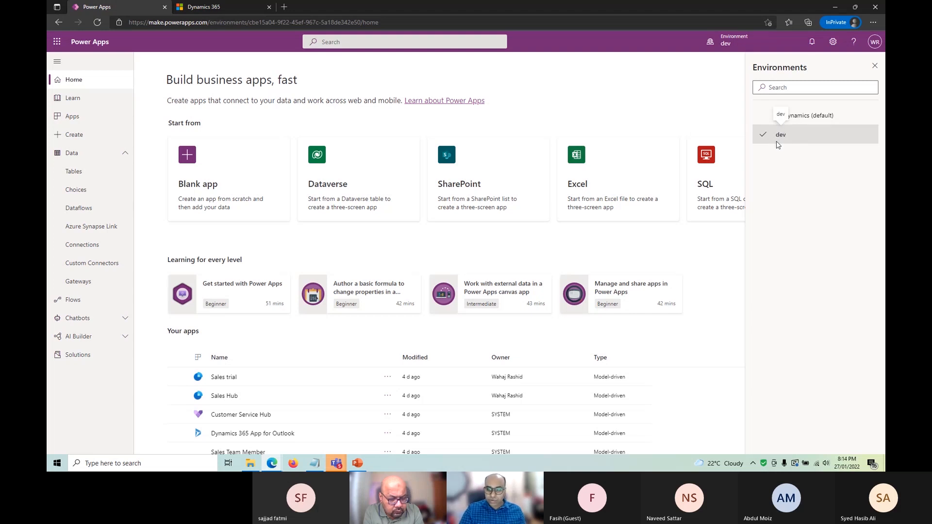
Close the Environments pane and open the list of Dataverse tables for the dev environment
{"action": "double_click", "coordinate": [779, 68]}
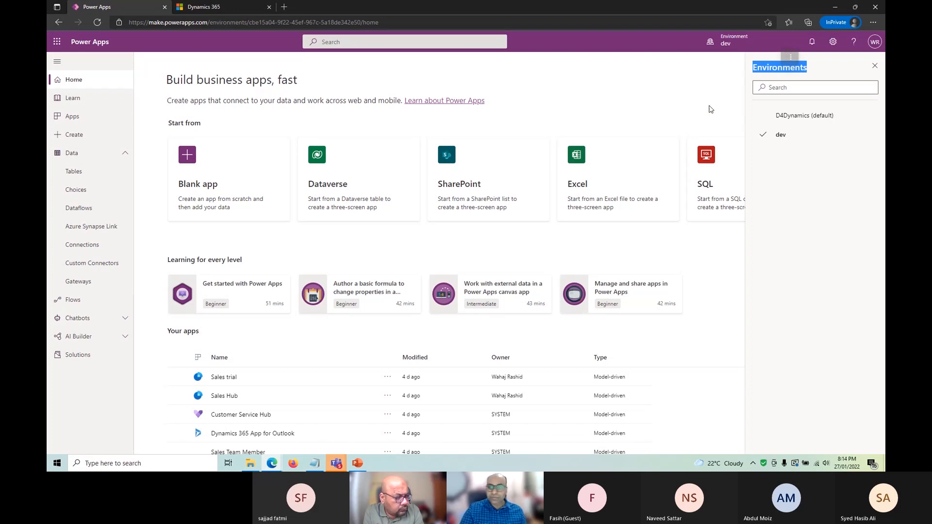
{"action": "left_click", "coordinate": [875, 65]}
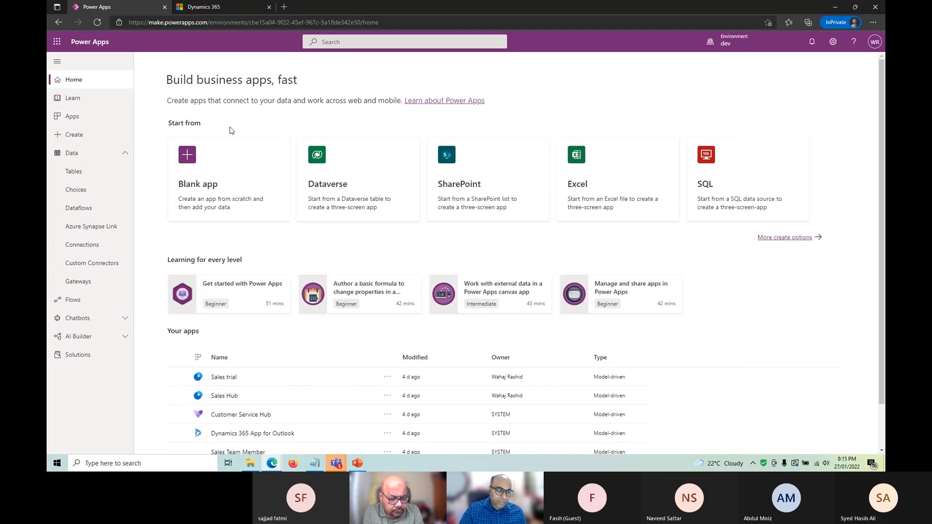
{"action": "left_click", "coordinate": [77, 157]}
{"action": "left_click", "coordinate": [76, 156]}
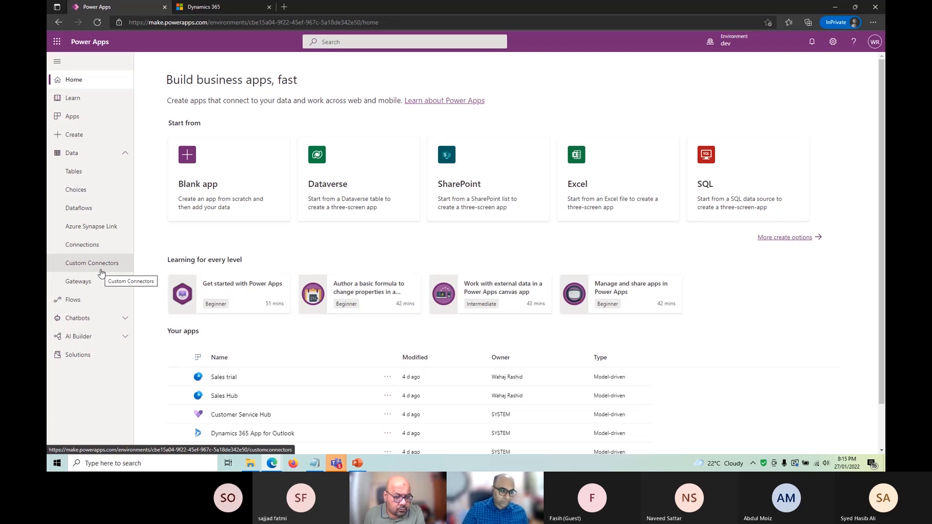
{"action": "left_click", "coordinate": [75, 172]}
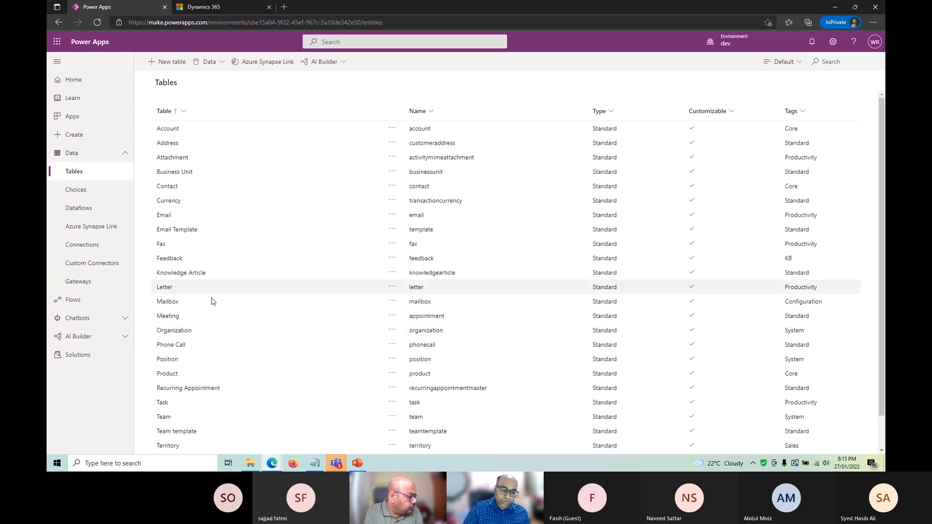
Look through the default list of tables, from Account down to User
{"action": "scroll", "coordinate": [215, 304], "scroll_direction": "down", "scroll_amount": 1}
{"action": "scroll", "coordinate": [215, 303], "scroll_direction": "up", "scroll_amount": 1}
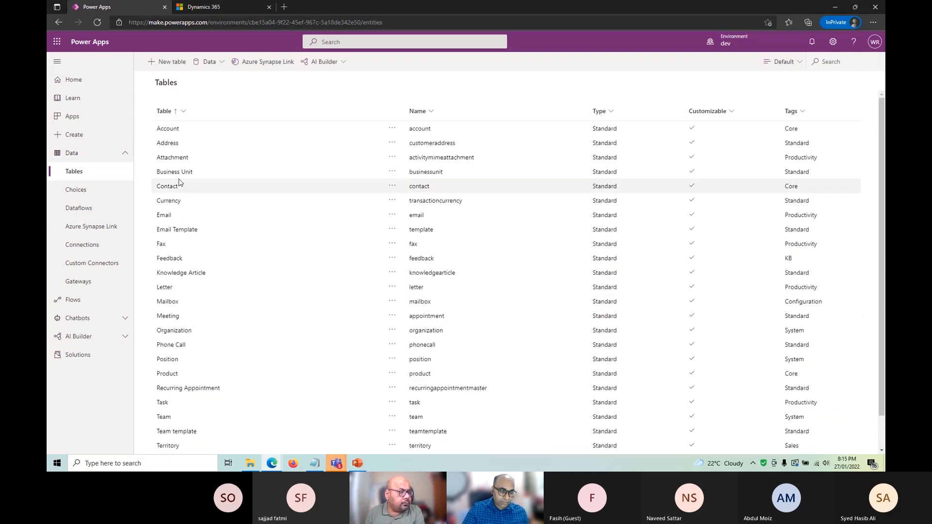
{"action": "scroll", "coordinate": [191, 354], "scroll_direction": "down", "scroll_amount": 1}
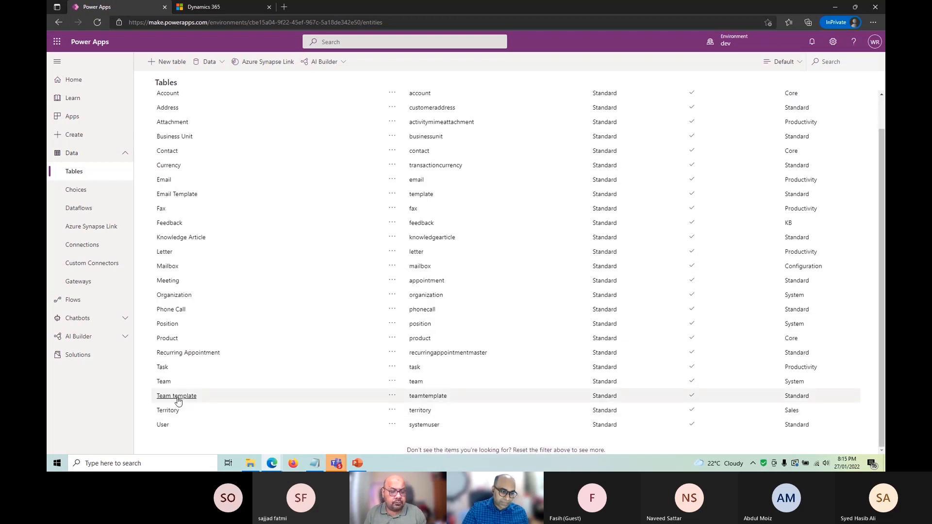
{"action": "scroll", "coordinate": [194, 340], "scroll_direction": "up", "scroll_amount": 1}
{"action": "scroll", "coordinate": [211, 340], "scroll_direction": "down", "scroll_amount": 1}
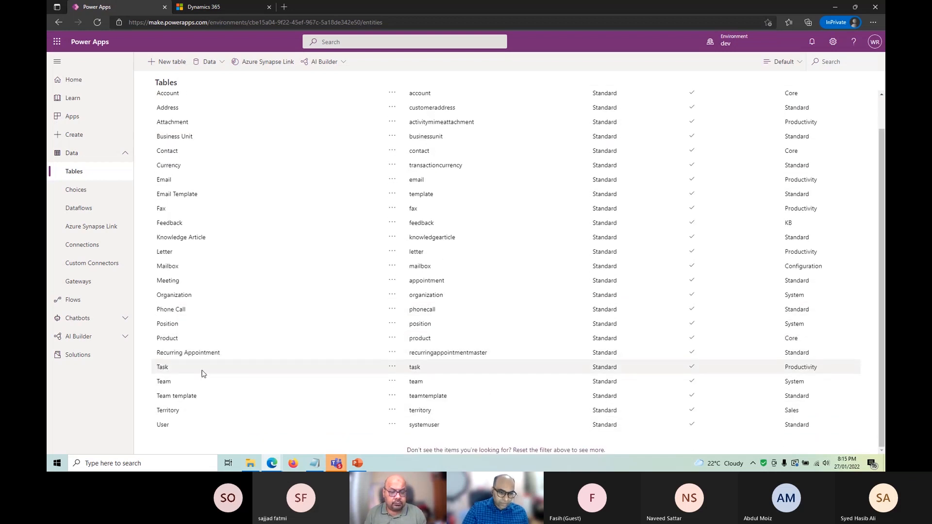
{"action": "scroll", "coordinate": [204, 370], "scroll_direction": "up", "scroll_amount": 1}
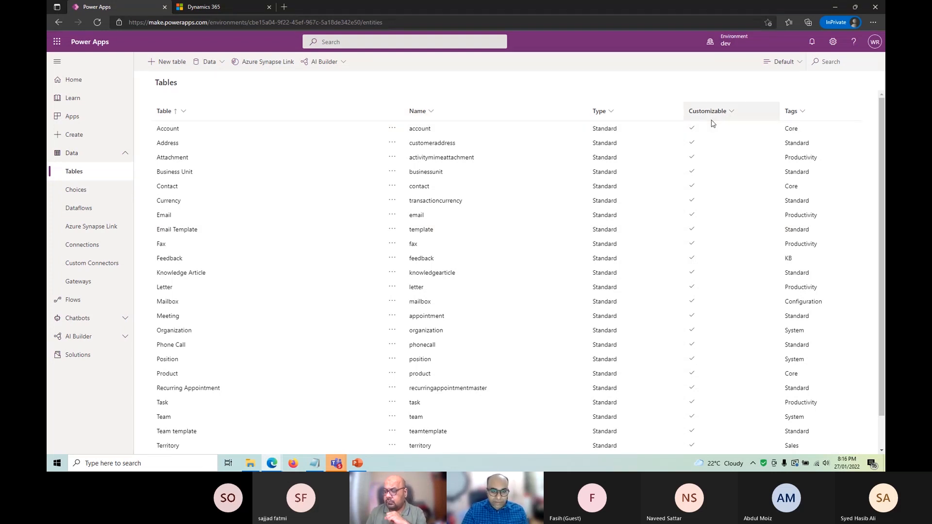
Switch the table list to the All view and look through the standard and managed tables
{"action": "left_click", "coordinate": [788, 67]}
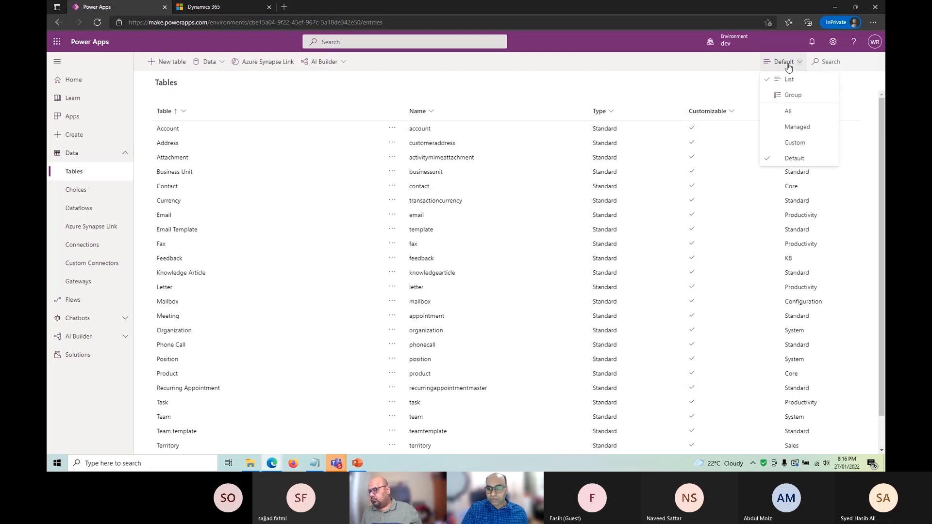
{"action": "left_click", "coordinate": [801, 118]}
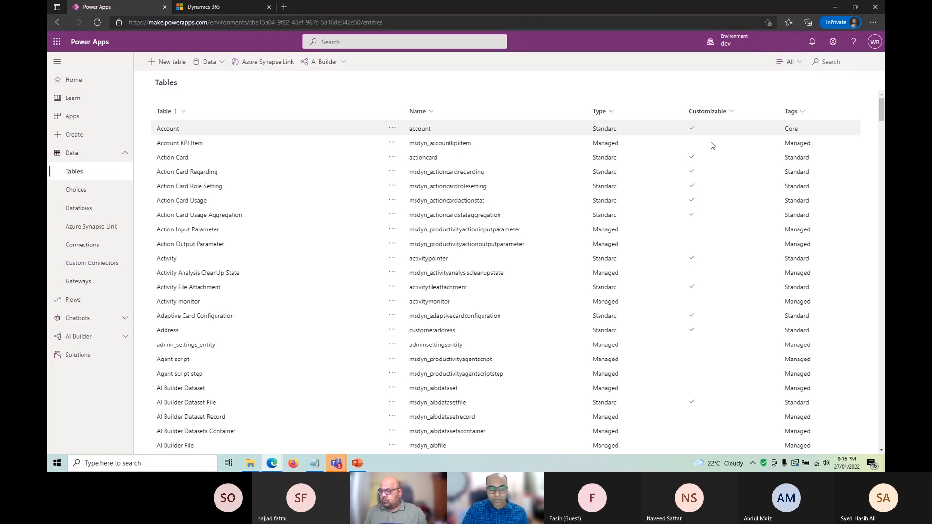
{"action": "scroll", "coordinate": [476, 272], "scroll_direction": "down", "scroll_amount": 15}
{"action": "scroll", "coordinate": [483, 277], "scroll_direction": "down", "scroll_amount": 5}
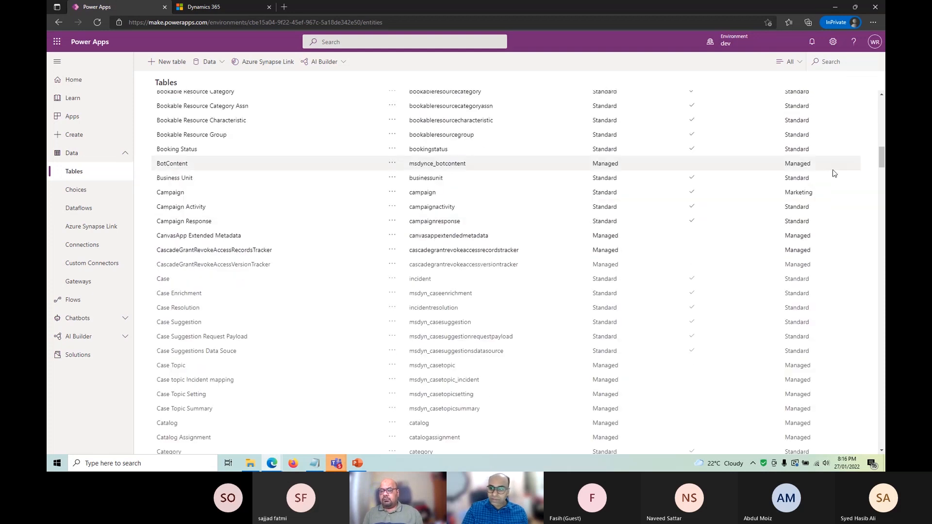
{"action": "scroll", "coordinate": [864, 296], "scroll_direction": "down", "scroll_amount": 15}
{"action": "scroll", "coordinate": [859, 304], "scroll_direction": "down", "scroll_amount": 10}
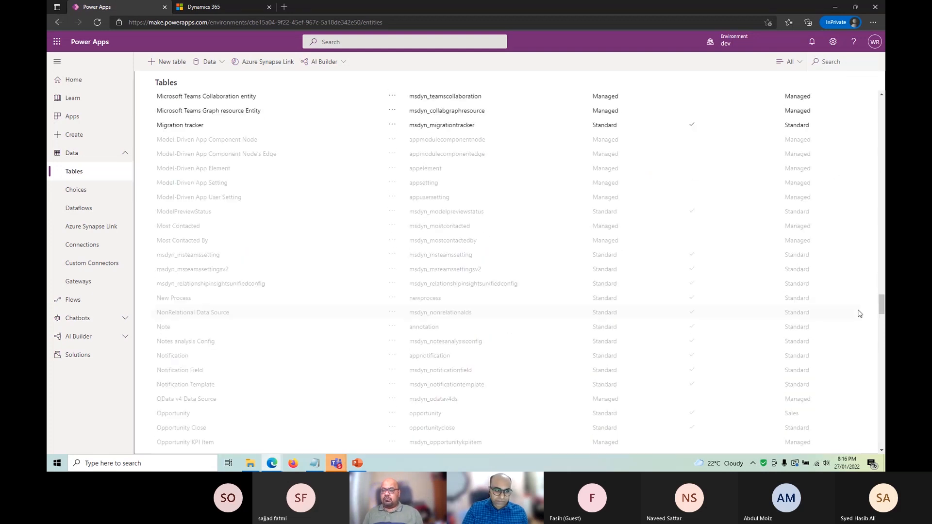
{"action": "left_click_drag", "start_coordinate": [882, 325], "coordinate": [881, 104]}
Return the table list to the Default view, and switch it to show only Custom tables
{"action": "left_click", "coordinate": [791, 61]}
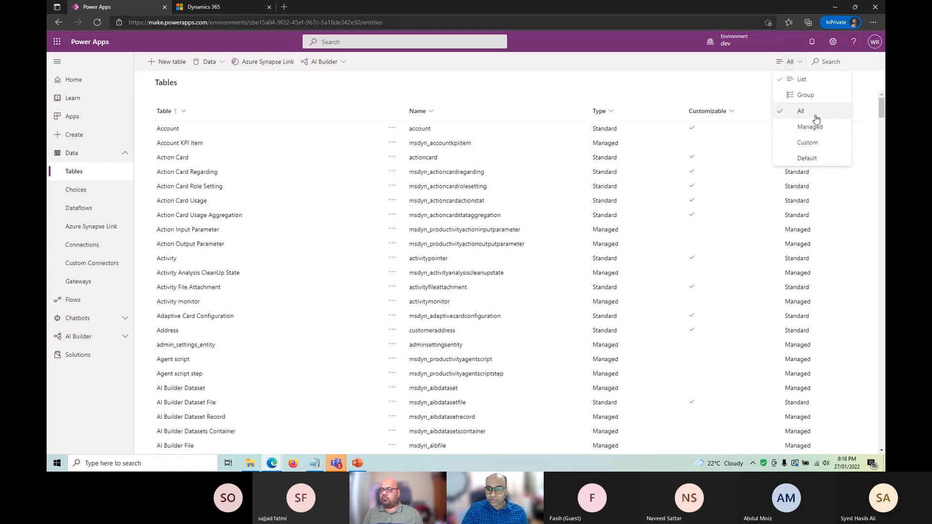
{"action": "left_click", "coordinate": [816, 157]}
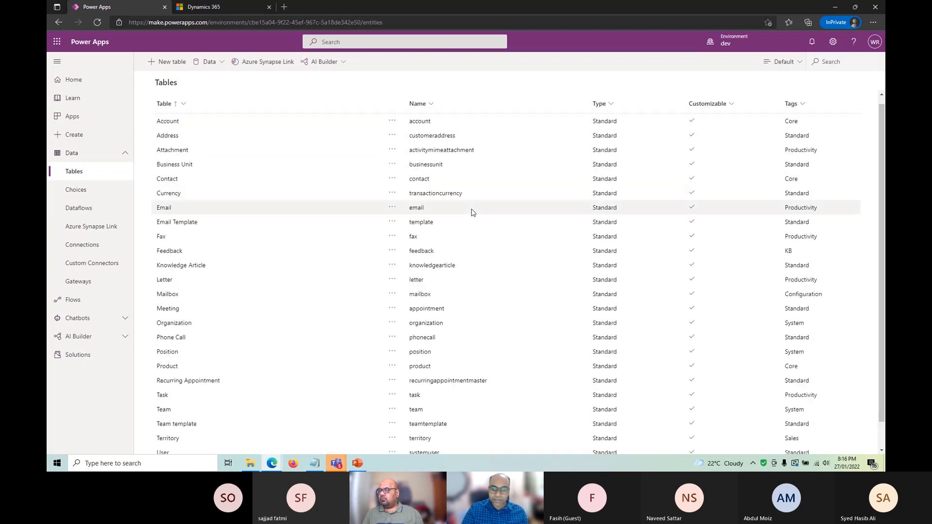
{"action": "left_click", "coordinate": [776, 66]}
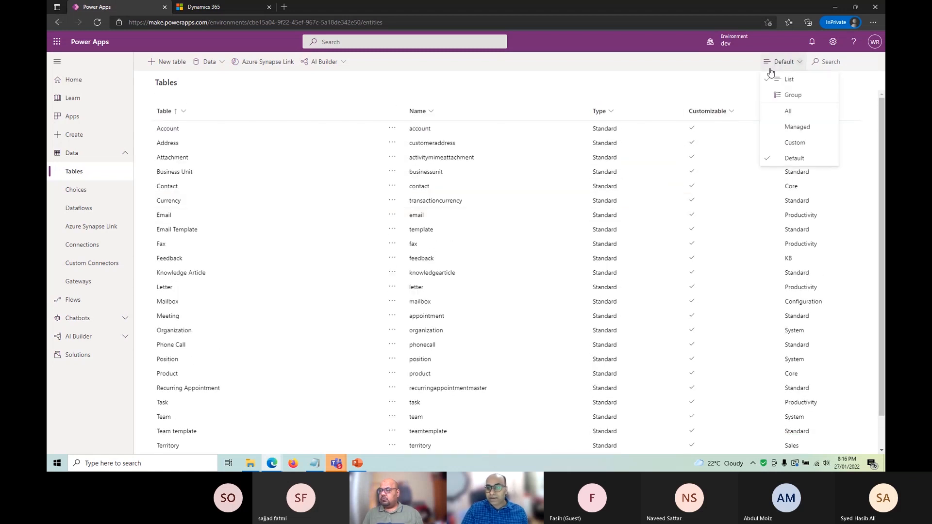
{"action": "left_click", "coordinate": [805, 142]}
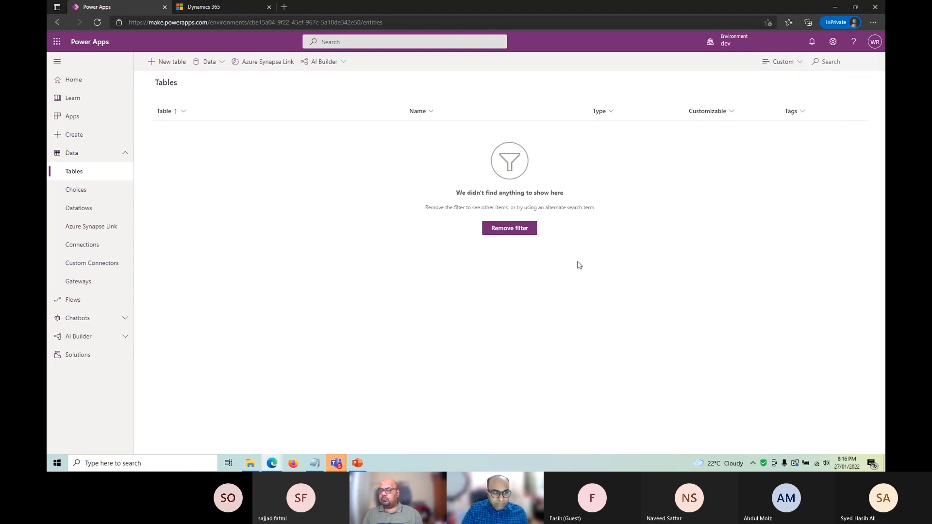
Show all tables, search the list for "lead", and clear the search
{"action": "left_click", "coordinate": [794, 62]}
{"action": "left_click", "coordinate": [789, 111]}
{"action": "left_click", "coordinate": [836, 60]}
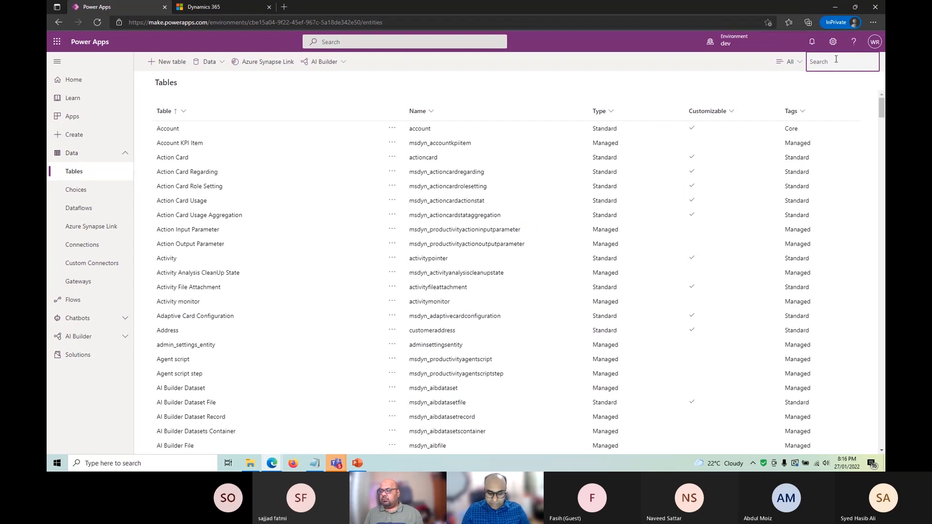
{"action": "type", "text": "lead"}
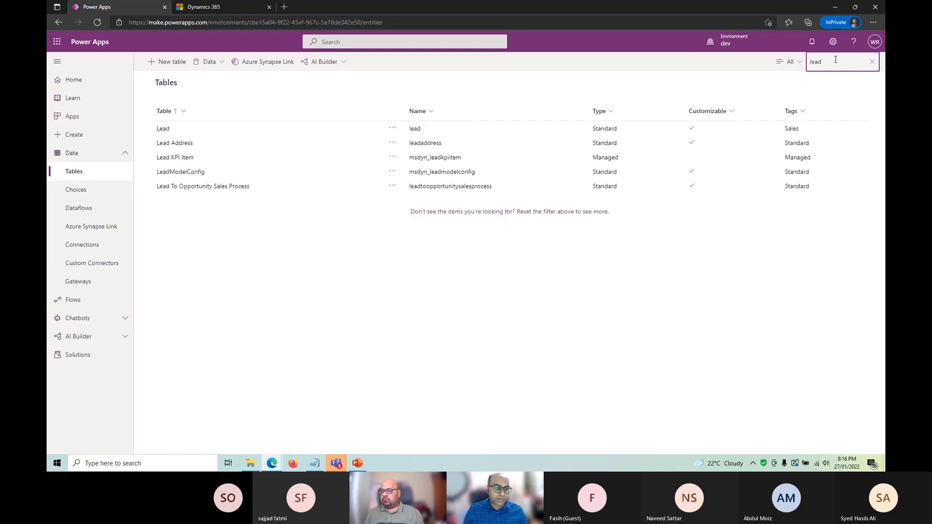
{"action": "key", "text": "BackSpace"}
{"action": "key", "text": "BackSpace"}
{"action": "key", "text": "BackSpace"}
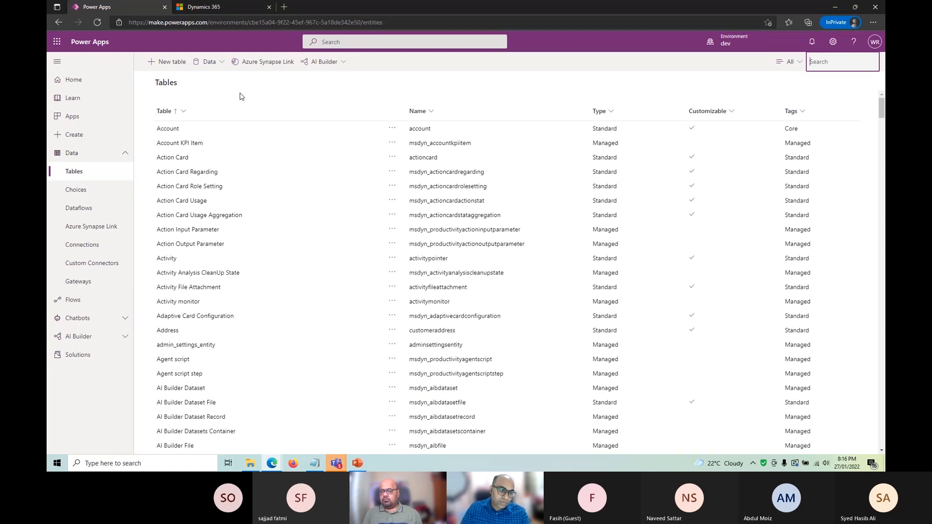
Open the Account table and look through its columns
{"action": "left_click", "coordinate": [168, 129]}
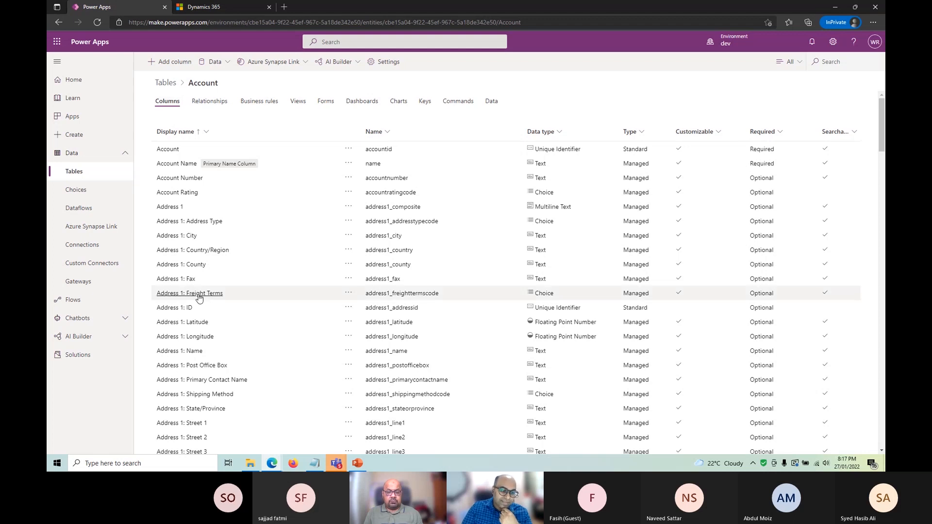
{"action": "scroll", "coordinate": [199, 298], "scroll_direction": "down", "scroll_amount": 8}
{"action": "scroll", "coordinate": [199, 297], "scroll_direction": "up", "scroll_amount": 10}
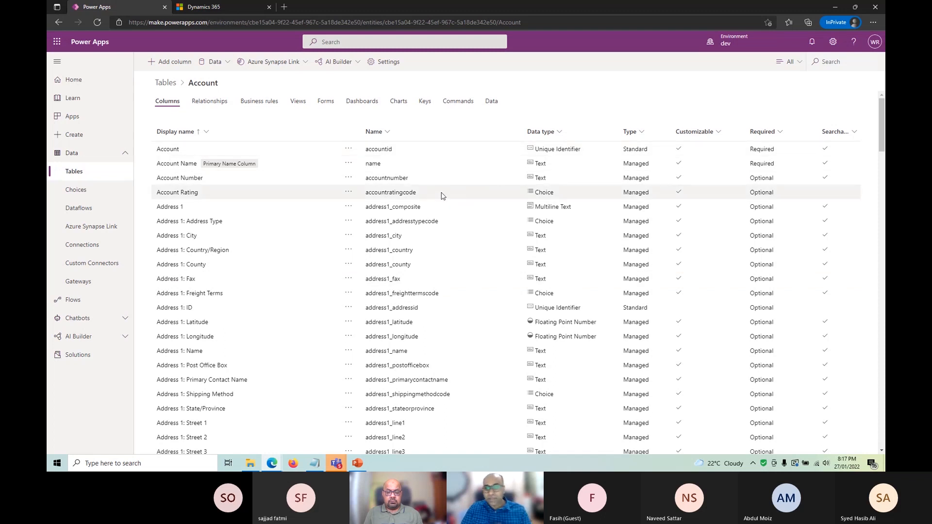
Sort the Account table's columns by Type from A to Z and look through the managed ones
{"action": "left_click", "coordinate": [642, 138]}
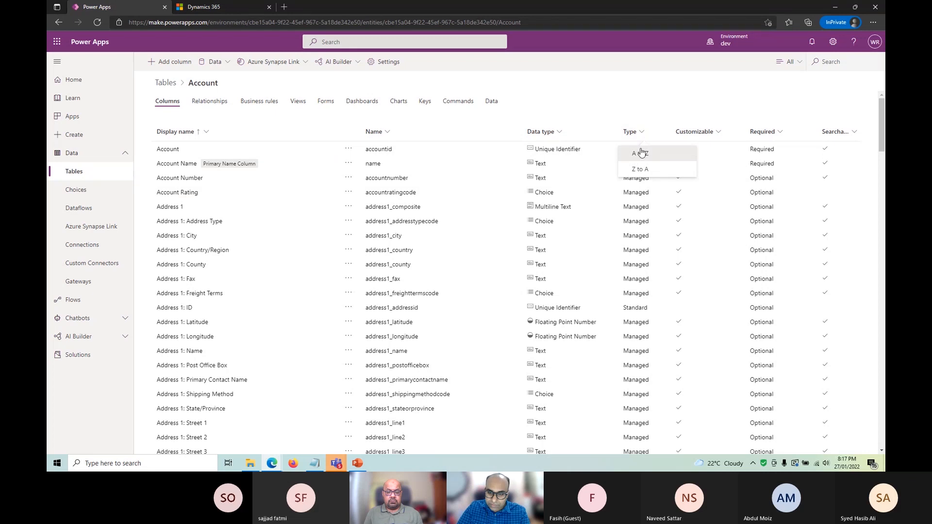
{"action": "left_click", "coordinate": [640, 154]}
{"action": "scroll", "coordinate": [639, 301], "scroll_direction": "down", "scroll_amount": 10}
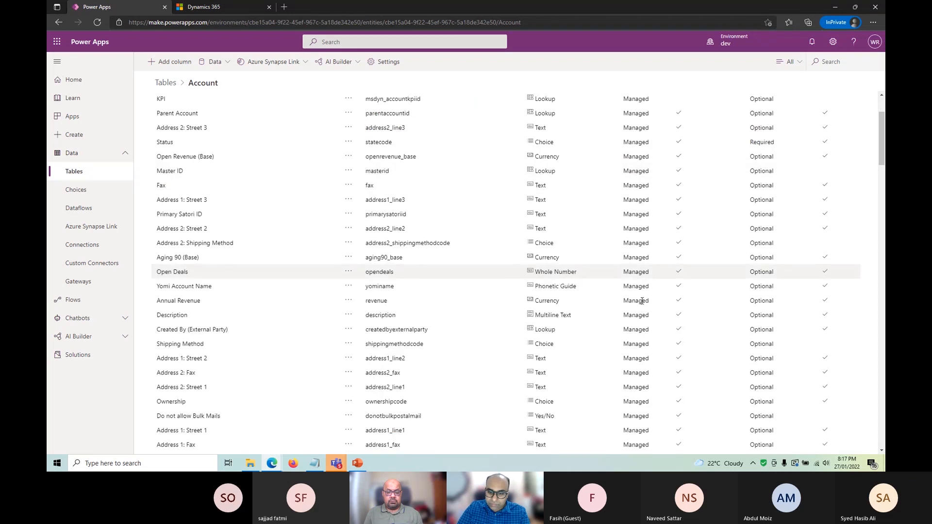
{"action": "scroll", "coordinate": [685, 310], "scroll_direction": "down", "scroll_amount": 3}
{"action": "left_click_drag", "start_coordinate": [881, 252], "coordinate": [884, 102]}
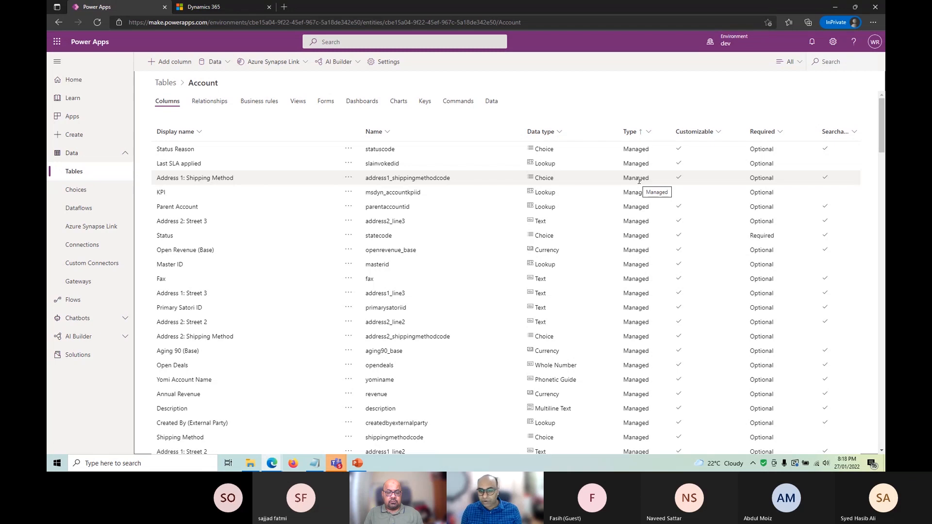
Reapply the A to Z sort on Type and review the Account columns again
{"action": "left_click", "coordinate": [649, 132]}
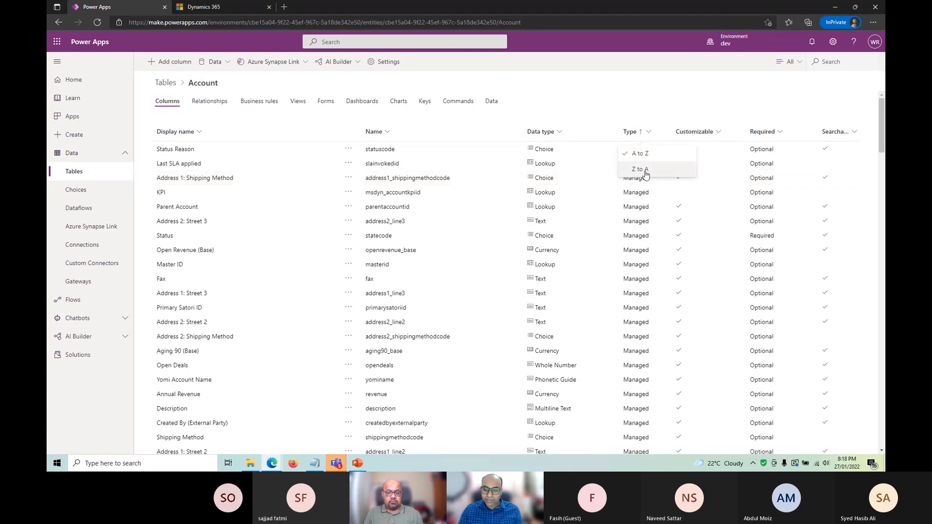
{"action": "left_click", "coordinate": [654, 154]}
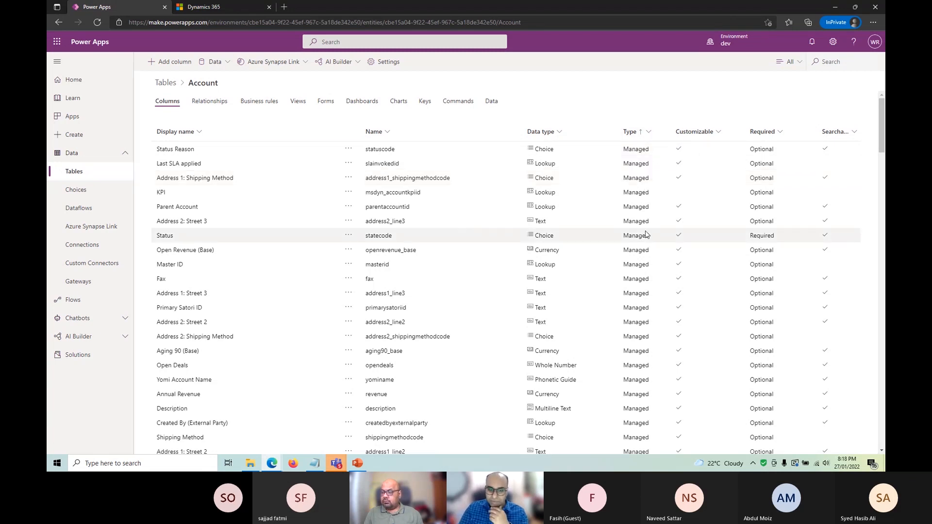
{"action": "scroll", "coordinate": [642, 294], "scroll_direction": "down", "scroll_amount": 3}
{"action": "scroll", "coordinate": [645, 290], "scroll_direction": "up", "scroll_amount": 3}
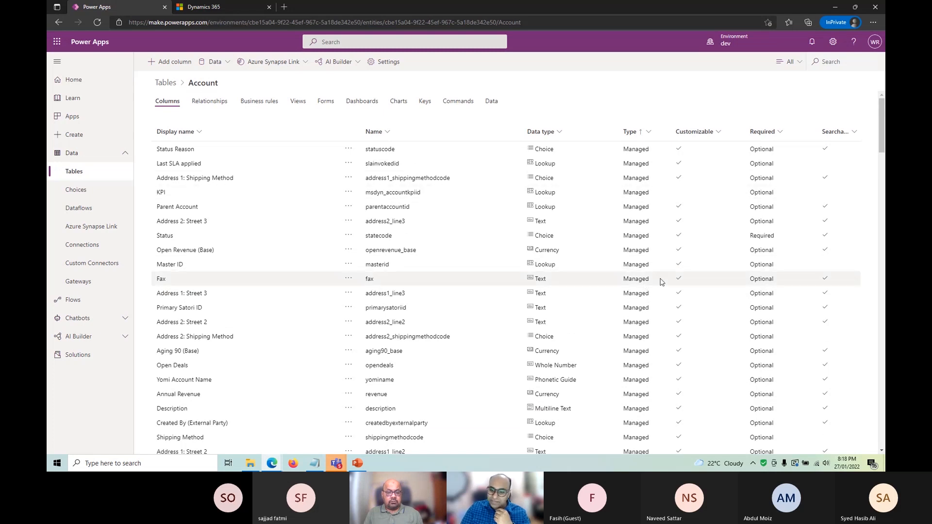
Close the Status Reason column's details after opening them, and sort the Account columns by display name from A to Z
{"action": "double_click", "coordinate": [635, 151]}
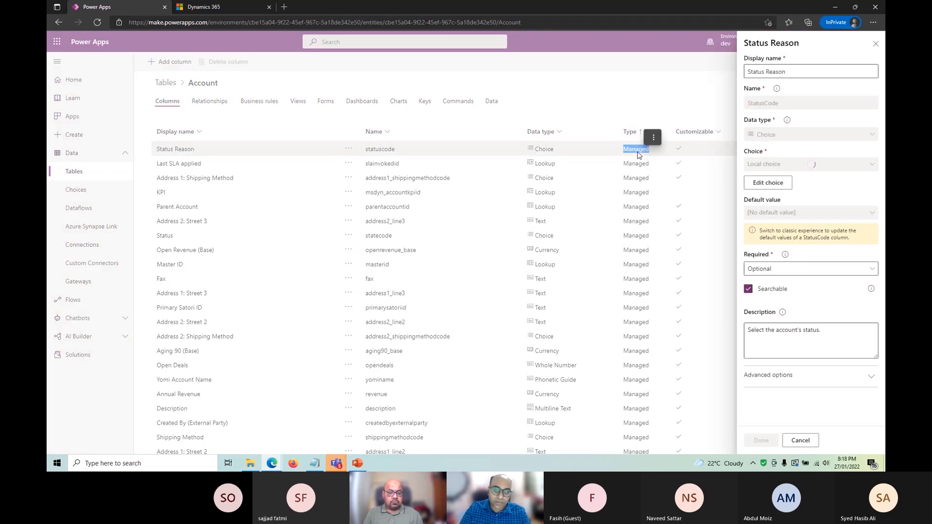
{"action": "left_click", "coordinate": [626, 86]}
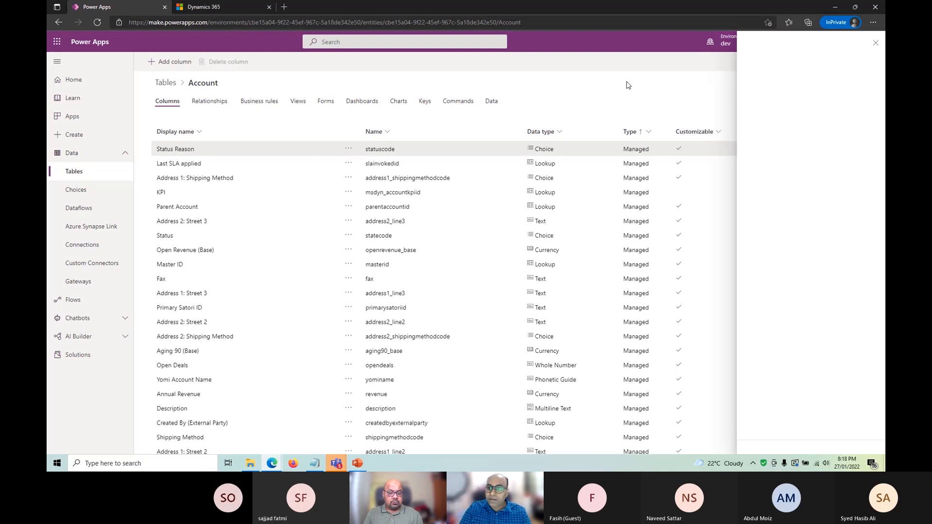
{"action": "left_click", "coordinate": [207, 136]}
{"action": "left_click", "coordinate": [184, 152]}
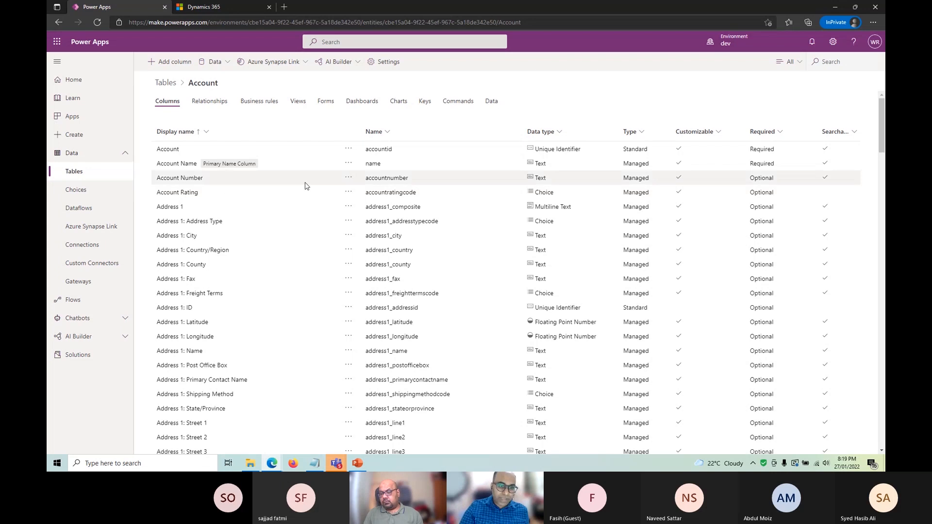
Examine the accountid column of the Account table and its Unique Identifier data type
{"action": "left_click_drag", "start_coordinate": [372, 149], "coordinate": [403, 153]}
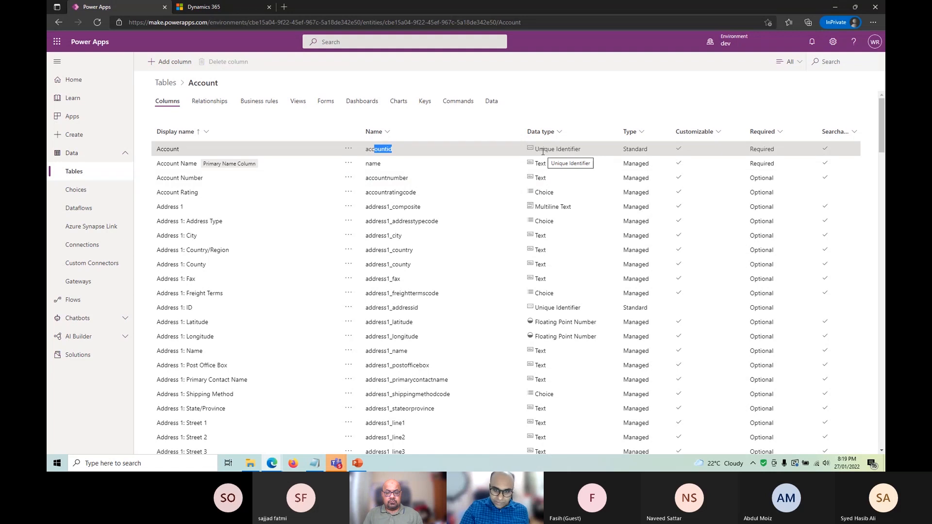
{"action": "left_click_drag", "start_coordinate": [539, 150], "coordinate": [574, 150]}
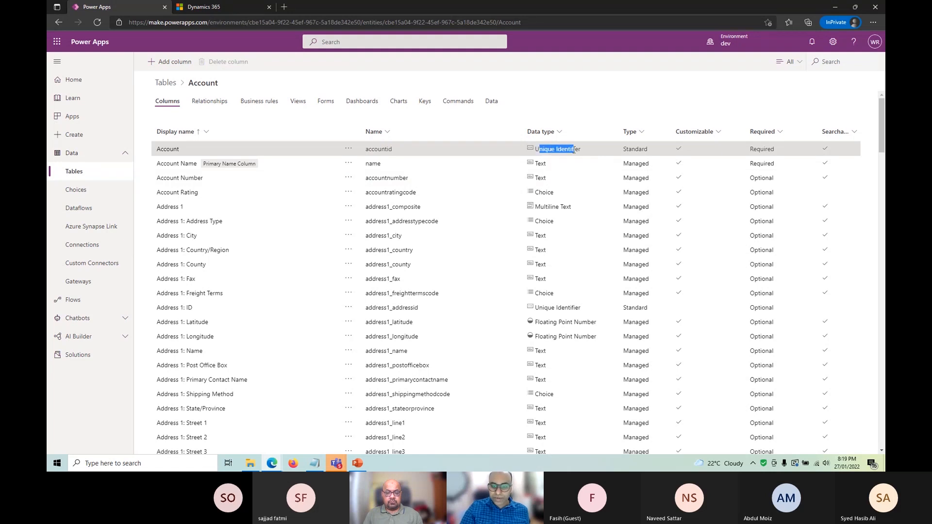
{"action": "double_click", "coordinate": [558, 152]}
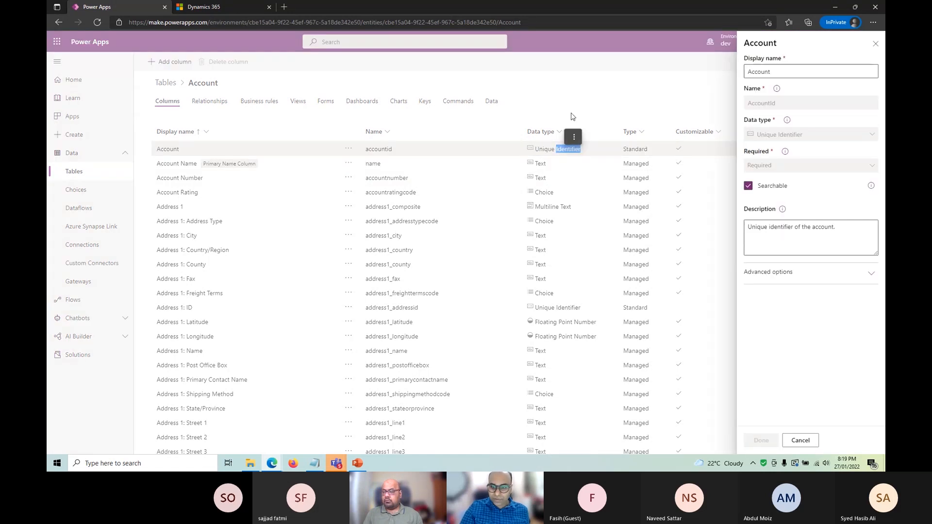
{"action": "left_click", "coordinate": [590, 102]}
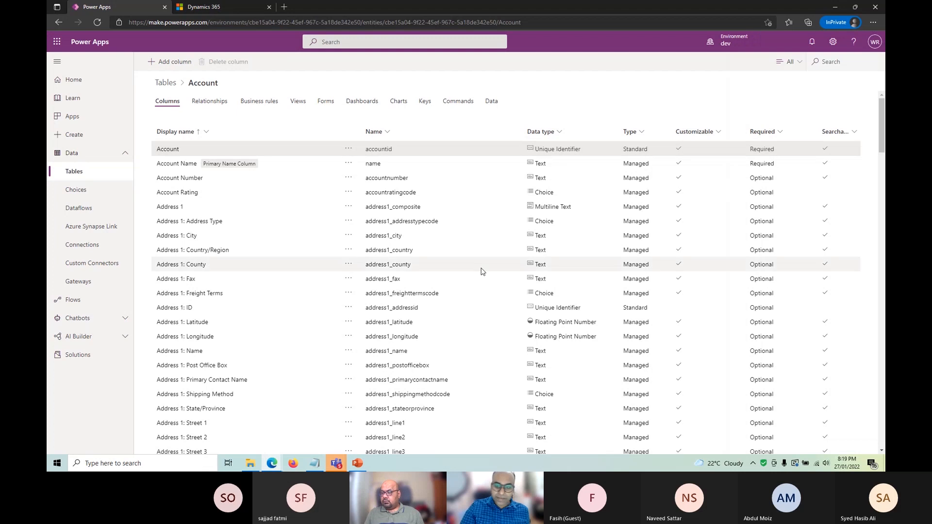
{"action": "left_click_drag", "start_coordinate": [536, 150], "coordinate": [594, 151]}
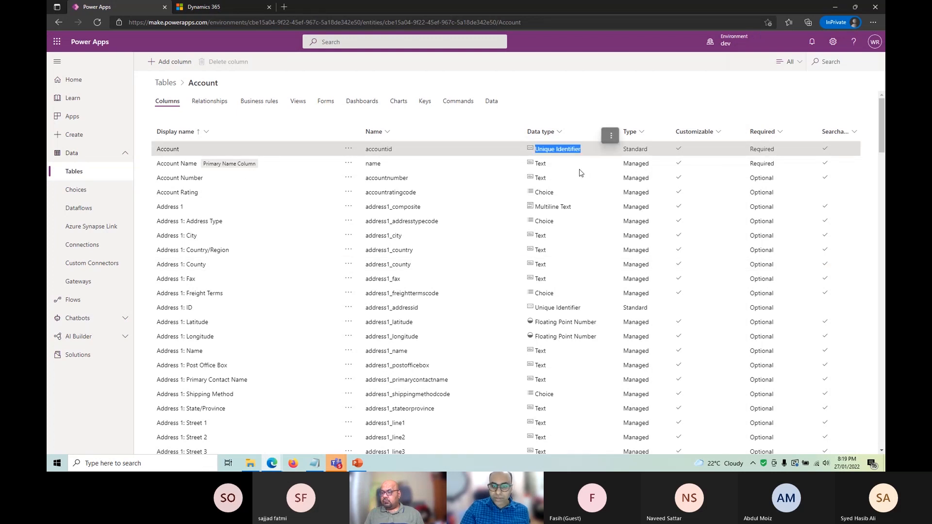
Examine the accountid column's name and Unique Identifier data type, and the Account Name column's Primary Name Column label
{"action": "left_click", "coordinate": [571, 152]}
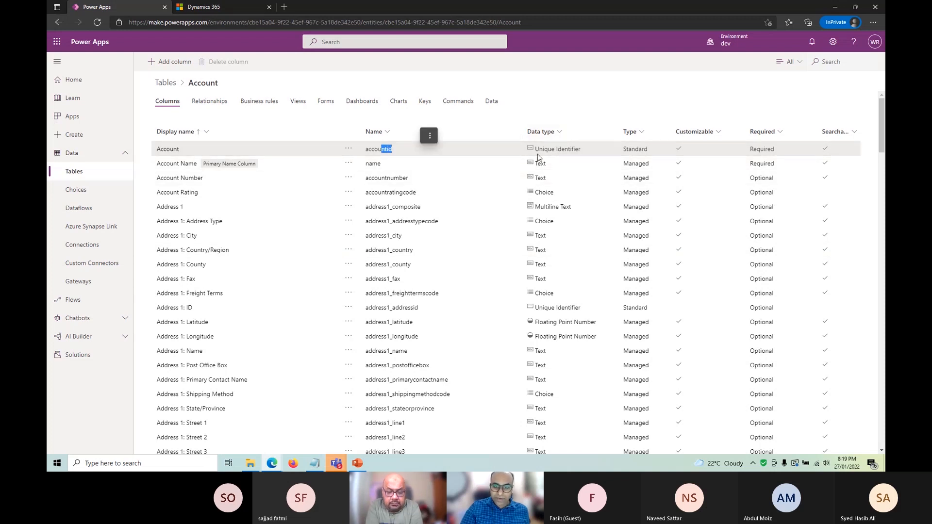
{"action": "double_click", "coordinate": [373, 151]}
{"action": "left_click", "coordinate": [448, 130]}
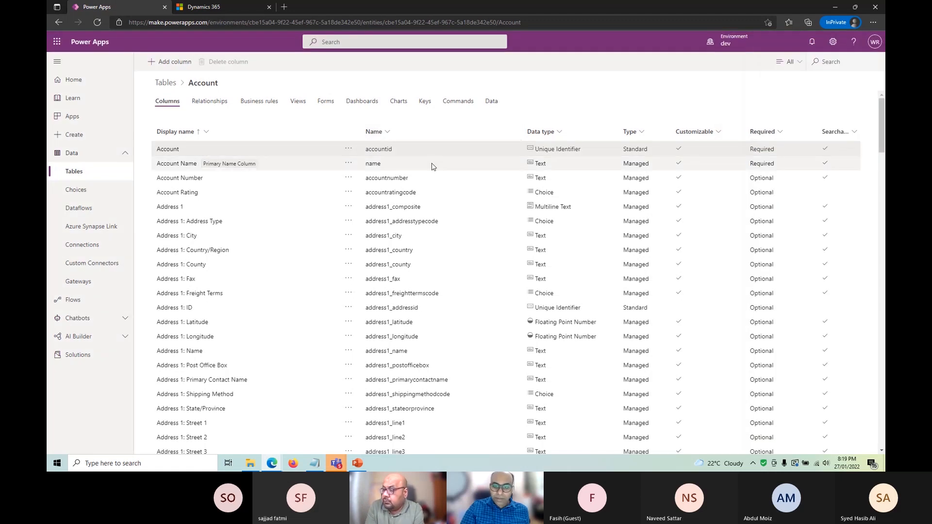
{"action": "left_click_drag", "start_coordinate": [535, 149], "coordinate": [580, 149]}
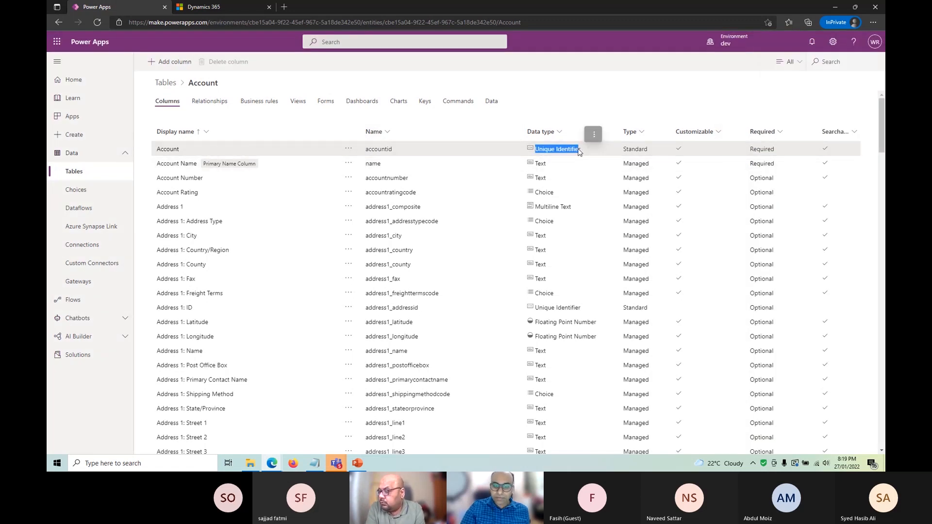
{"action": "left_click", "coordinate": [550, 169]}
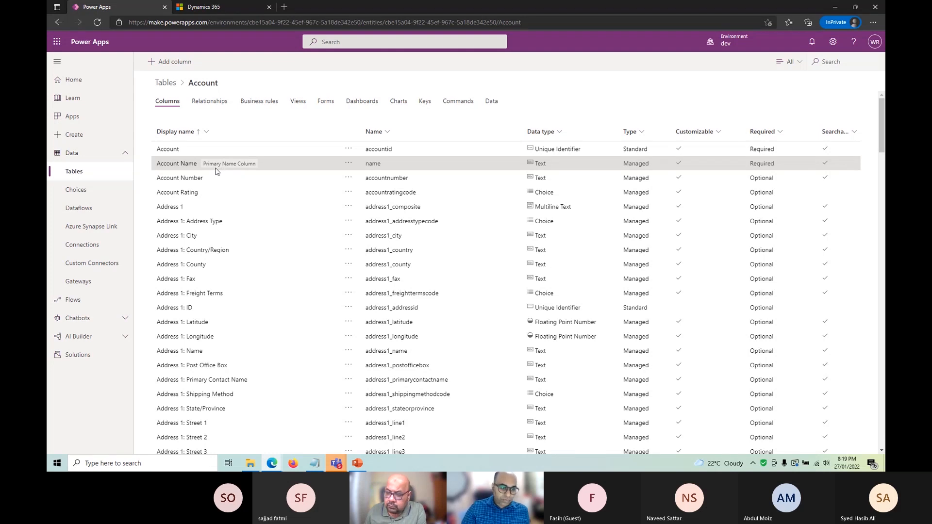
{"action": "mouse_move", "coordinate": [241, 169]}
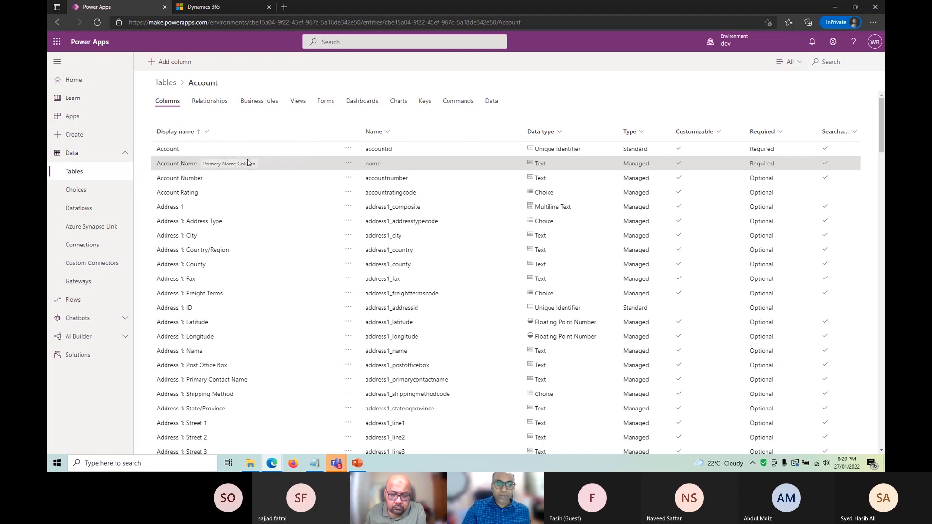
Switch to Dynamics 365 Sales Hub and look through the open lead's Up next sequence steps
{"action": "left_click", "coordinate": [226, 8]}
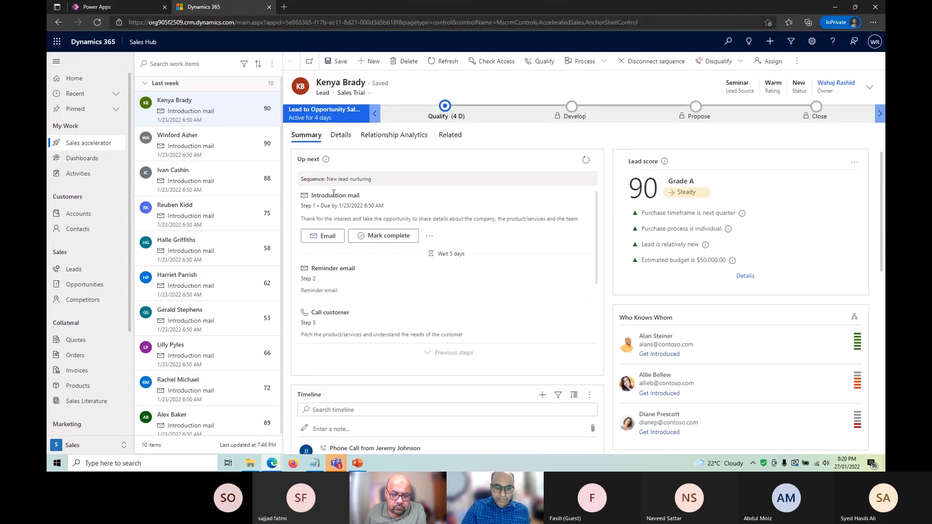
{"action": "scroll", "coordinate": [388, 257], "scroll_direction": "down", "scroll_amount": 2}
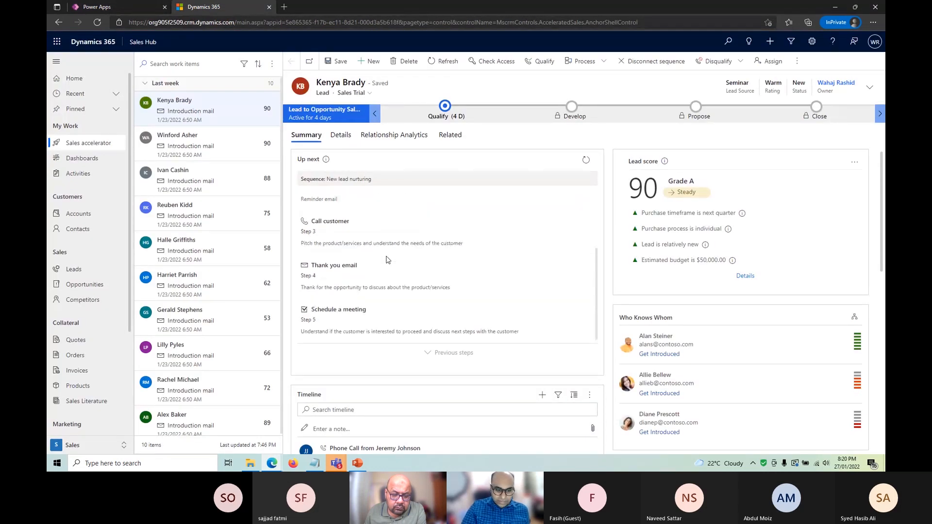
{"action": "scroll", "coordinate": [418, 358], "scroll_direction": "down", "scroll_amount": 5}
{"action": "scroll", "coordinate": [420, 356], "scroll_direction": "up", "scroll_amount": 2}
{"action": "scroll", "coordinate": [420, 357], "scroll_direction": "up", "scroll_amount": 3}
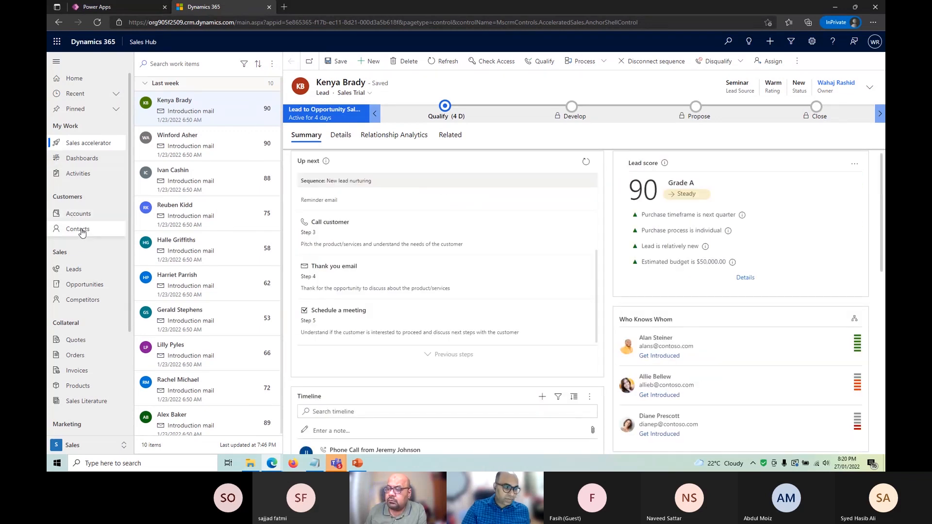
Open the "5 Café A-100 Automatic" opportunity and open the record of its linked contact
{"action": "left_click", "coordinate": [83, 284]}
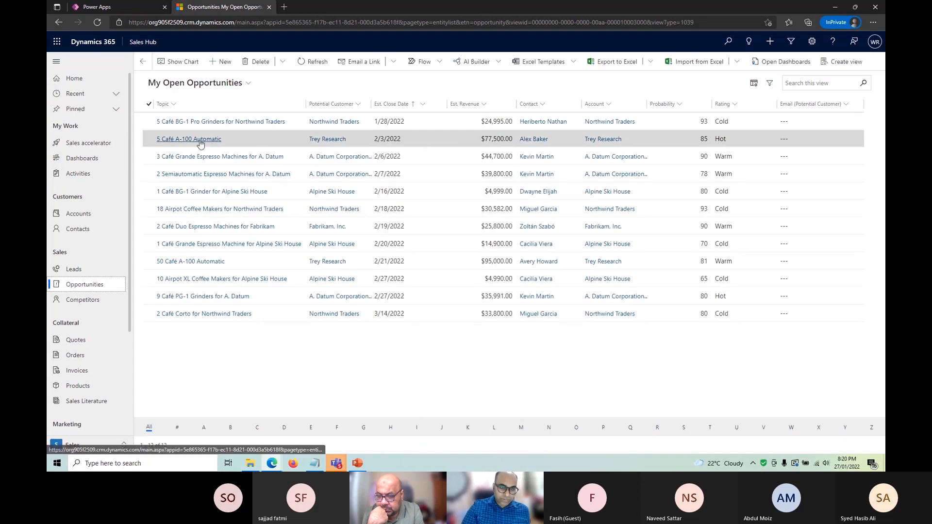
{"action": "left_click", "coordinate": [201, 140]}
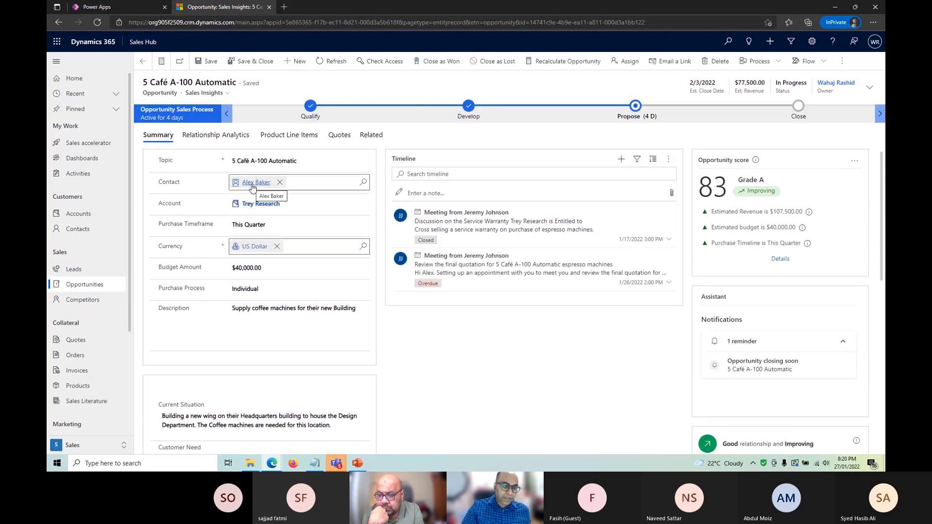
{"action": "mouse_move", "coordinate": [253, 188]}
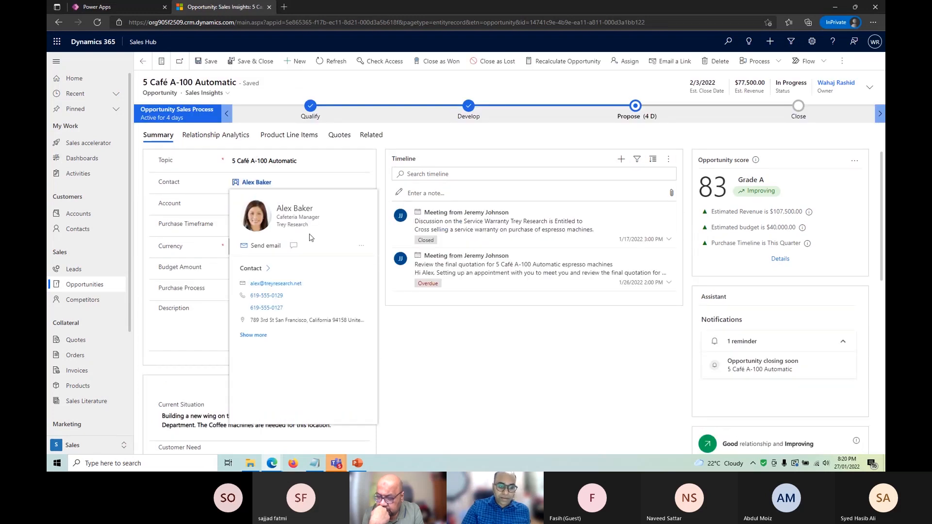
{"action": "left_click", "coordinate": [256, 183]}
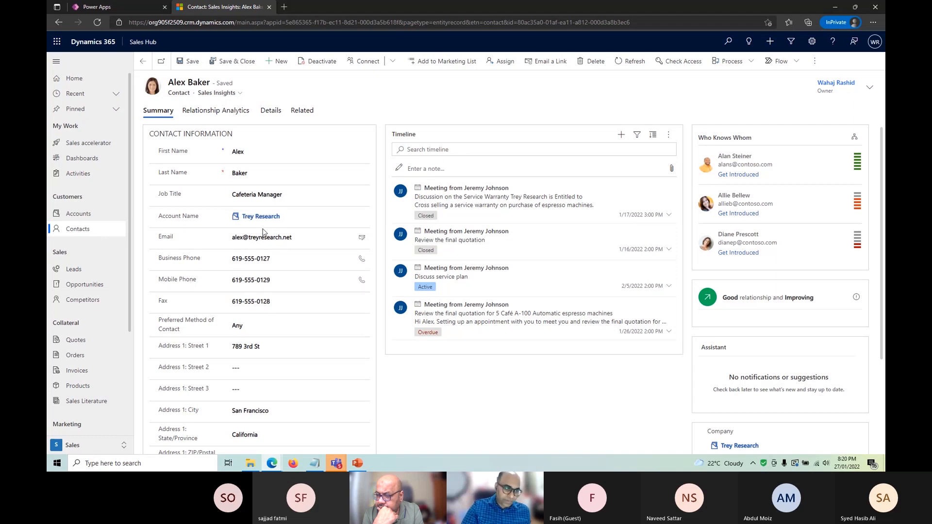
Switch back to Power Apps and examine the Account Name column's Primary Name Column label and its logical name
{"action": "left_click", "coordinate": [132, 7]}
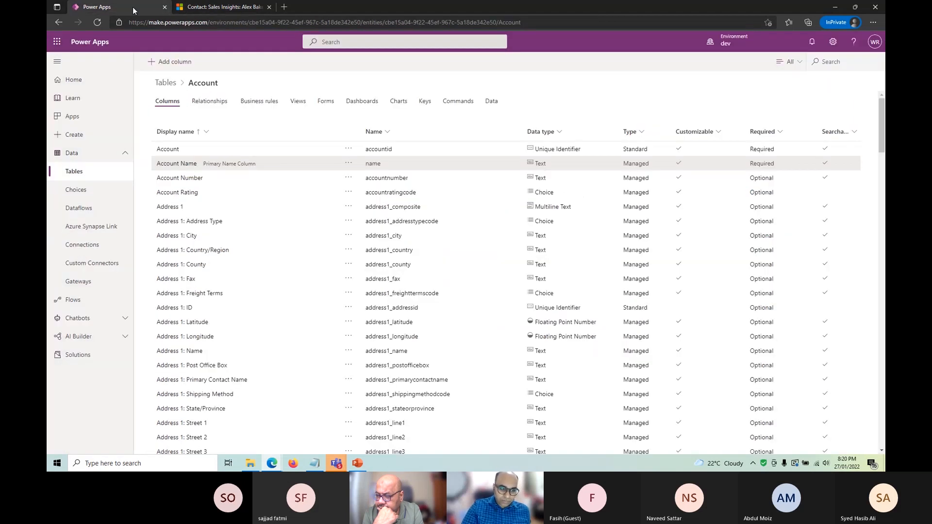
{"action": "left_click_drag", "start_coordinate": [204, 164], "coordinate": [256, 165]}
{"action": "mouse_move", "coordinate": [225, 166]}
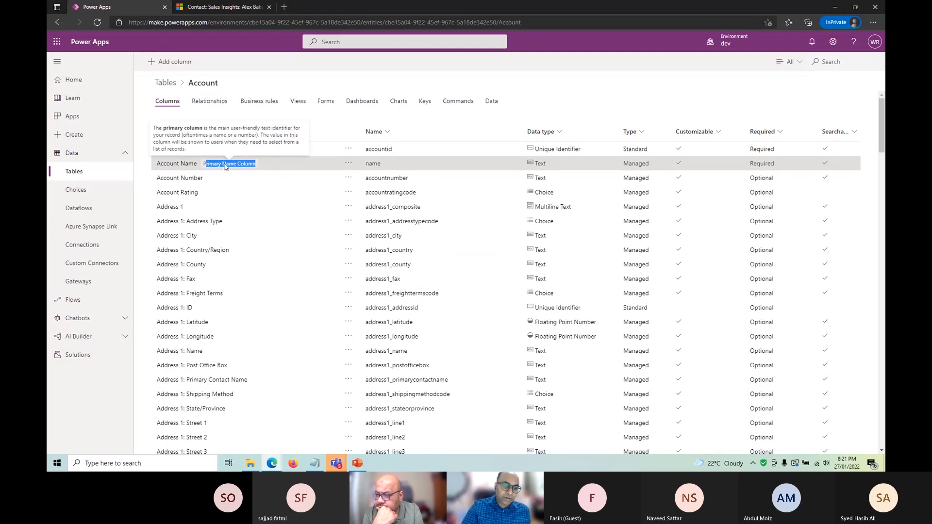
{"action": "double_click", "coordinate": [373, 164]}
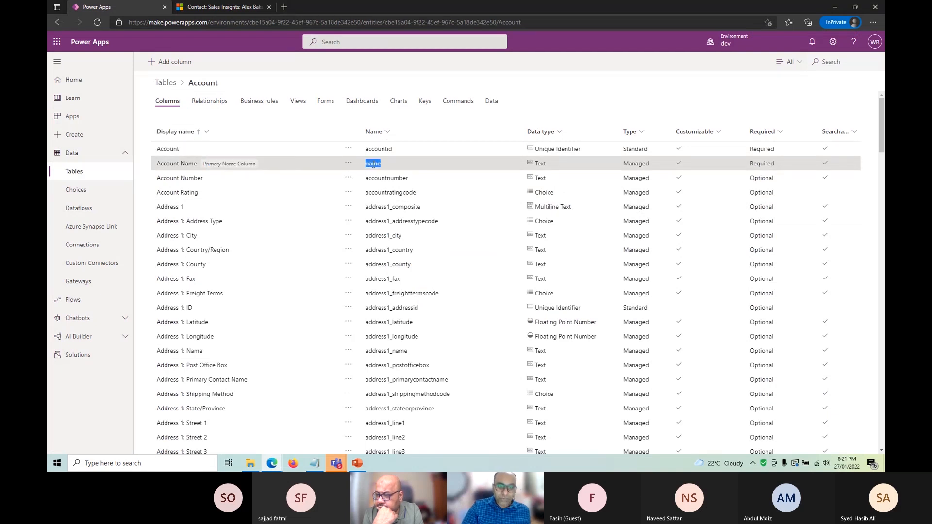
{"action": "left_click", "coordinate": [389, 150]}
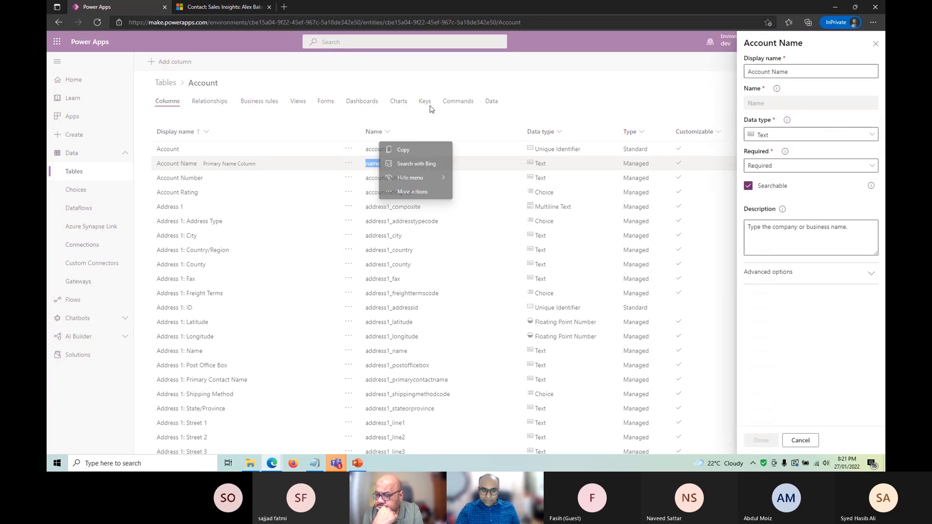
{"action": "left_click", "coordinate": [492, 173]}
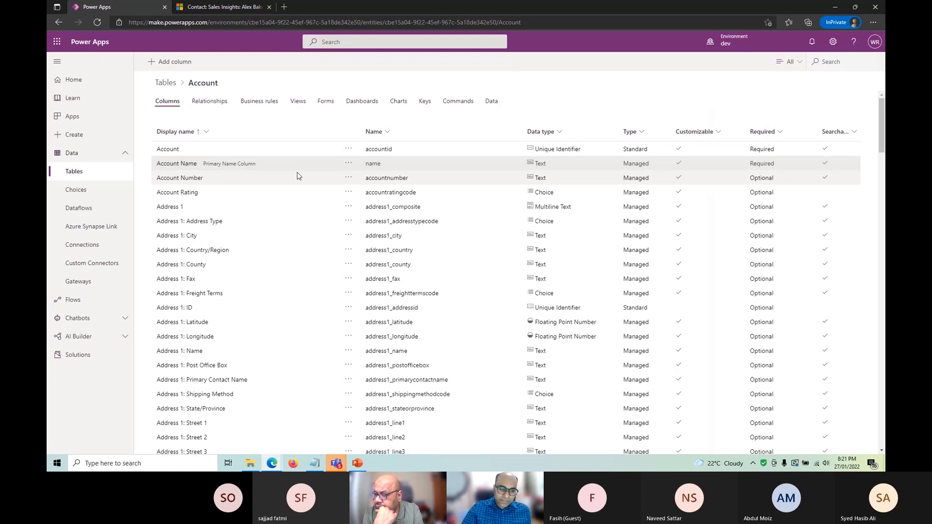
View the Account column's properties and review the Account Name column's properties, including its advanced options and Max length
{"action": "left_click", "coordinate": [245, 154]}
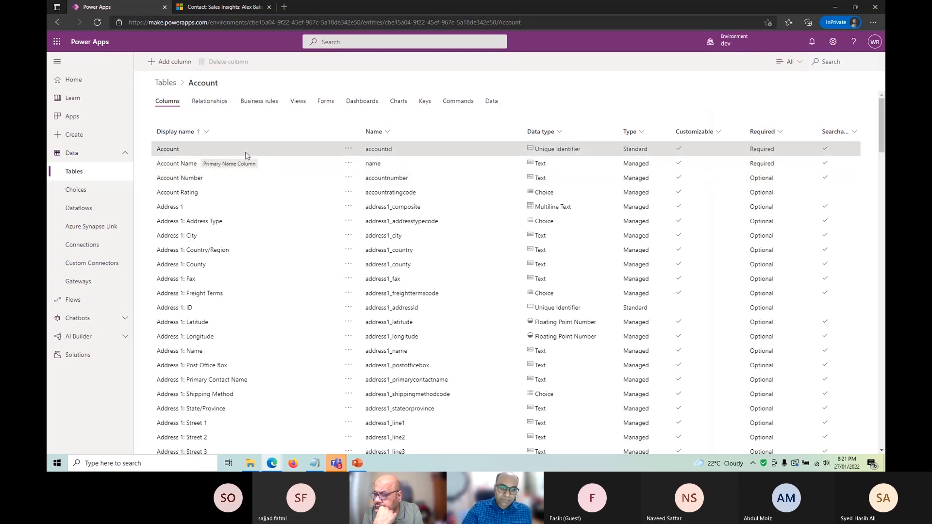
{"action": "double_click", "coordinate": [216, 150]}
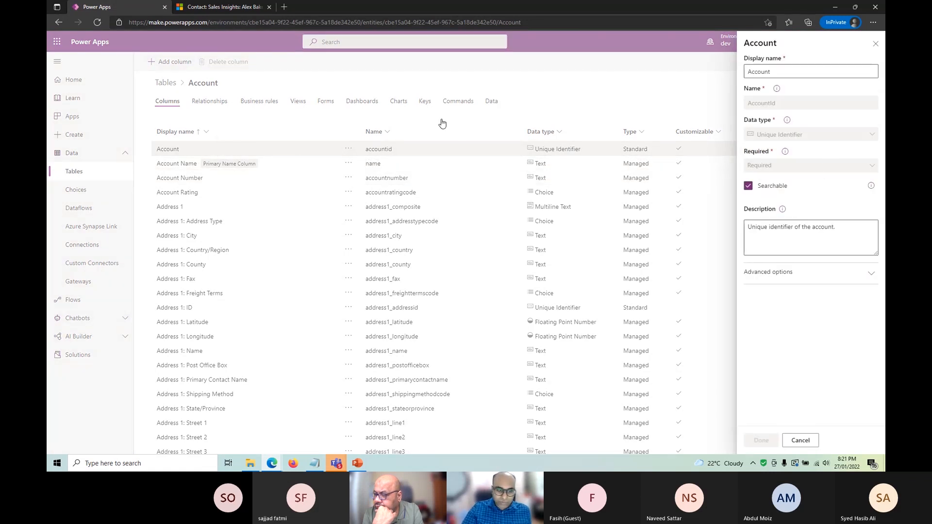
{"action": "double_click", "coordinate": [275, 166]}
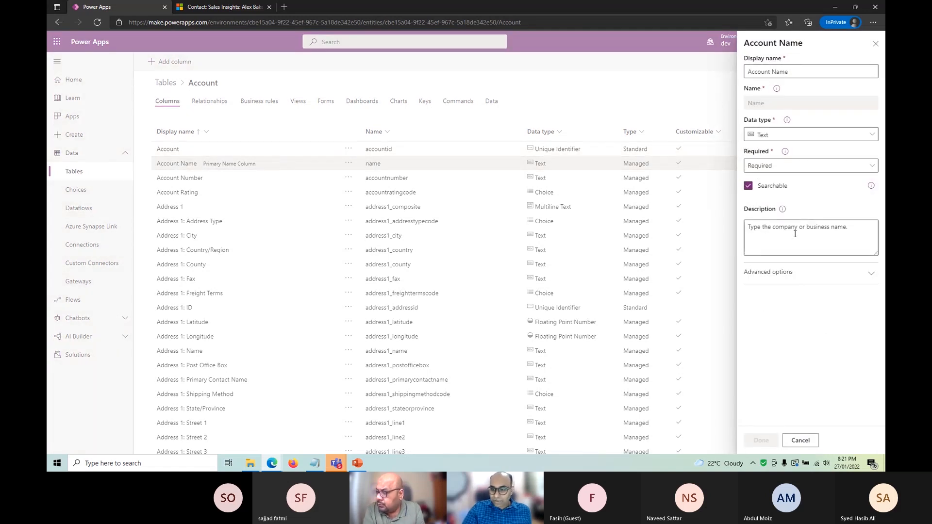
{"action": "left_click", "coordinate": [780, 273]}
{"action": "scroll", "coordinate": [791, 292], "scroll_direction": "down", "scroll_amount": 1}
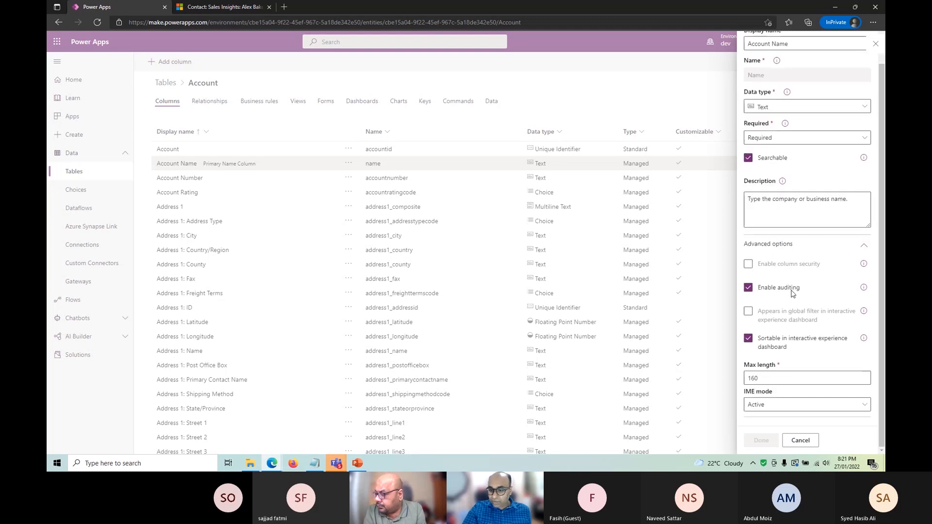
{"action": "double_click", "coordinate": [798, 382]}
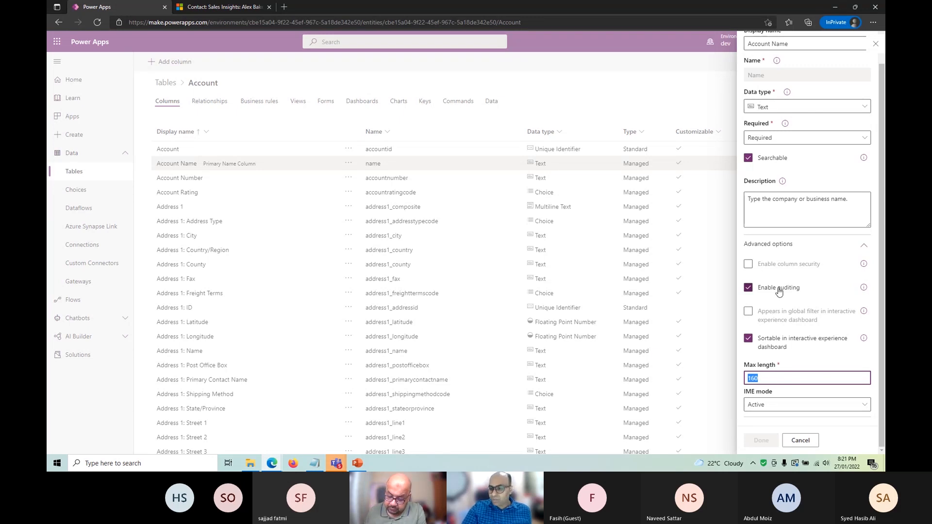
{"action": "scroll", "coordinate": [802, 272], "scroll_direction": "up", "scroll_amount": 1}
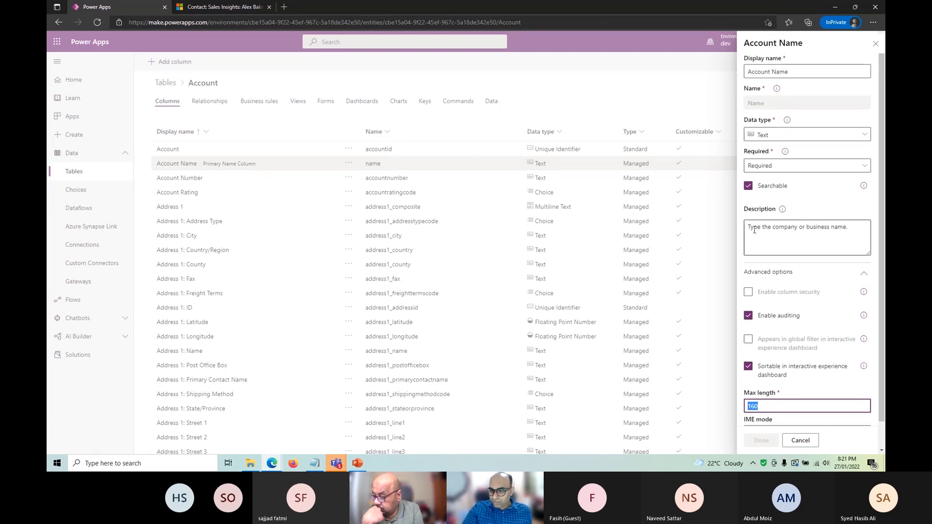
Look at the Required options of the Account Name column and close its properties without saving
{"action": "left_click", "coordinate": [777, 167]}
{"action": "left_click", "coordinate": [779, 167]}
{"action": "left_click", "coordinate": [780, 167]}
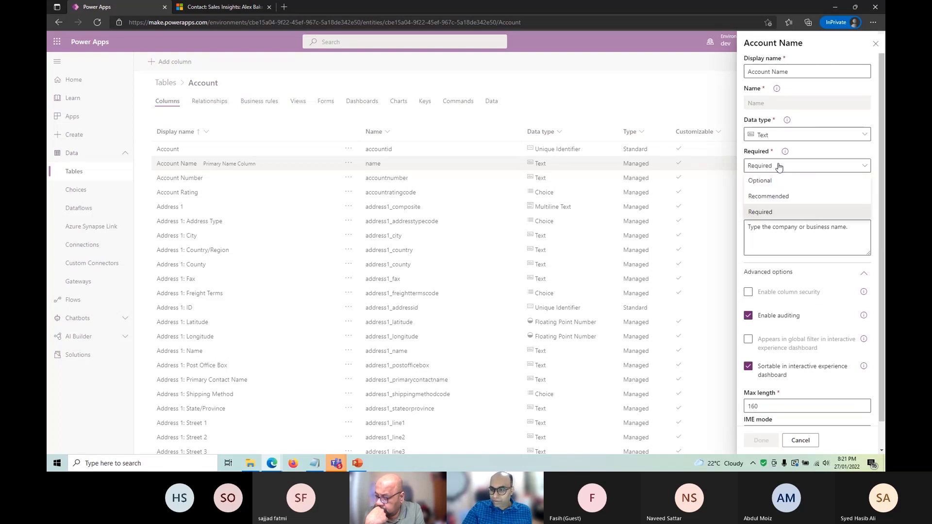
{"action": "left_click", "coordinate": [779, 167]}
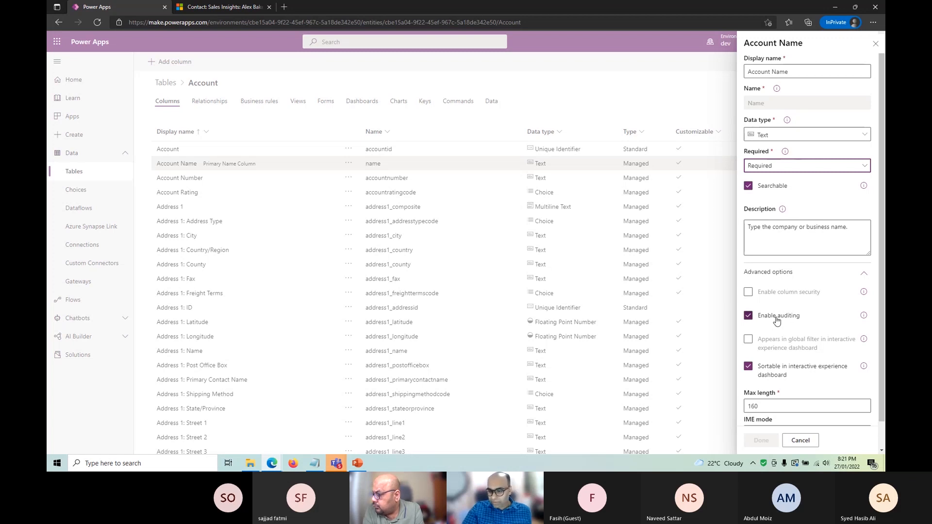
{"action": "scroll", "coordinate": [777, 322], "scroll_direction": "down", "scroll_amount": 1}
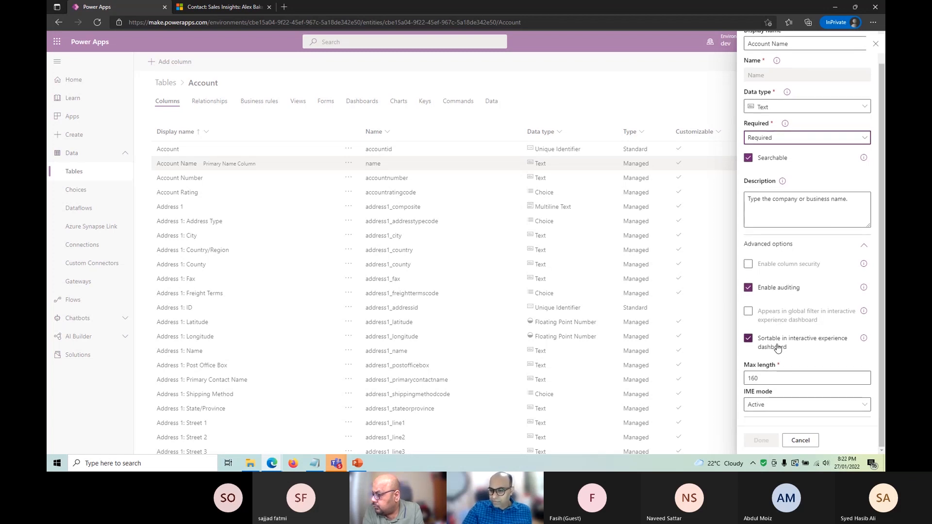
{"action": "scroll", "coordinate": [789, 336], "scroll_direction": "up", "scroll_amount": 1}
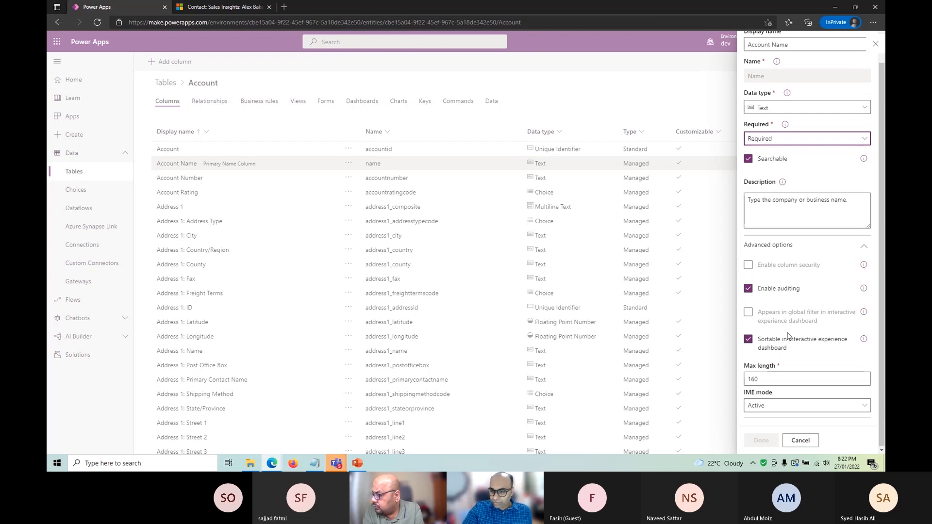
{"action": "left_click", "coordinate": [800, 441]}
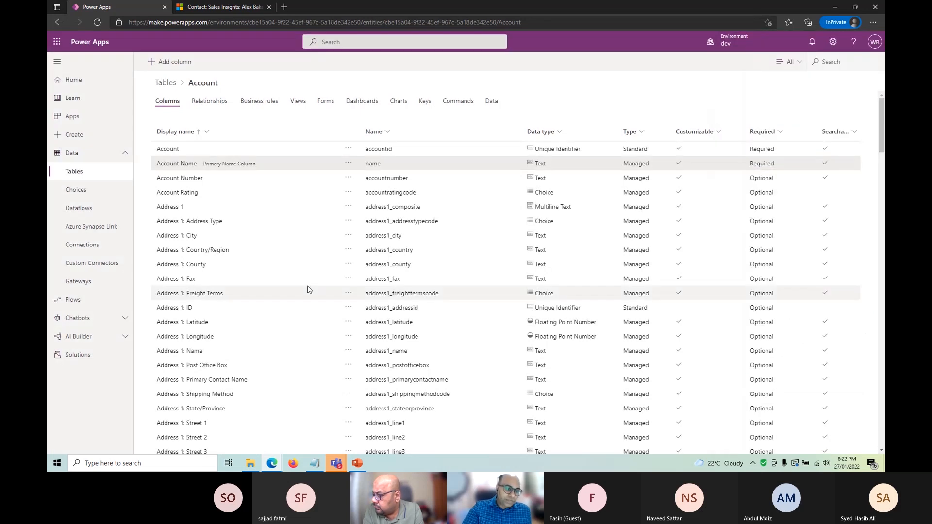
Start a new column in the Account table, ready for entering its display name
{"action": "scroll", "coordinate": [308, 289], "scroll_direction": "down", "scroll_amount": 15}
{"action": "scroll", "coordinate": [312, 288], "scroll_direction": "down", "scroll_amount": 5}
{"action": "scroll", "coordinate": [313, 292], "scroll_direction": "up", "scroll_amount": 7}
{"action": "scroll", "coordinate": [312, 291], "scroll_direction": "up", "scroll_amount": 12}
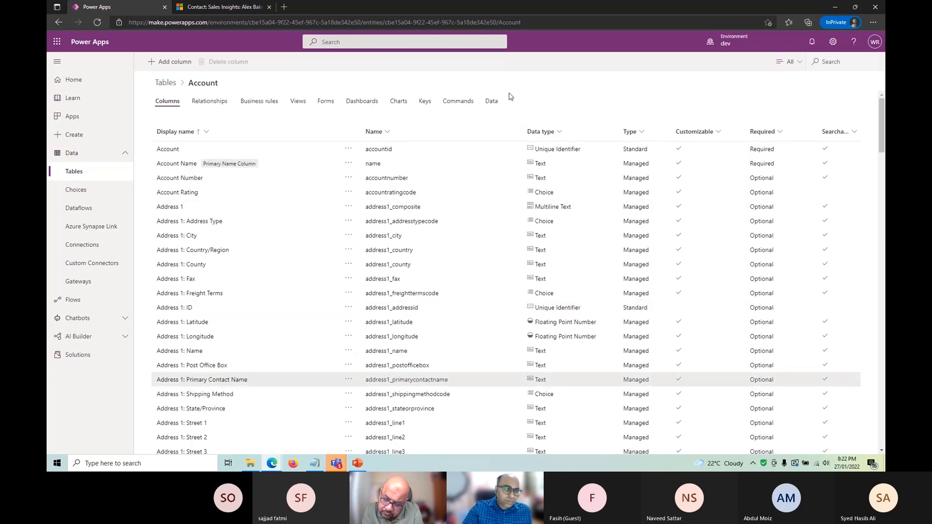
{"action": "left_click", "coordinate": [163, 63]}
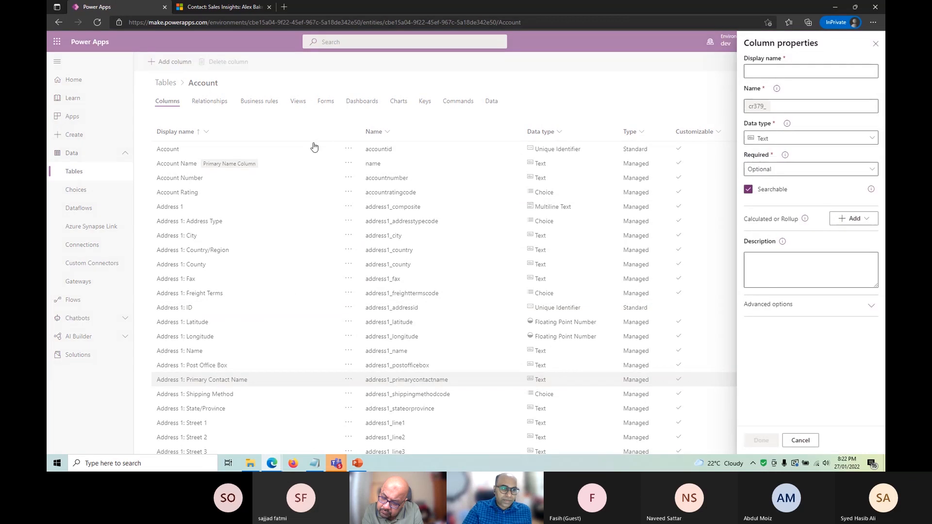
{"action": "left_click", "coordinate": [770, 73]}
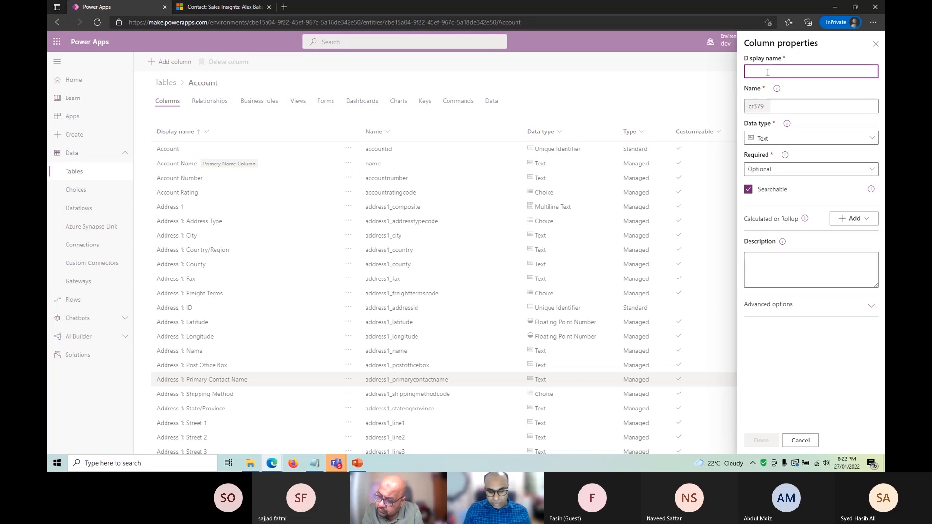
{"action": "type", "text": "DUNS"}
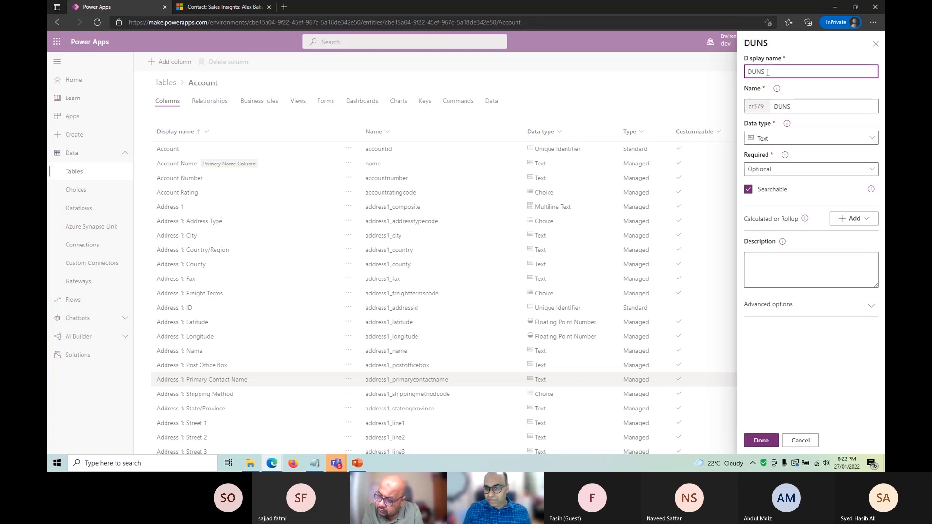
{"action": "key", "text": "BackSpace"}
{"action": "key", "text": "BackSpace"}
{"action": "key", "text": "BackSpace"}
{"action": "key", "text": "BackSpace"}
Set the new column's display name to Open Text and highlight the prefix of its name
{"action": "type", "text": "Open Text"}
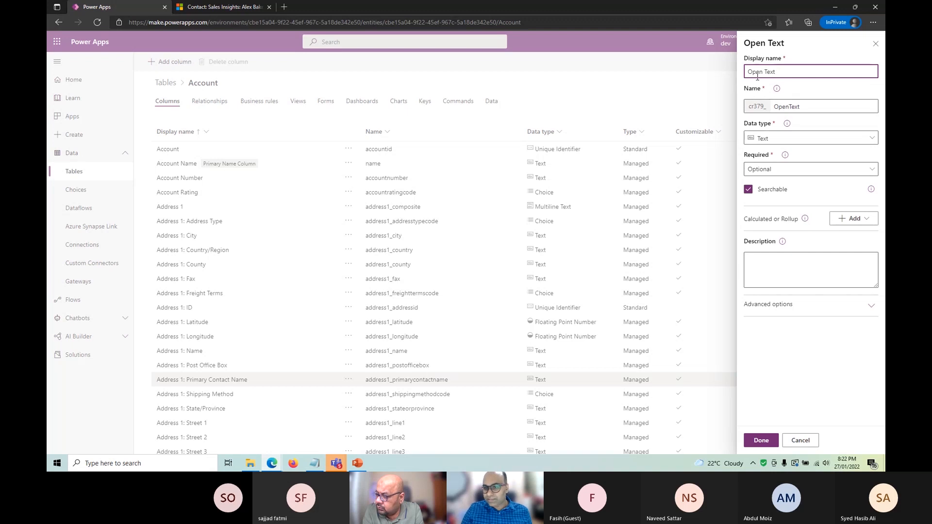
{"action": "left_click", "coordinate": [801, 105]}
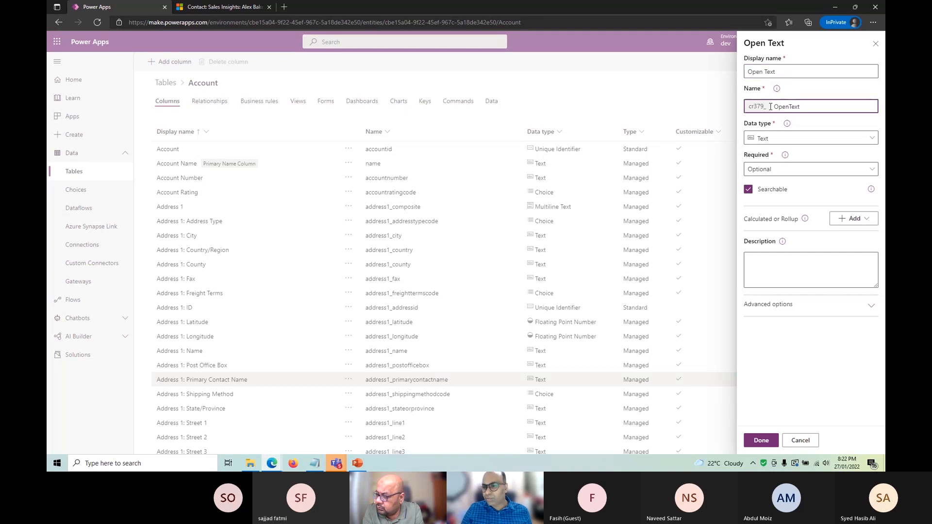
{"action": "left_click_drag", "start_coordinate": [753, 108], "coordinate": [768, 104]}
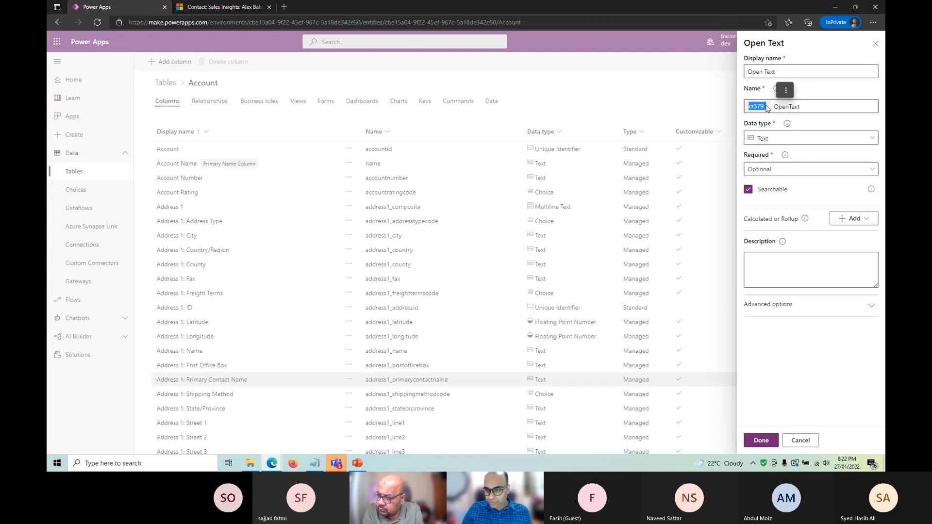
Highlight the new column's name prefix, name and display name in turn to examine how they relate
{"action": "left_click", "coordinate": [767, 107]}
{"action": "double_click", "coordinate": [752, 108]}
{"action": "left_click", "coordinate": [752, 108]}
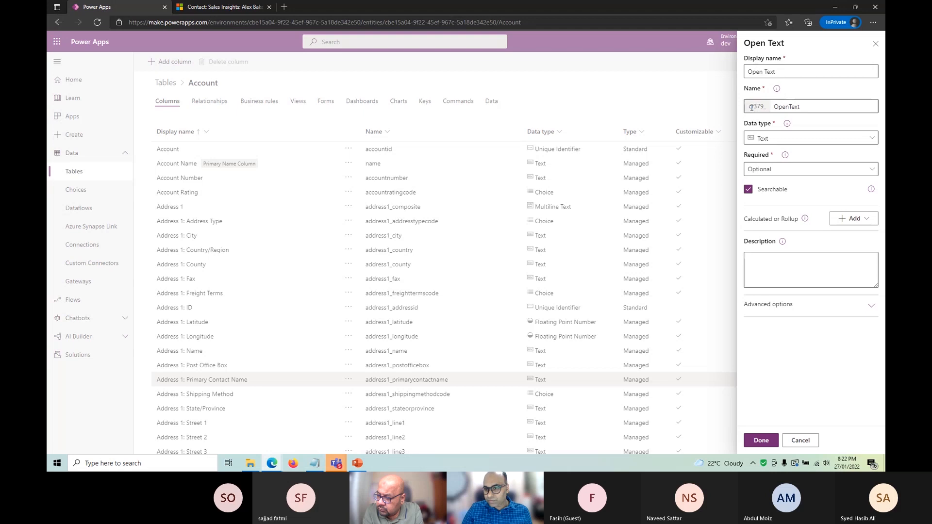
{"action": "double_click", "coordinate": [758, 107]}
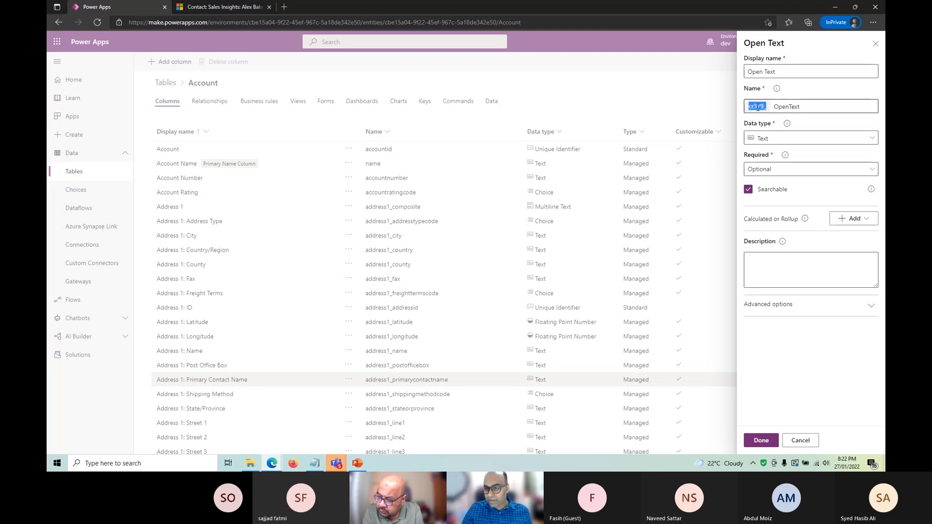
{"action": "left_click", "coordinate": [813, 109]}
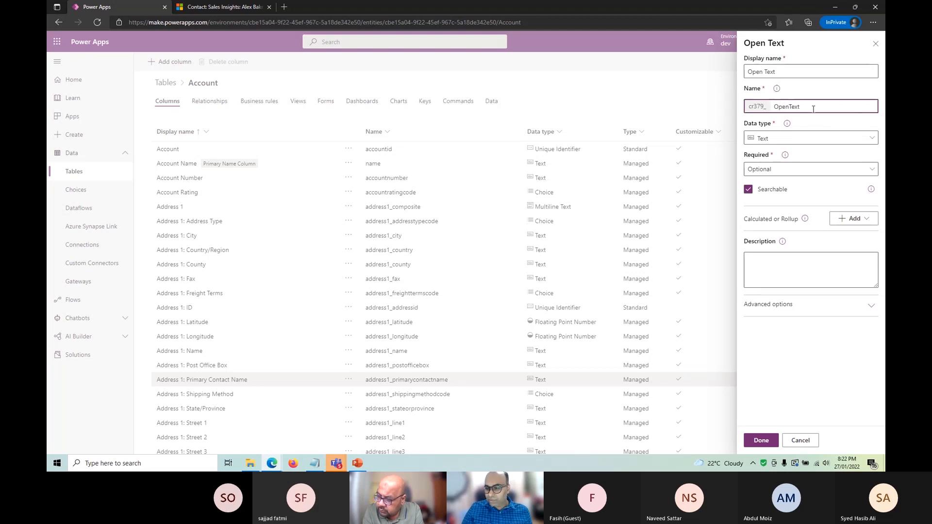
{"action": "double_click", "coordinate": [753, 107]}
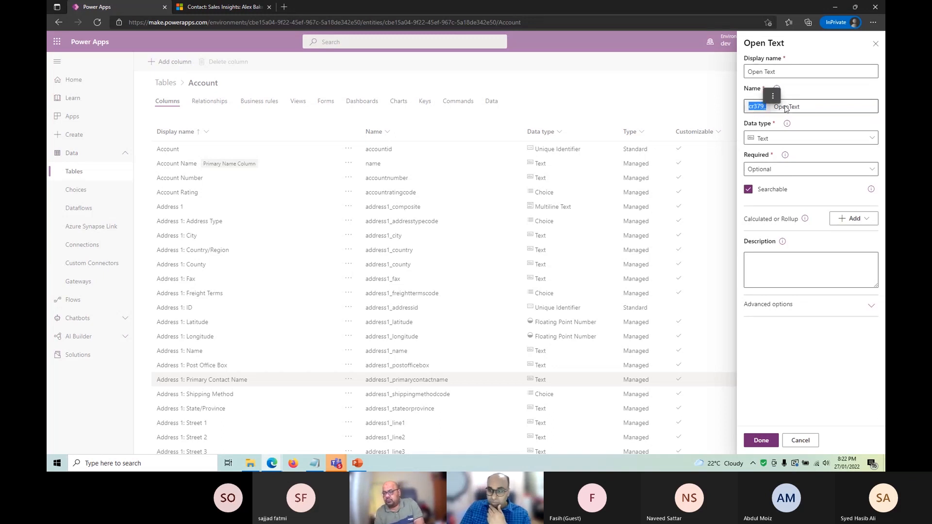
{"action": "left_click", "coordinate": [813, 109]}
{"action": "key", "text": "shift+Tab"}
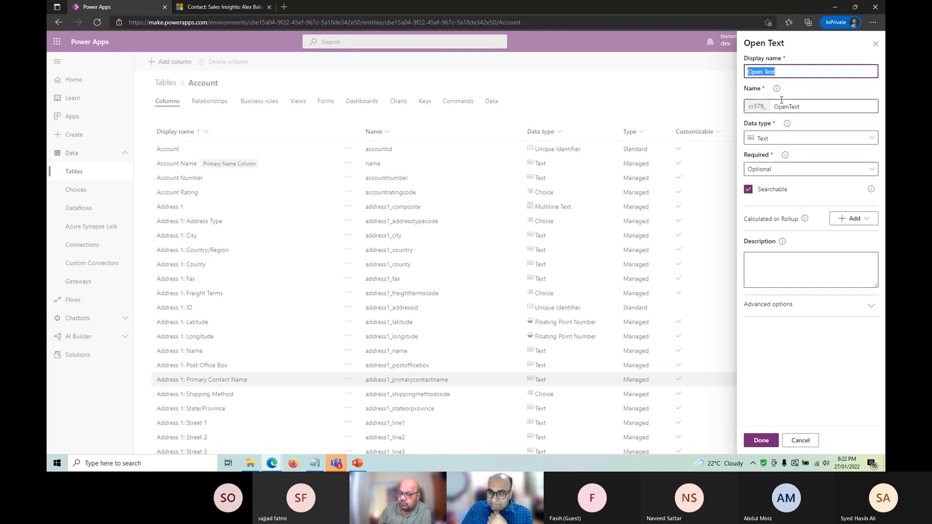
{"action": "key", "text": "Tab"}
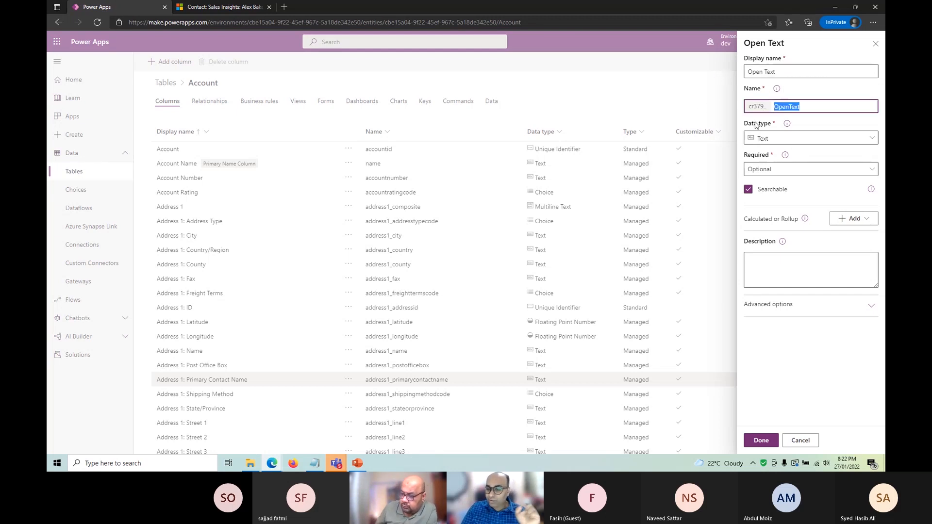
{"action": "left_click", "coordinate": [809, 108]}
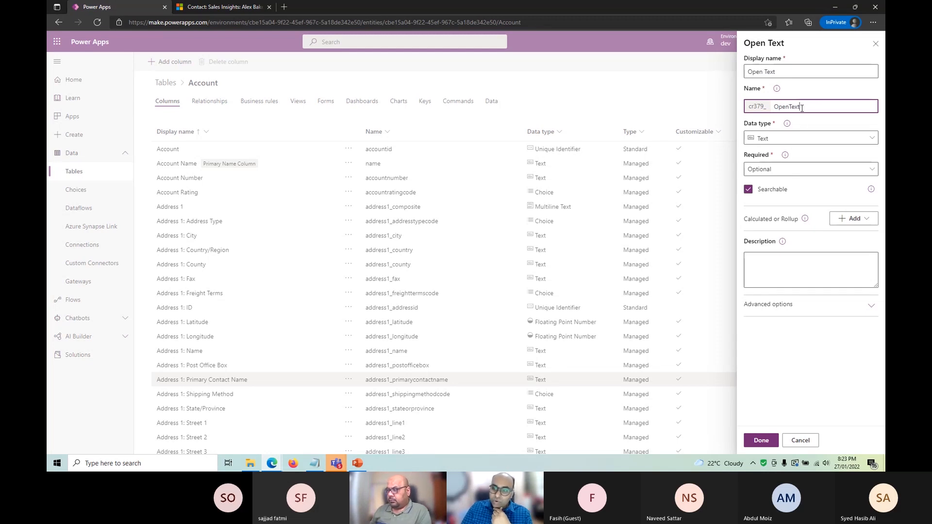
{"action": "left_click_drag", "start_coordinate": [806, 107], "coordinate": [768, 106]}
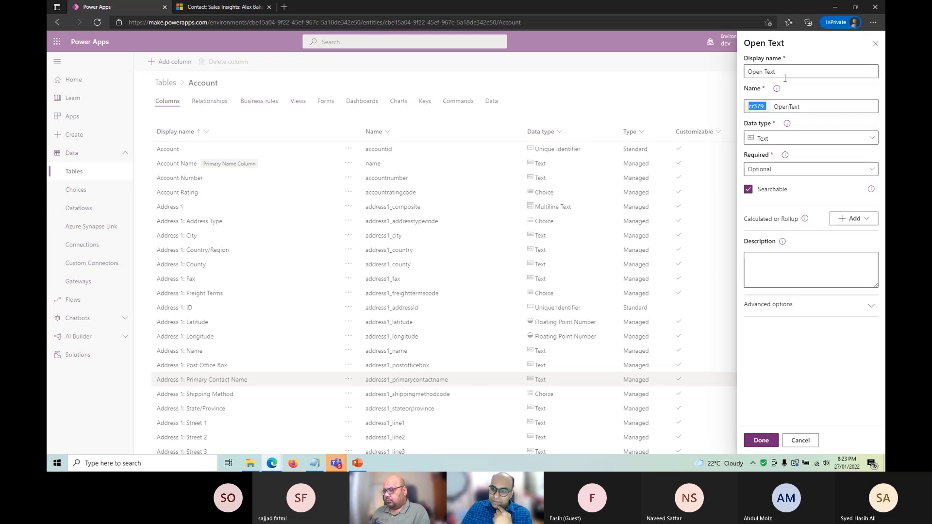
{"action": "left_click_drag", "start_coordinate": [754, 71], "coordinate": [774, 70]}
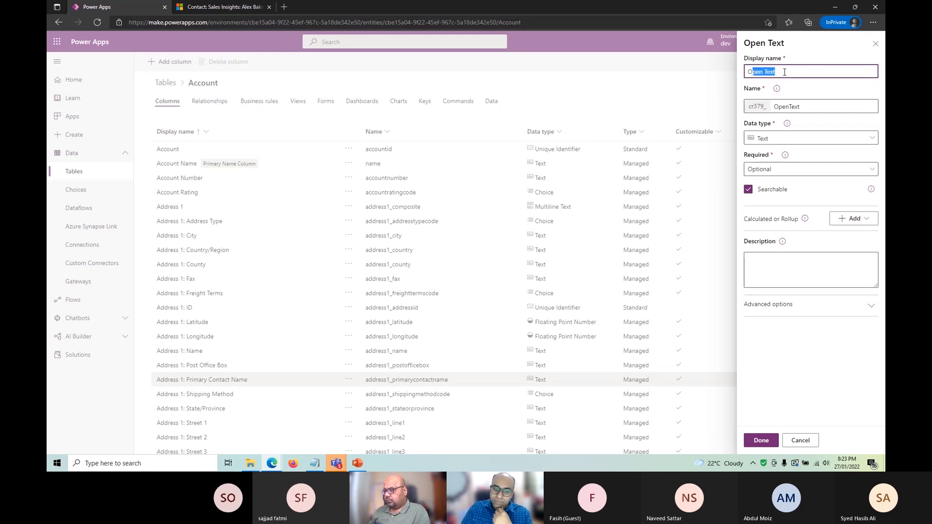
{"action": "left_click", "coordinate": [821, 106]}
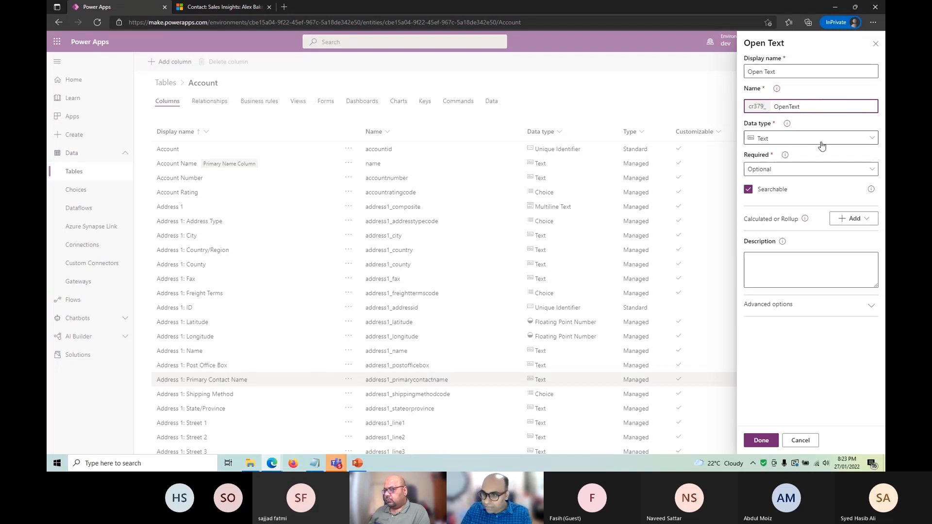
Try the Text Area, Email, URL, Ticker Symbol and Phone data types in turn on the new Open Text column
{"action": "left_click", "coordinate": [778, 141]}
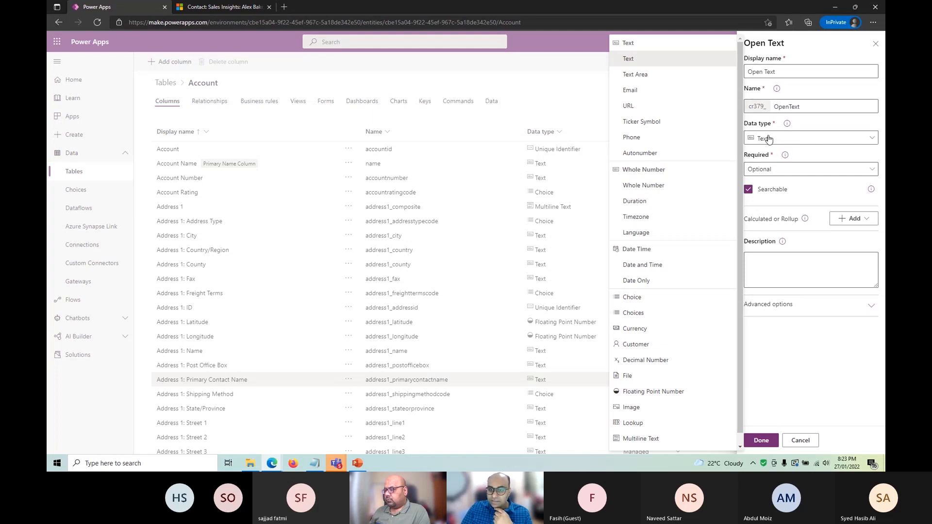
{"action": "left_click", "coordinate": [657, 80]}
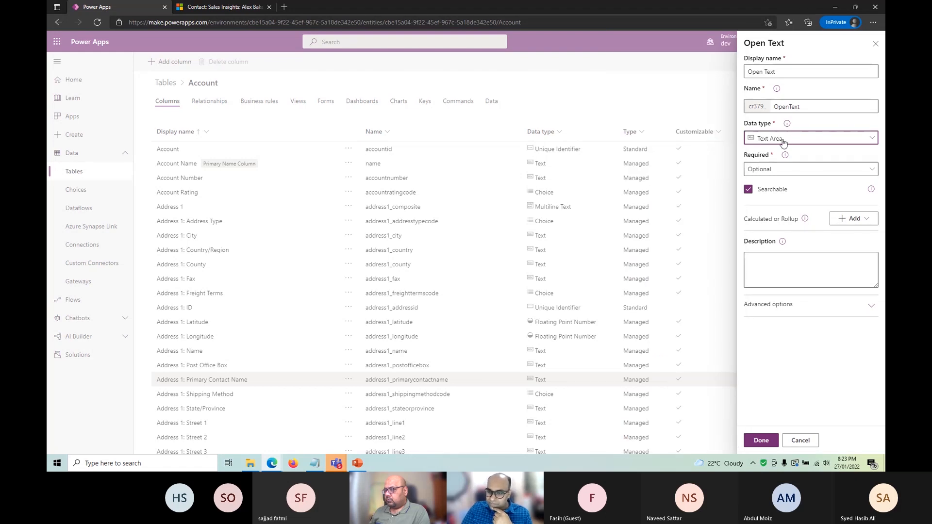
{"action": "left_click", "coordinate": [779, 139]}
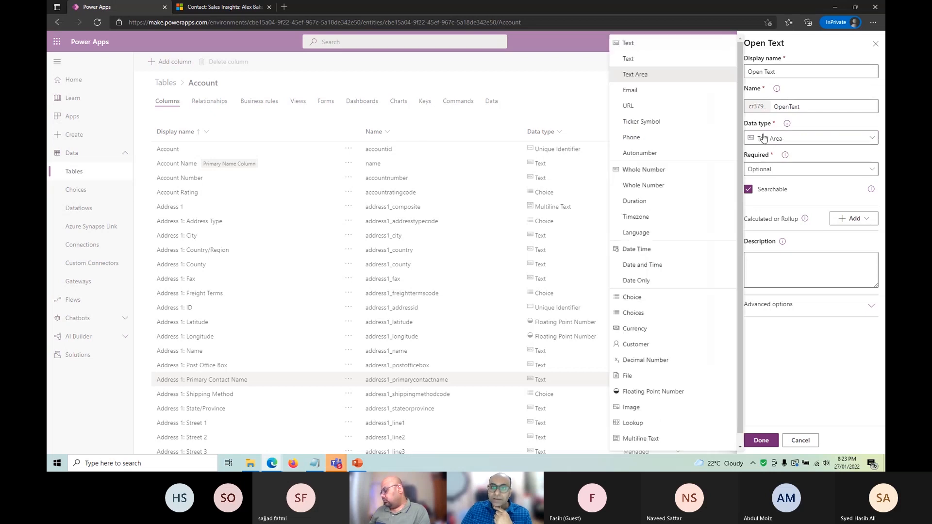
{"action": "left_click", "coordinate": [668, 90]}
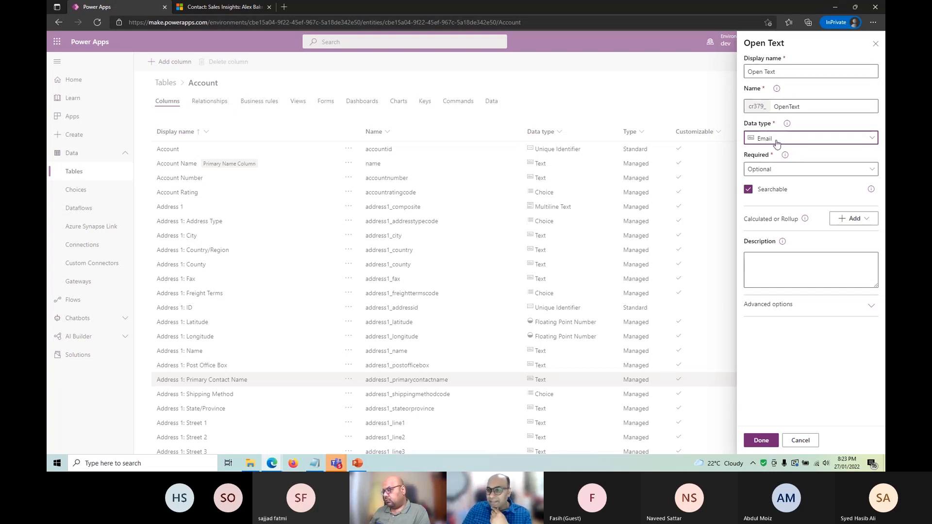
{"action": "left_click", "coordinate": [775, 144]}
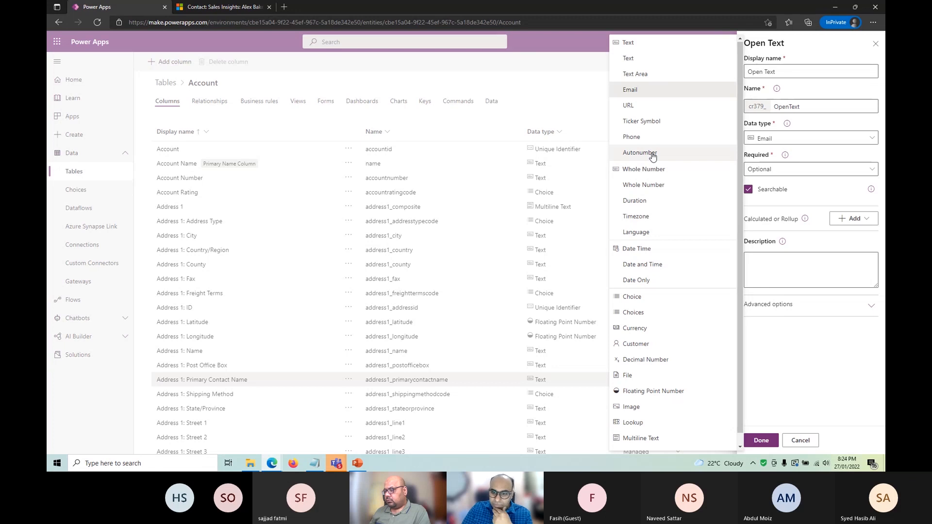
{"action": "left_click", "coordinate": [665, 106]}
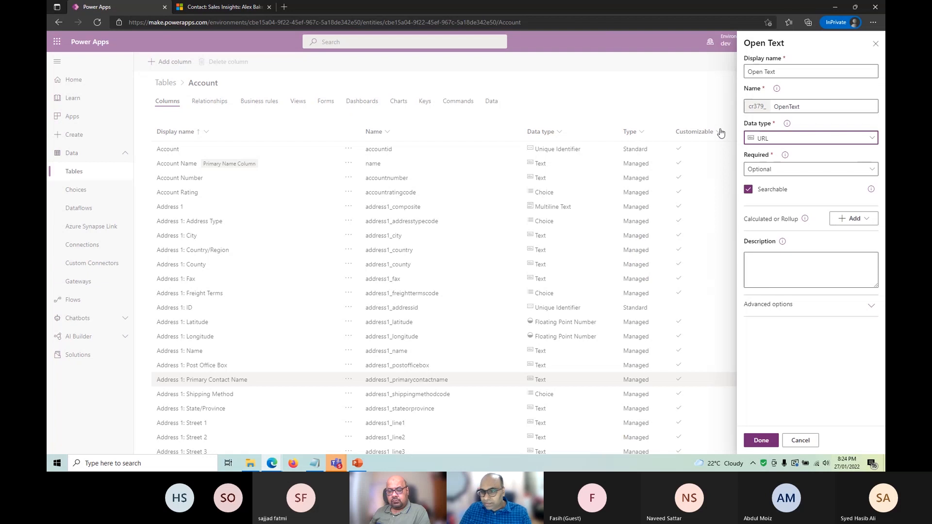
{"action": "left_click", "coordinate": [792, 142]}
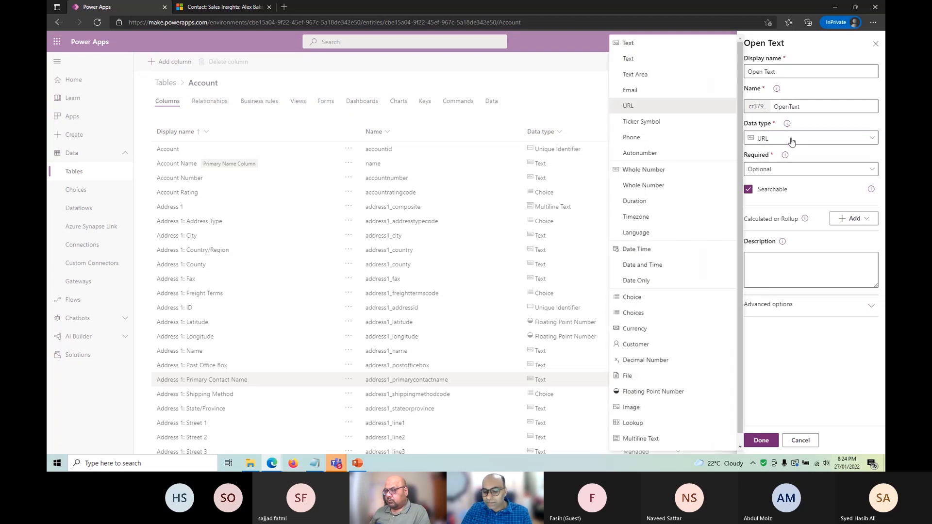
{"action": "left_click", "coordinate": [687, 124]}
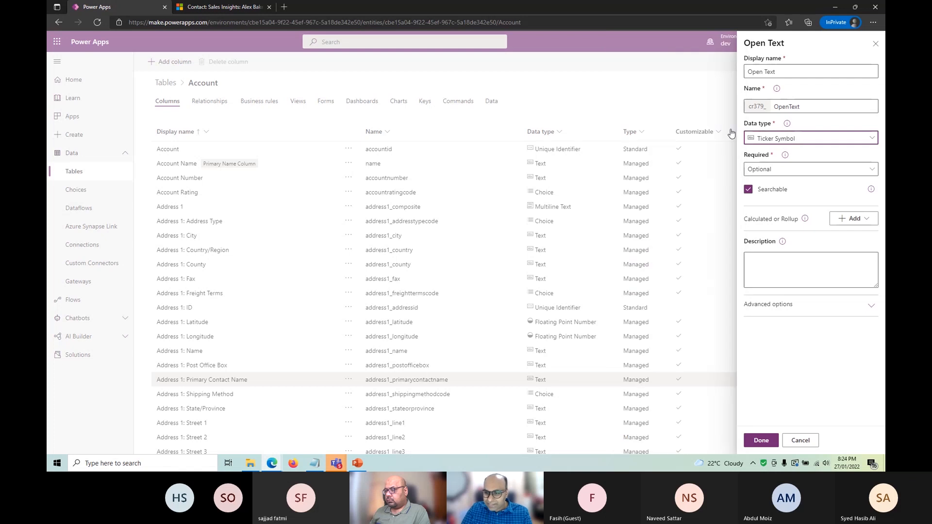
{"action": "left_click", "coordinate": [800, 141]}
{"action": "key", "text": "Down"}
{"action": "key", "text": "Return"}
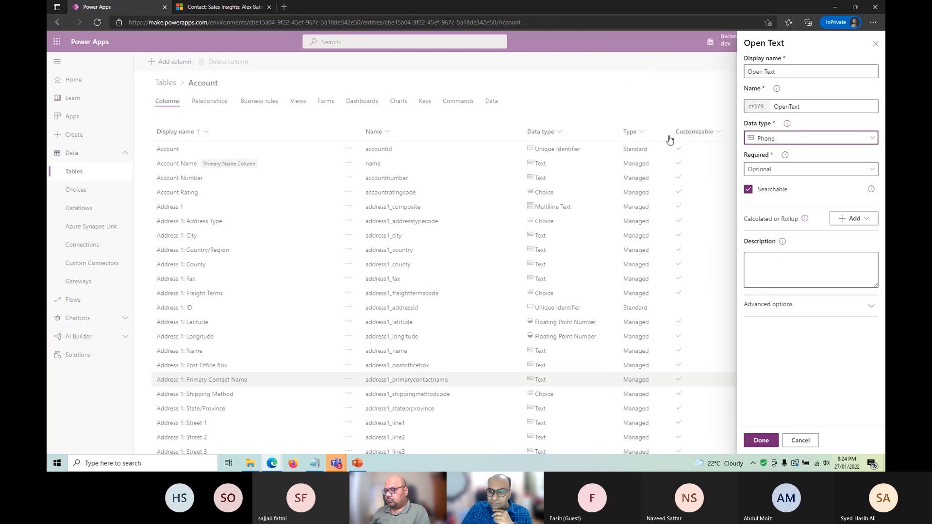
Set the column's data type to Autonumber and review its minimum number of digits, seed value and prefix settings
{"action": "left_click", "coordinate": [786, 140]}
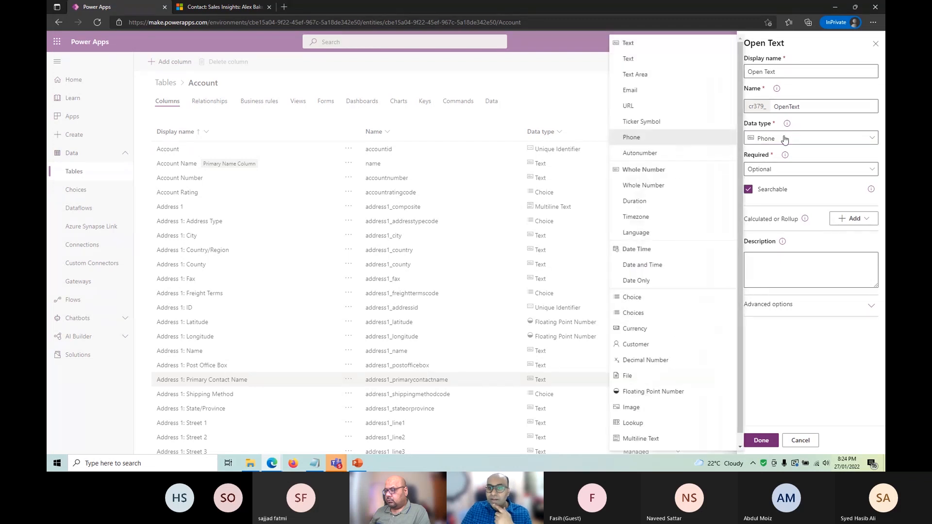
{"action": "left_click", "coordinate": [674, 152]}
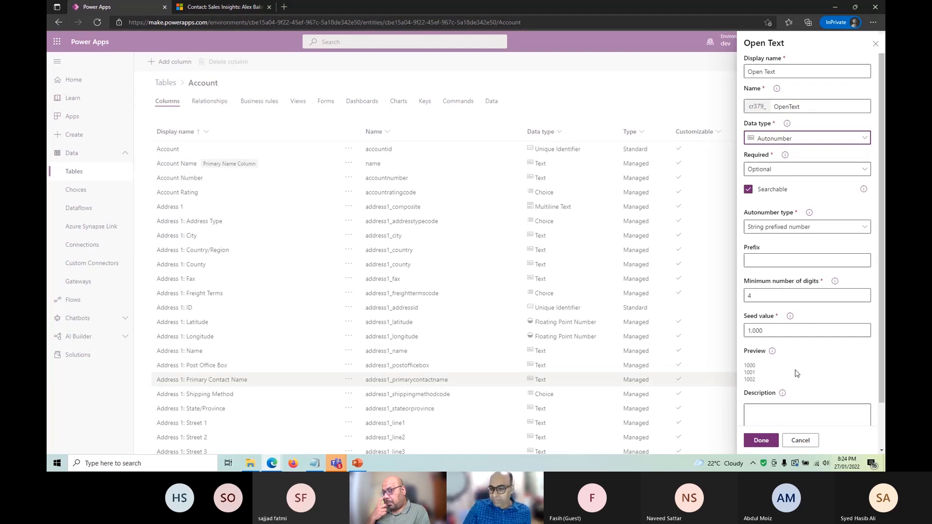
{"action": "scroll", "coordinate": [796, 373], "scroll_direction": "down", "scroll_amount": 1}
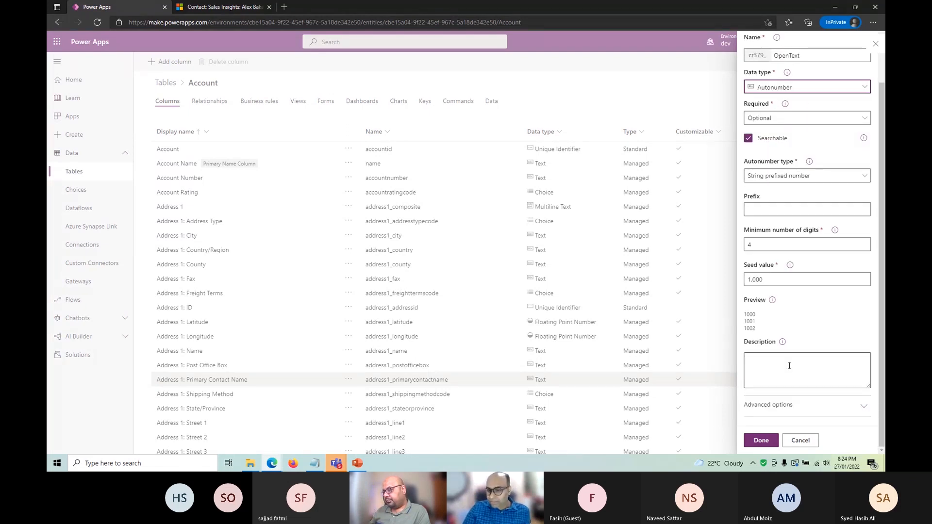
{"action": "double_click", "coordinate": [795, 243]}
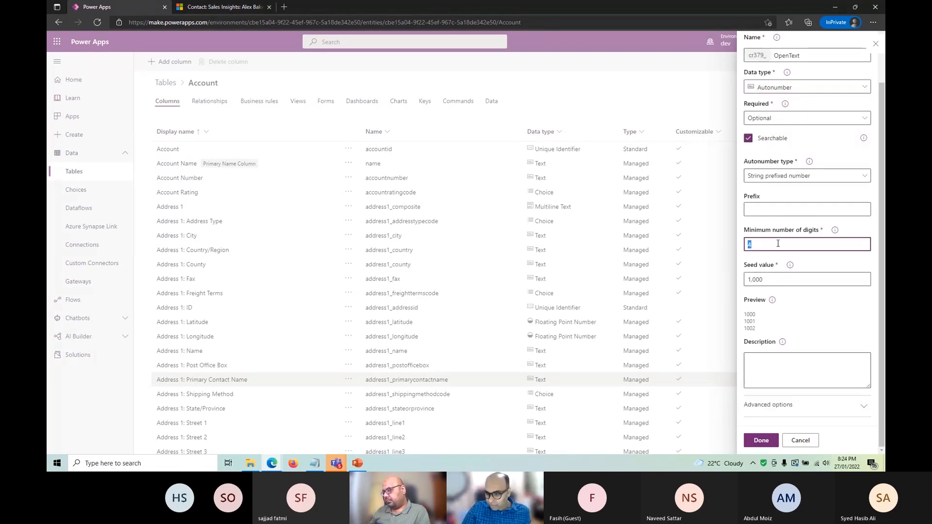
{"action": "double_click", "coordinate": [783, 279]}
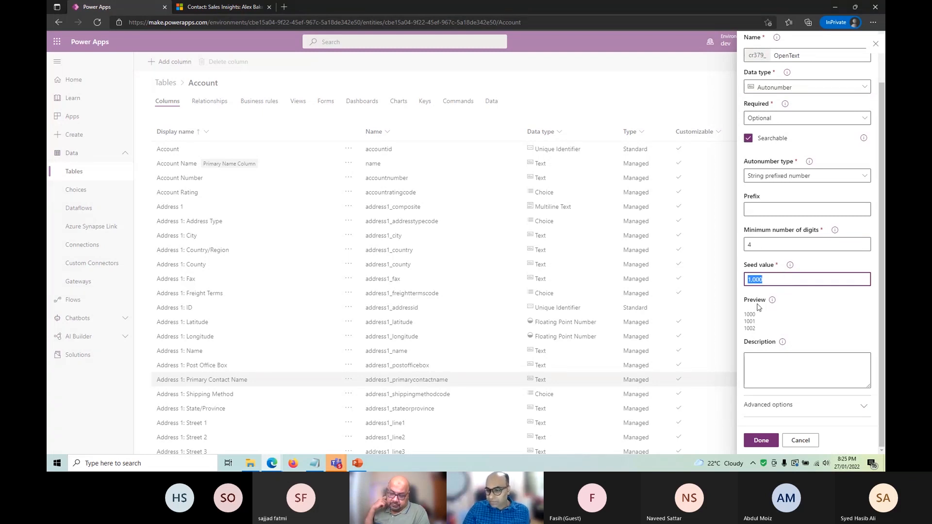
{"action": "left_click", "coordinate": [762, 213]}
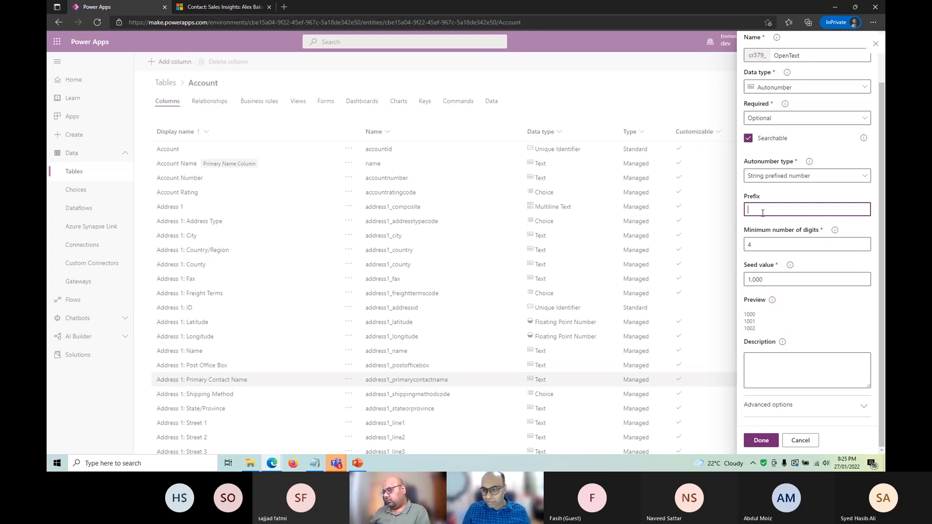
Replace the column's name after the fixed prefix, first trying Account and settling on ID
{"action": "double_click", "coordinate": [788, 55]}
{"action": "type", "text": "Ac"}
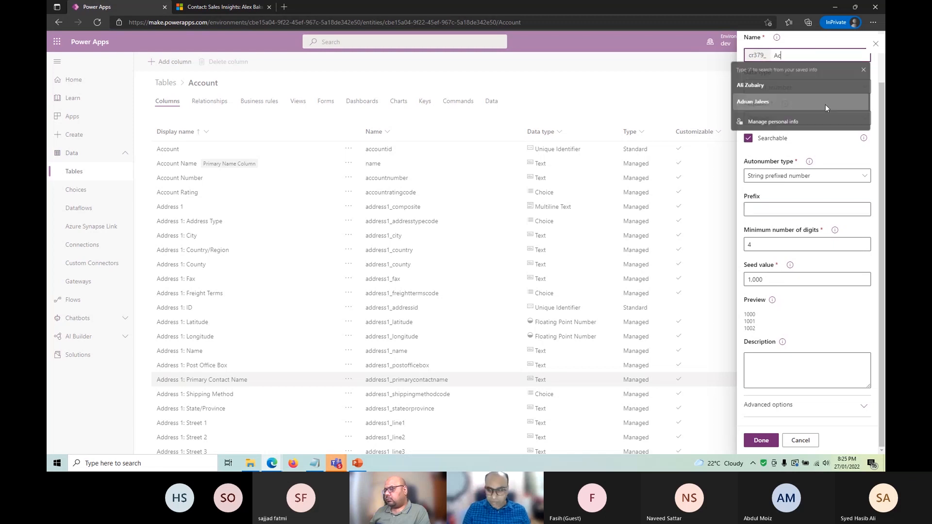
{"action": "type", "text": "count"}
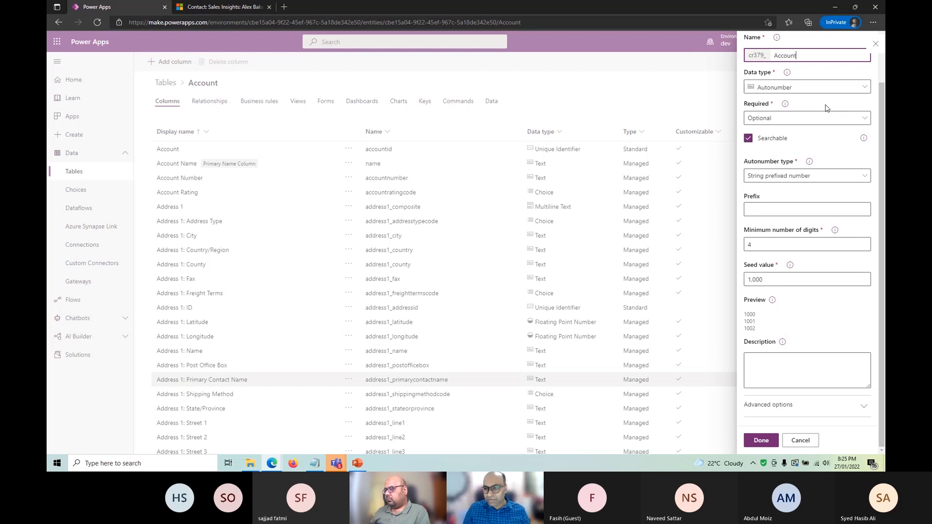
{"action": "key", "text": "BackSpace"}
{"action": "key", "text": "BackSpace"}
{"action": "key", "text": "BackSpace"}
{"action": "key", "text": "BackSpace"}
{"action": "key", "text": "BackSpace"}
{"action": "key", "text": "BackSpace"}
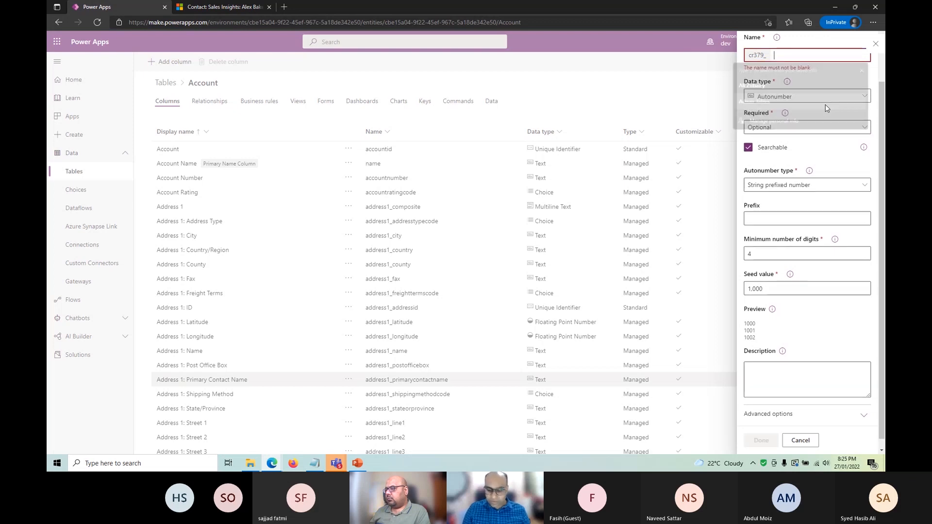
{"action": "type", "text": "ID"}
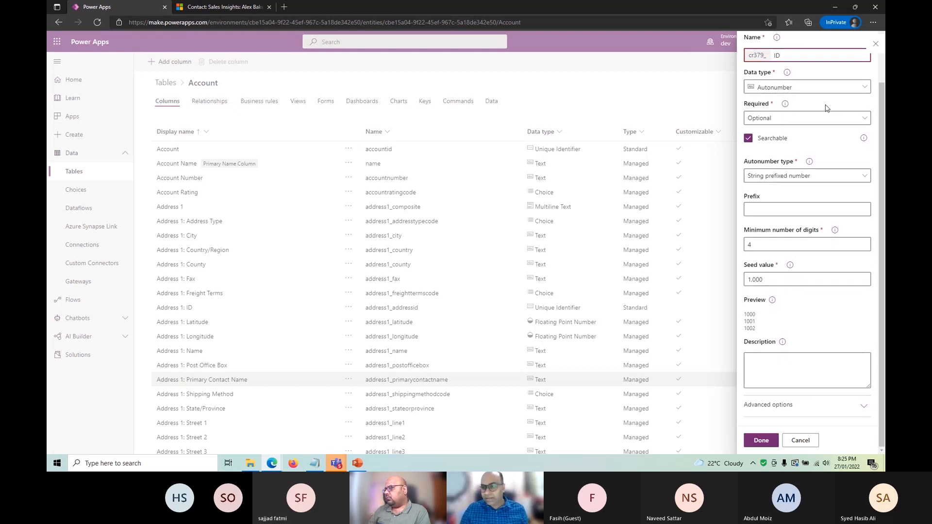
Set the autonumber prefix to ACC and highlight the preview of the generated values
{"action": "left_click", "coordinate": [766, 210]}
{"action": "type", "text": "ACC"}
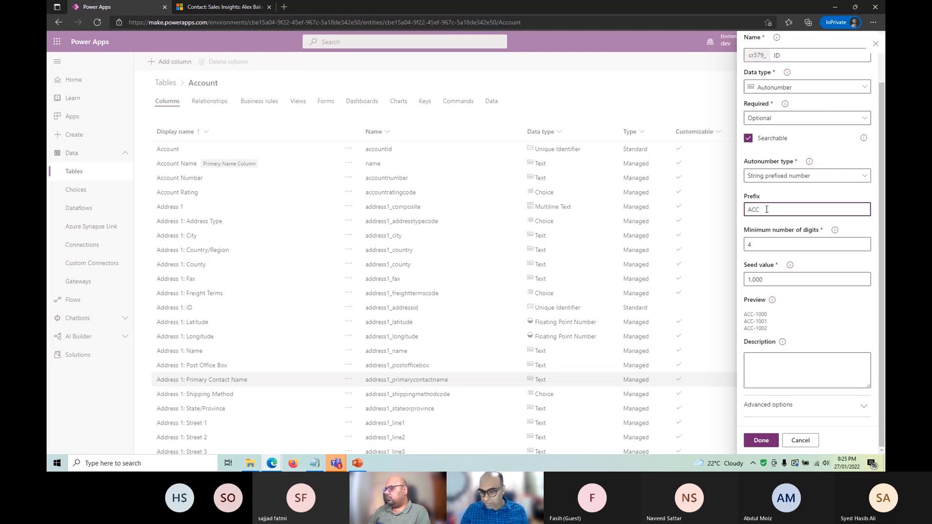
{"action": "left_click_drag", "start_coordinate": [744, 314], "coordinate": [770, 332]}
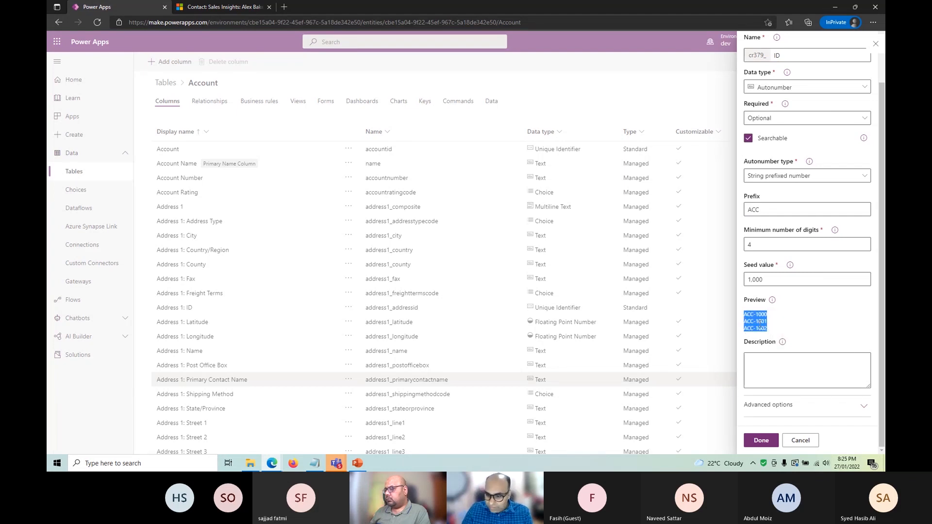
{"action": "left_click", "coordinate": [762, 325]}
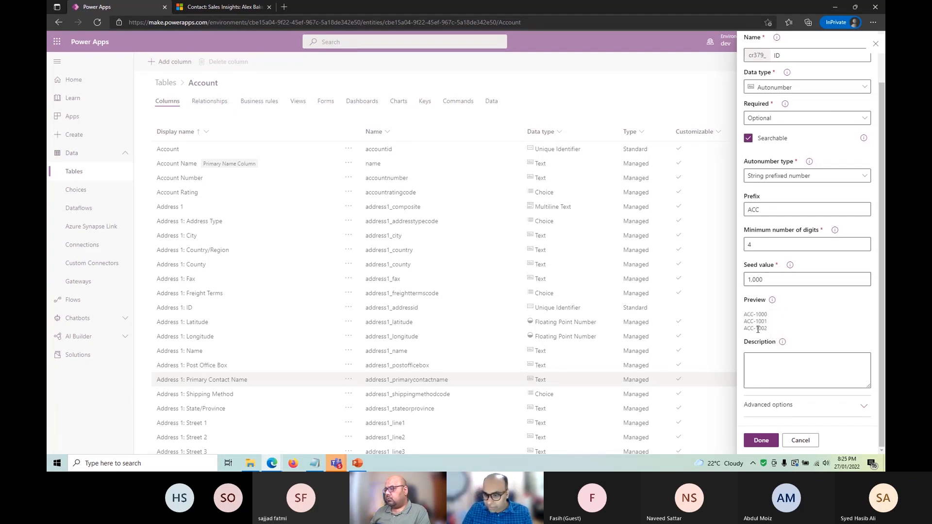
Set the autonumber's minimum number of digits to 6 and its seed value to 100,000
{"action": "double_click", "coordinate": [766, 251]}
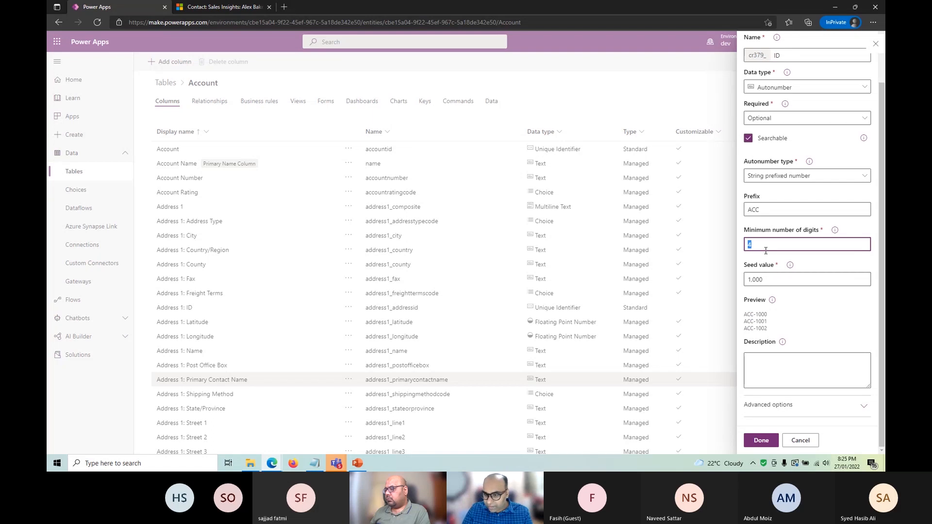
{"action": "type", "text": "6"}
{"action": "key", "text": "Tab"}
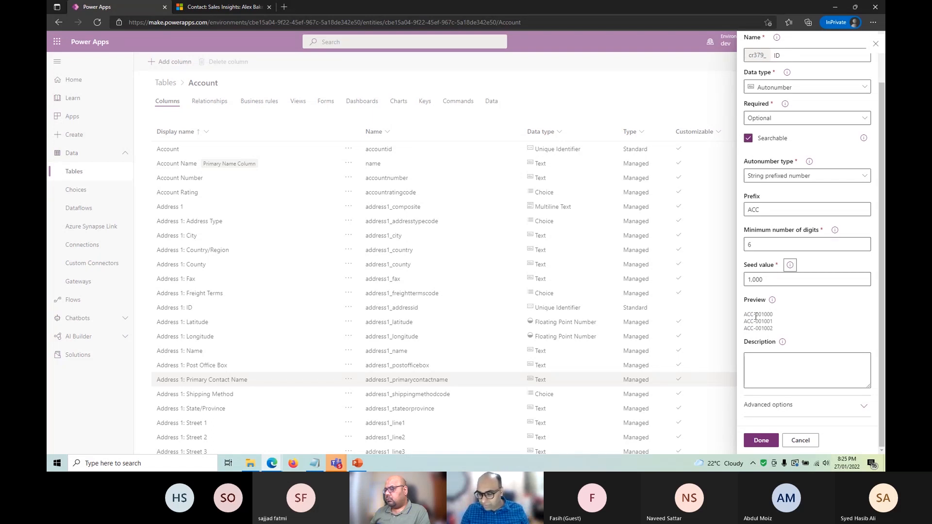
{"action": "left_click", "coordinate": [770, 282]}
{"action": "type", "text": "00"}
{"action": "key", "text": "Tab"}
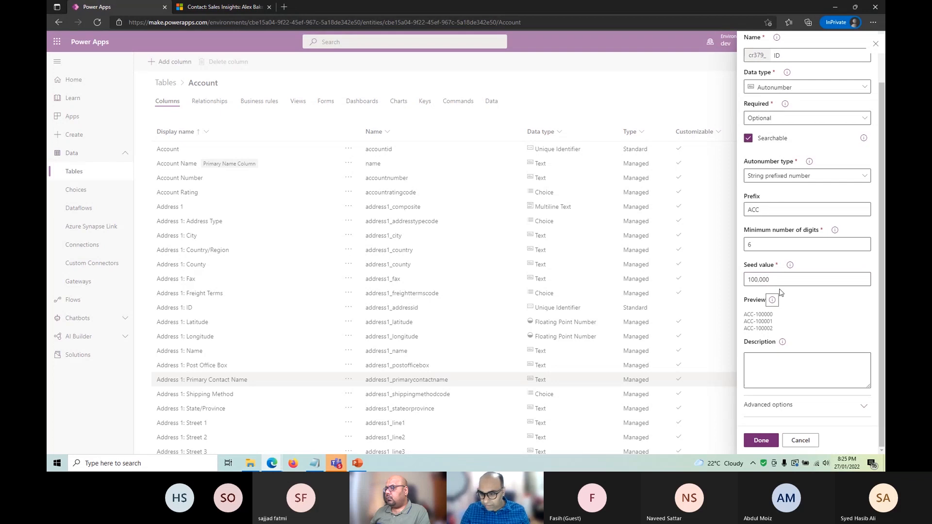
Set the autonumber's seed value to 1
{"action": "key", "text": "shift+Tab"}
{"action": "type", "text": "1"}
{"action": "key", "text": "Tab"}
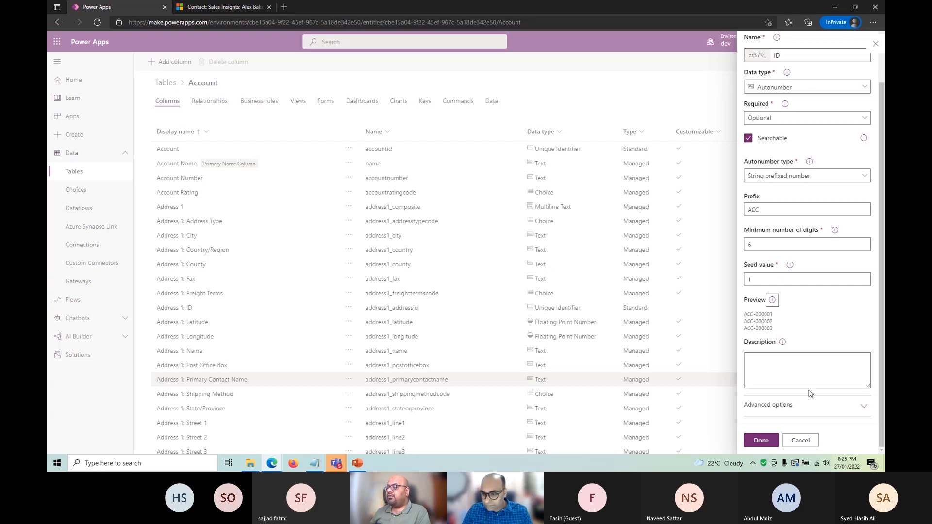
Switch the autonumber type to Date prefixed number and review the available date formats
{"action": "left_click", "coordinate": [795, 178]}
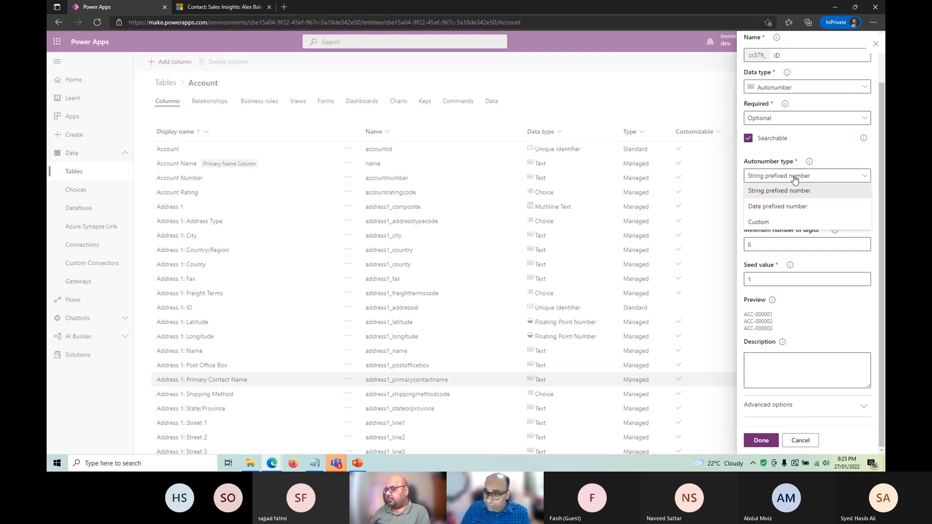
{"action": "left_click", "coordinate": [782, 207]}
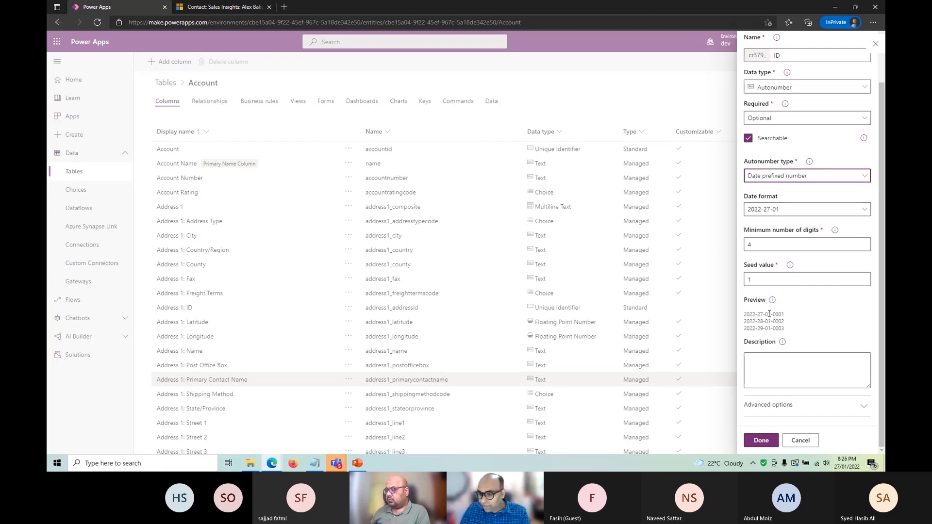
{"action": "left_click", "coordinate": [806, 209]}
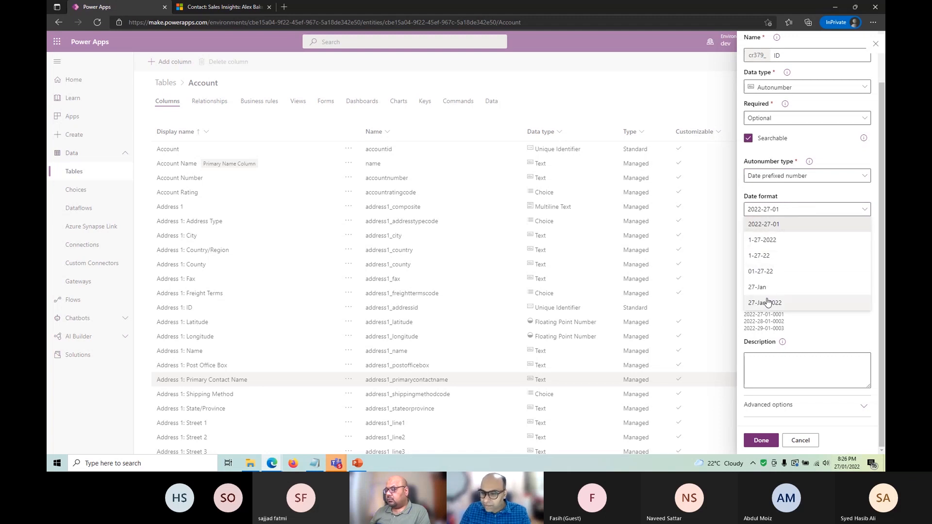
{"action": "left_click", "coordinate": [858, 336]}
{"action": "left_click", "coordinate": [789, 213]}
{"action": "left_click", "coordinate": [789, 213]}
Switch the autonumber type to Custom, highlight its format string and read the explanation of the format setting
{"action": "left_click", "coordinate": [782, 179]}
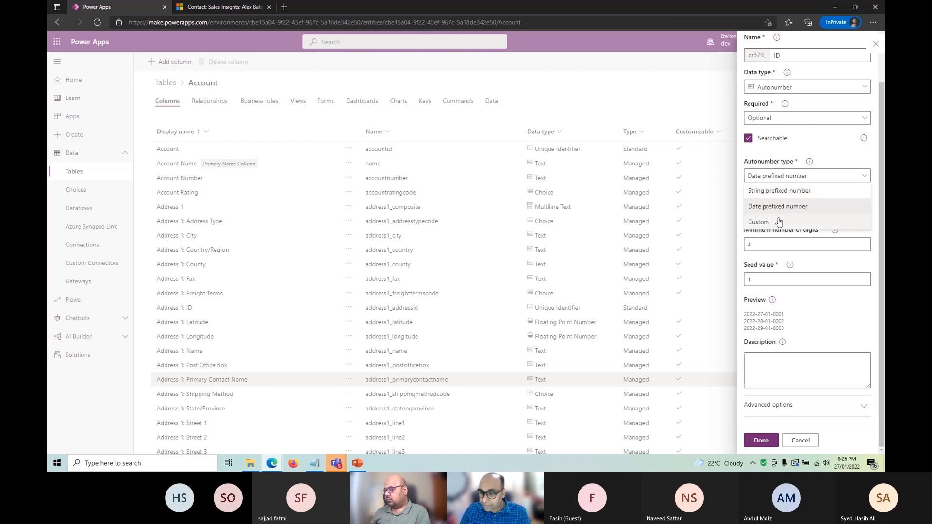
{"action": "left_click", "coordinate": [779, 219]}
{"action": "left_click_drag", "start_coordinate": [749, 222], "coordinate": [865, 223]}
{"action": "left_click", "coordinate": [855, 226]}
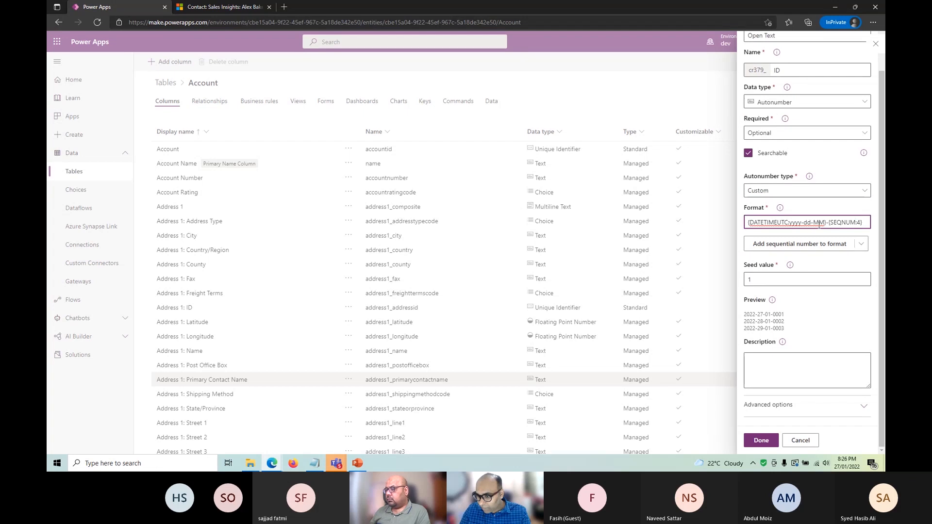
{"action": "left_click", "coordinate": [780, 208]}
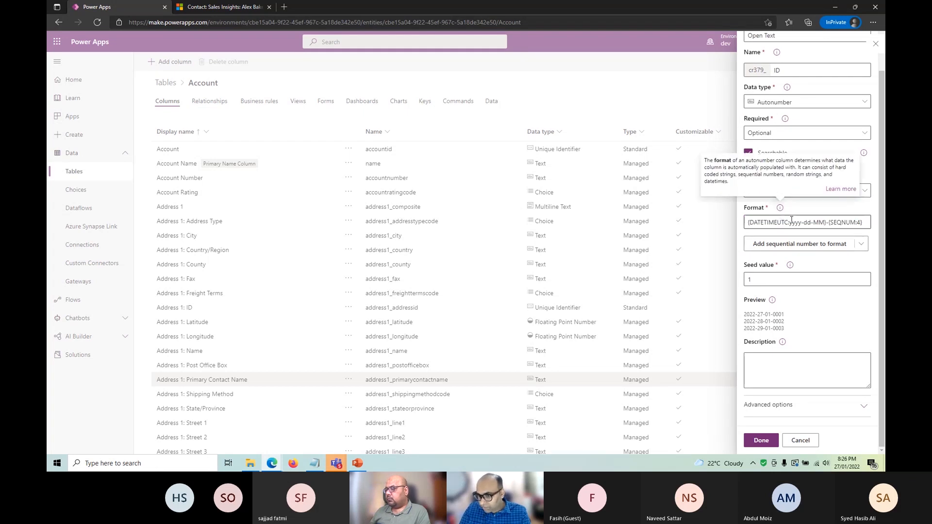
{"action": "left_click", "coordinate": [792, 222]}
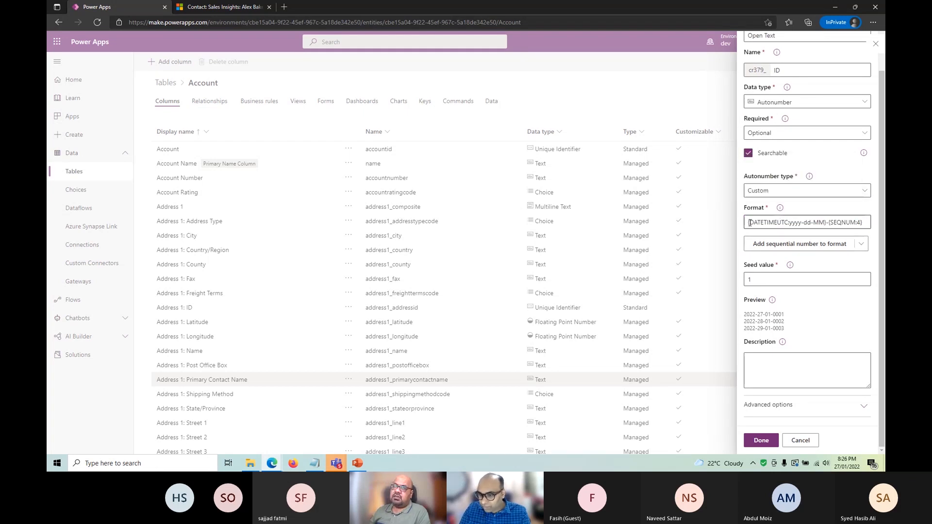
{"action": "left_click_drag", "start_coordinate": [750, 223], "coordinate": [878, 229]}
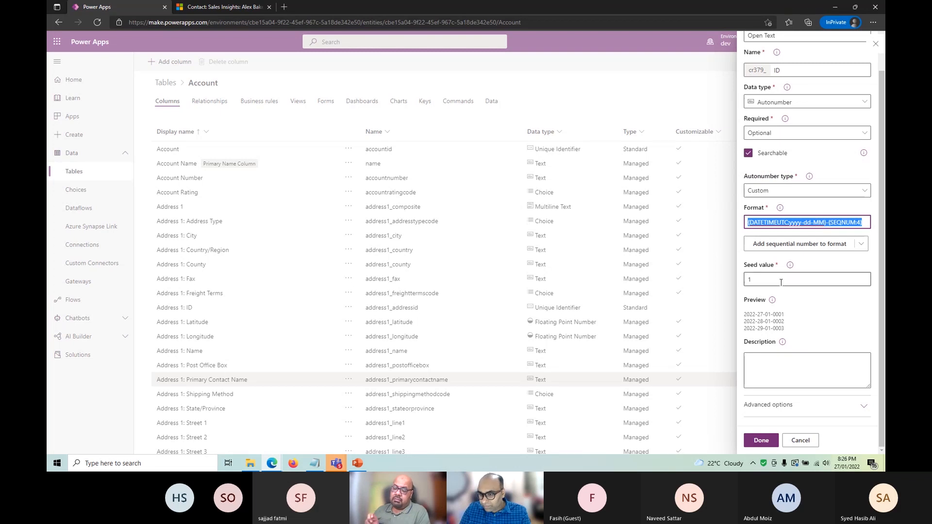
{"action": "left_click", "coordinate": [757, 224]}
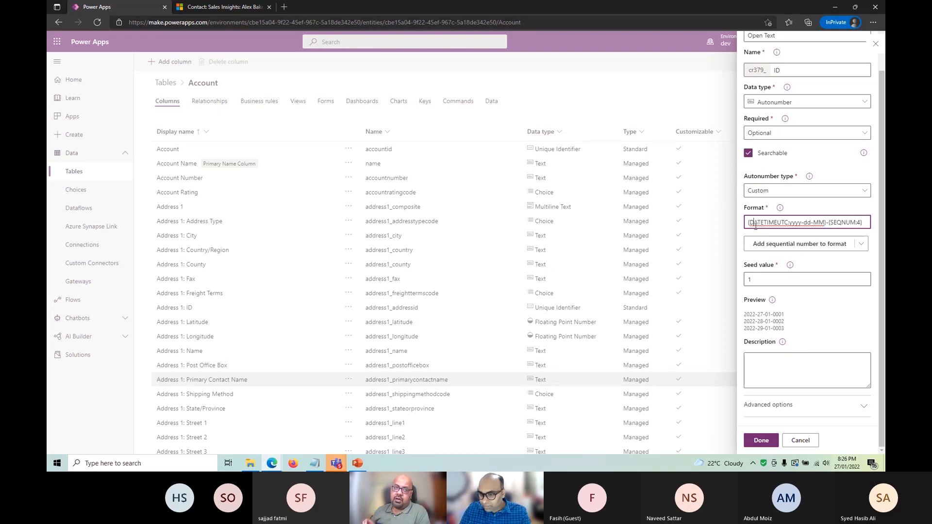
Review the autonumber type choices, the custom format string and the kinds of elements that can be added to it
{"action": "left_click", "coordinate": [776, 192]}
{"action": "left_click", "coordinate": [776, 192]}
{"action": "left_click", "coordinate": [776, 192]}
{"action": "left_click", "coordinate": [776, 192]}
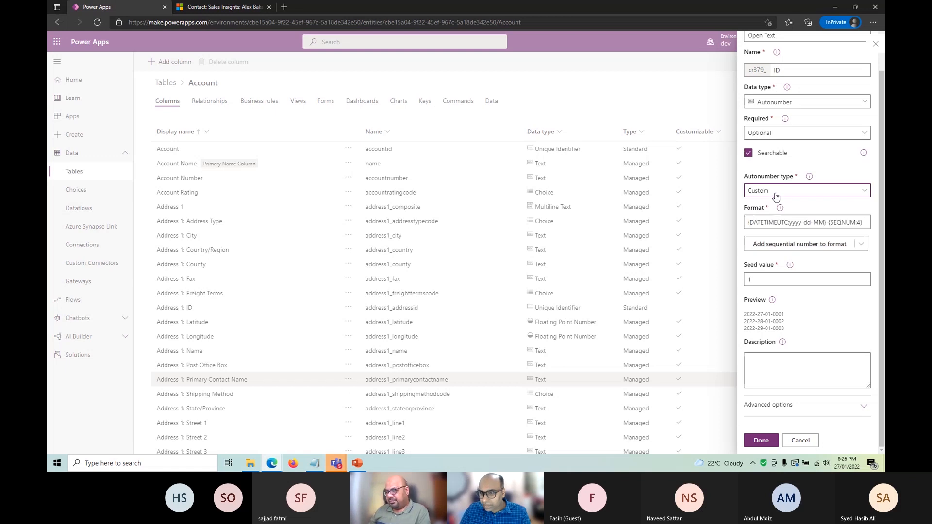
{"action": "left_click", "coordinate": [776, 191]}
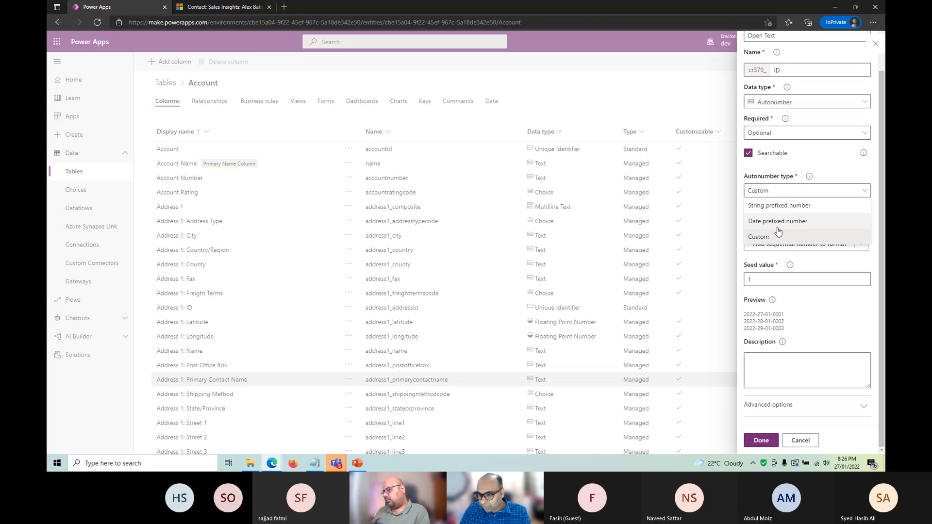
{"action": "left_click", "coordinate": [819, 269]}
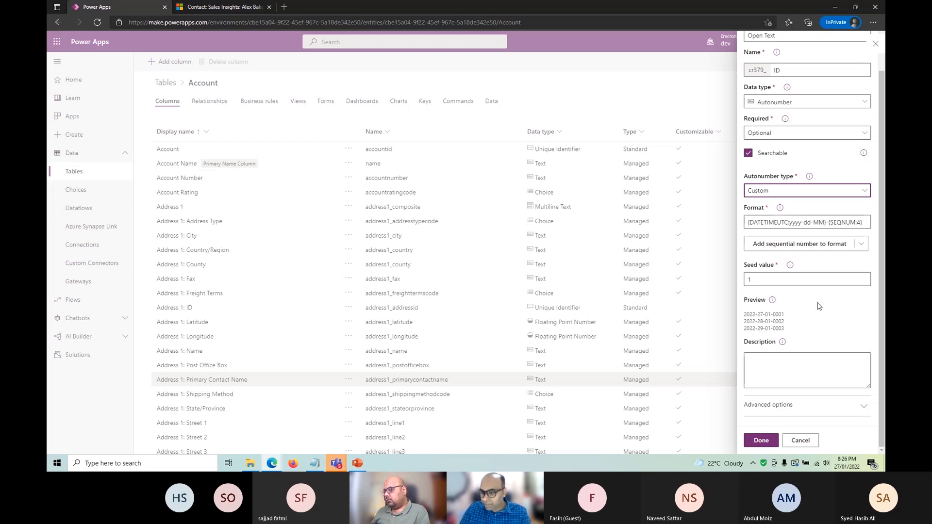
{"action": "left_click_drag", "start_coordinate": [761, 219], "coordinate": [862, 223]}
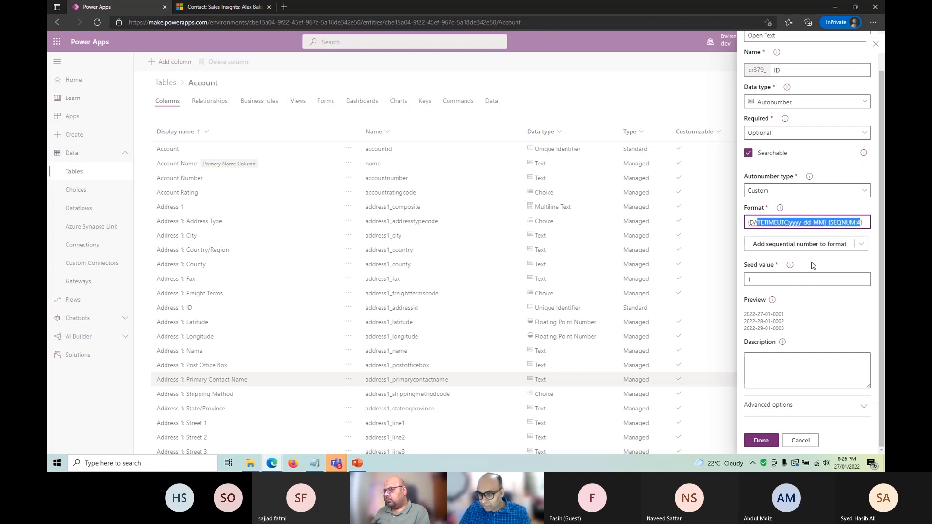
{"action": "left_click", "coordinate": [818, 224]}
{"action": "left_click", "coordinate": [862, 243]}
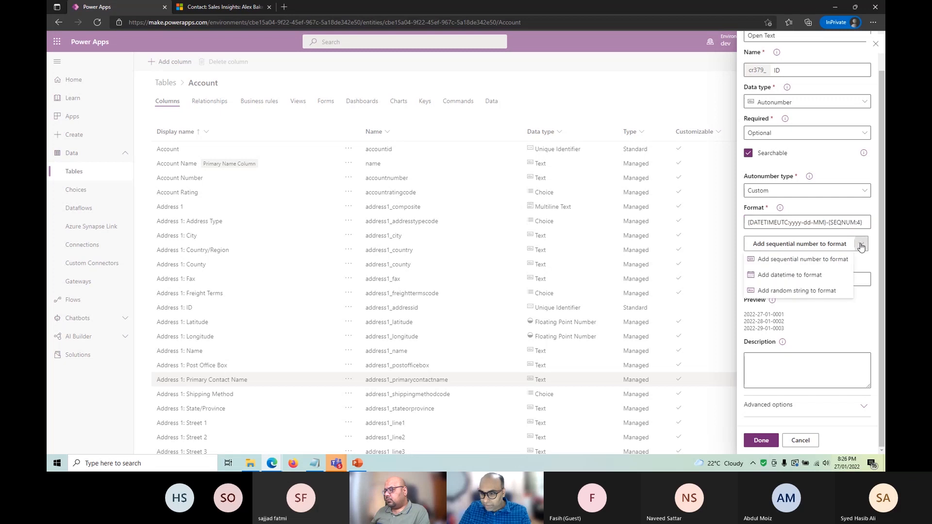
{"action": "left_click", "coordinate": [861, 324]}
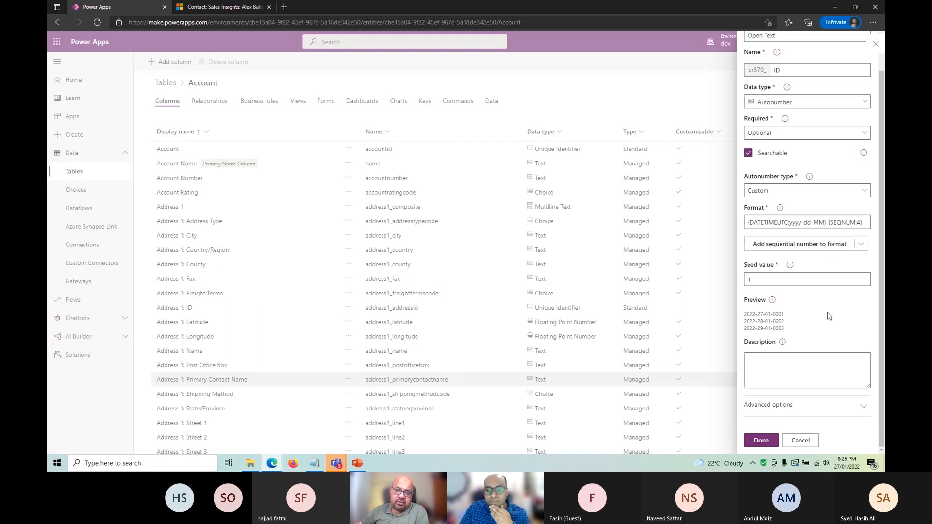
Set the autonumber type back to String prefixed number and enter ACC as the prefix
{"action": "left_click", "coordinate": [814, 192]}
{"action": "left_click", "coordinate": [800, 206]}
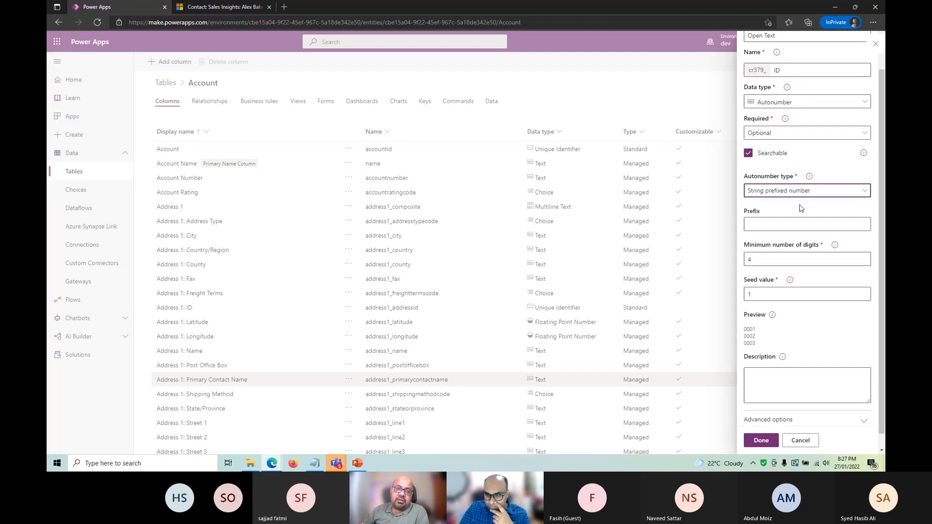
{"action": "left_click", "coordinate": [757, 224]}
{"action": "type", "text": "ACC"}
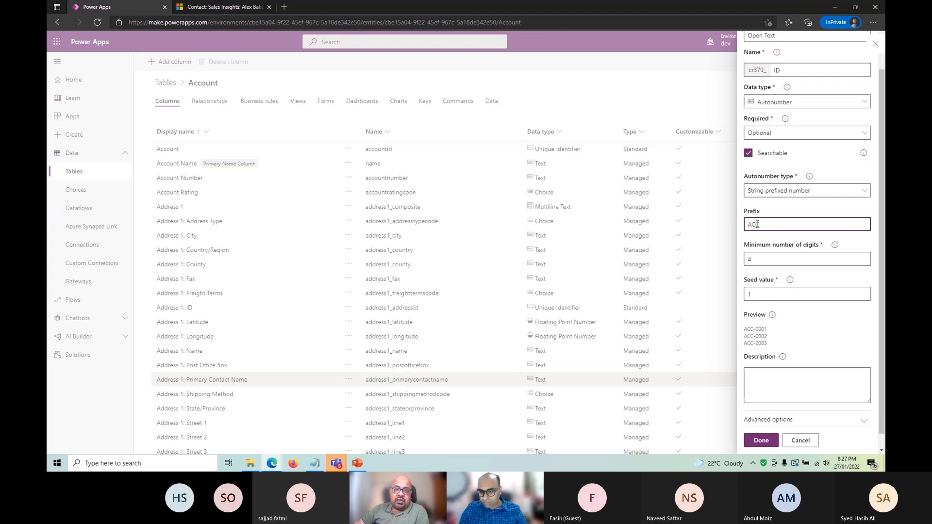
{"action": "scroll", "coordinate": [792, 408], "scroll_direction": "down", "scroll_amount": 1}
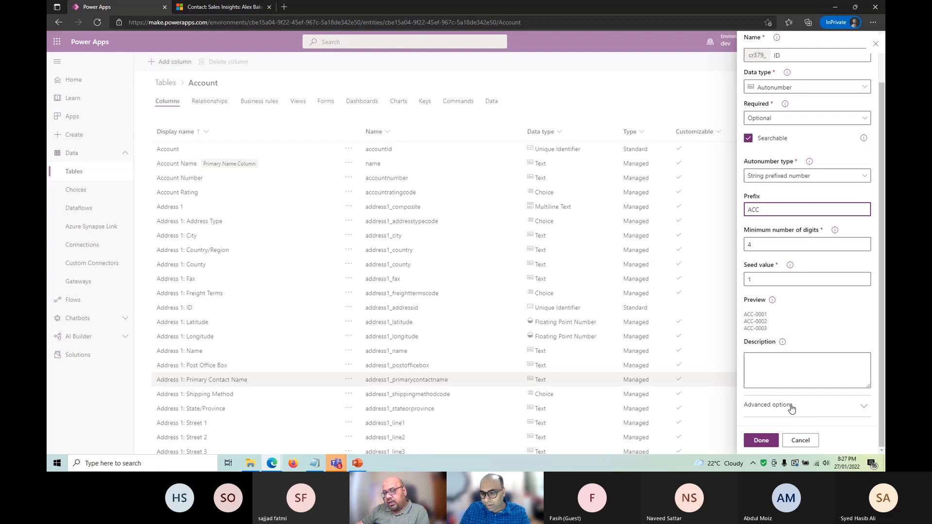
Set the autonumber's minimum number of digits to 10
{"action": "double_click", "coordinate": [760, 246]}
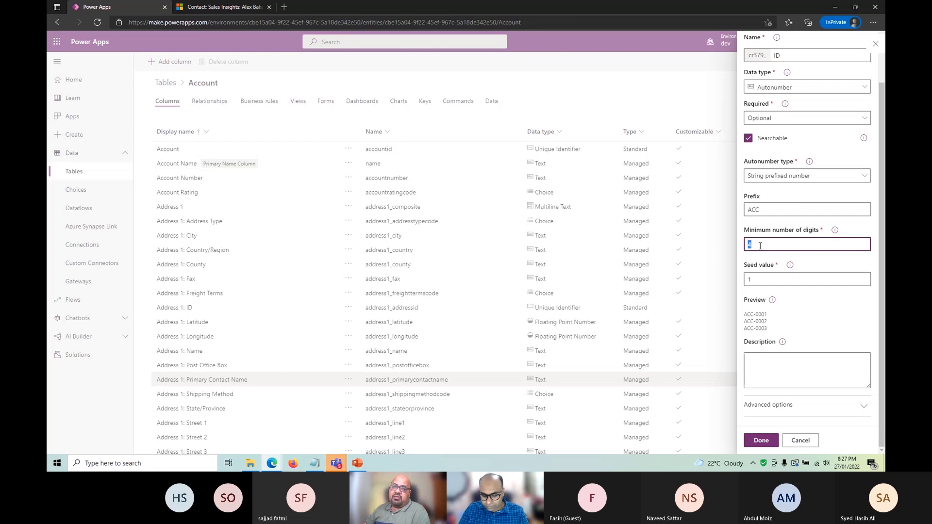
{"action": "type", "text": "10"}
{"action": "key", "text": "Tab"}
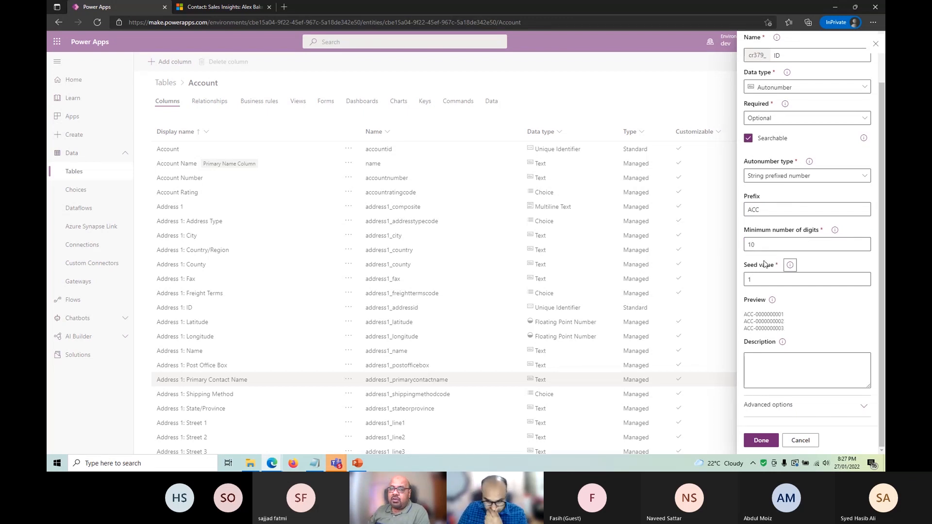
{"action": "double_click", "coordinate": [763, 246]}
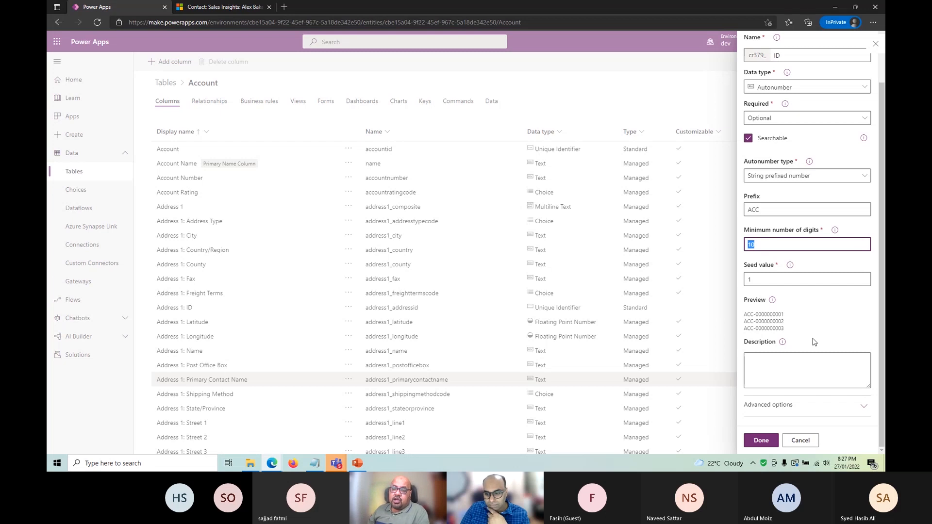
Review the column's advanced options, including column security, auditing, dashboard settings and maximum length
{"action": "left_click", "coordinate": [793, 406]}
{"action": "scroll", "coordinate": [800, 355], "scroll_direction": "down", "scroll_amount": 2}
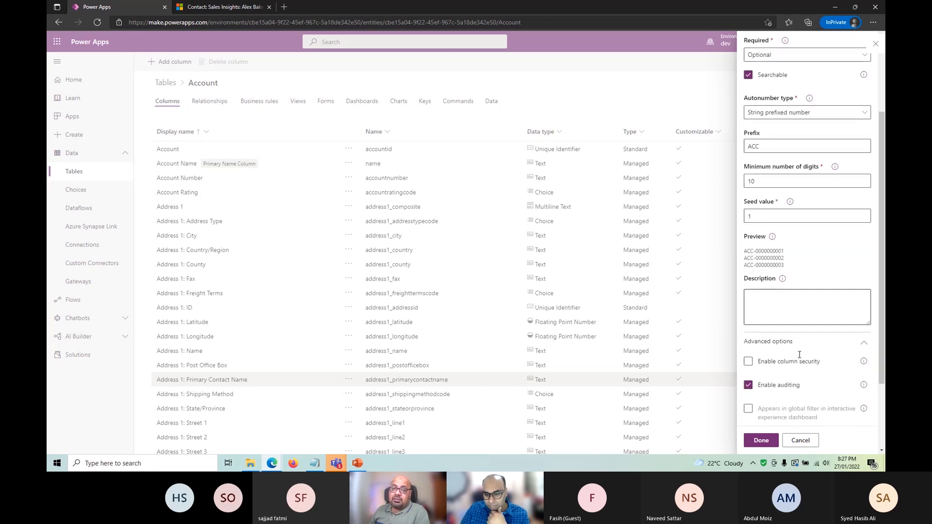
{"action": "scroll", "coordinate": [800, 355], "scroll_direction": "down", "scroll_amount": 2}
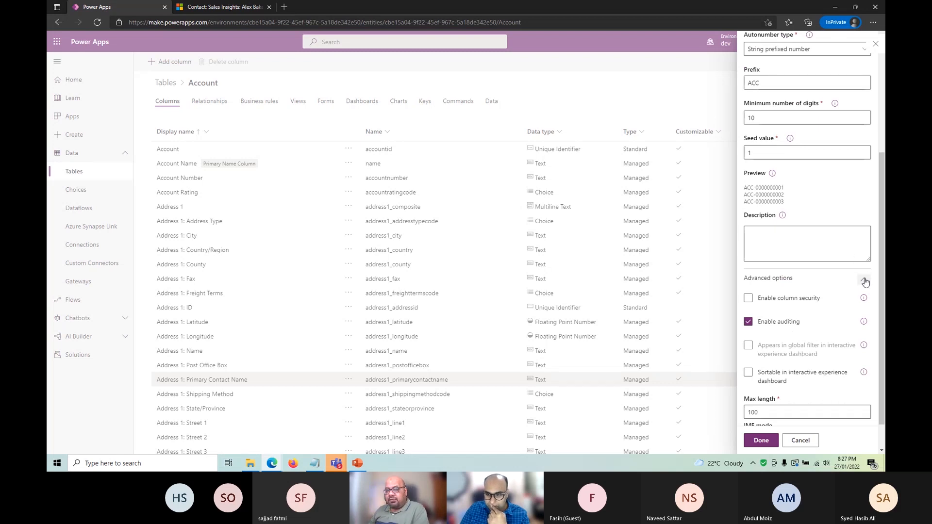
{"action": "scroll", "coordinate": [863, 281], "scroll_direction": "down", "scroll_amount": 1}
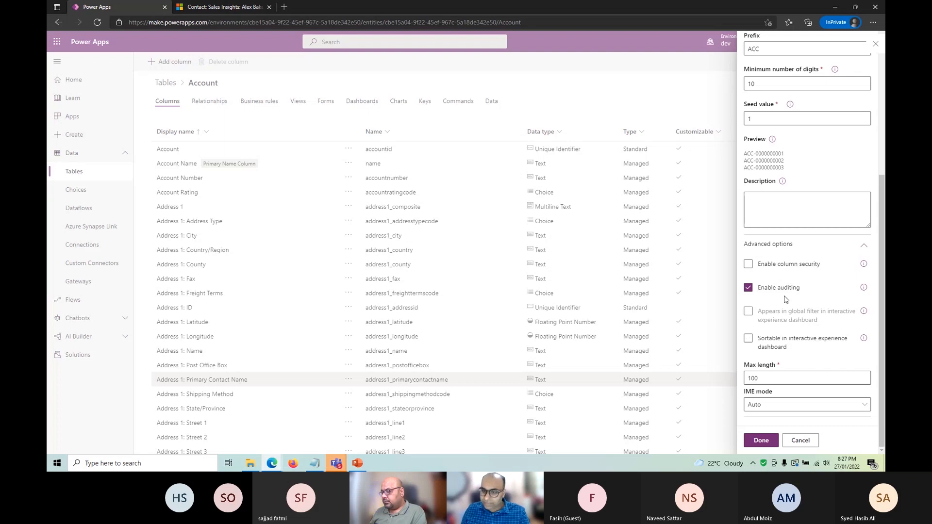
{"action": "left_click", "coordinate": [804, 243]}
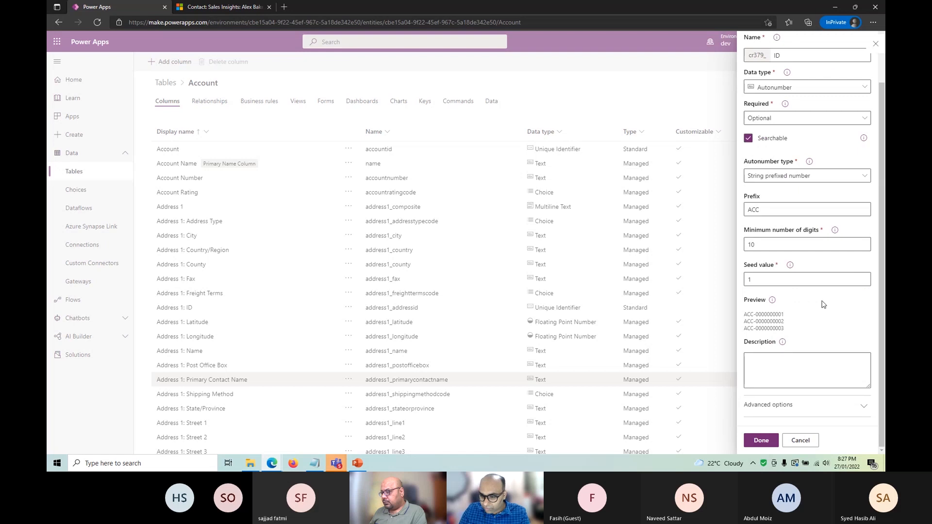
{"action": "left_click", "coordinate": [794, 408]}
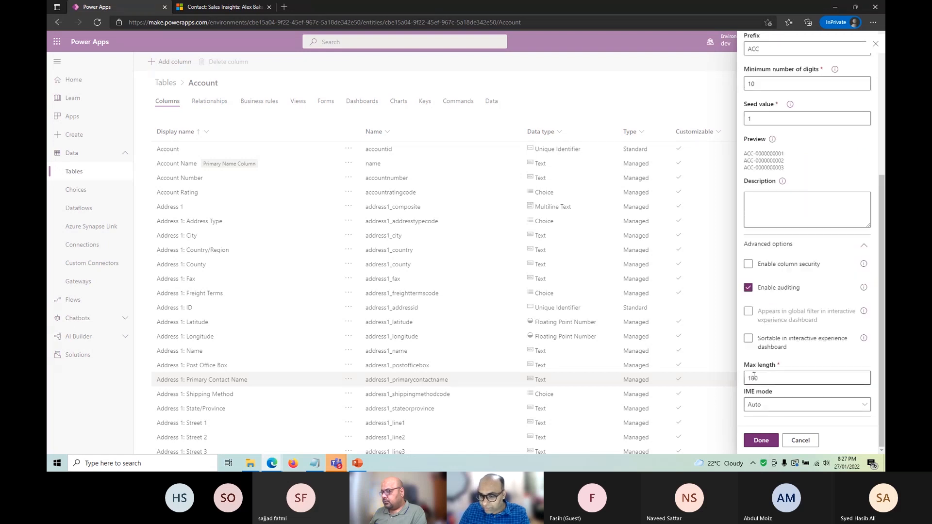
{"action": "double_click", "coordinate": [771, 377]}
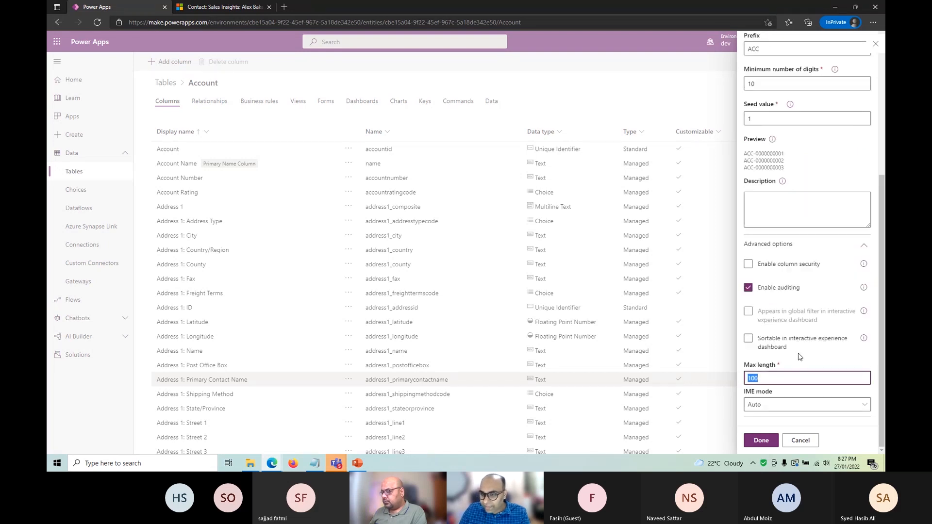
Replace the new column's display name with ID
{"action": "scroll", "coordinate": [801, 357], "scroll_direction": "up", "scroll_amount": 5}
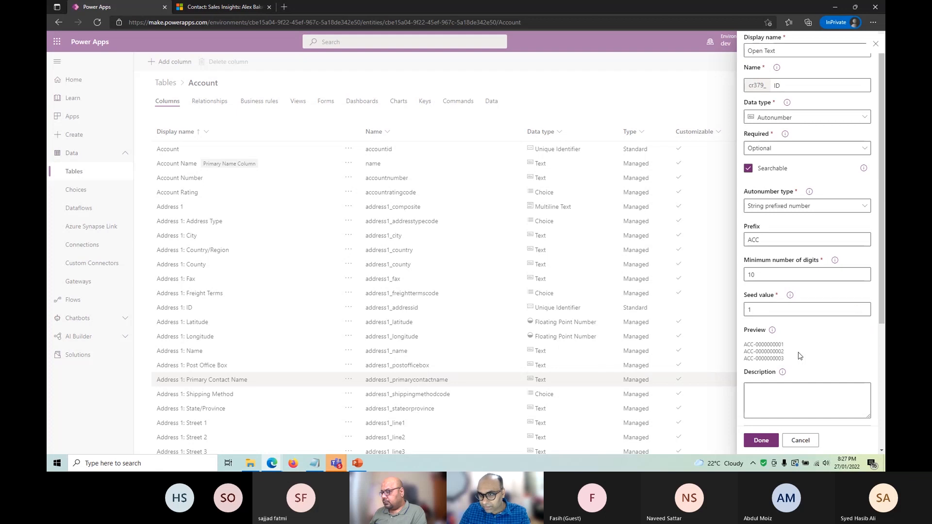
{"action": "triple_click", "coordinate": [782, 50]}
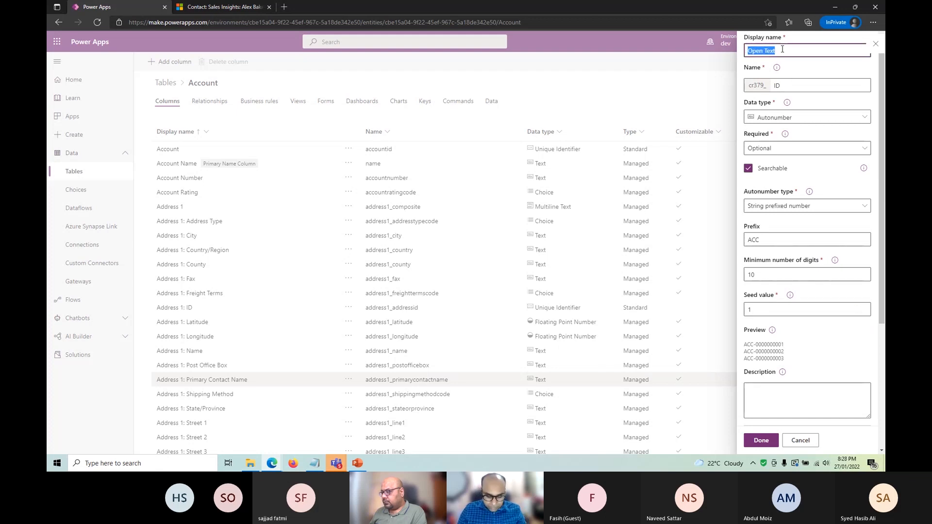
{"action": "type", "text": "ID"}
Check the digits in the previewed number, set the column's maximum length to 15 and confirm the new column
{"action": "scroll", "coordinate": [808, 299], "scroll_direction": "down", "scroll_amount": 3}
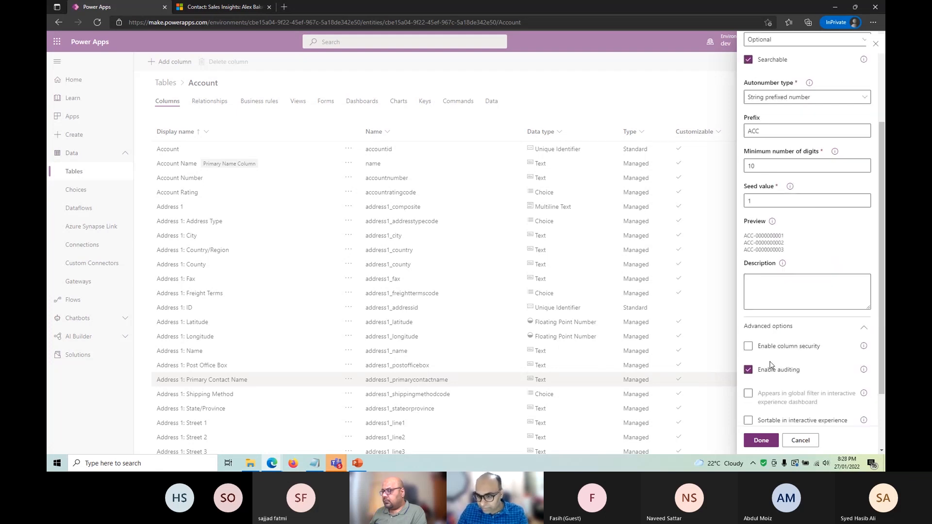
{"action": "scroll", "coordinate": [770, 365], "scroll_direction": "down", "scroll_amount": 1}
{"action": "left_click_drag", "start_coordinate": [785, 218], "coordinate": [756, 218]}
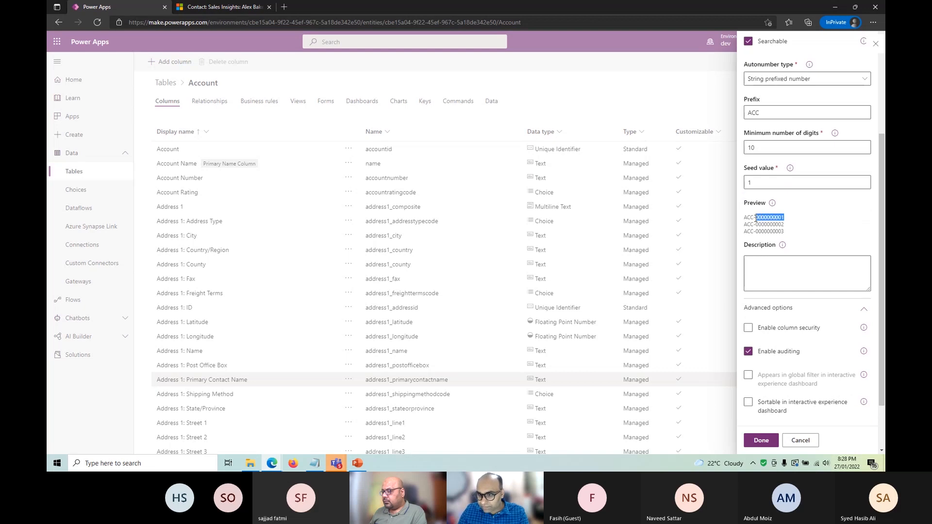
{"action": "left_click", "coordinate": [756, 219]}
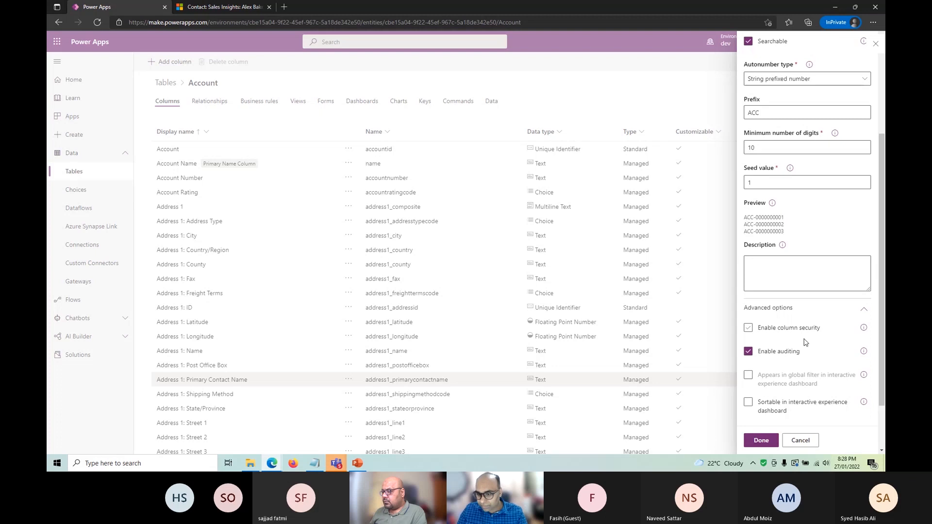
{"action": "scroll", "coordinate": [750, 342], "scroll_direction": "down", "scroll_amount": 2}
{"action": "left_click", "coordinate": [777, 378]}
{"action": "double_click", "coordinate": [777, 378]}
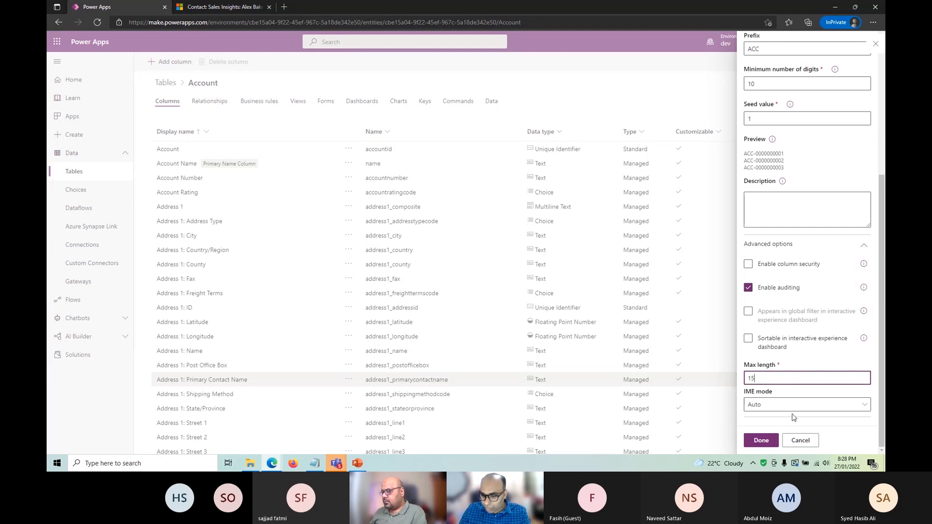
{"action": "left_click", "coordinate": [761, 443]}
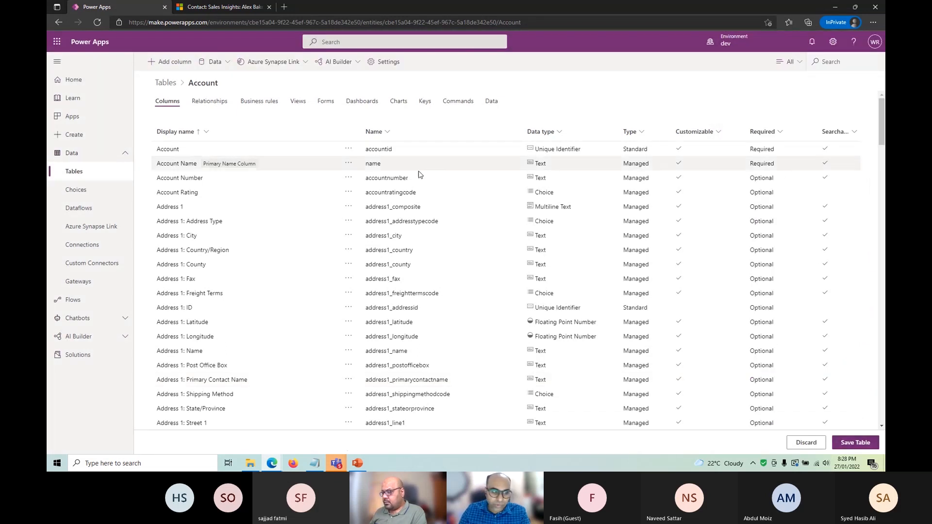
Look over the Account table's column list and save the table with its new column
{"action": "scroll", "coordinate": [407, 251], "scroll_direction": "down", "scroll_amount": 4}
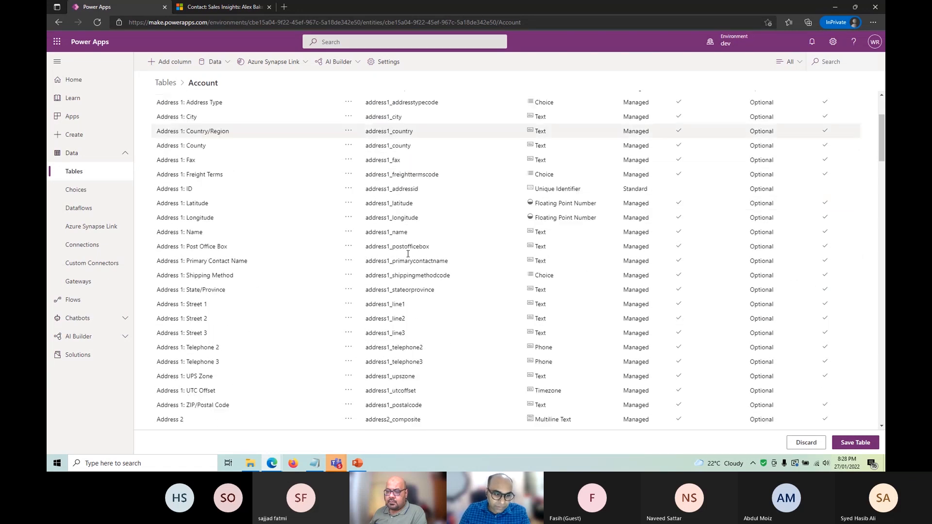
{"action": "scroll", "coordinate": [408, 255], "scroll_direction": "up", "scroll_amount": 4}
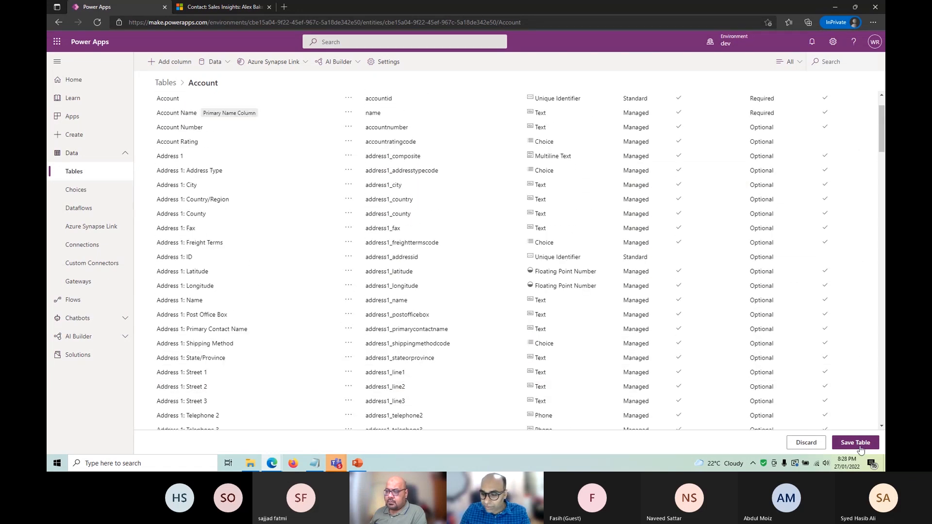
{"action": "left_click", "coordinate": [857, 443]}
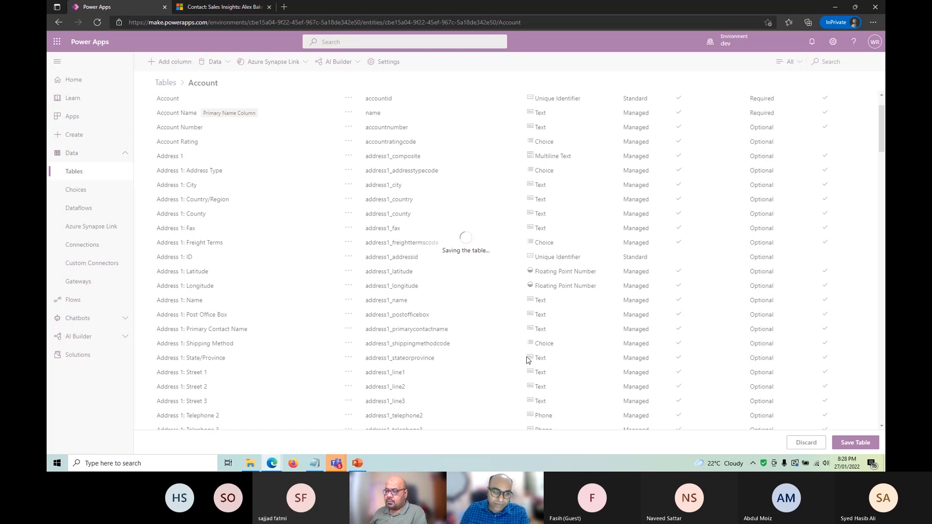
Filter the Account table's column list to show only custom columns
{"action": "left_click", "coordinate": [205, 6]}
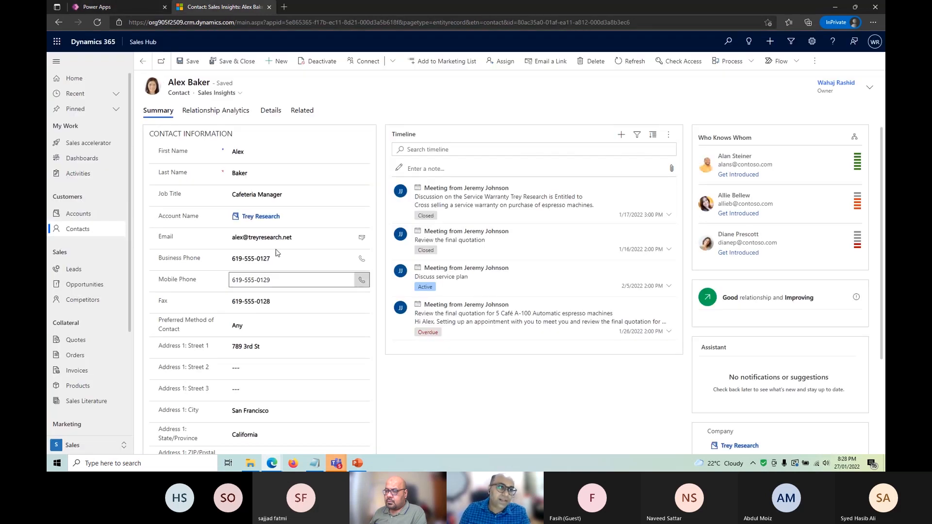
{"action": "left_click", "coordinate": [91, 9]}
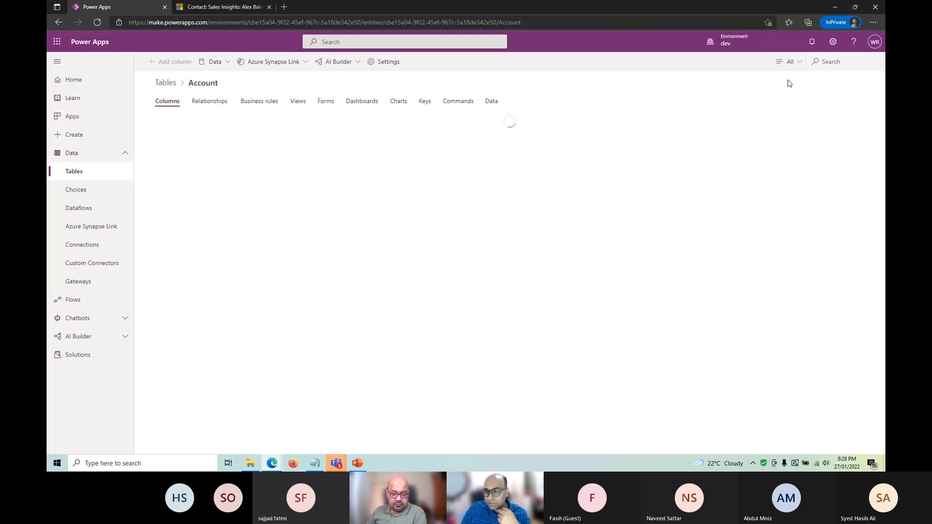
{"action": "left_click", "coordinate": [799, 62]}
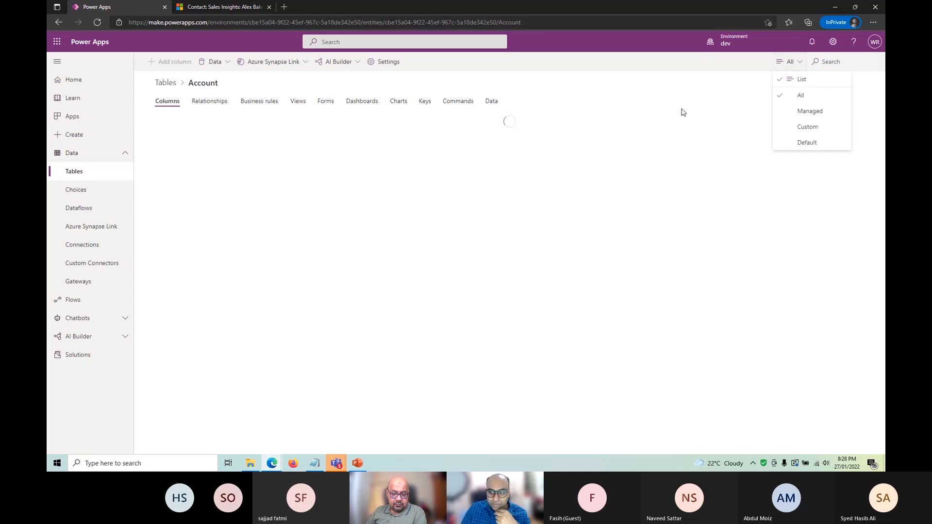
{"action": "left_click", "coordinate": [801, 127]}
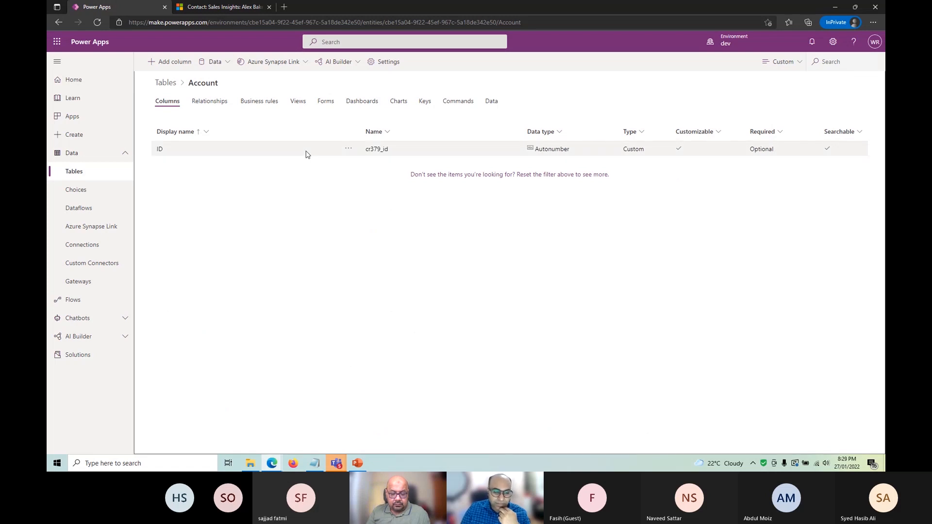
Open the Account main form for editing and show its available table columns
{"action": "left_click", "coordinate": [324, 103]}
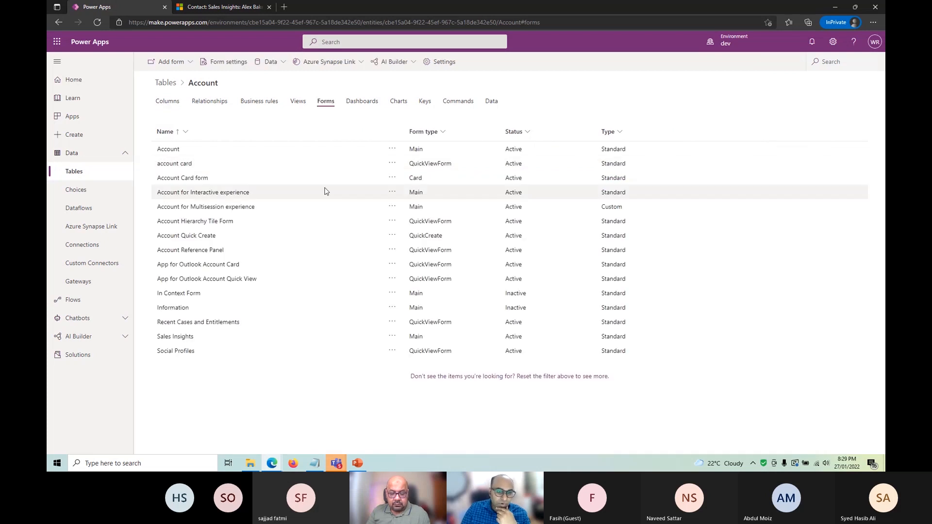
{"action": "left_click", "coordinate": [168, 151]}
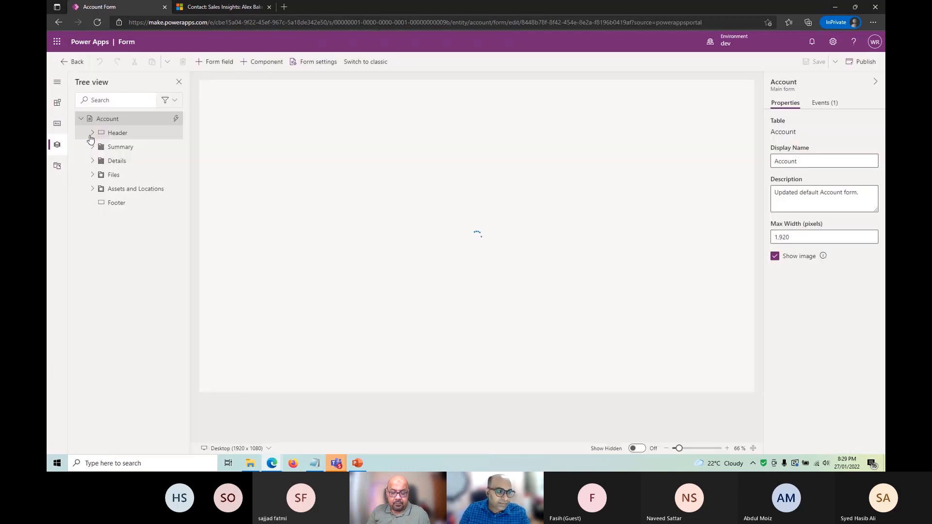
{"action": "left_click", "coordinate": [60, 125]}
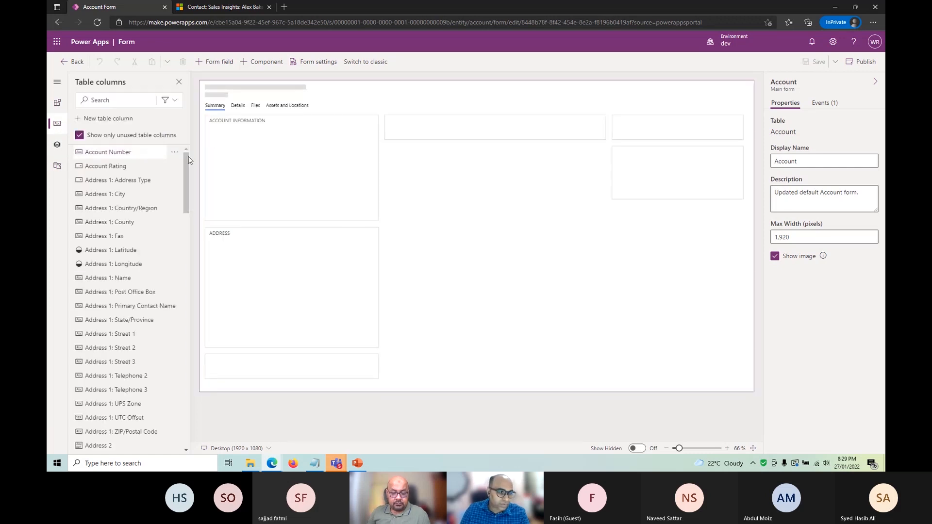
Filter the available columns to custom ones and add ID below Parent Account in the Account Information section
{"action": "left_click", "coordinate": [169, 100]}
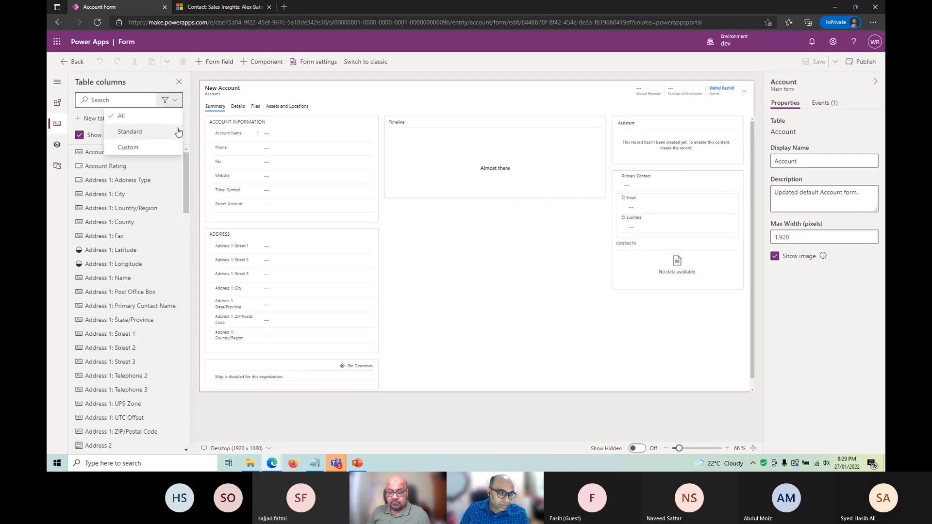
{"action": "left_click", "coordinate": [116, 101]}
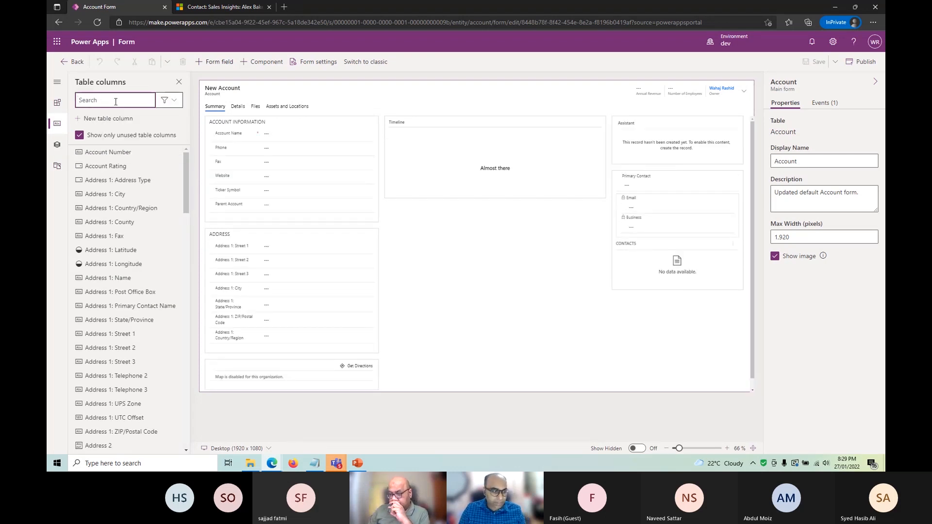
{"action": "type", "text": "id"}
{"action": "key", "text": "BackSpace"}
{"action": "key", "text": "BackSpace"}
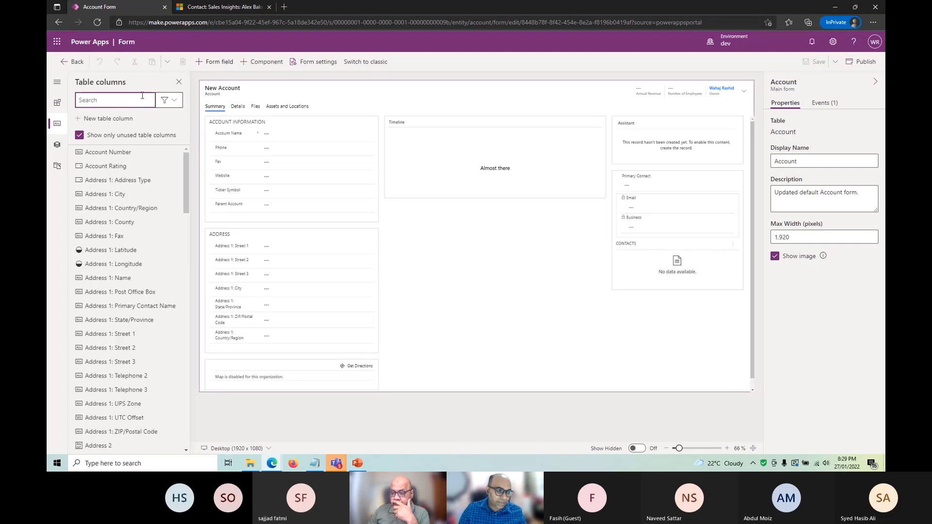
{"action": "left_click", "coordinate": [169, 100]}
{"action": "left_click", "coordinate": [128, 148]}
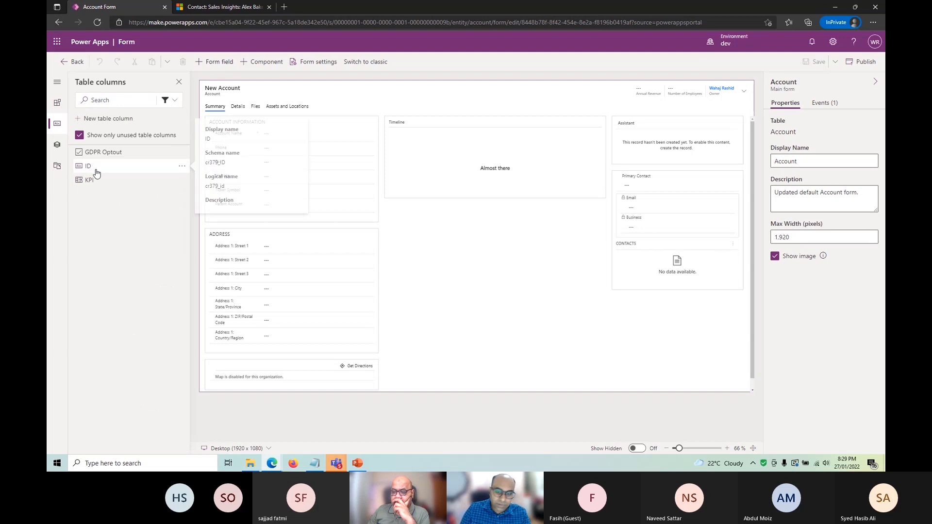
{"action": "left_click_drag", "start_coordinate": [88, 165], "coordinate": [256, 215]}
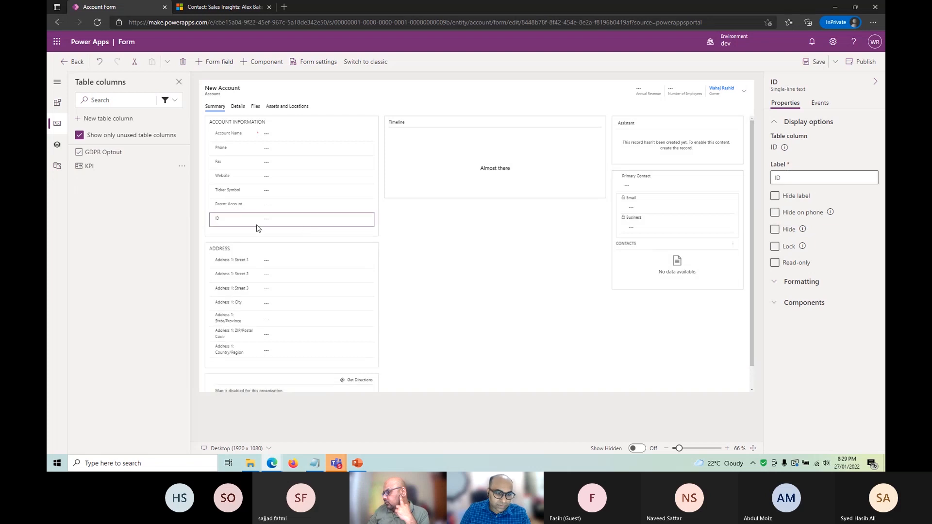
Save and publish the Account form
{"action": "left_click", "coordinate": [815, 62]}
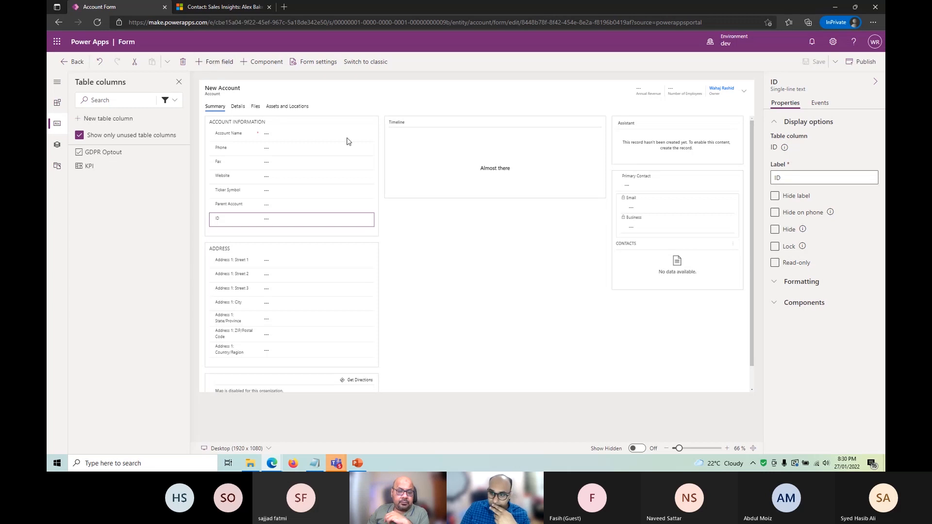
{"action": "left_click", "coordinate": [864, 62]}
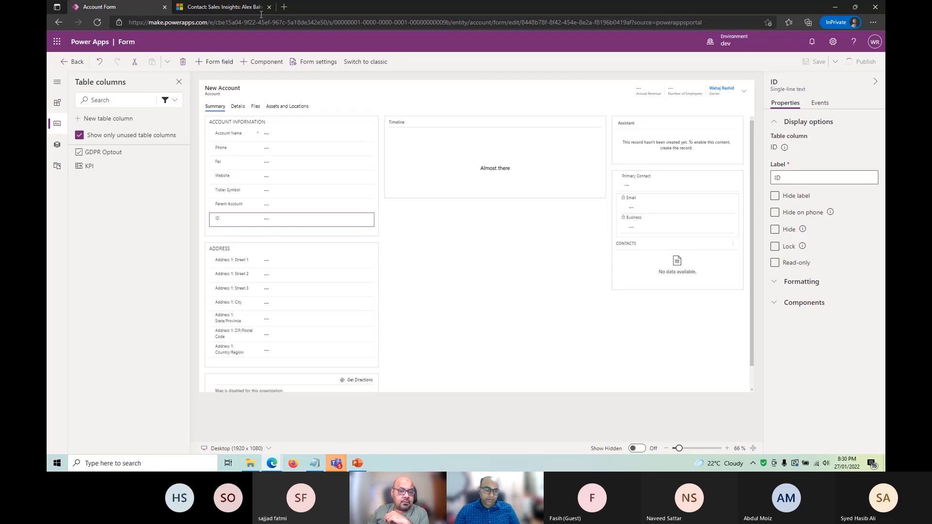
{"action": "left_click", "coordinate": [222, 6]}
{"action": "left_click", "coordinate": [137, 6]}
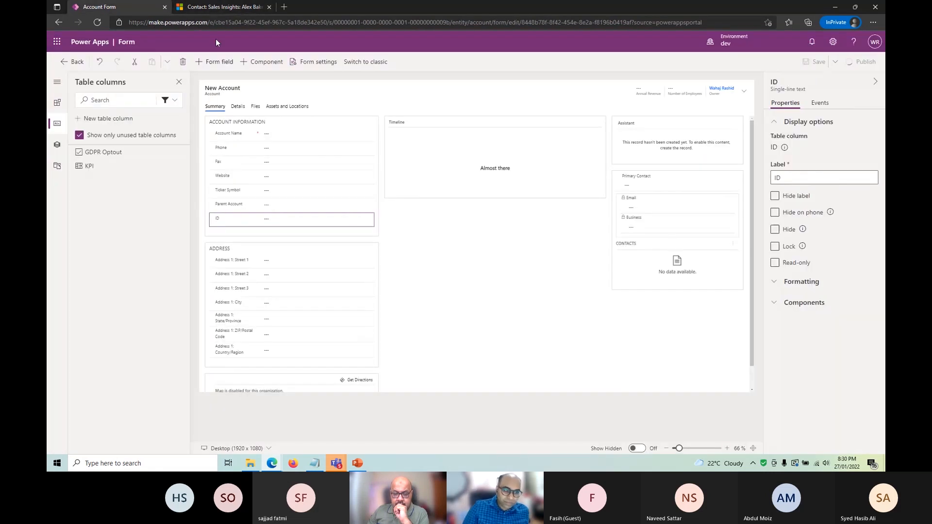
Switch to the Dynamics 365 Sales Hub and open the A. Datum Corporation account record
{"action": "left_click", "coordinate": [225, 7]}
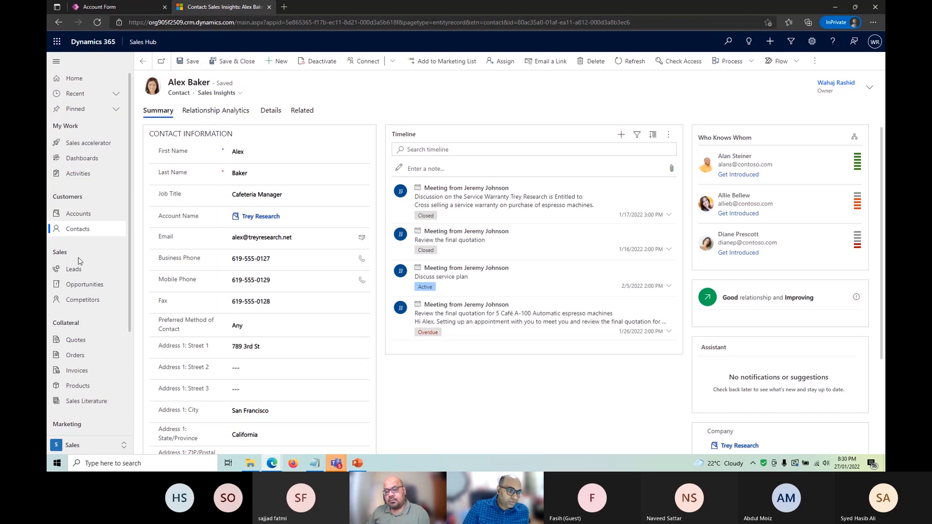
{"action": "left_click", "coordinate": [74, 213]}
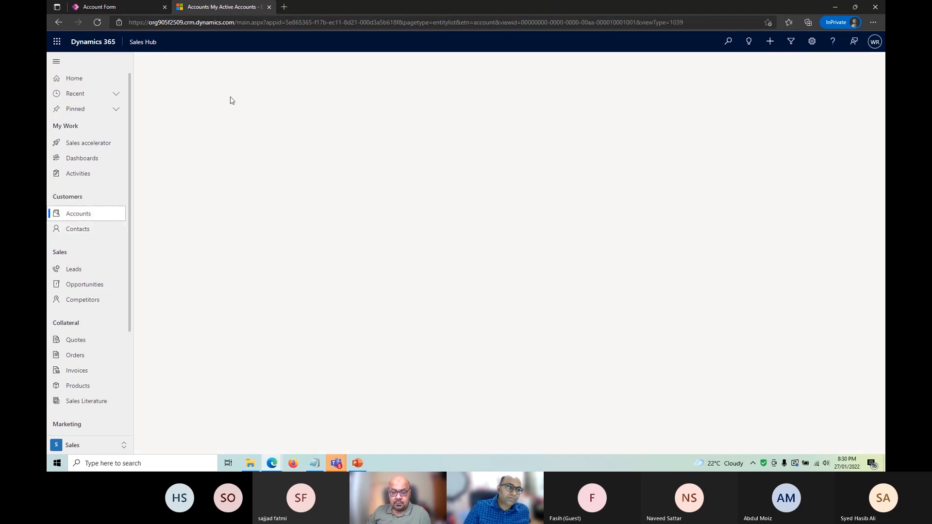
{"action": "left_click", "coordinate": [137, 7]}
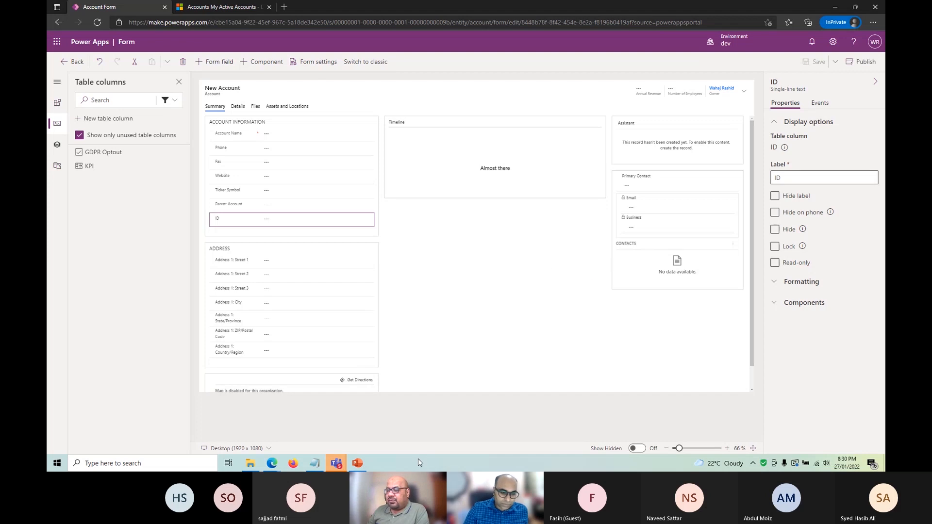
{"action": "left_click", "coordinate": [226, 9]}
{"action": "left_click", "coordinate": [249, 122]}
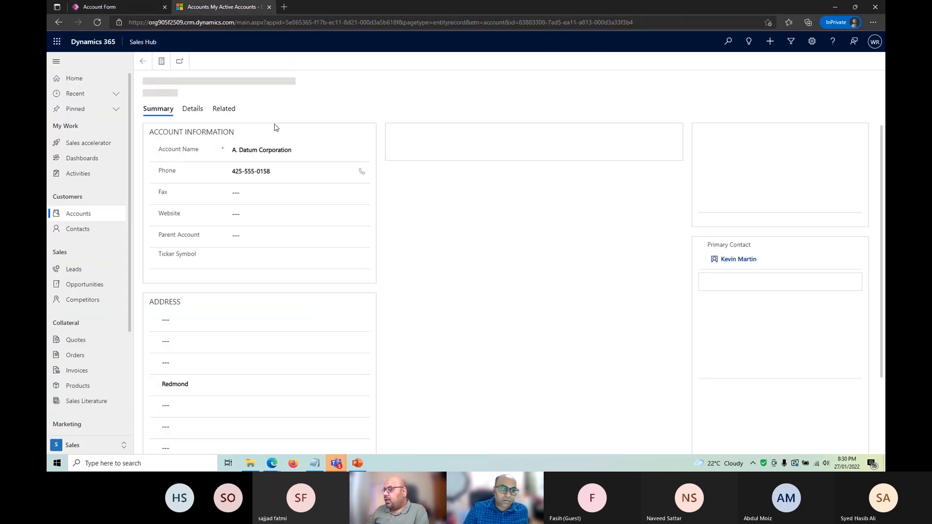
Compare the A. Datum Corporation record with the edited Account form and reload the record
{"action": "left_click", "coordinate": [141, 8]}
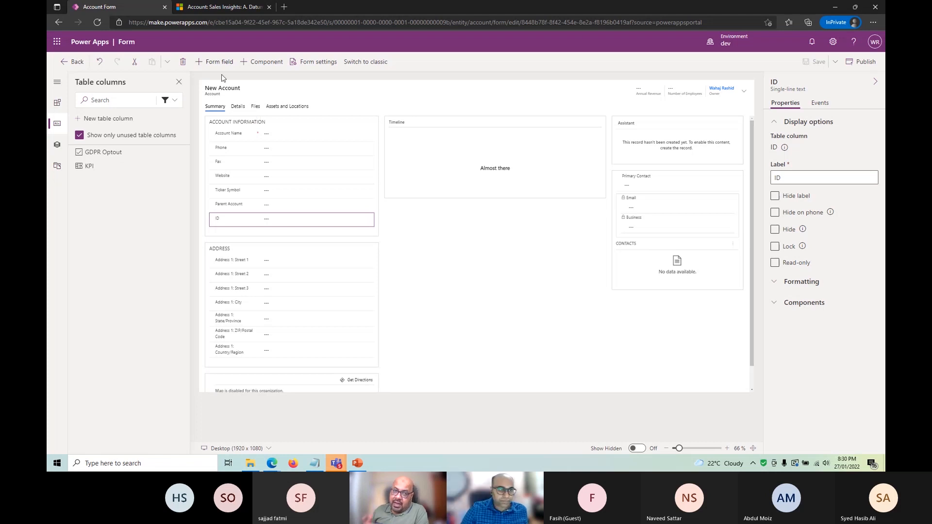
{"action": "left_click", "coordinate": [206, 11]}
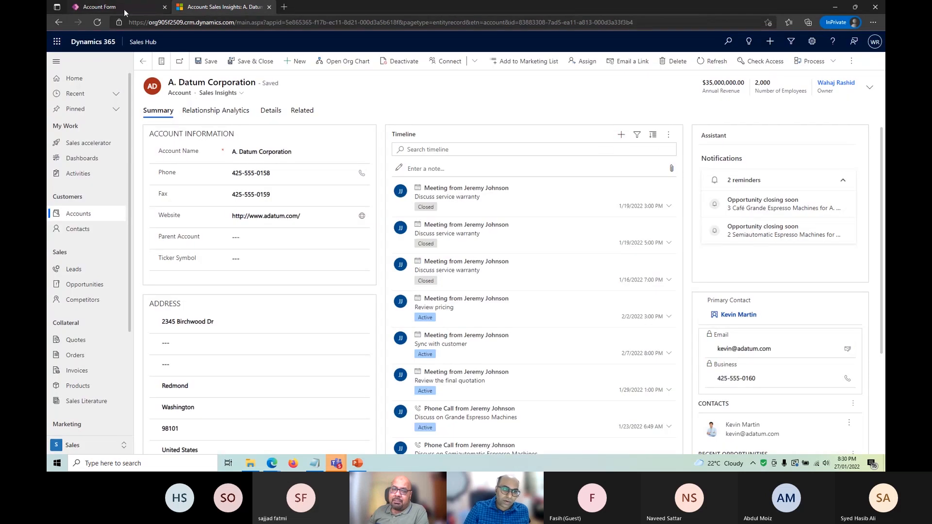
{"action": "left_click", "coordinate": [124, 8]}
{"action": "left_click", "coordinate": [211, 7]}
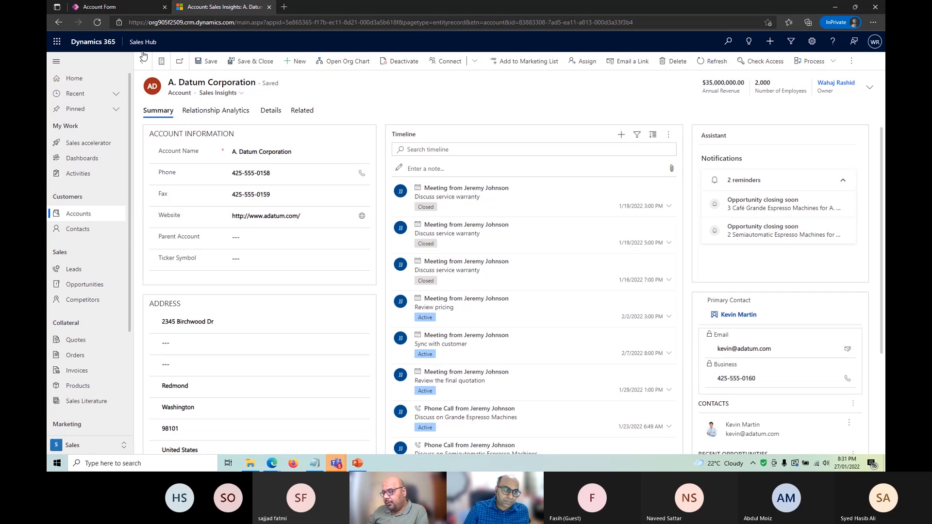
{"action": "key", "text": "F5"}
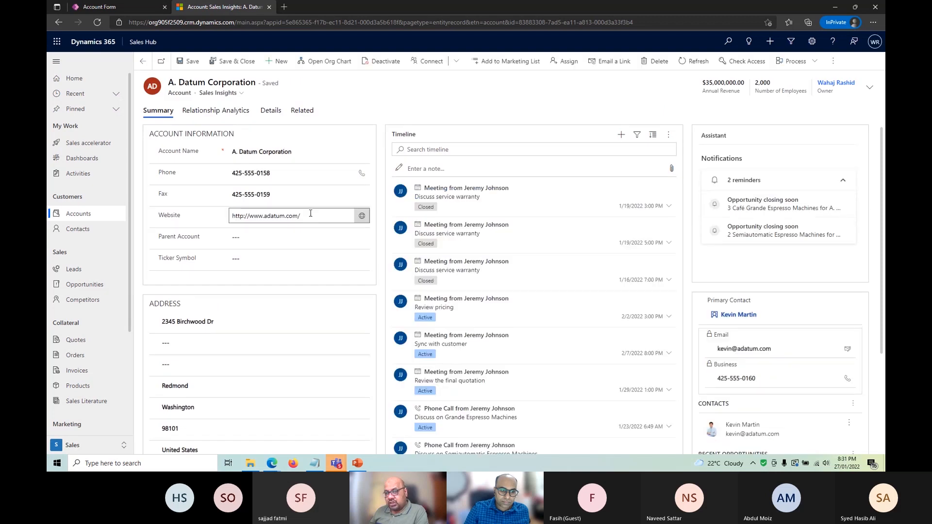
Leave the form designer, return to the Account table's columns and compare them with the open account record
{"action": "left_click", "coordinate": [104, 8]}
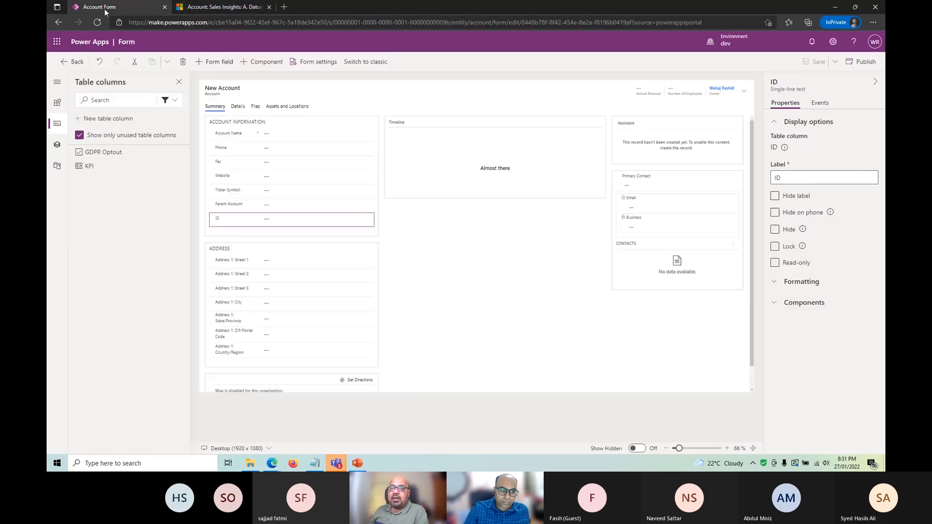
{"action": "left_click", "coordinate": [73, 63]}
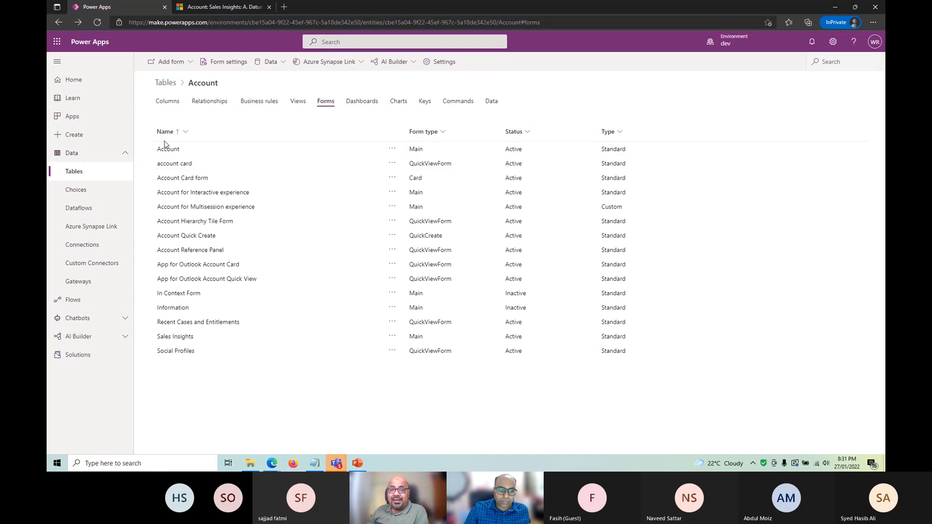
{"action": "left_click", "coordinate": [164, 106]}
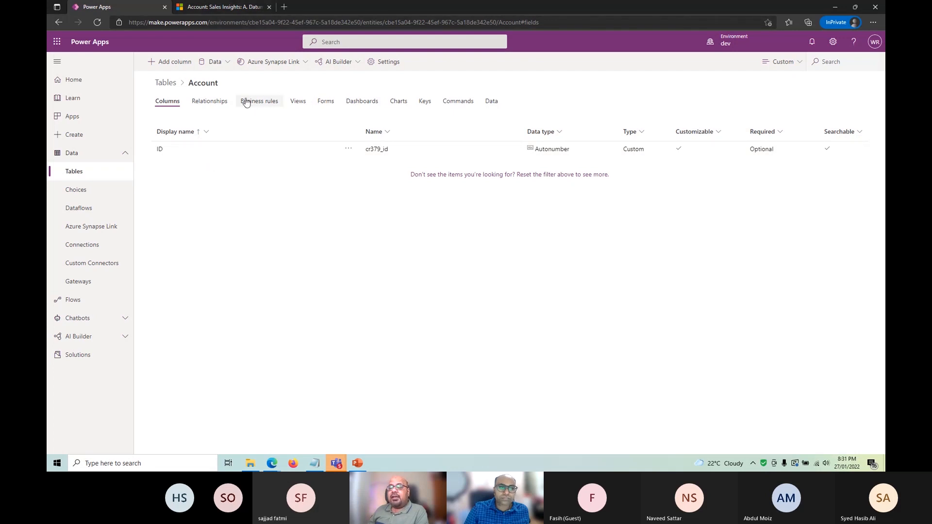
{"action": "left_click", "coordinate": [209, 11]}
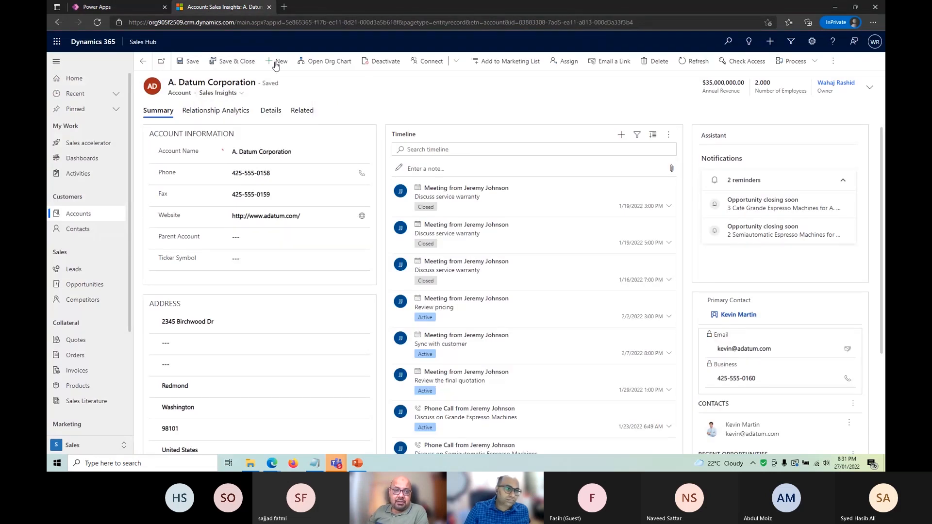
{"action": "left_click", "coordinate": [118, 10]}
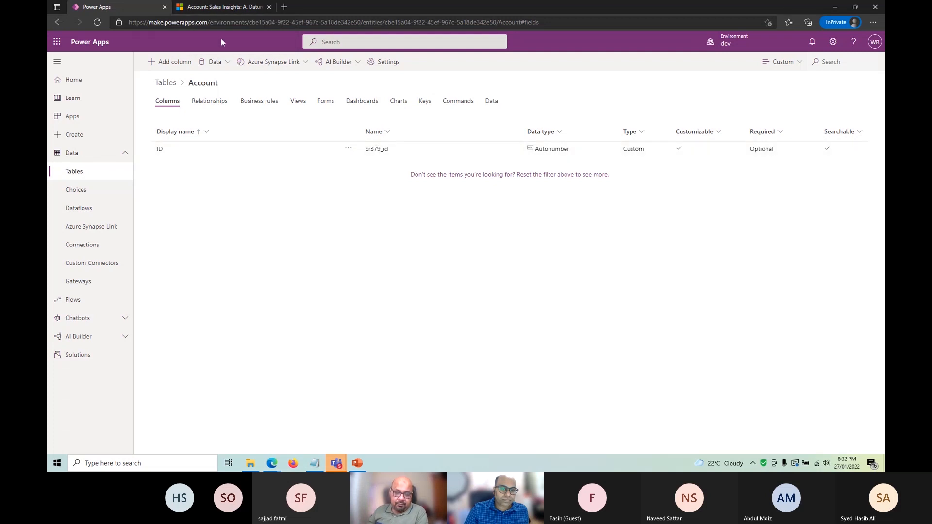
Examine the ID column's logical name and autonumber properties, and close the properties without changes
{"action": "double_click", "coordinate": [379, 151]}
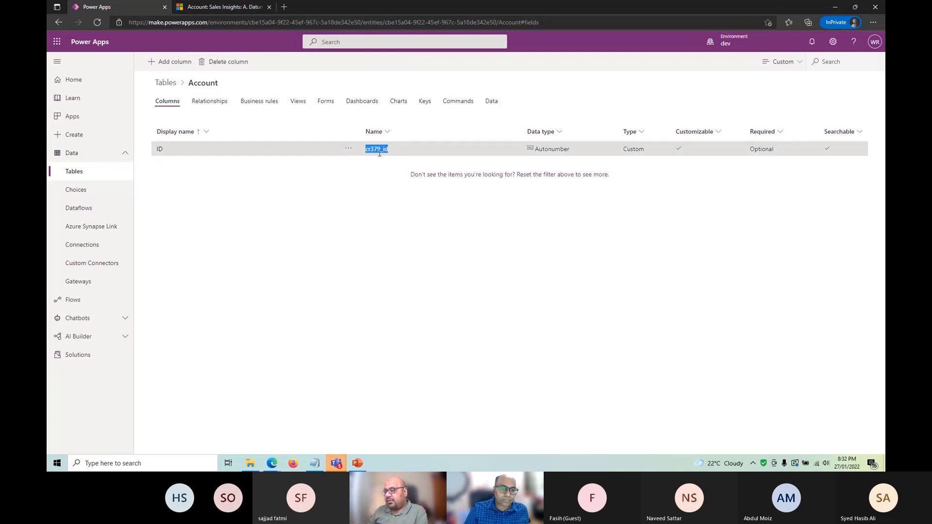
{"action": "left_click", "coordinate": [583, 266]}
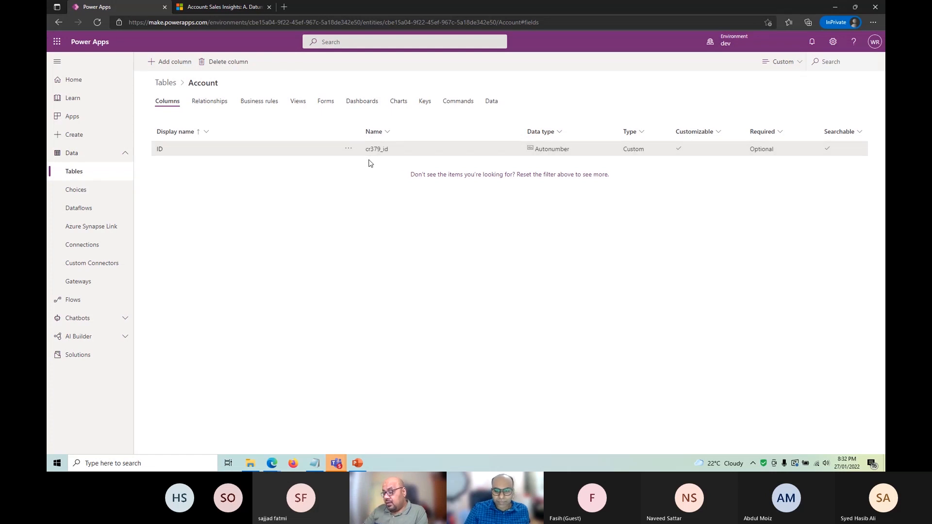
{"action": "double_click", "coordinate": [546, 150]}
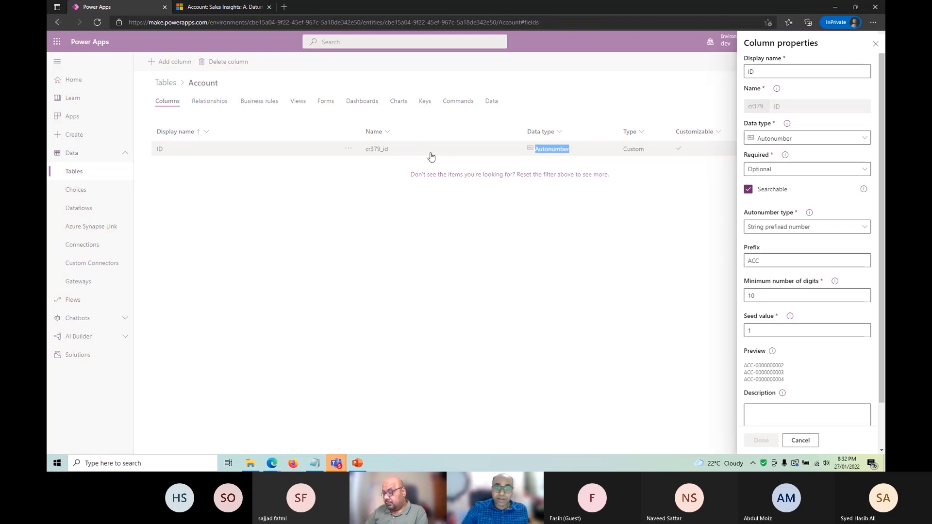
{"action": "left_click", "coordinate": [491, 252]}
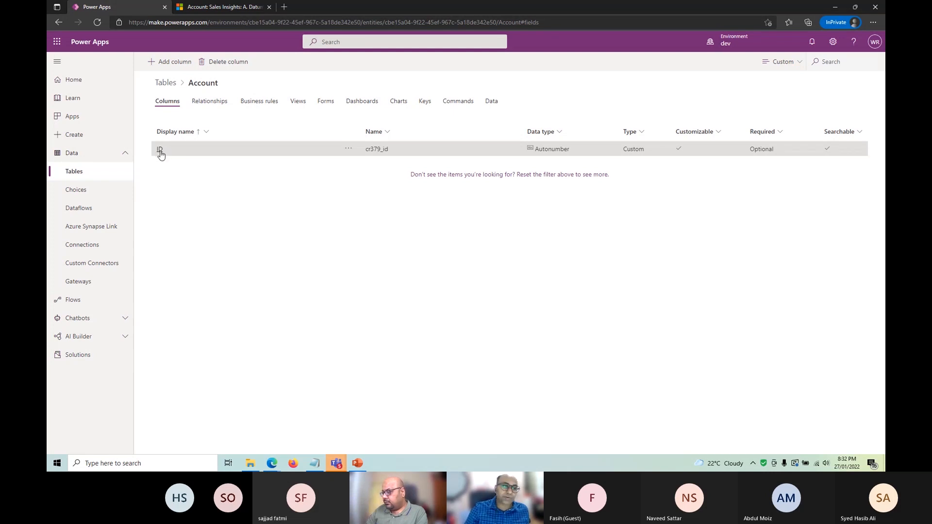
Show all columns of the Account table and check the commands available for the Account Number column
{"action": "left_click", "coordinate": [164, 106]}
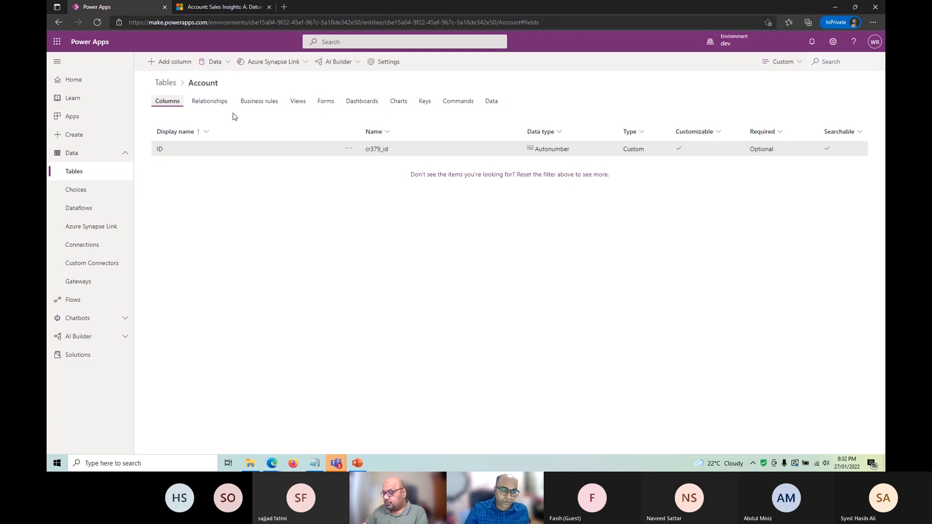
{"action": "left_click", "coordinate": [783, 62]}
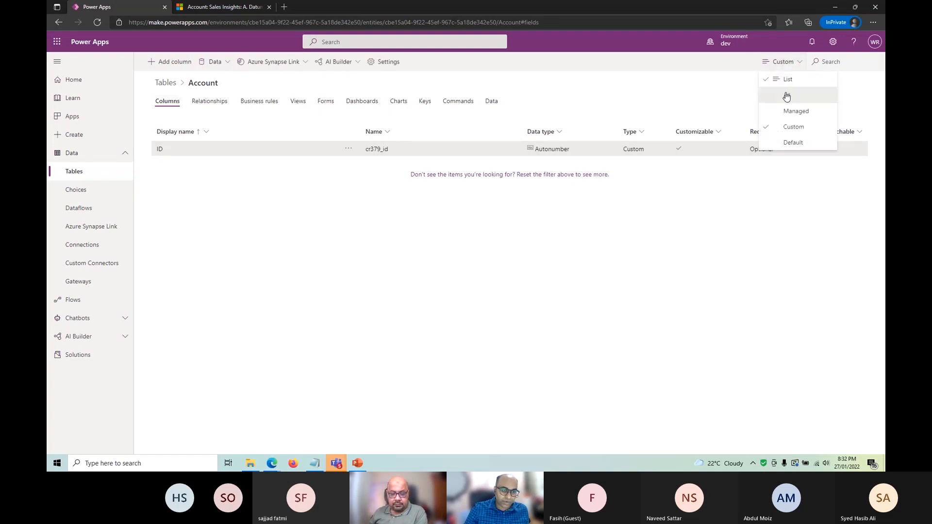
{"action": "left_click", "coordinate": [787, 96]}
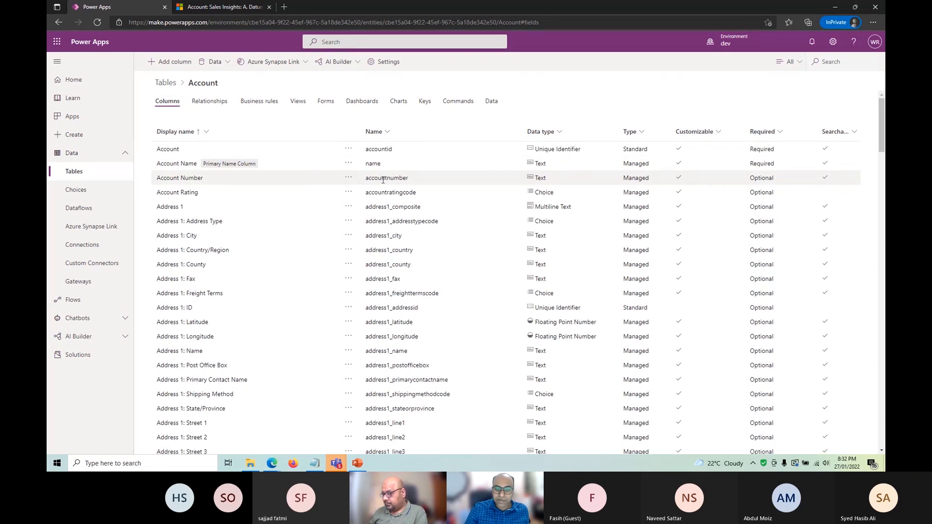
{"action": "left_click", "coordinate": [348, 178]}
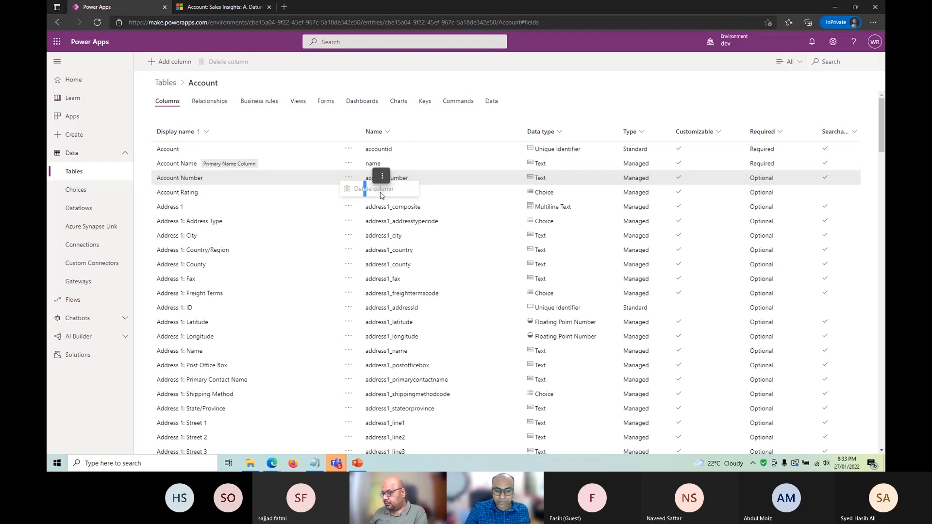
{"action": "left_click", "coordinate": [431, 179]}
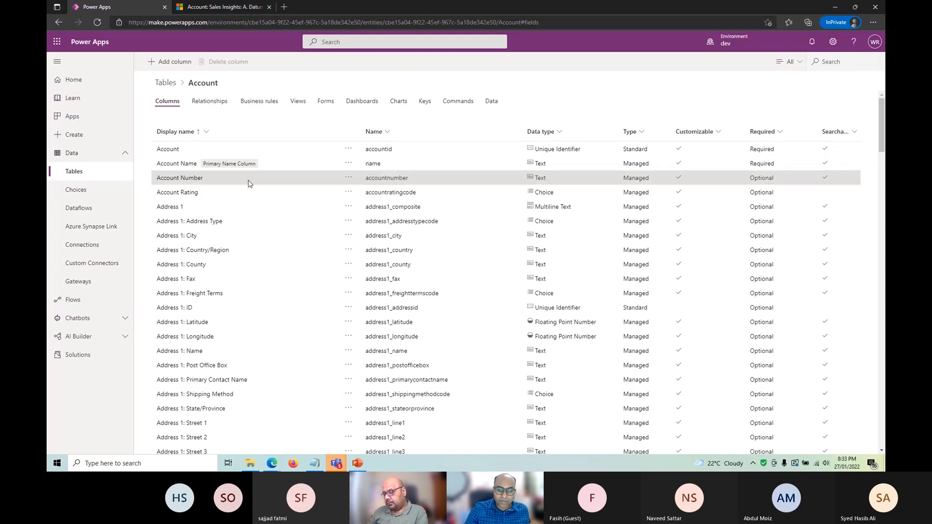
Try the Autonumber data type on the Account Number column and discard the change
{"action": "left_click", "coordinate": [203, 178]}
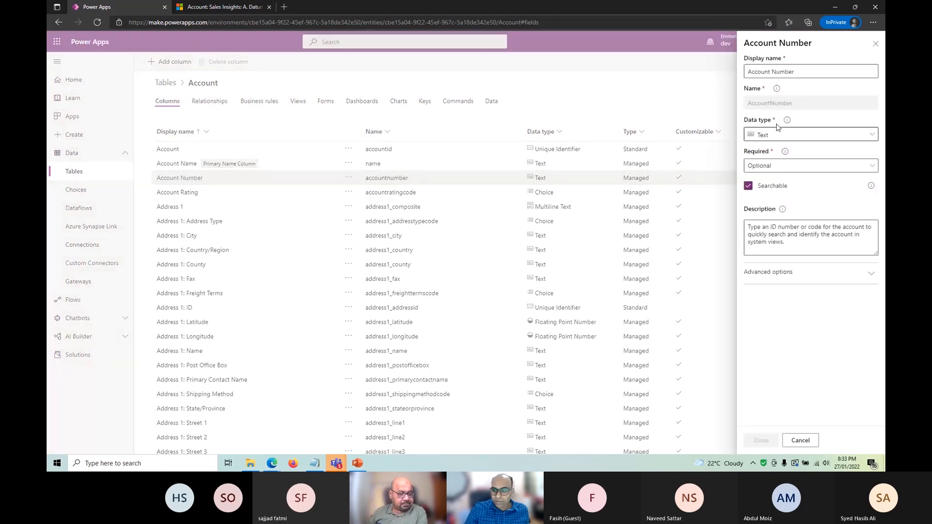
{"action": "left_click", "coordinate": [807, 137]}
{"action": "left_click", "coordinate": [777, 165]}
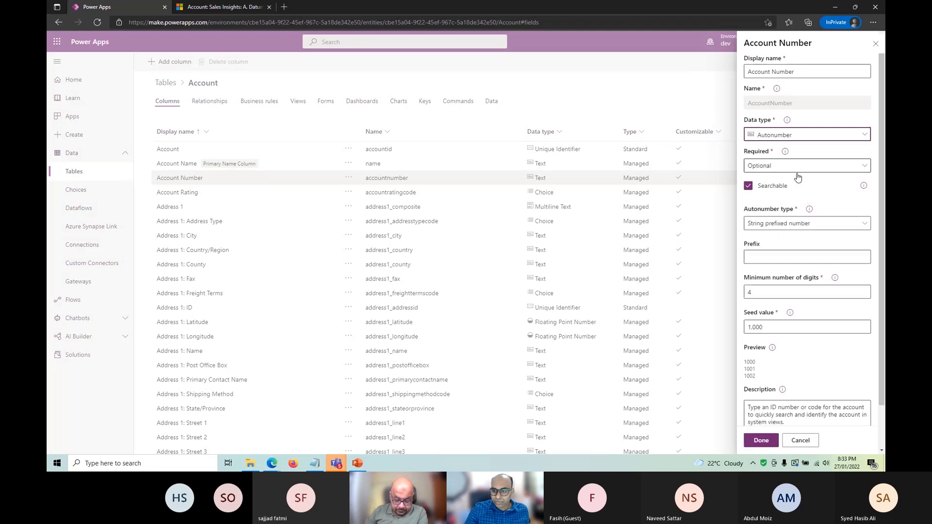
{"action": "left_click", "coordinate": [788, 136]}
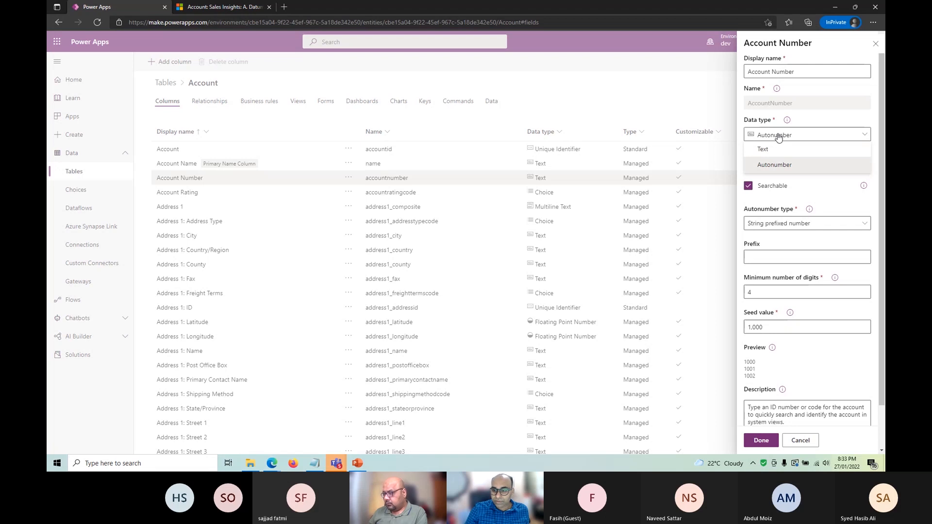
{"action": "left_click", "coordinate": [800, 441]}
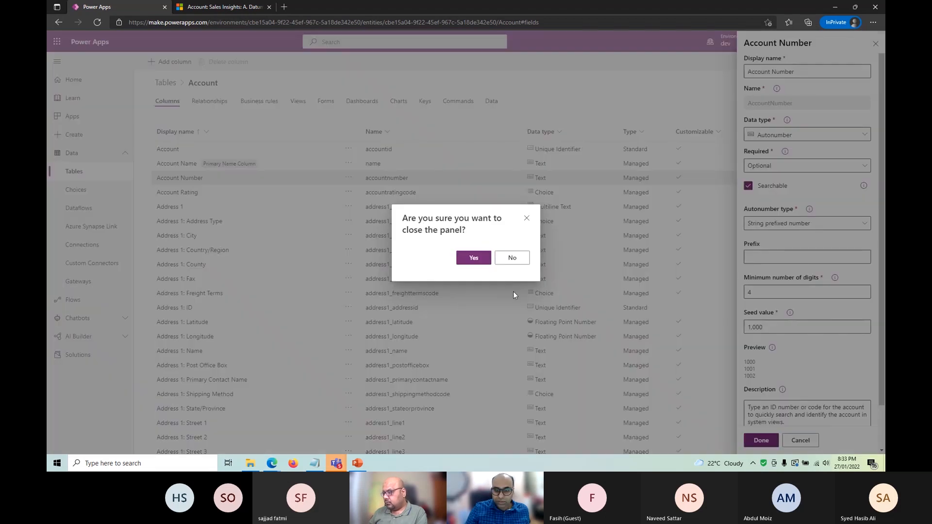
{"action": "left_click", "coordinate": [487, 266]}
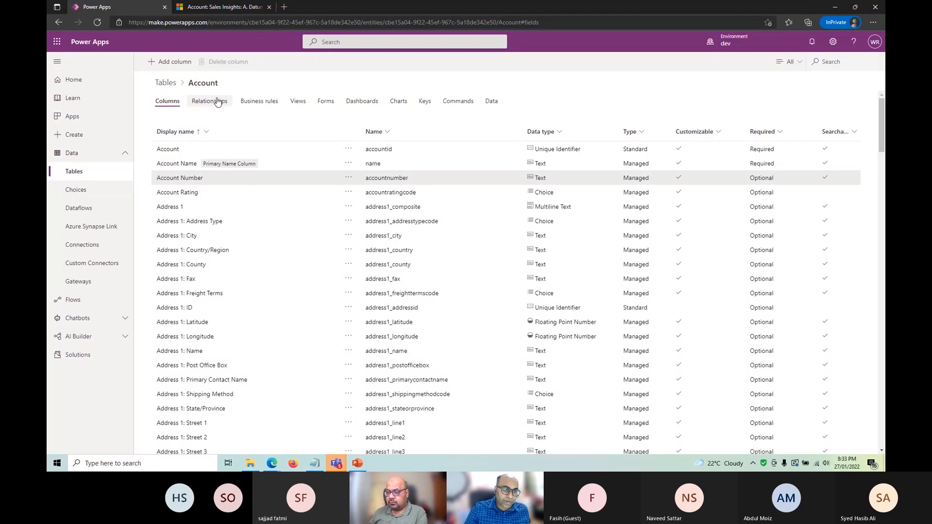
Open the main Account form in the designer, and switch the A. Datum Corporation record in Sales Hub to the Account form
{"action": "left_click", "coordinate": [326, 102]}
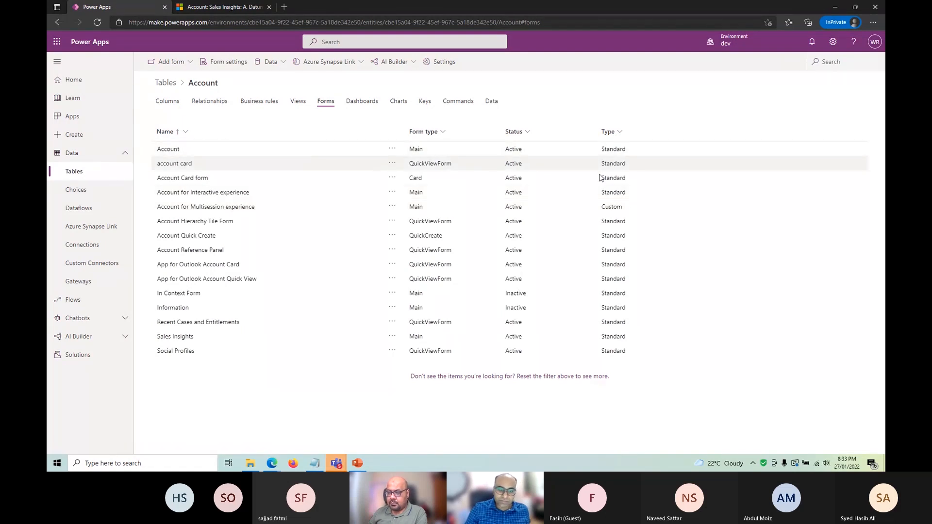
{"action": "left_click", "coordinate": [165, 150]}
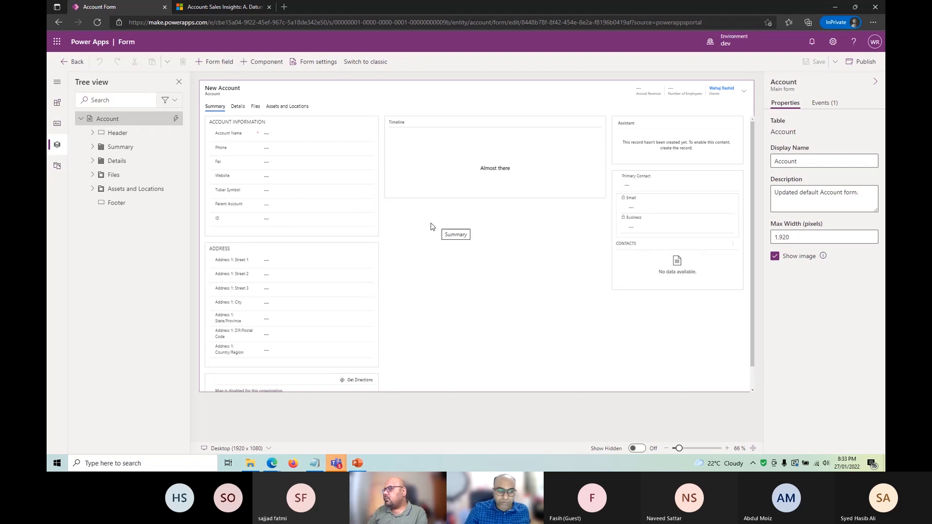
{"action": "left_click", "coordinate": [211, 6]}
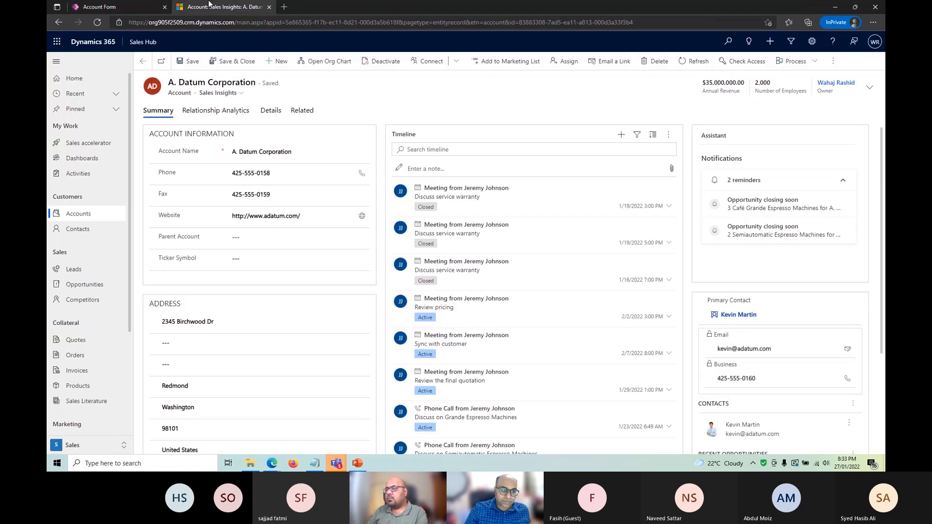
{"action": "left_click", "coordinate": [220, 93]}
{"action": "left_click", "coordinate": [208, 102]}
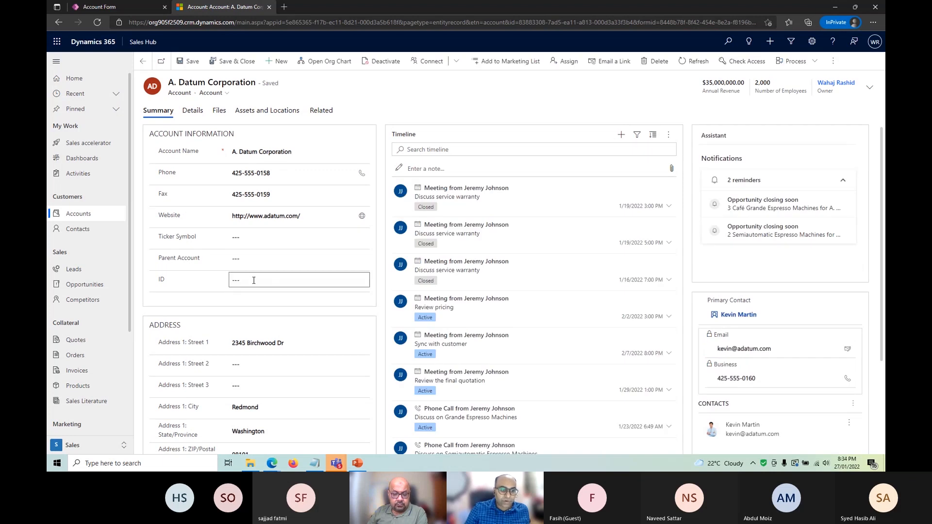
Create a new account named Demo in Sales Hub and save it
{"action": "left_click", "coordinate": [143, 61]}
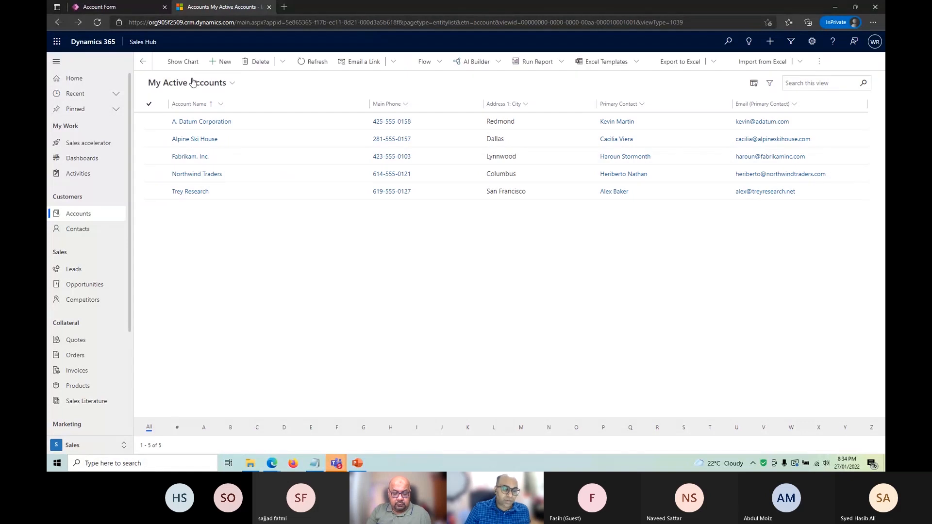
{"action": "left_click", "coordinate": [219, 62]}
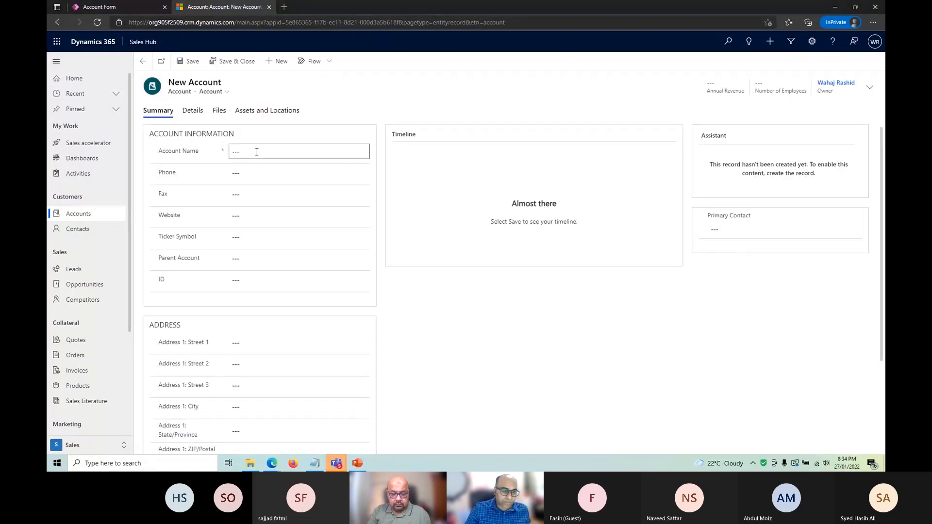
{"action": "type", "text": "Demo"}
{"action": "key", "text": "Tab"}
{"action": "left_click", "coordinate": [188, 61]}
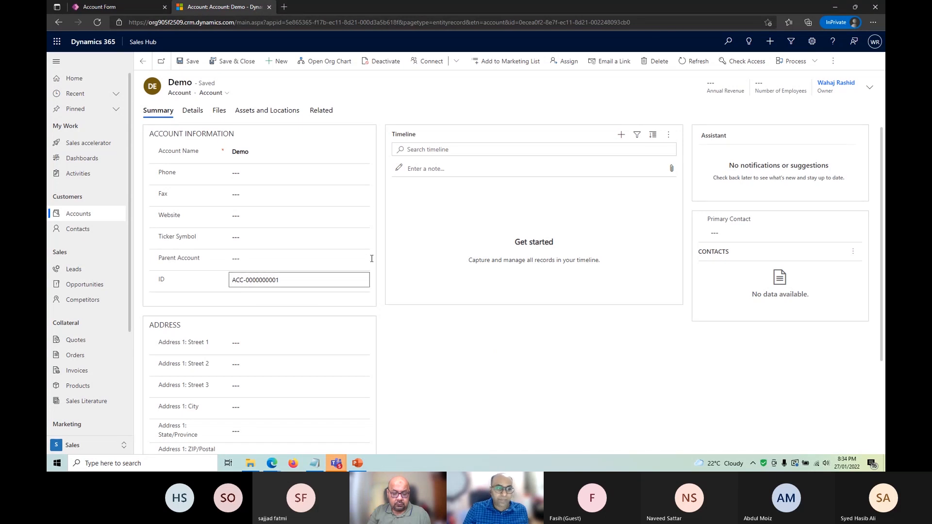
In Power Apps, examine the data types offered for a new Account column, discard it, and review the saved Demo account in Sales Hub
{"action": "left_click", "coordinate": [128, 12]}
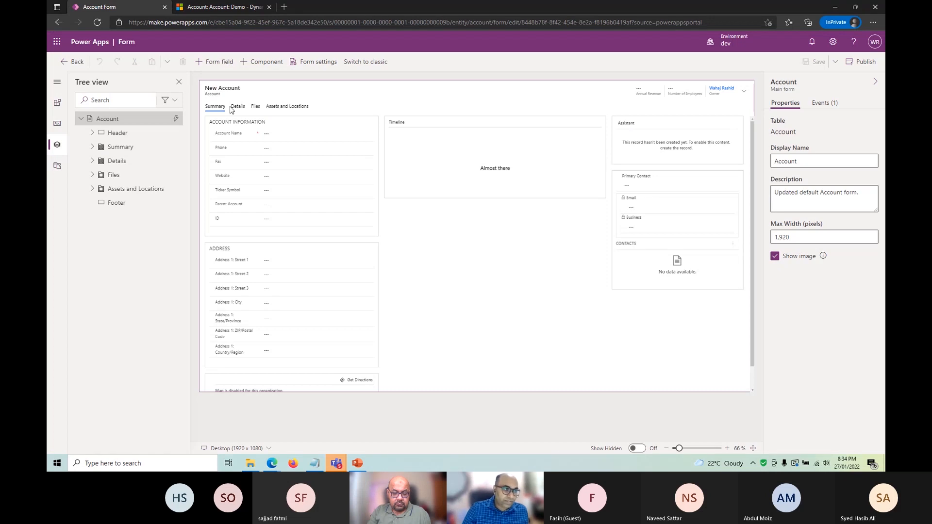
{"action": "left_click", "coordinate": [73, 62]}
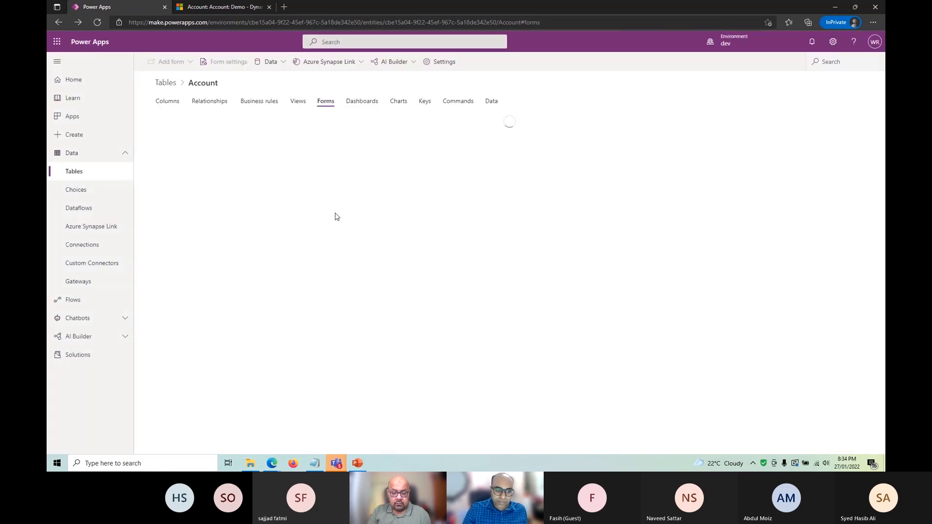
{"action": "left_click", "coordinate": [168, 103]}
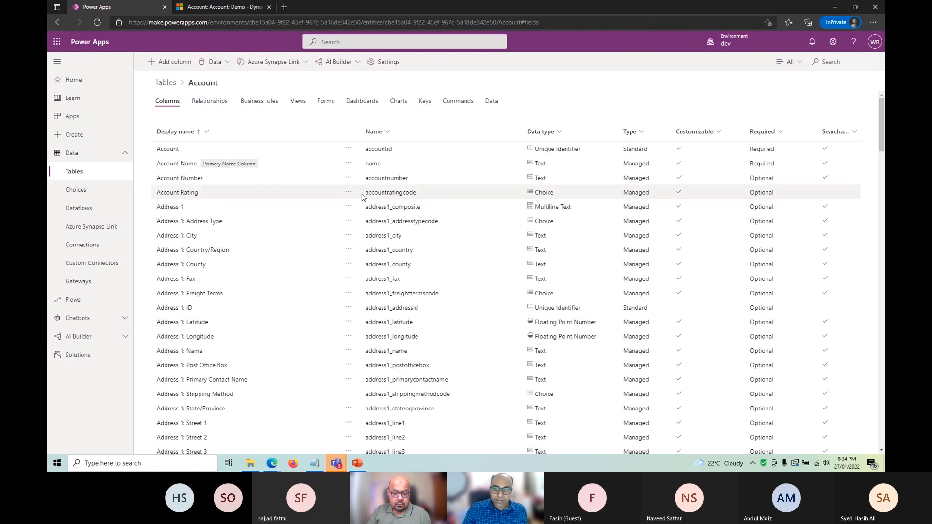
{"action": "left_click", "coordinate": [174, 67]}
{"action": "left_click", "coordinate": [820, 141]}
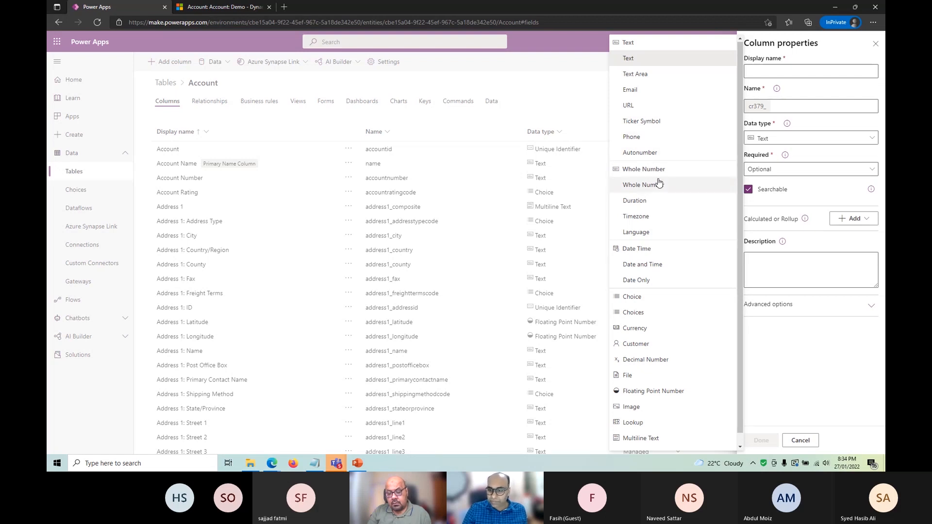
{"action": "scroll", "coordinate": [659, 182], "scroll_direction": "down", "scroll_amount": 1}
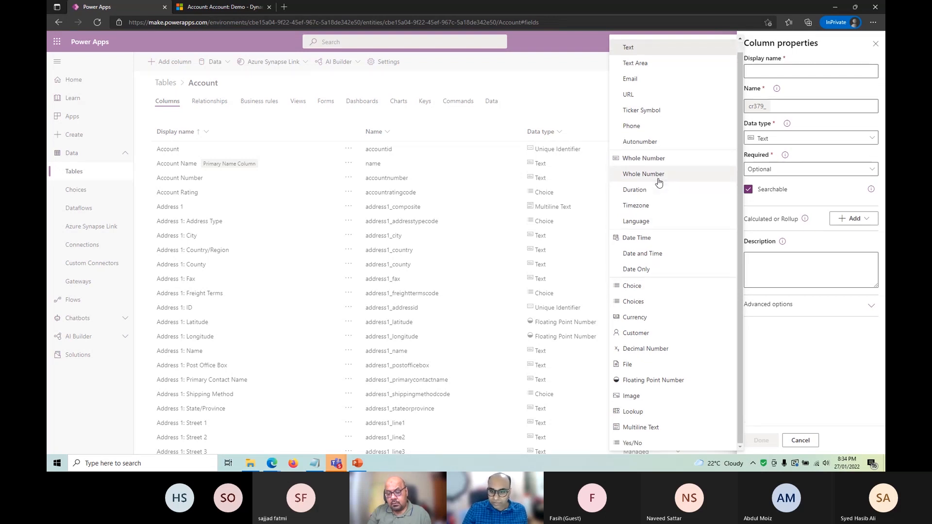
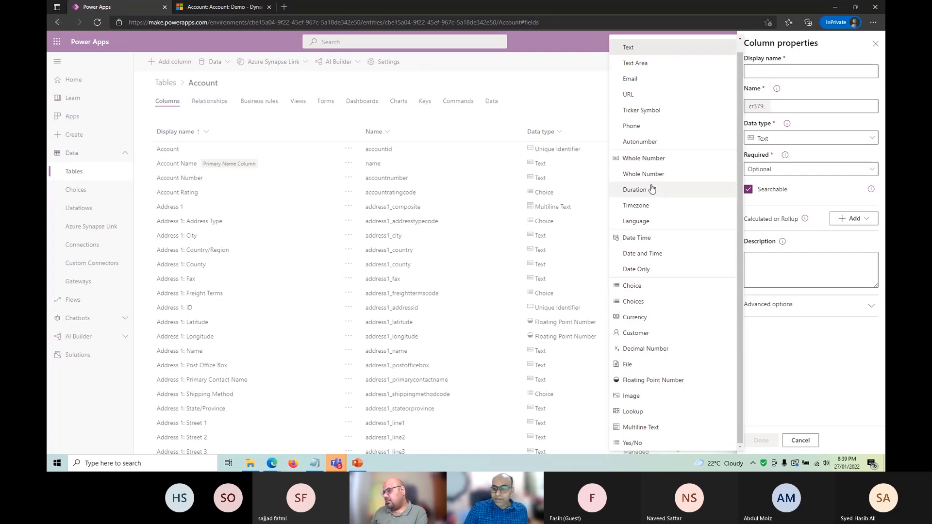
{"action": "left_click", "coordinate": [828, 349]}
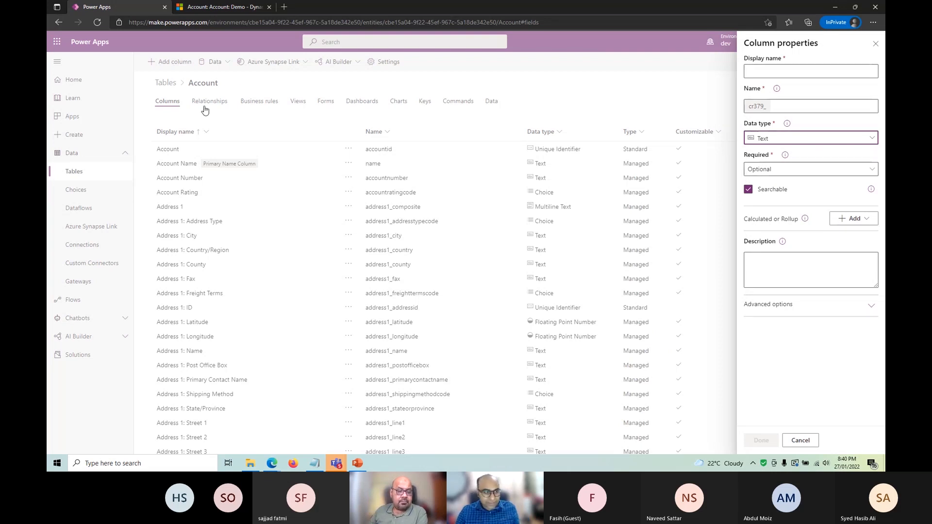
{"action": "left_click", "coordinate": [800, 440]}
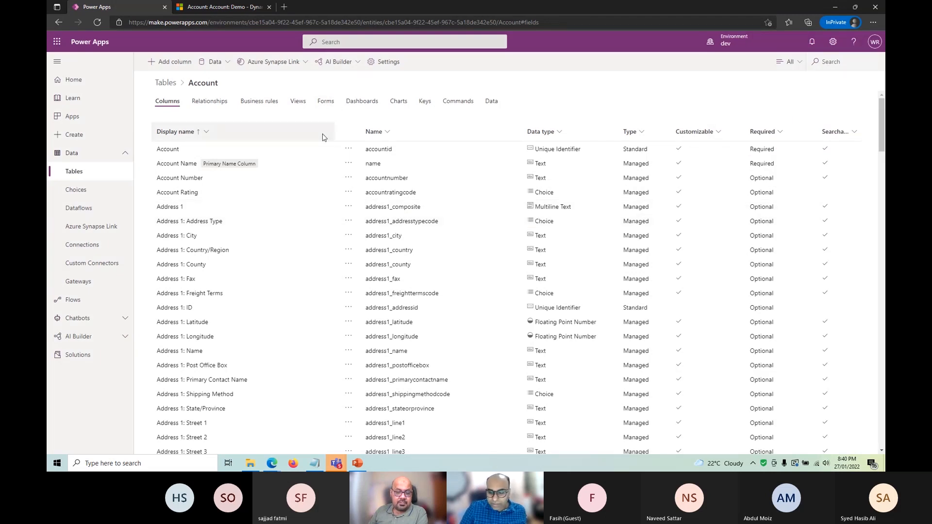
{"action": "left_click", "coordinate": [223, 7]}
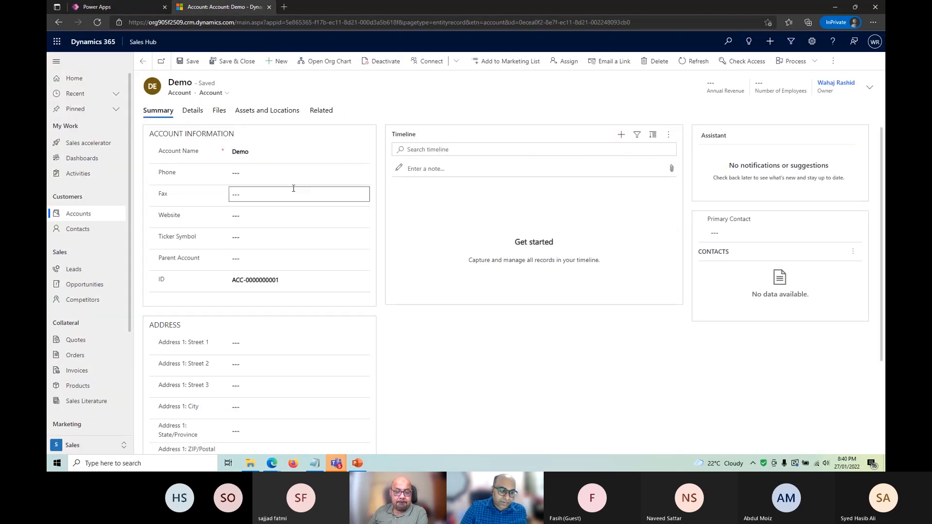
{"action": "left_click", "coordinate": [107, 6]}
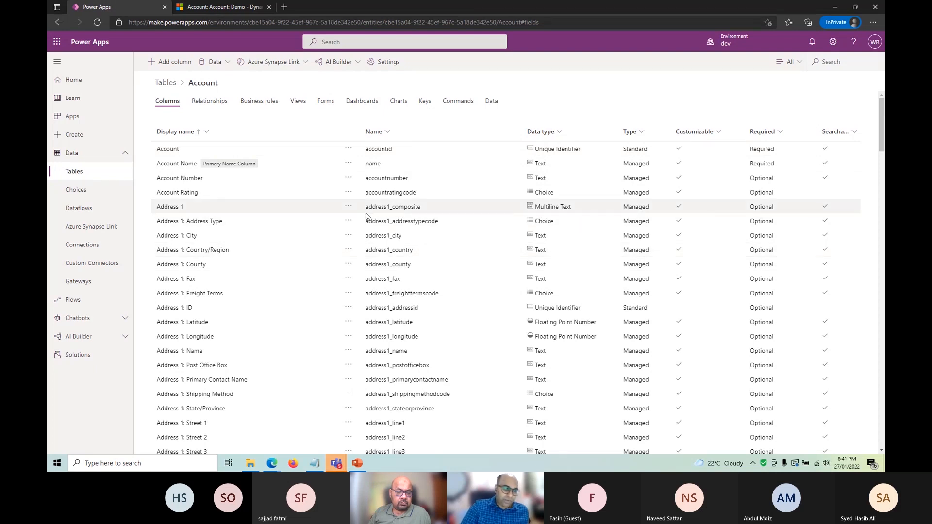
Browse the environment's solutions, examine the objects in Default Solution, and return to the solutions list
{"action": "left_click", "coordinate": [77, 359]}
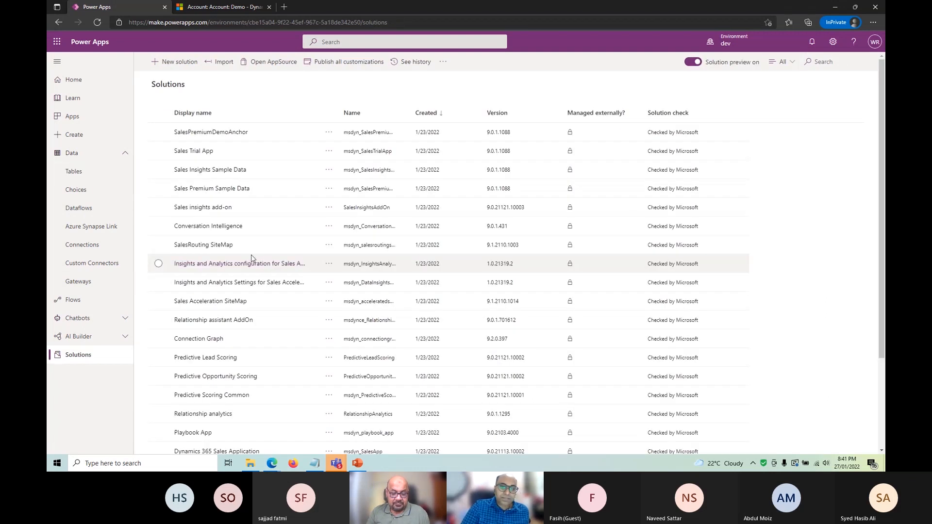
{"action": "scroll", "coordinate": [311, 334], "scroll_direction": "down", "scroll_amount": 3}
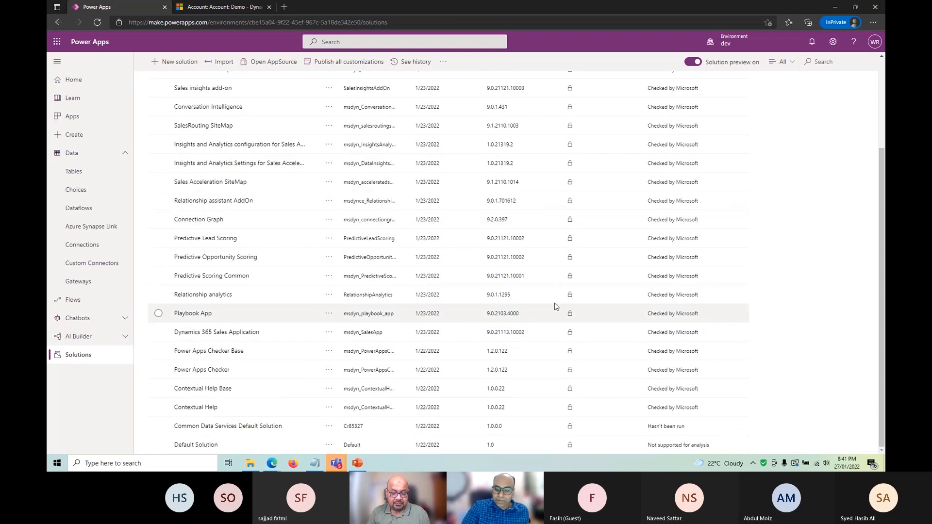
{"action": "scroll", "coordinate": [602, 387], "scroll_direction": "up", "scroll_amount": 3}
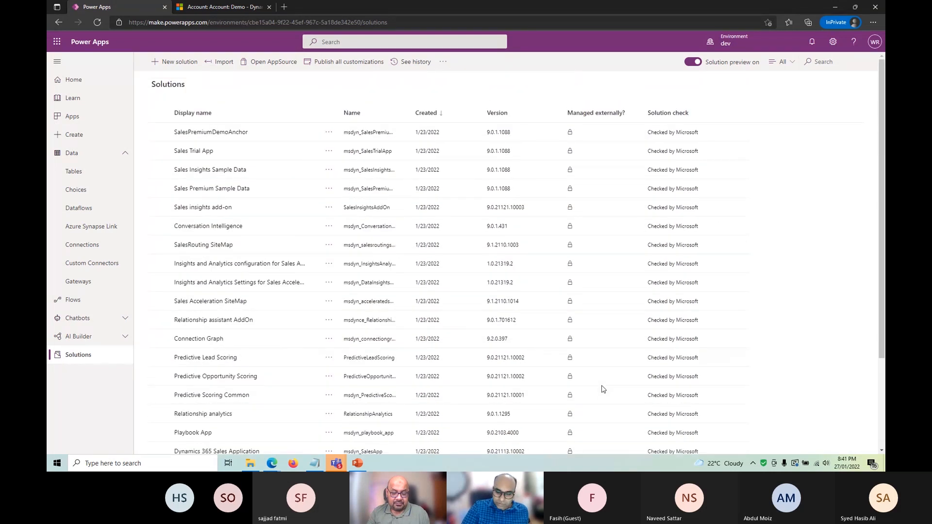
{"action": "scroll", "coordinate": [601, 389], "scroll_direction": "down", "scroll_amount": 3}
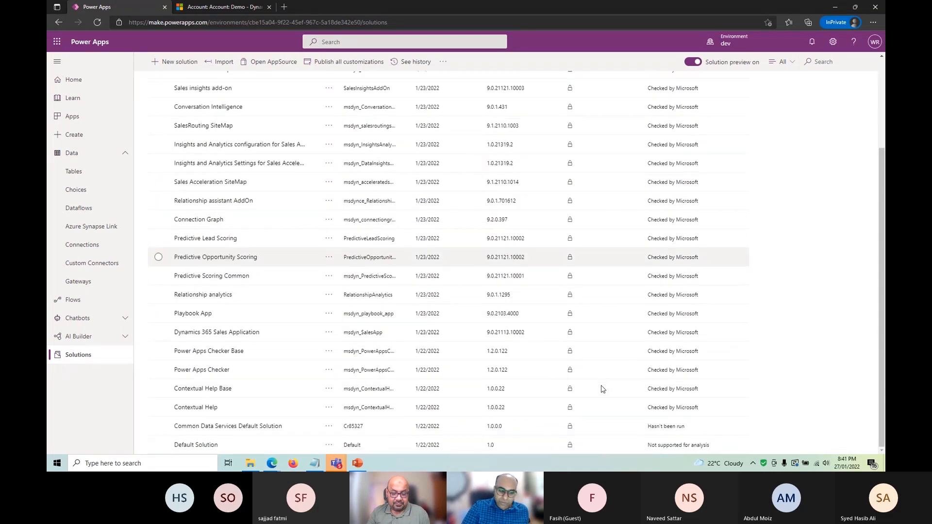
{"action": "left_click", "coordinate": [197, 446]}
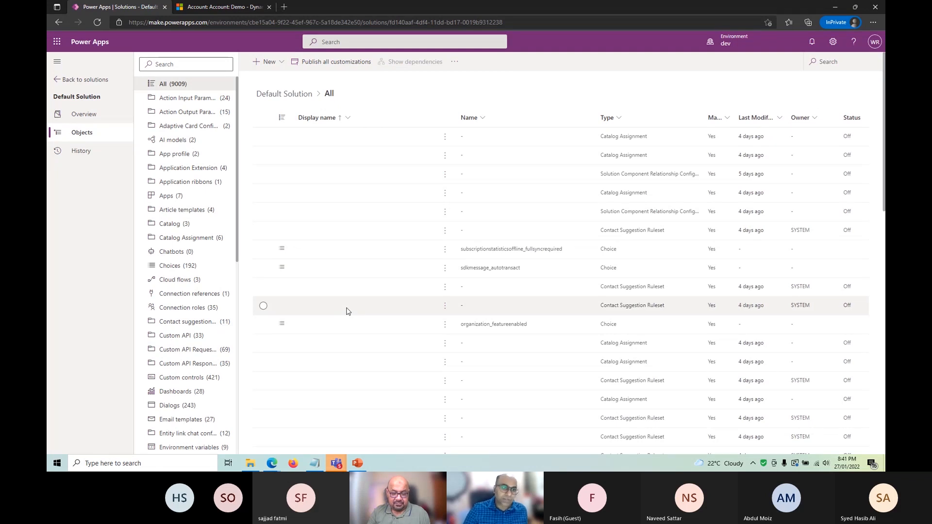
{"action": "left_click", "coordinate": [59, 80]}
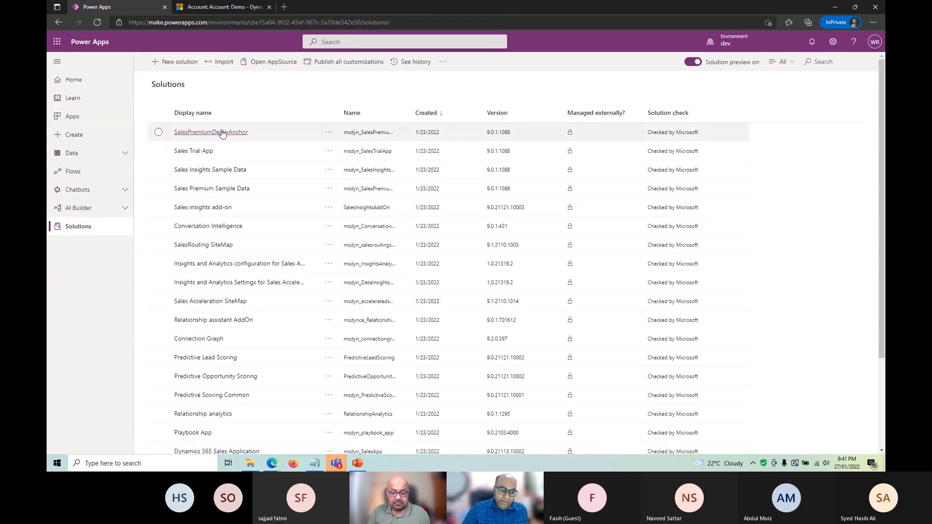
{"action": "scroll", "coordinate": [236, 304], "scroll_direction": "down", "scroll_amount": 3}
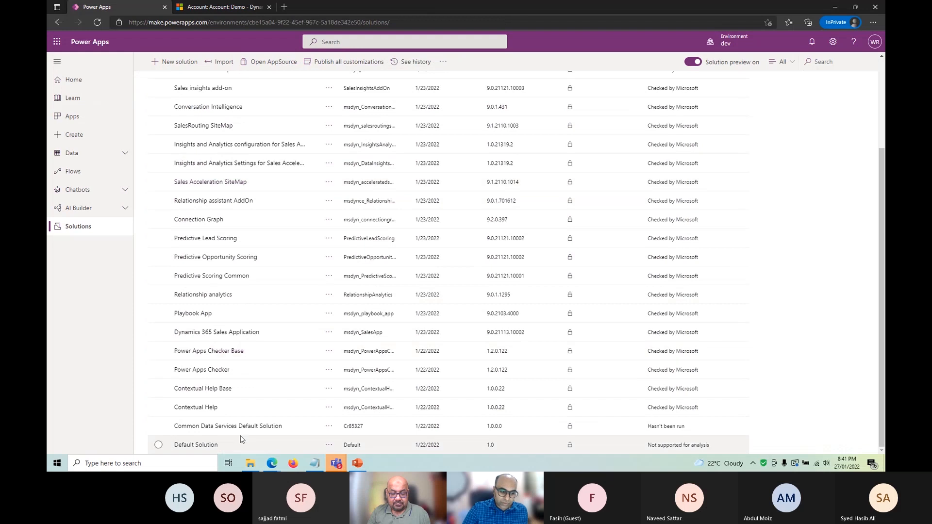
{"action": "scroll", "coordinate": [239, 432], "scroll_direction": "up", "scroll_amount": 3}
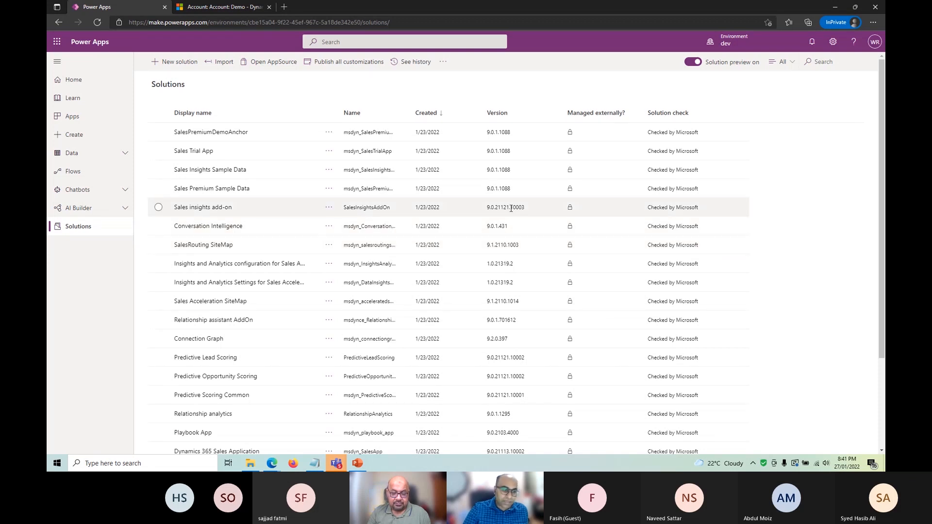
Start a new solution with the display name DUNS No Solution and the name DUNSNoSolution
{"action": "scroll", "coordinate": [491, 303], "scroll_direction": "down", "scroll_amount": 3}
{"action": "scroll", "coordinate": [489, 305], "scroll_direction": "up", "scroll_amount": 3}
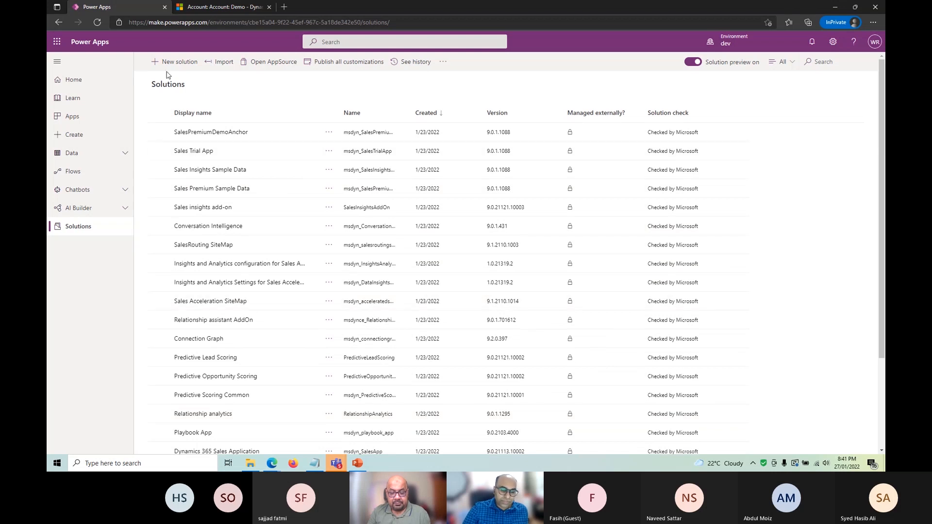
{"action": "left_click", "coordinate": [170, 63]}
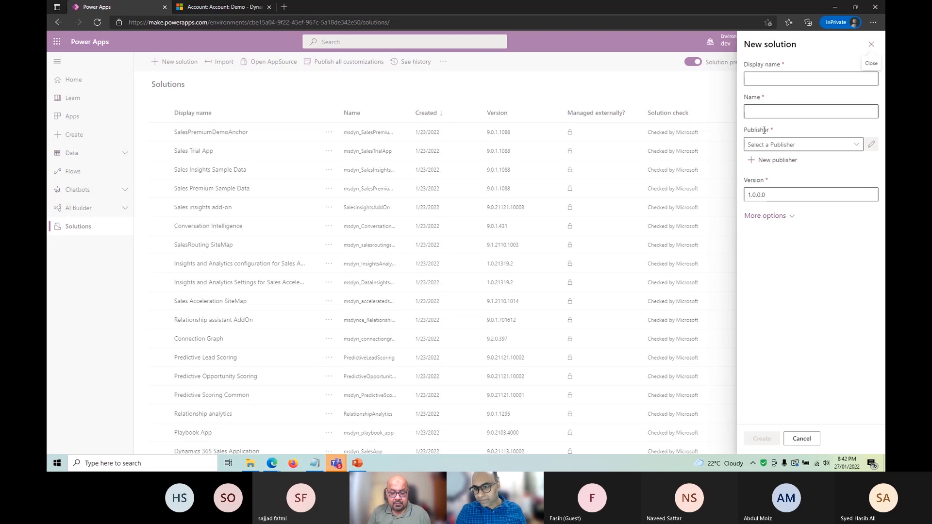
{"action": "left_click", "coordinate": [763, 83]}
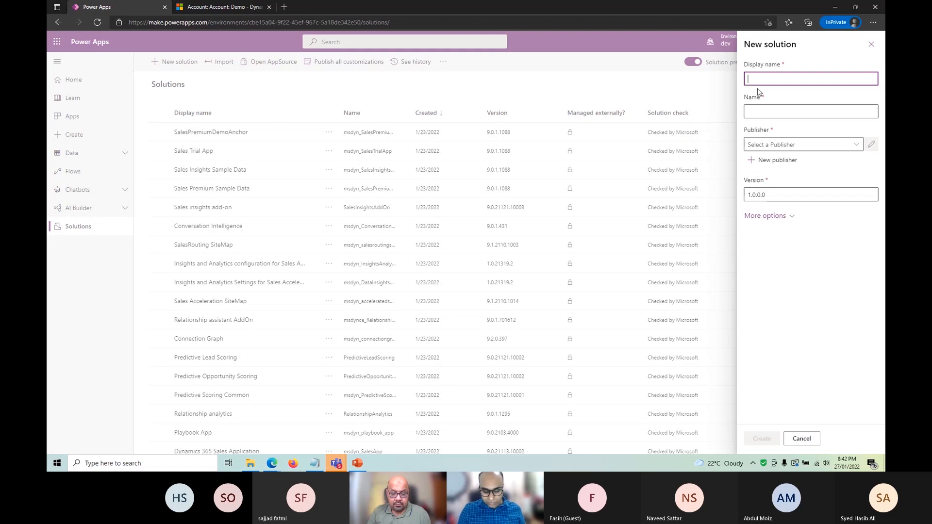
{"action": "type", "text": "DUNS "}
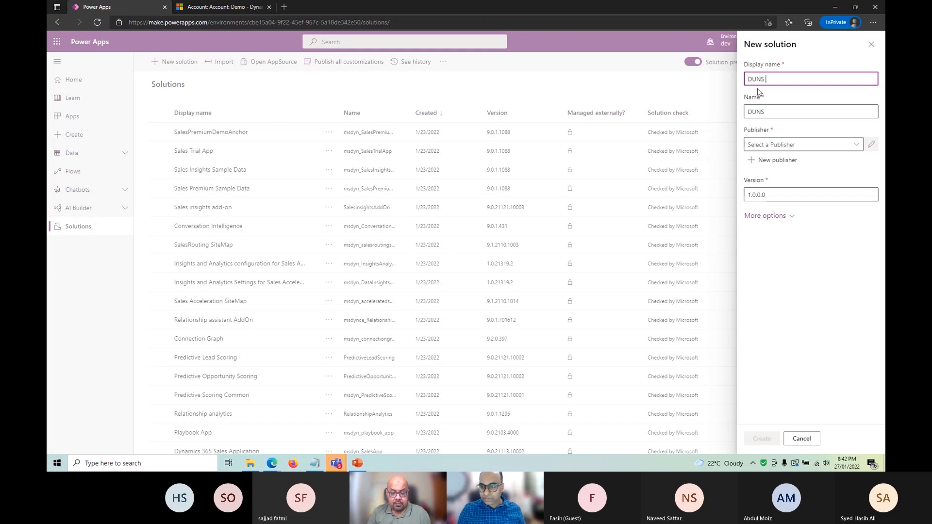
{"action": "type", "text": "No Solution"}
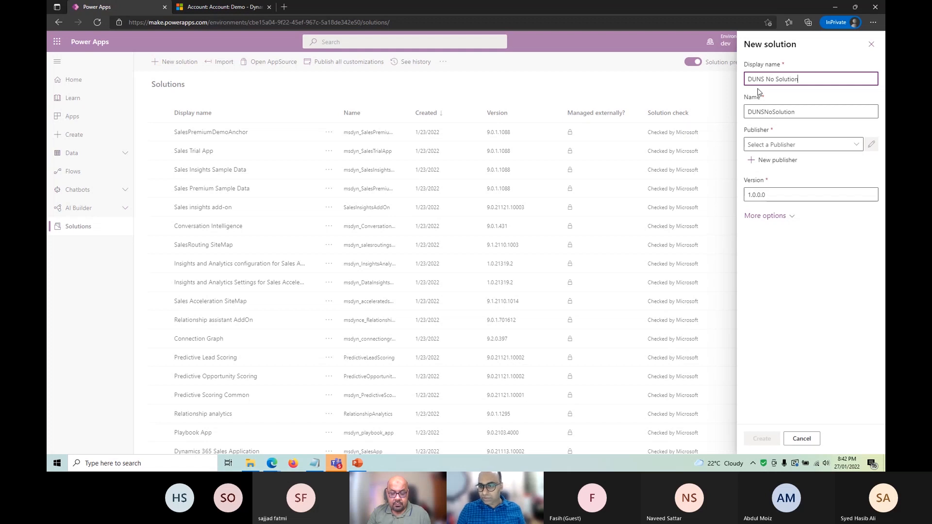
{"action": "key", "text": "Tab"}
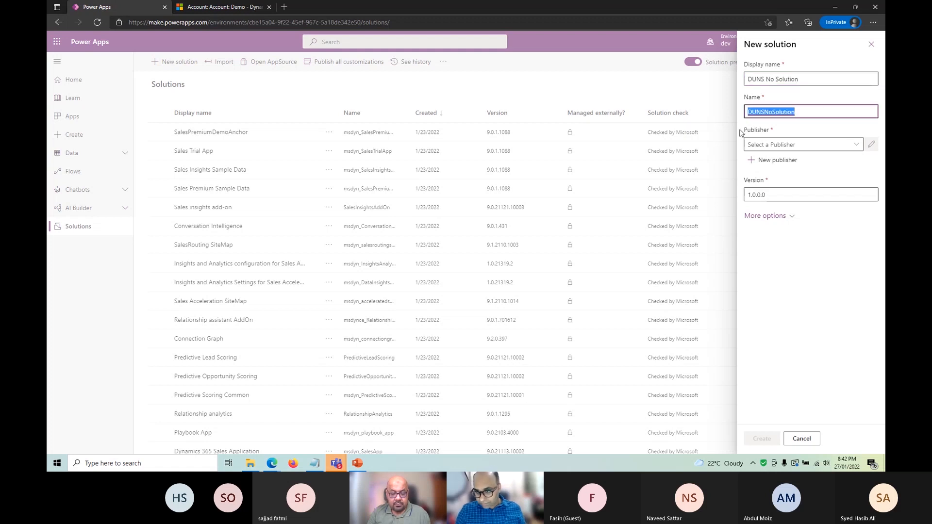
Examine the new solution's display name and its internal name
{"action": "left_click_drag", "start_coordinate": [807, 111], "coordinate": [727, 116]}
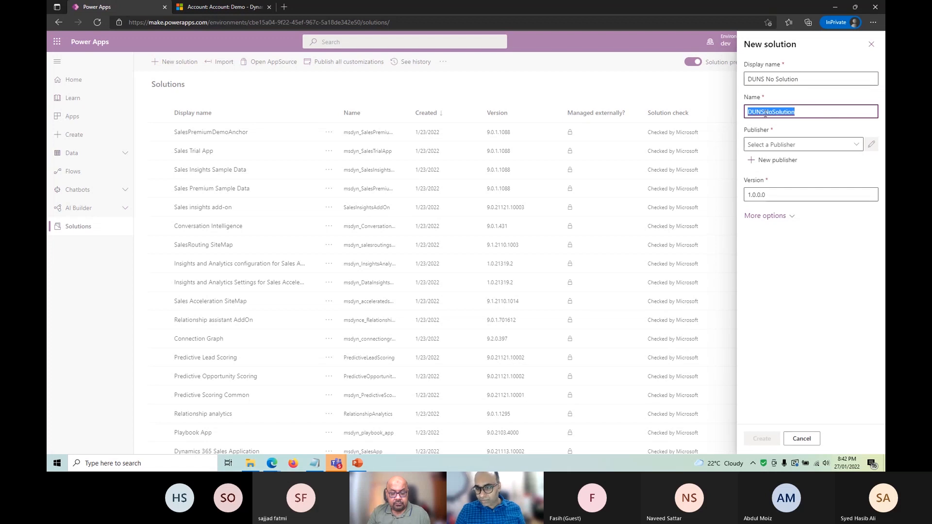
{"action": "left_click", "coordinate": [804, 115]}
{"action": "mouse_move", "coordinate": [761, 79]}
{"action": "left_mouse_down"}
{"action": "mouse_move", "coordinate": [802, 83]}
{"action": "mouse_move", "coordinate": [747, 81]}
{"action": "left_mouse_up"}
{"action": "left_click", "coordinate": [812, 82]}
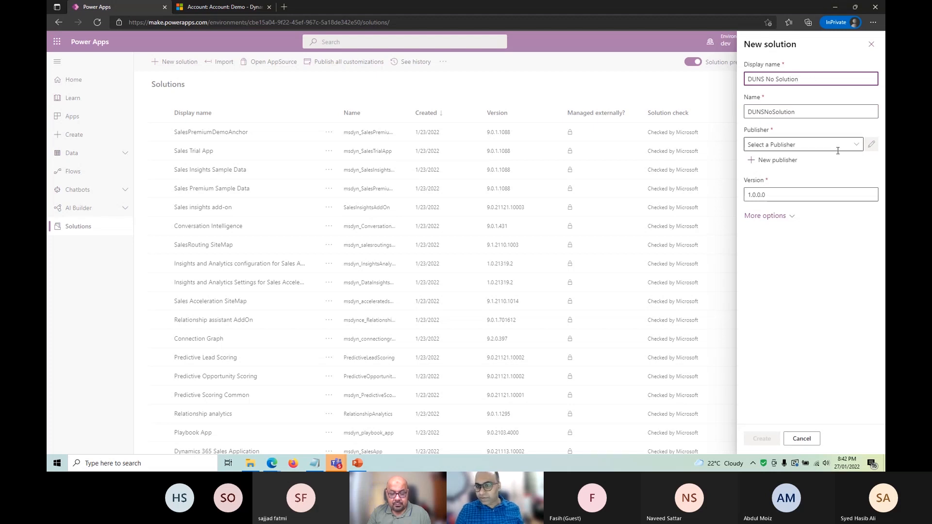
{"action": "left_click", "coordinate": [811, 117]}
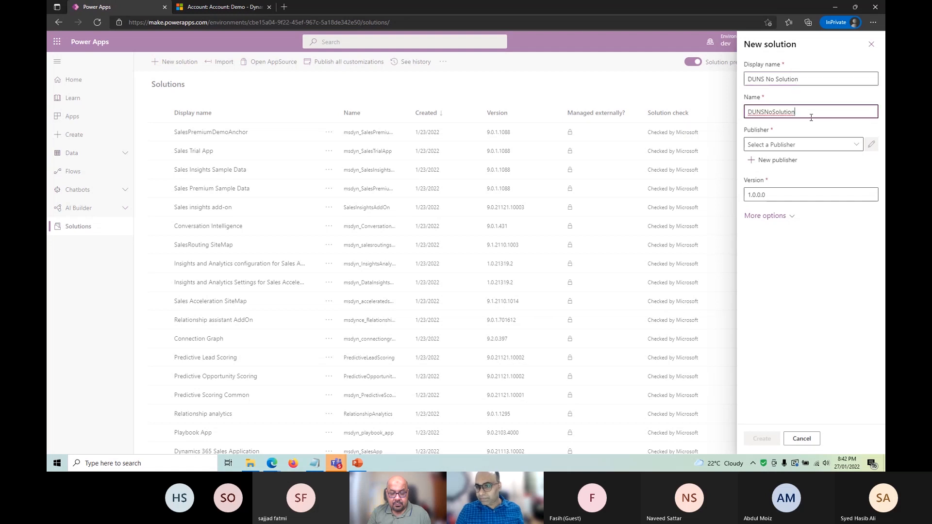
{"action": "left_click_drag", "start_coordinate": [802, 117], "coordinate": [732, 116]}
{"action": "triple_click", "coordinate": [815, 79]}
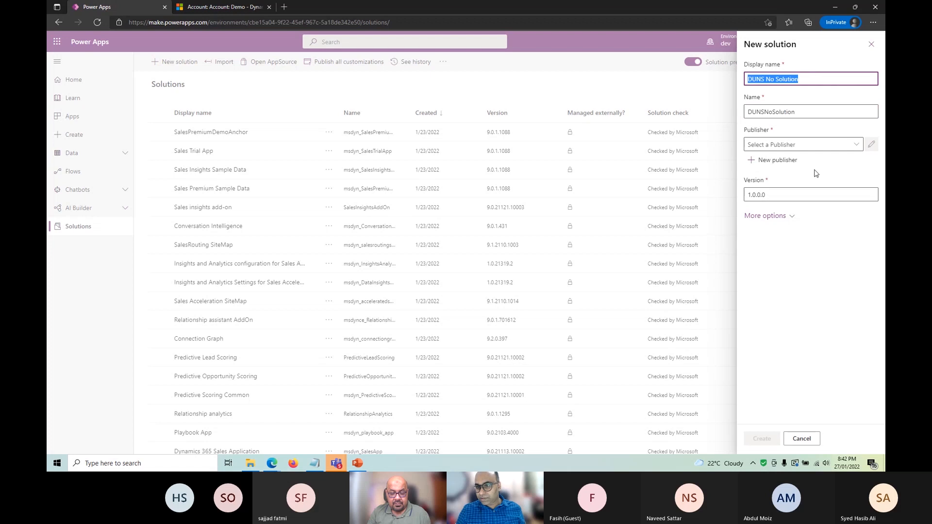
{"action": "left_click", "coordinate": [844, 262]}
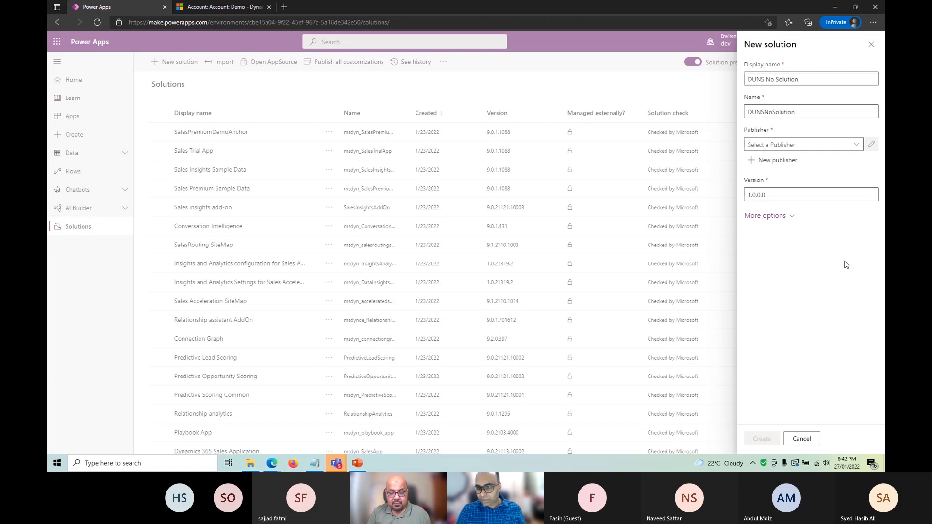
Check the publishers available for the solution, and start creating a new publisher
{"action": "left_click", "coordinate": [857, 145]}
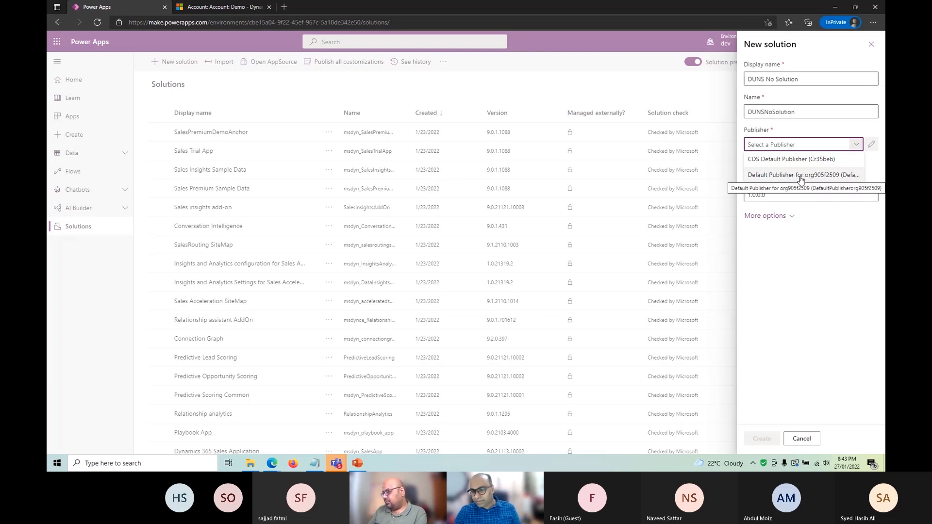
{"action": "left_click", "coordinate": [809, 234]}
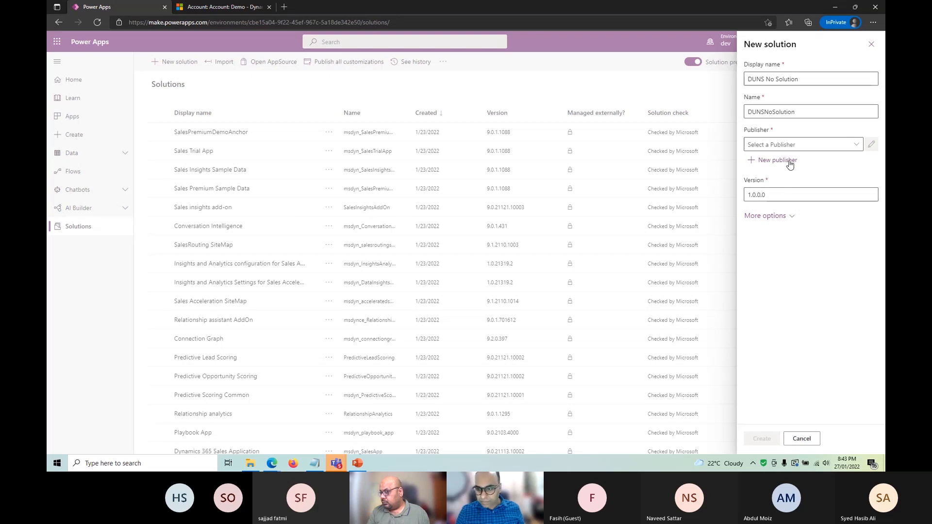
{"action": "left_click", "coordinate": [777, 160]}
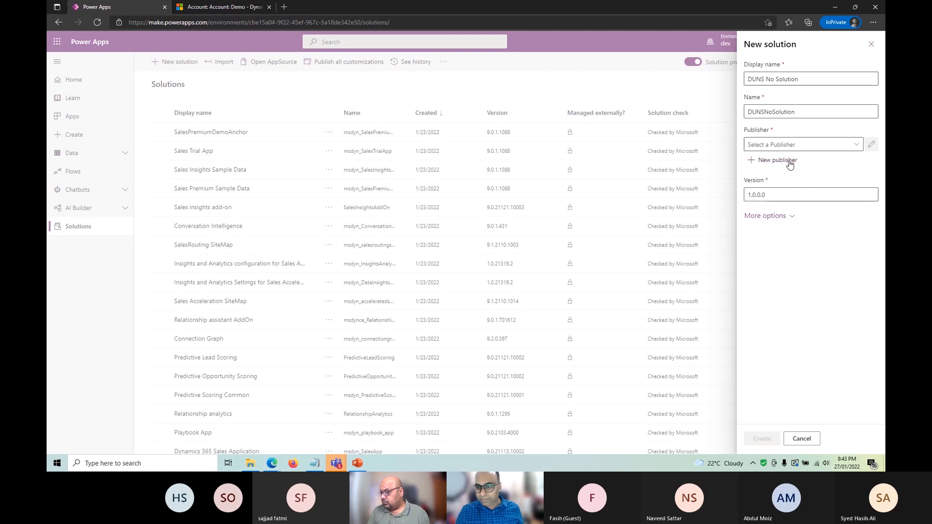
Enter D4Dynamics as the new publisher's display name and name, with the description "The awesome vendor."
{"action": "left_click", "coordinate": [690, 108]}
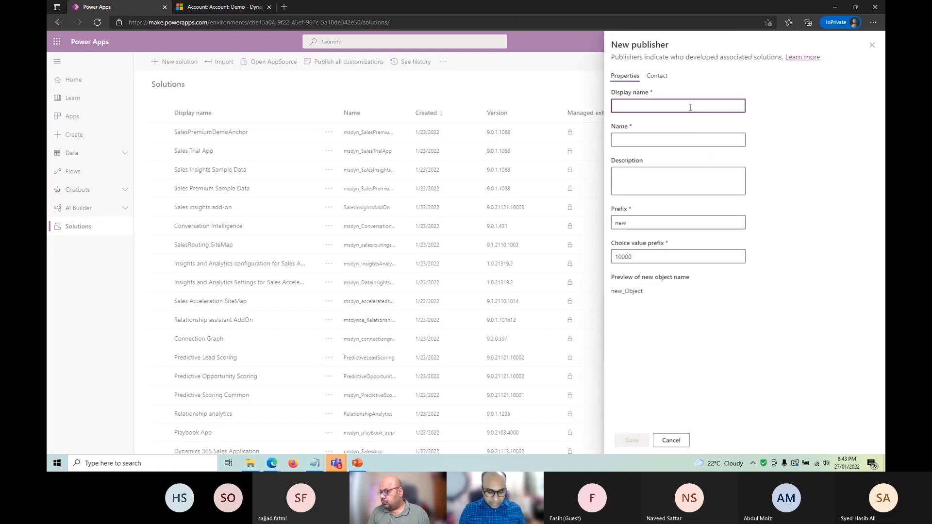
{"action": "type", "text": "D4D"}
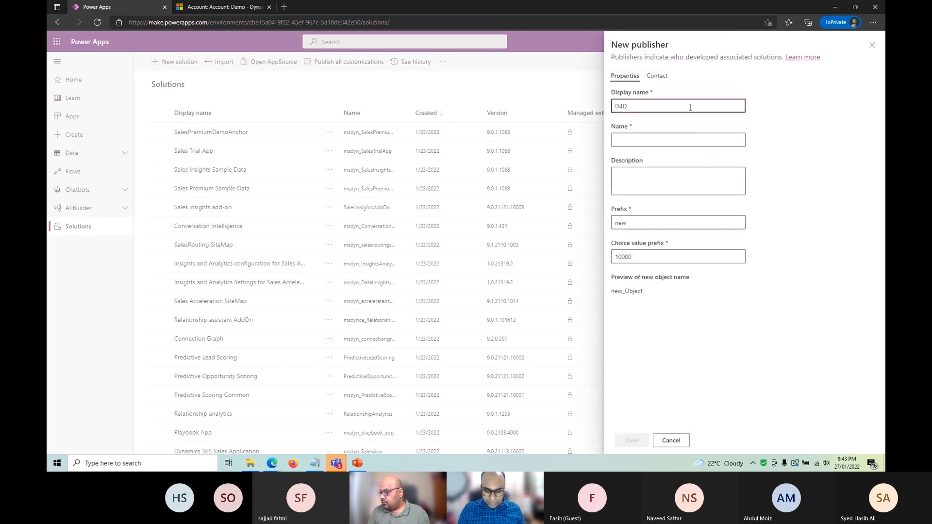
{"action": "type", "text": "ynamics"}
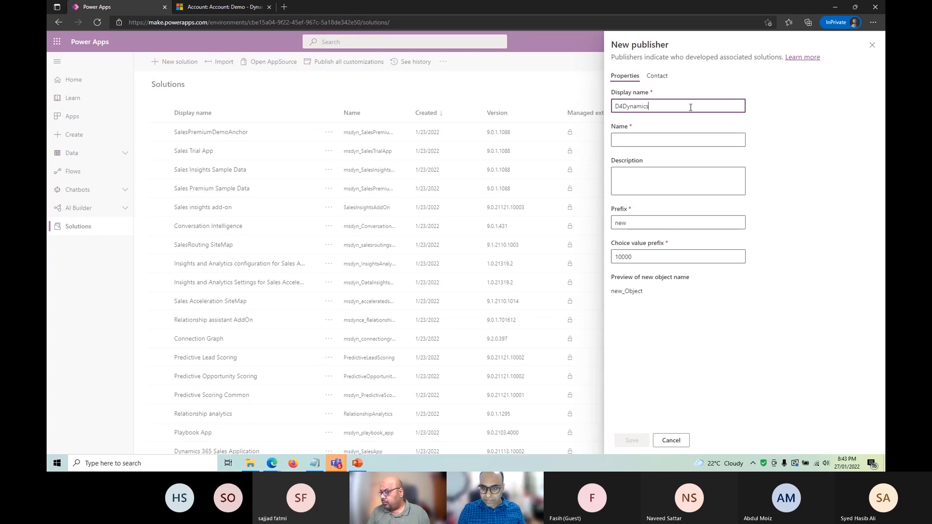
{"action": "key", "text": "Tab"}
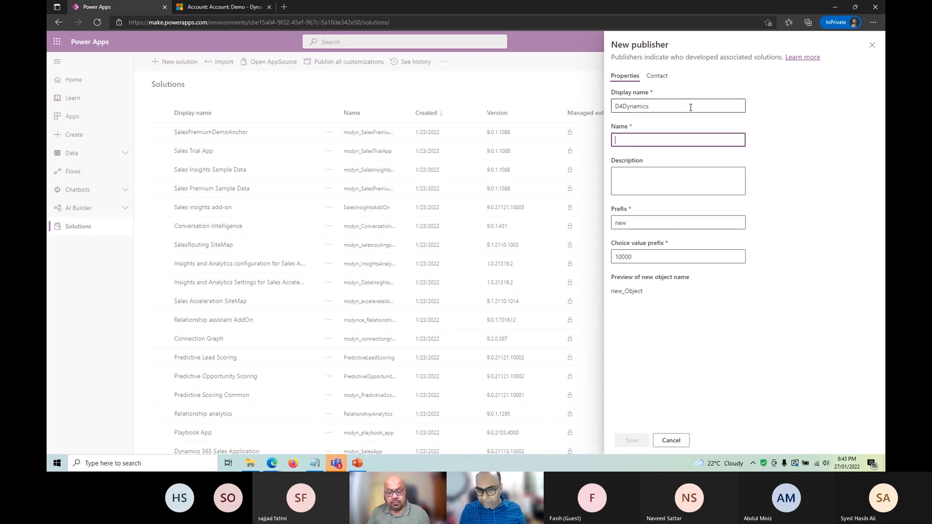
{"action": "type", "text": "D4Dynamics"}
{"action": "key", "text": "Tab"}
{"action": "type", "text": "All"}
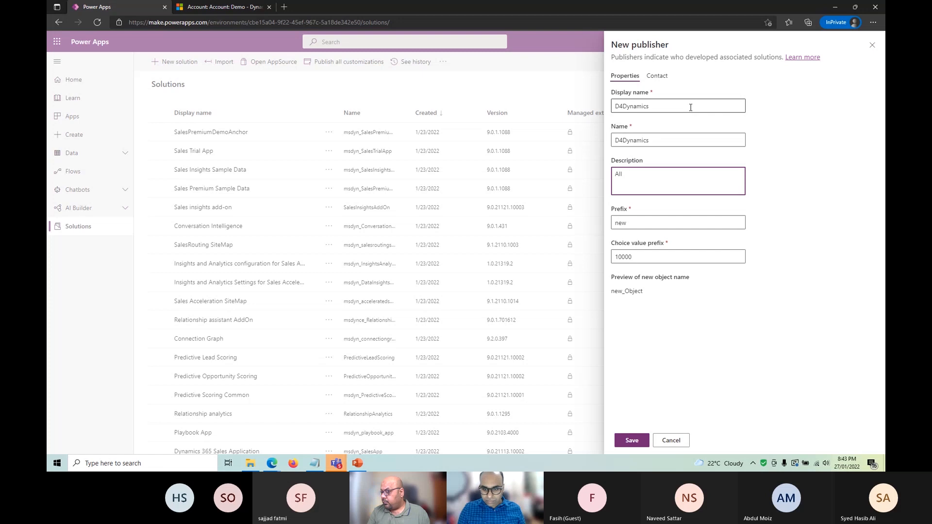
{"action": "type", "text": " thThe awesome "}
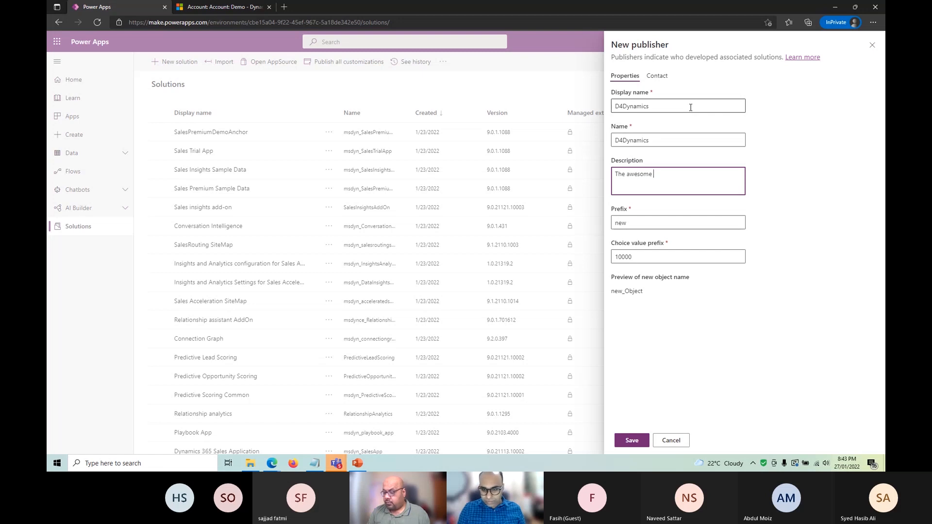
{"action": "type", "text": "vendor."}
Set the new publisher's prefix to d4d
{"action": "key", "text": "Tab"}
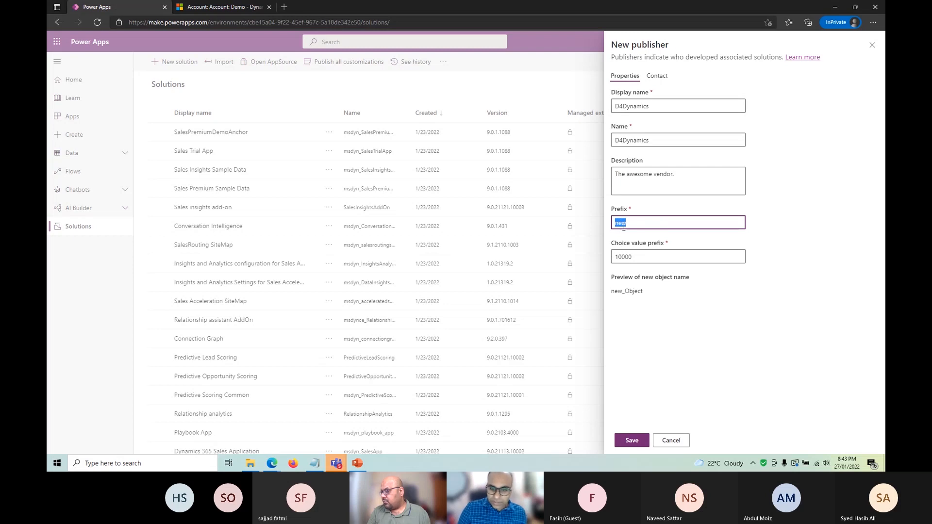
{"action": "left_click", "coordinate": [642, 225]}
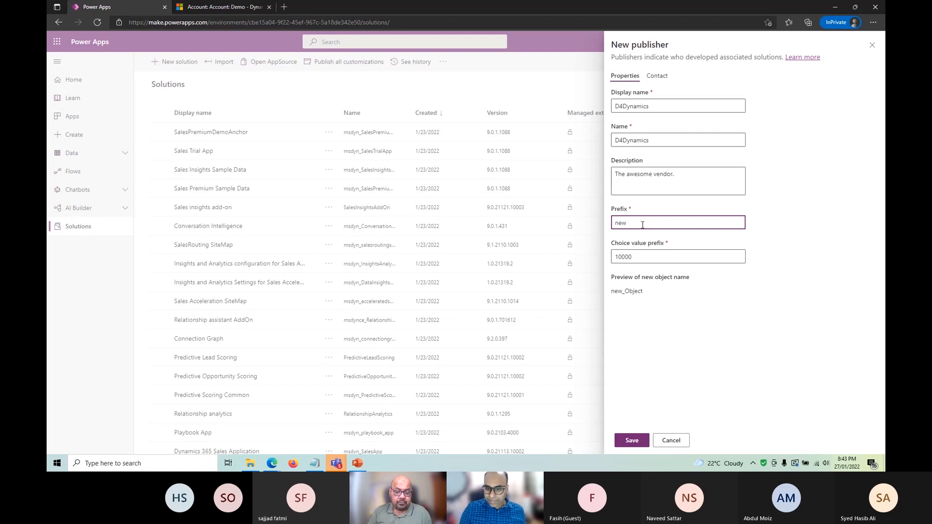
{"action": "left_click_drag", "start_coordinate": [652, 225], "coordinate": [595, 224]}
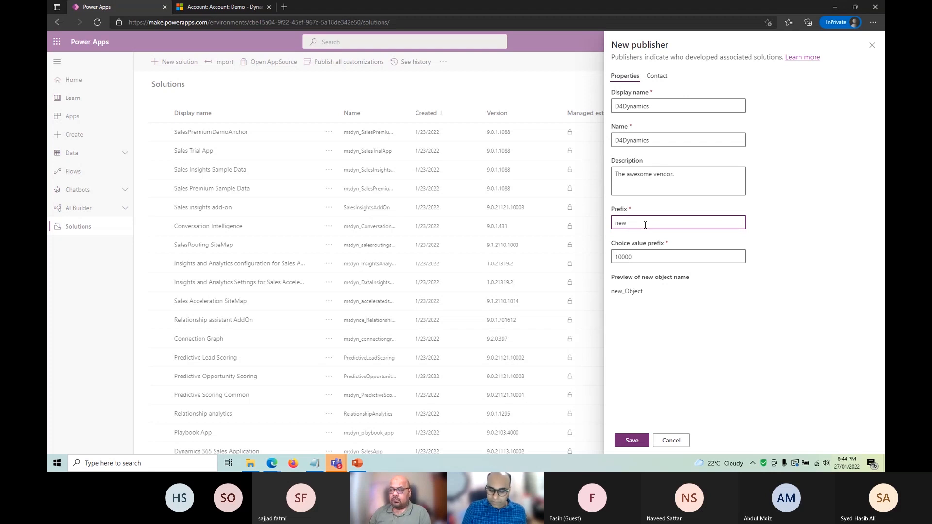
{"action": "double_click", "coordinate": [646, 225]}
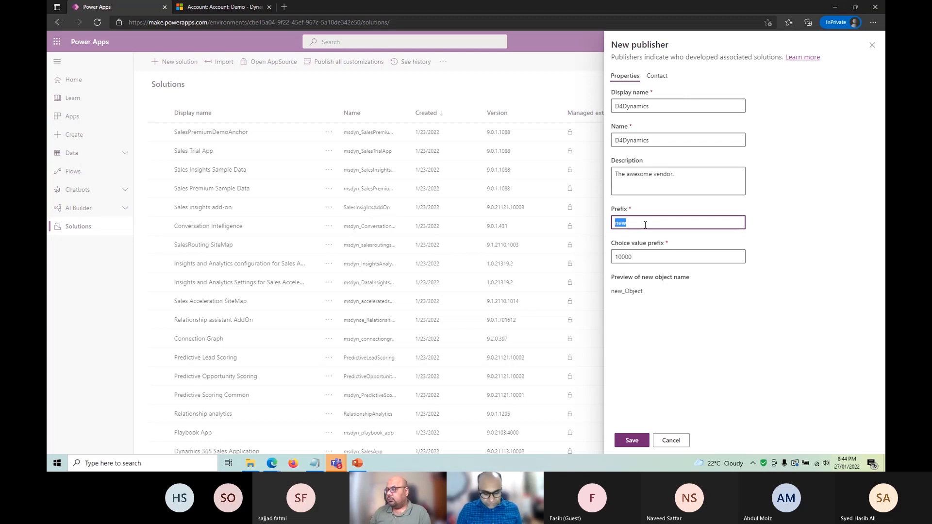
{"action": "type", "text": "d4d"}
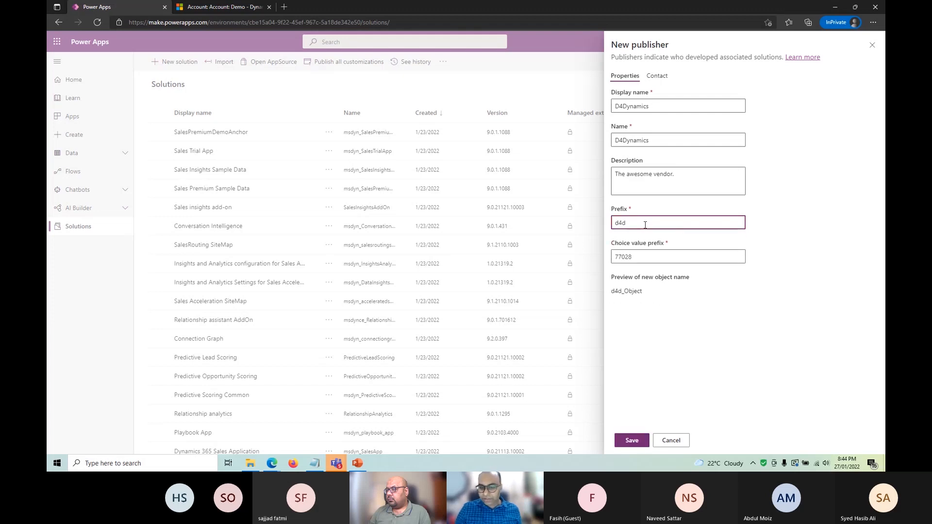
Examine the choice value prefix generated for the new publisher
{"action": "double_click", "coordinate": [647, 258]}
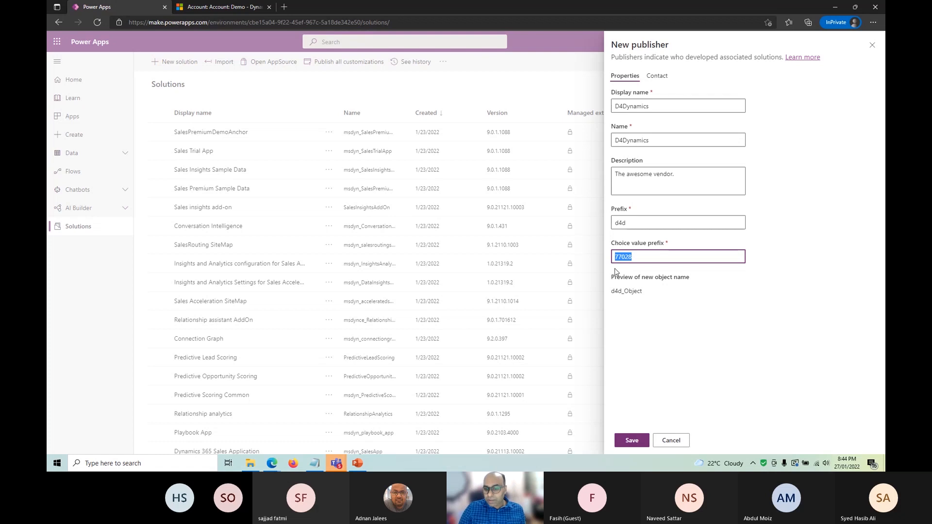
{"action": "left_click", "coordinate": [655, 259]}
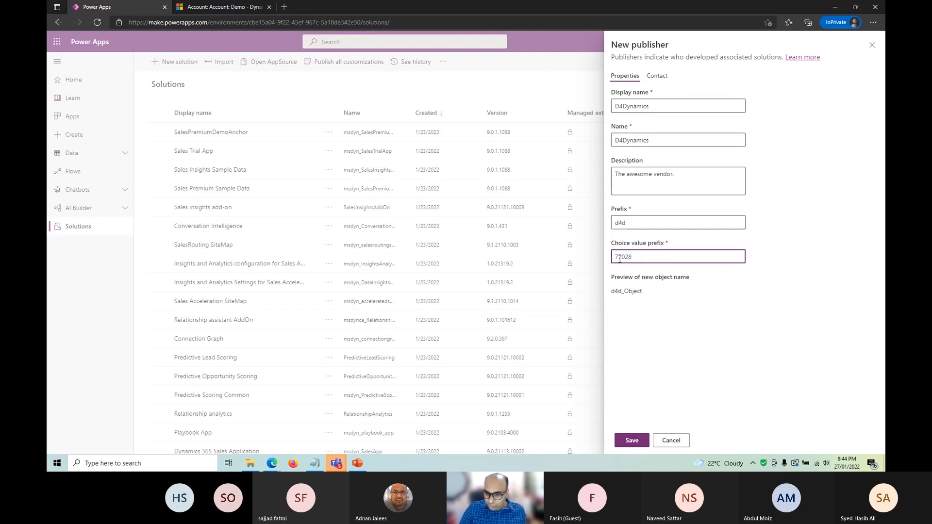
{"action": "left_click_drag", "start_coordinate": [613, 258], "coordinate": [635, 258]}
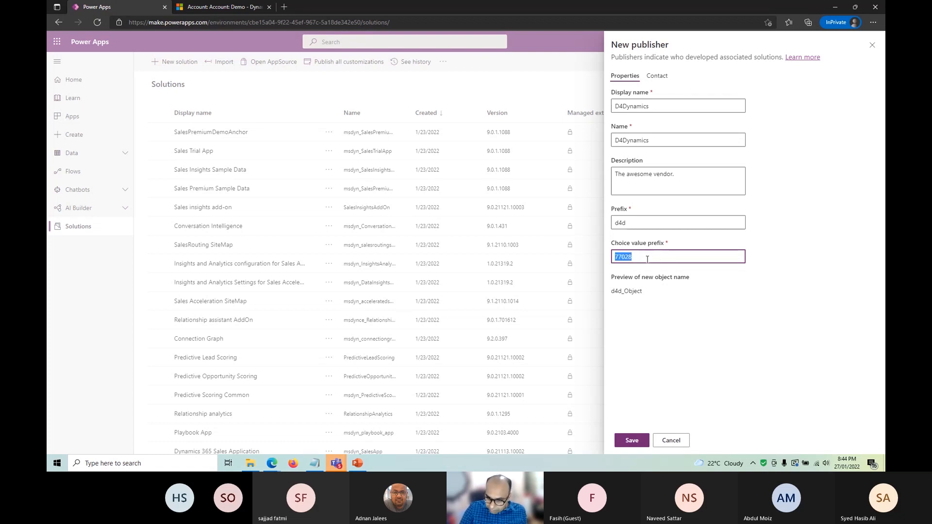
{"action": "left_click", "coordinate": [648, 259]}
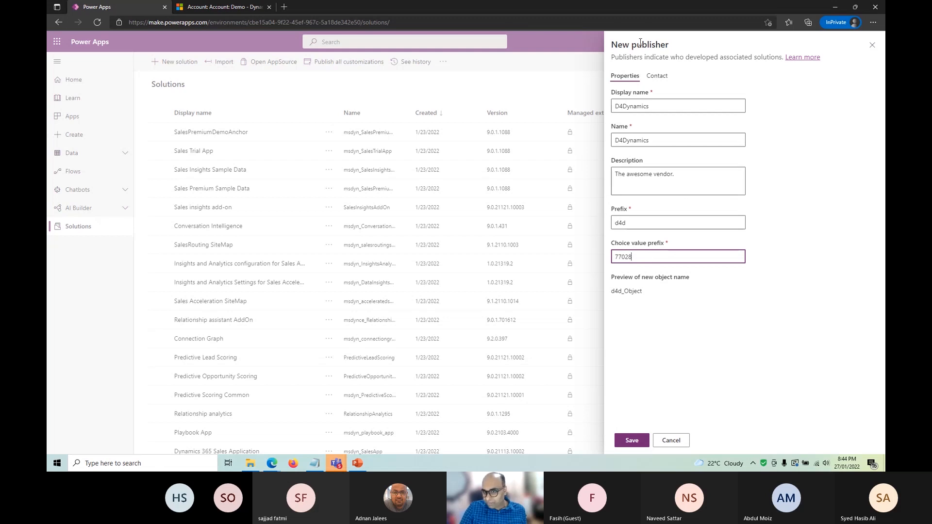
{"action": "double_click", "coordinate": [653, 256]}
{"action": "left_click", "coordinate": [649, 255]}
{"action": "double_click", "coordinate": [644, 261]}
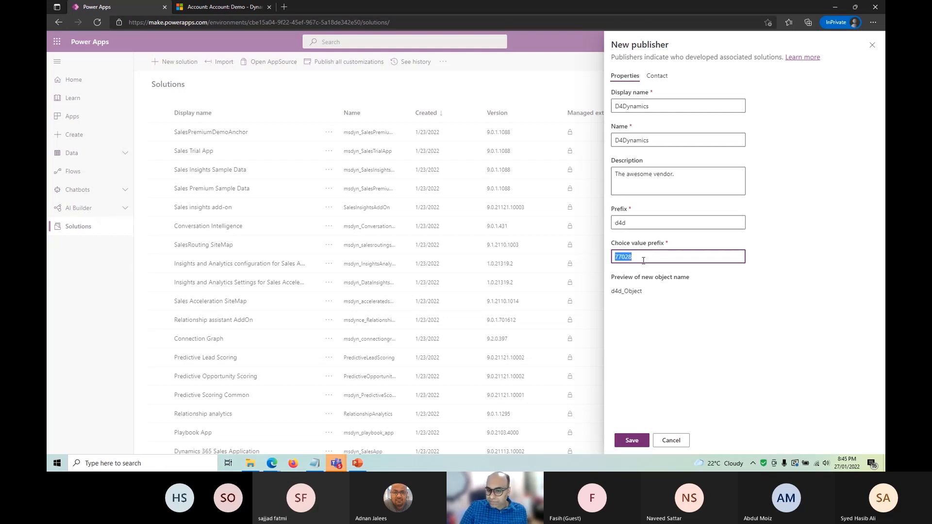
{"action": "left_click", "coordinate": [643, 261]}
{"action": "double_click", "coordinate": [652, 256]}
{"action": "left_click", "coordinate": [652, 256]}
{"action": "left_click_drag", "start_coordinate": [652, 256], "coordinate": [626, 259]}
{"action": "left_click", "coordinate": [626, 259]}
{"action": "double_click", "coordinate": [626, 259]}
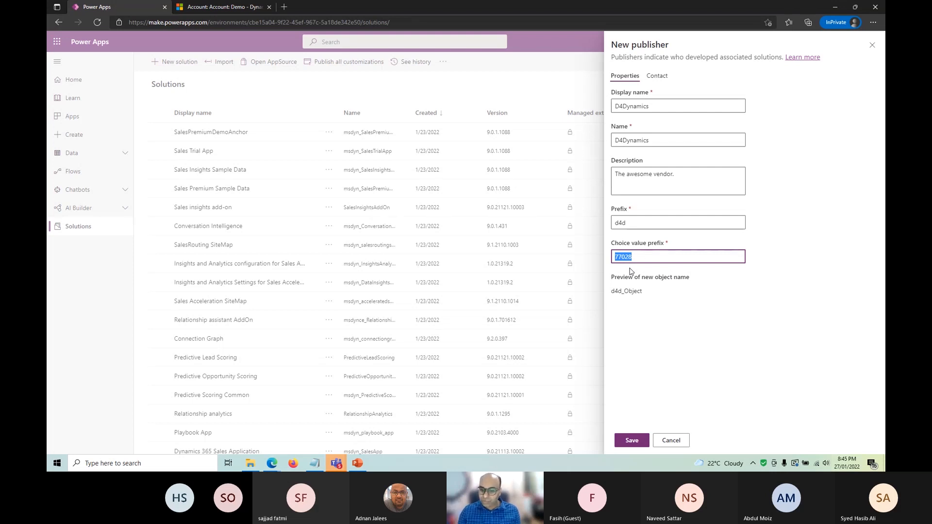
{"action": "left_click", "coordinate": [650, 258]}
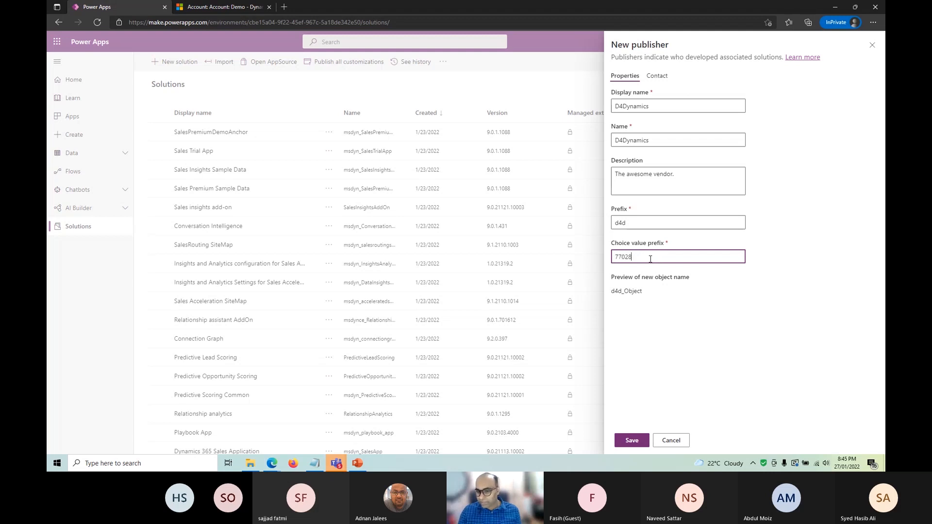
Try 1 and 1100 as the new publisher's choice value prefix, and replace them with 41000
{"action": "left_click_drag", "start_coordinate": [631, 259], "coordinate": [601, 262]}
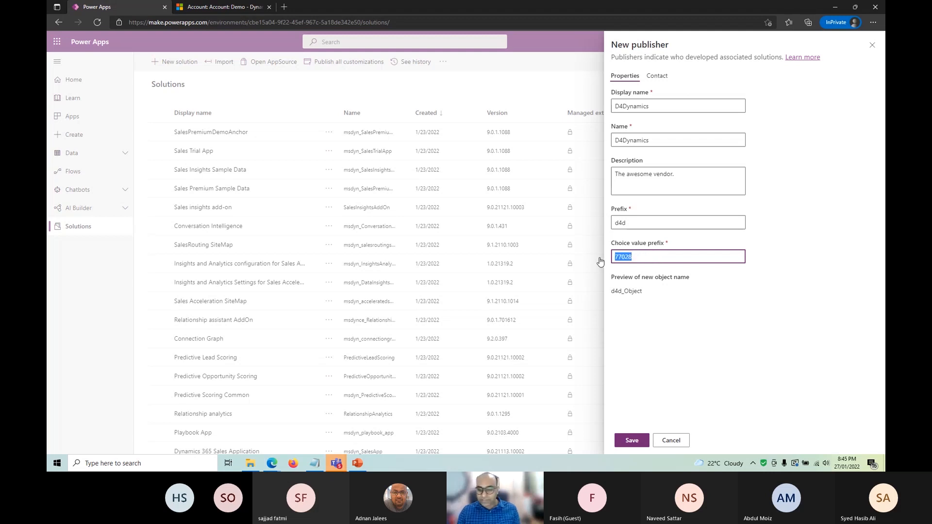
{"action": "type", "text": "1"}
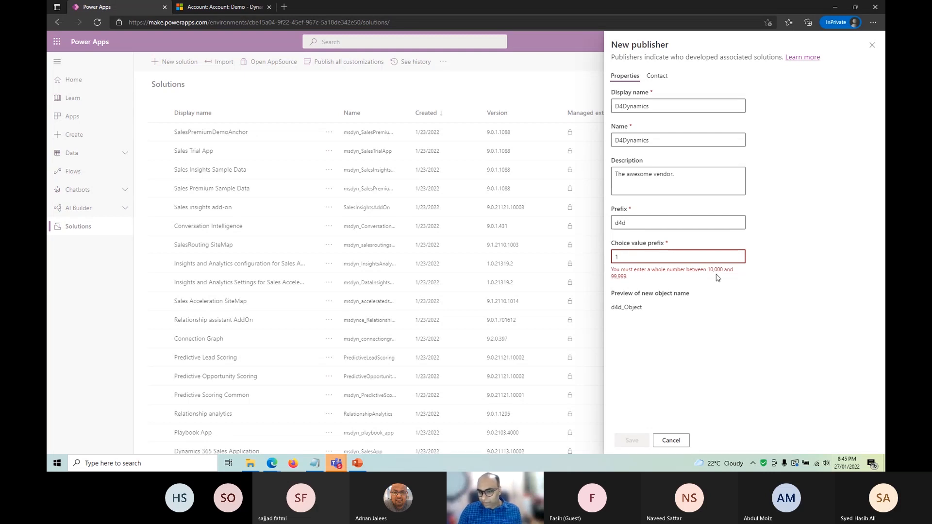
{"action": "left_click_drag", "start_coordinate": [710, 269], "coordinate": [718, 284]}
{"action": "left_click", "coordinate": [662, 270]}
{"action": "left_click", "coordinate": [654, 256]}
{"action": "type", "text": "1100"}
{"action": "key", "text": "Tab"}
{"action": "double_click", "coordinate": [670, 258]}
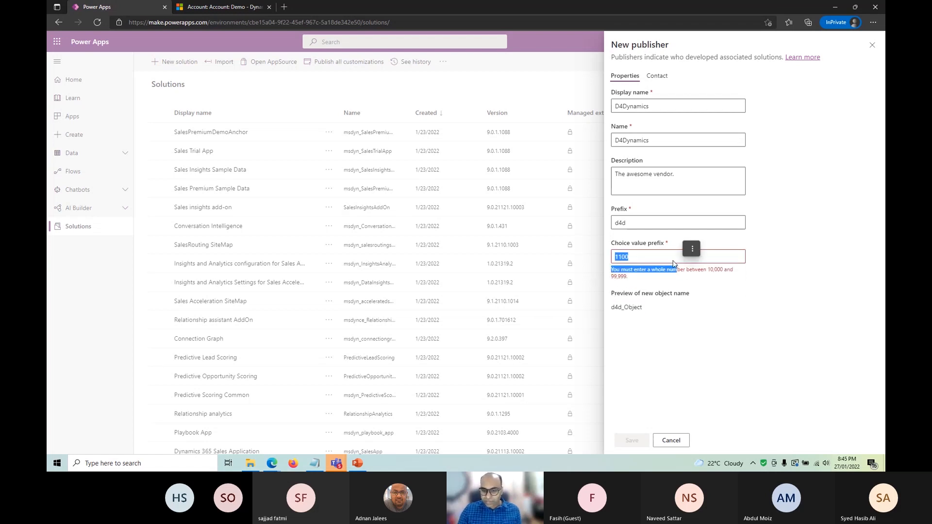
{"action": "type", "text": "41000"}
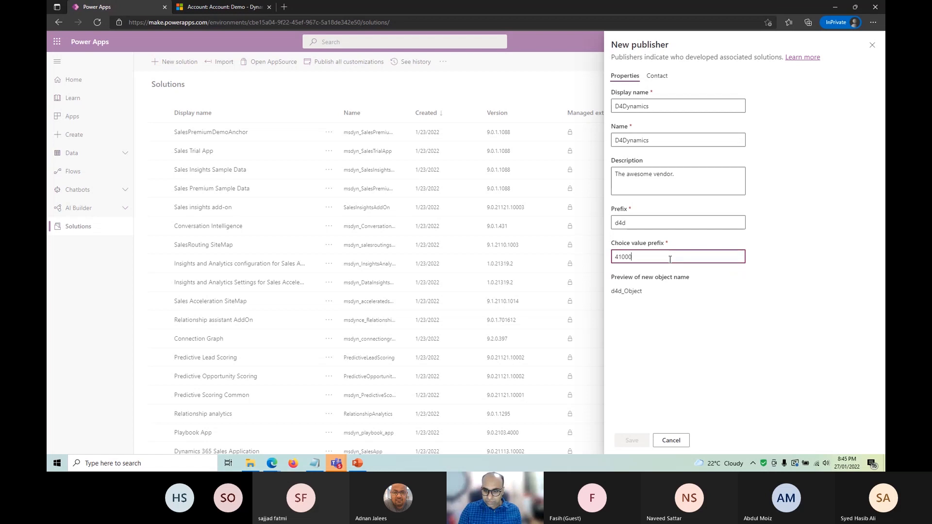
{"action": "key", "text": "Tab"}
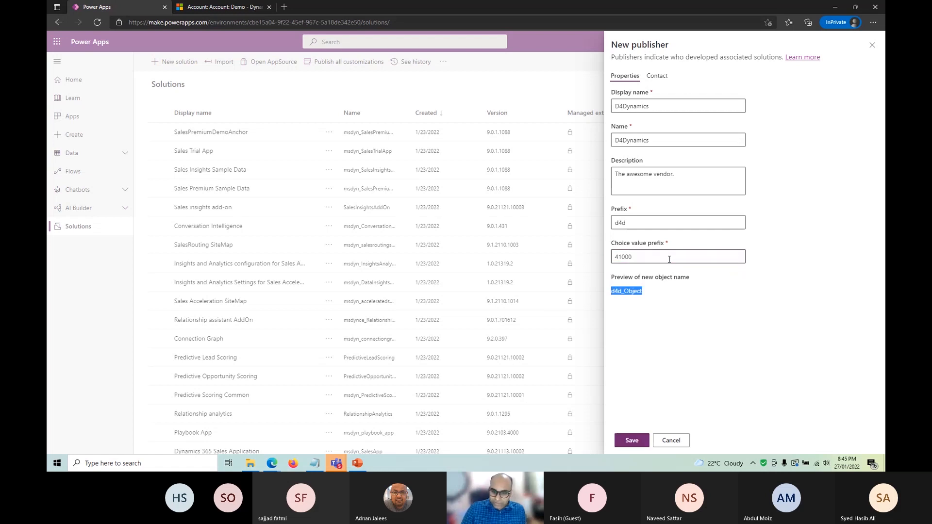
Change the publisher's choice value prefix to 41001 and check the preview of the new object name
{"action": "left_click", "coordinate": [670, 260]}
{"action": "key", "text": "BackSpace"}
{"action": "type", "text": "1"}
{"action": "key", "text": "Tab"}
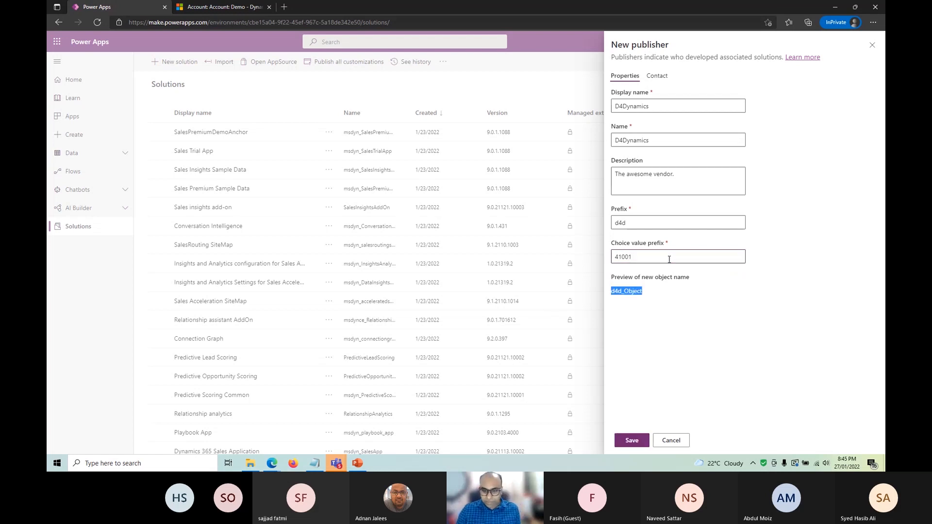
{"action": "left_click", "coordinate": [715, 316]}
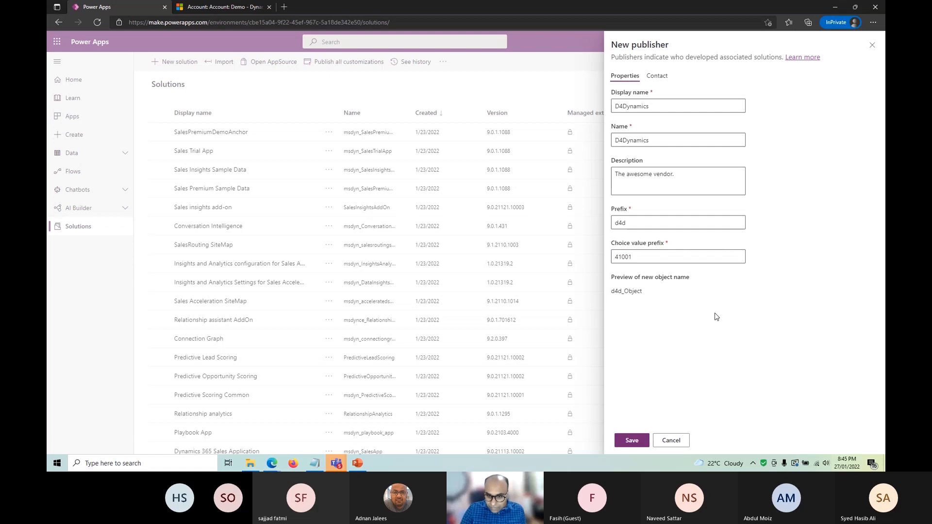
{"action": "mouse_move", "coordinate": [613, 291]}
{"action": "left_mouse_down"}
{"action": "mouse_move", "coordinate": [661, 300]}
{"action": "mouse_move", "coordinate": [625, 292]}
{"action": "left_mouse_up"}
{"action": "left_click", "coordinate": [657, 302]}
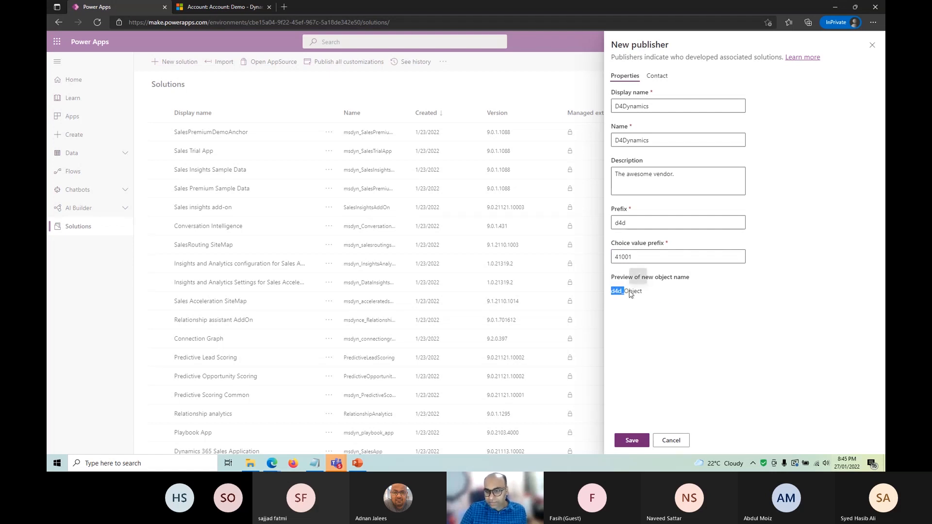
{"action": "left_click", "coordinate": [689, 295]}
Try the longer prefix d4dynami for the new publisher
{"action": "left_click", "coordinate": [627, 222]}
{"action": "type", "text": "a"}
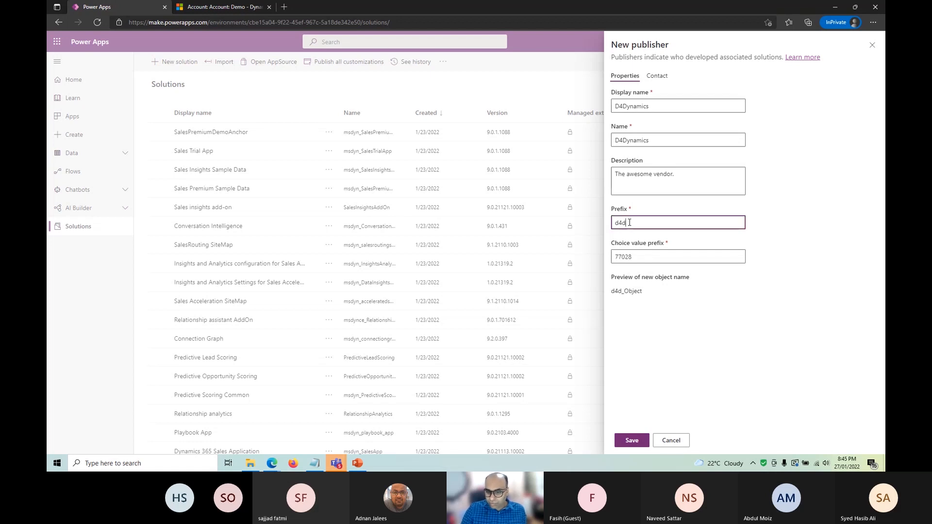
{"action": "key", "text": "BackSpace"}
{"action": "left_click_drag", "start_coordinate": [630, 223], "coordinate": [579, 226]}
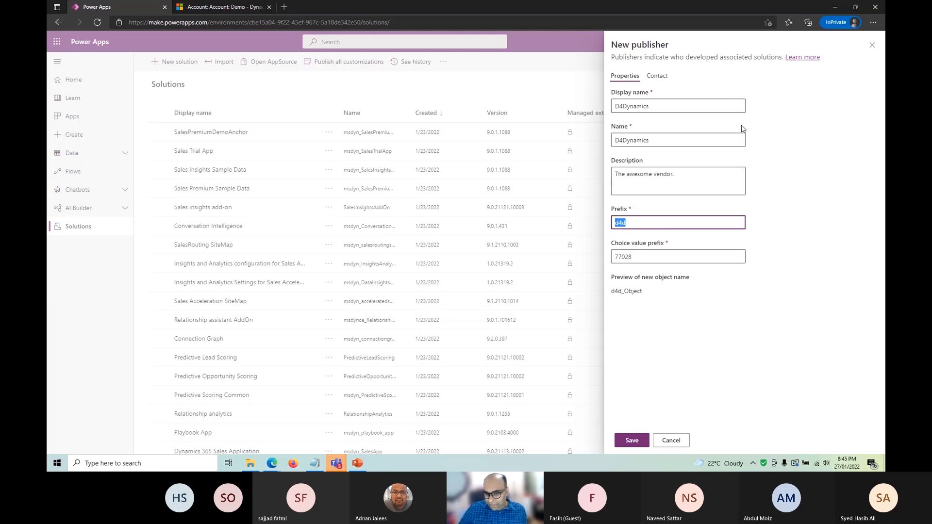
{"action": "left_click", "coordinate": [639, 223]}
{"action": "type", "text": "ynami"}
{"action": "key", "text": "Tab"}
{"action": "left_click", "coordinate": [647, 225]}
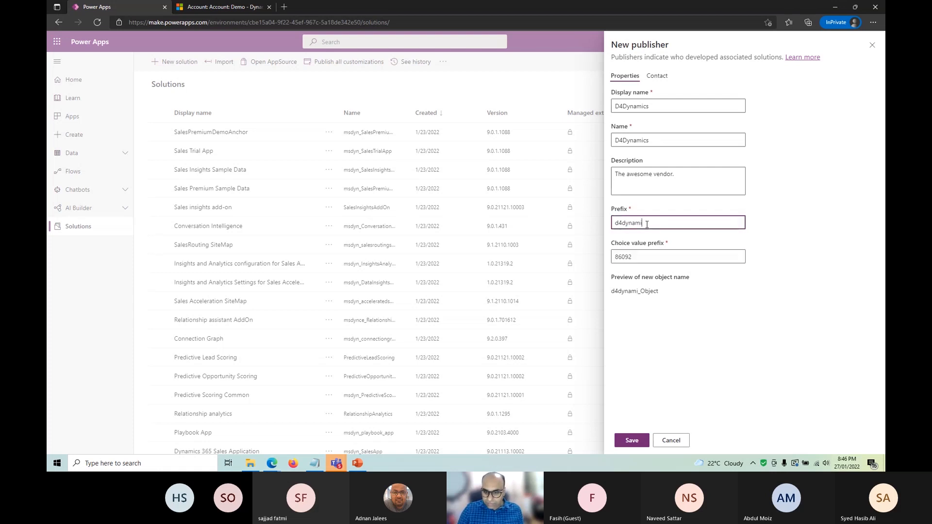
Restore the publisher's prefix to d4d
{"action": "left_click_drag", "start_coordinate": [652, 223], "coordinate": [587, 214]}
{"action": "type", "text": "d4dynam"}
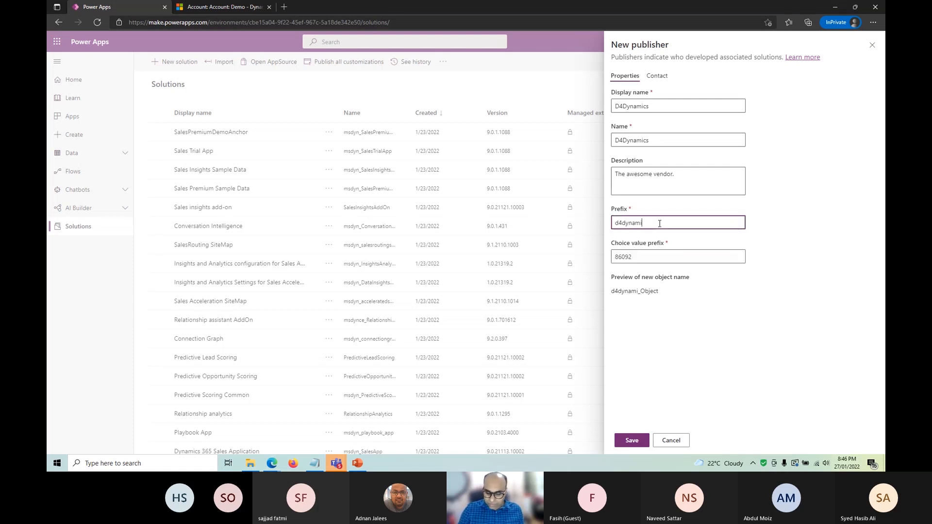
{"action": "key", "text": "BackSpace"}
{"action": "key", "text": "BackSpace"}
{"action": "key", "text": "BackSpace"}
{"action": "key", "text": "BackSpace"}
{"action": "key", "text": "Tab"}
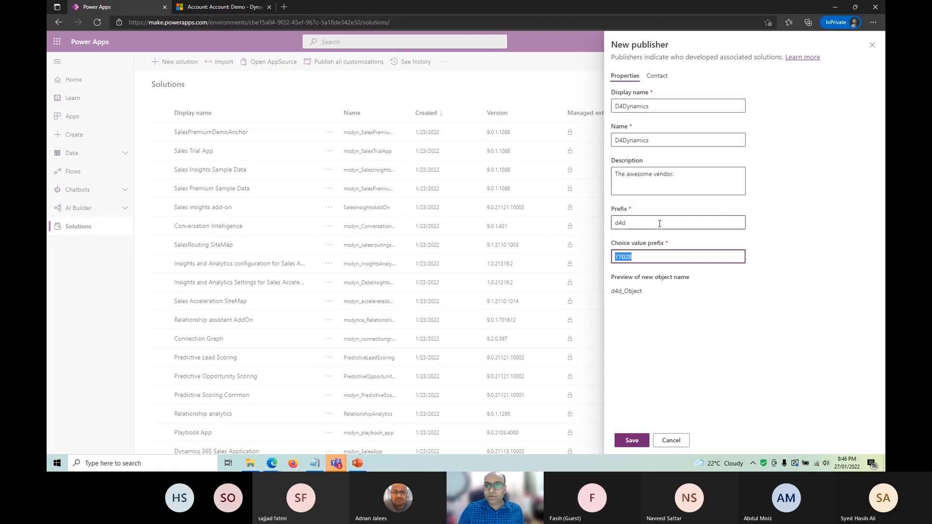
Set the publisher's choice value prefix to 41001 and check its contact details fields
{"action": "type", "text": "4100"}
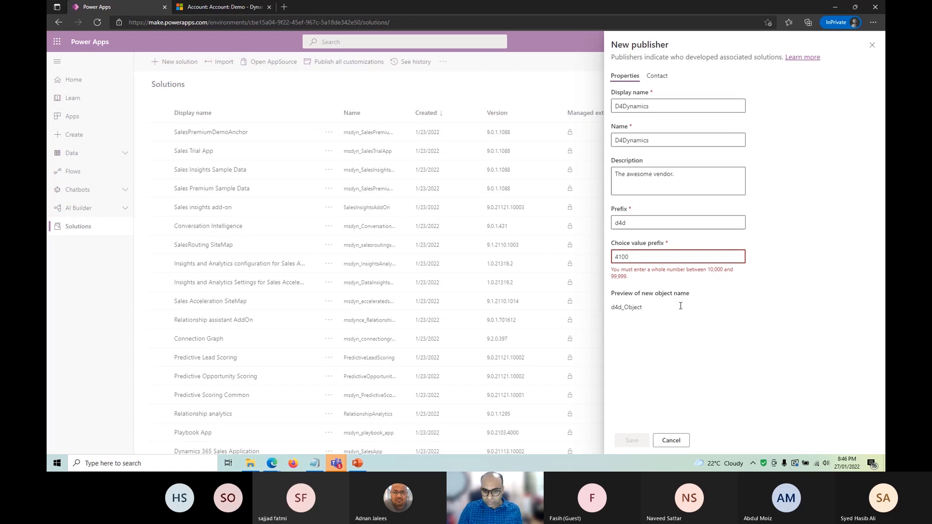
{"action": "type", "text": "1"}
{"action": "double_click", "coordinate": [632, 291]}
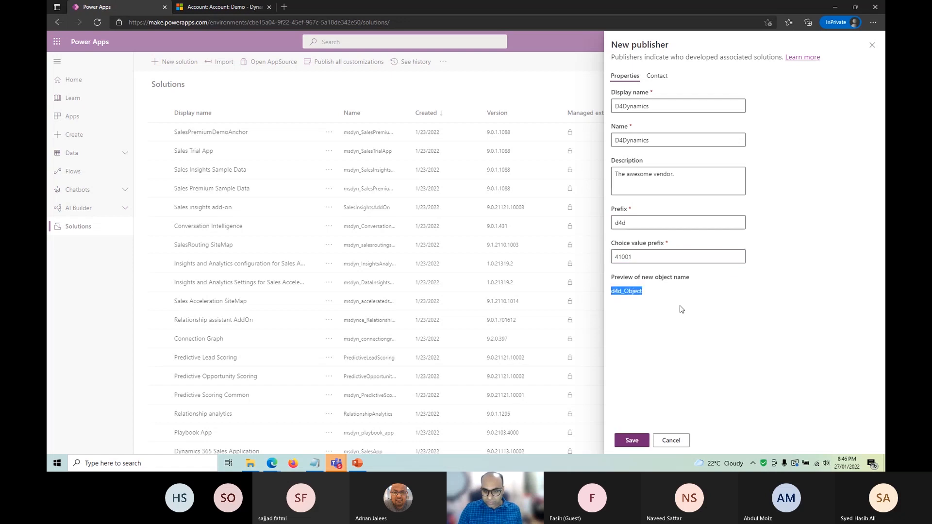
{"action": "left_click", "coordinate": [662, 77]}
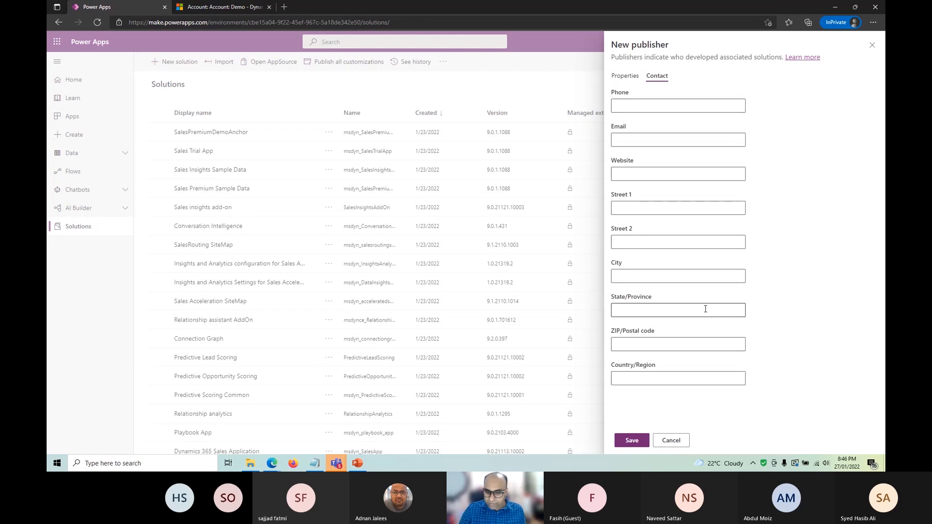
{"action": "left_click", "coordinate": [625, 75]}
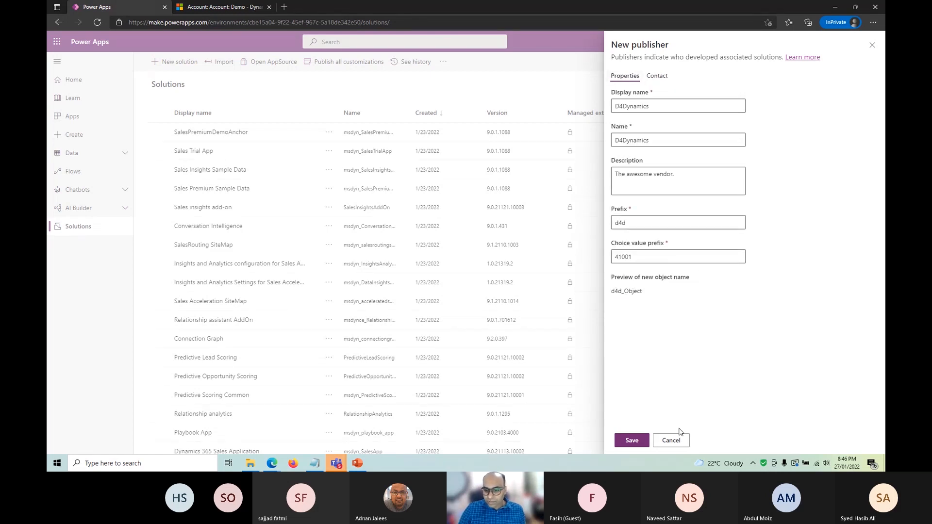
Save the new publisher and choose D4Dynamics as the publisher of the DUNS No Solution solution
{"action": "left_click", "coordinate": [632, 440]}
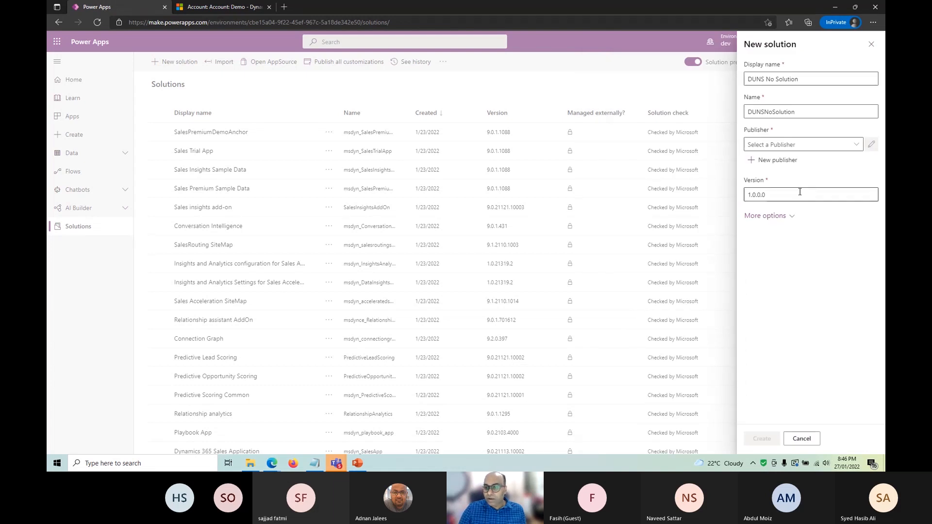
{"action": "left_click", "coordinate": [815, 145]}
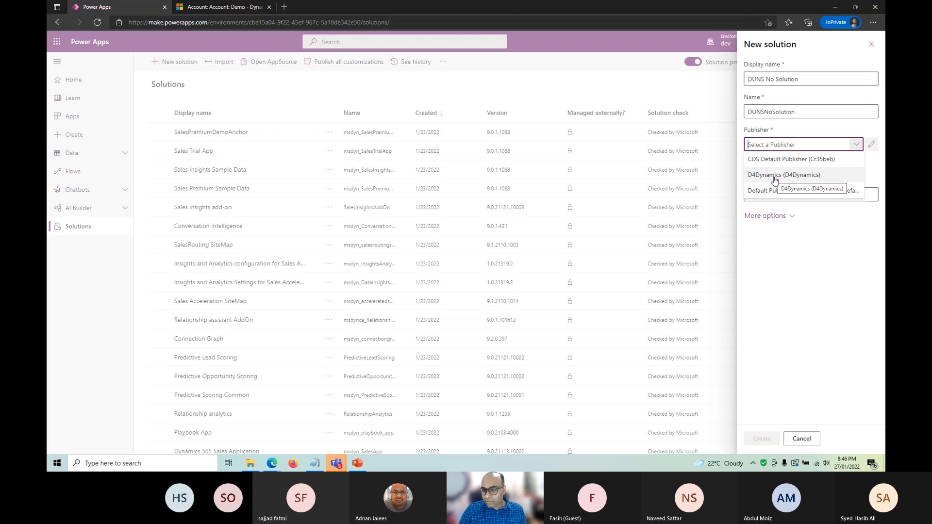
{"action": "left_click", "coordinate": [775, 176]}
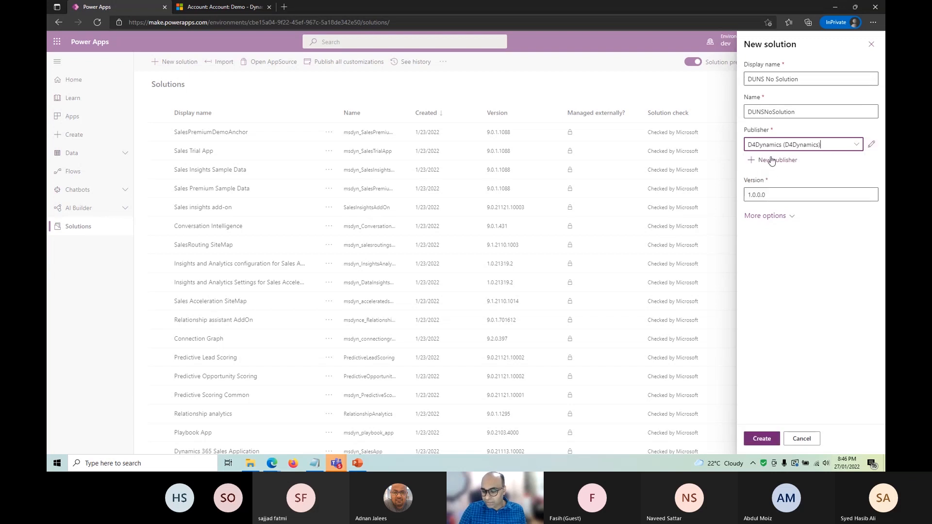
Try editing the major number of the solution's version, and restore the version to 1.0.0.0
{"action": "left_click", "coordinate": [780, 195]}
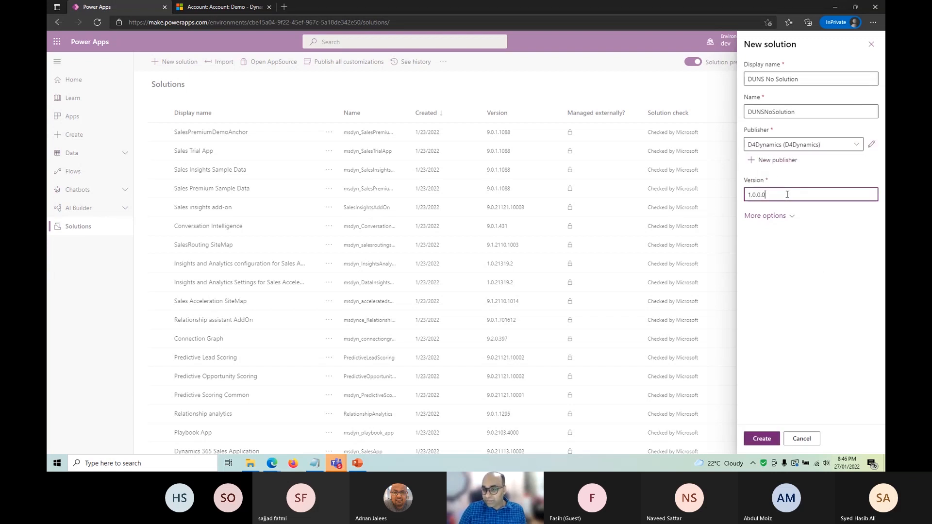
{"action": "left_click_drag", "start_coordinate": [826, 194], "coordinate": [692, 193]}
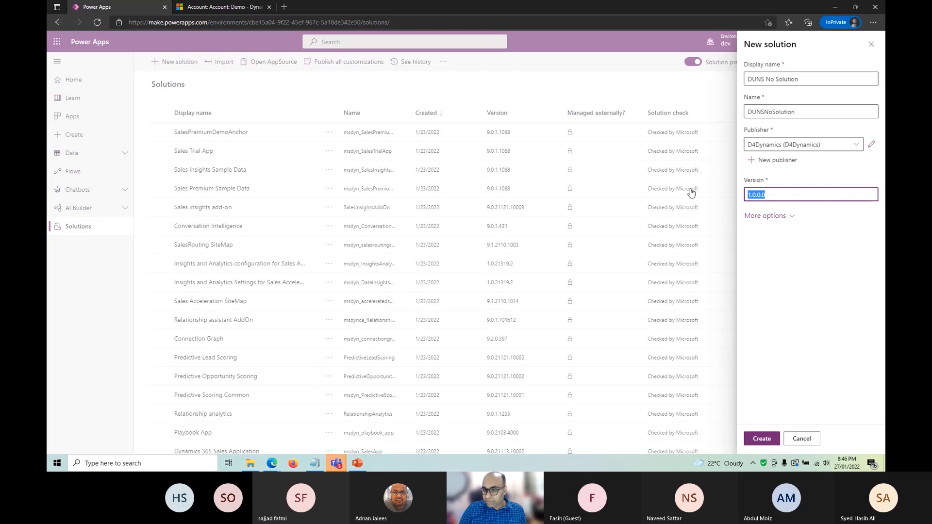
{"action": "left_click", "coordinate": [789, 195]}
{"action": "left_click_drag", "start_coordinate": [789, 195], "coordinate": [721, 195]}
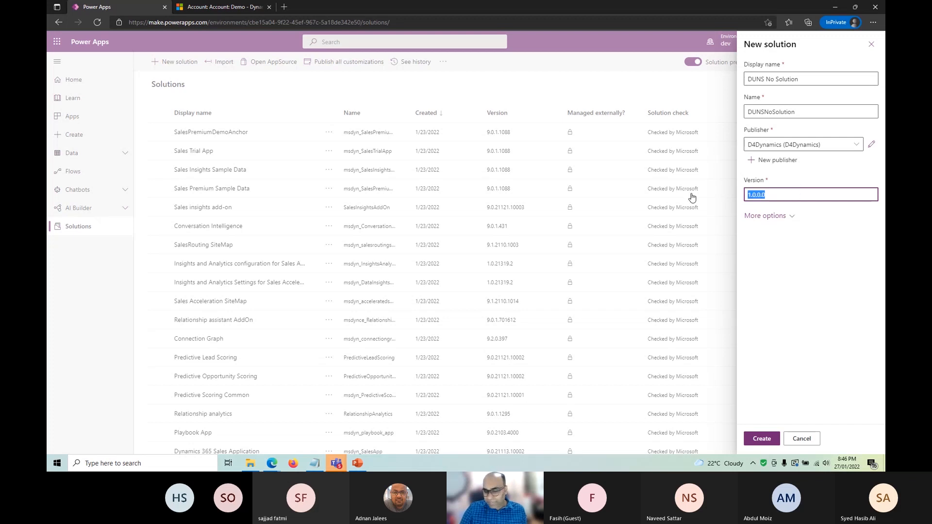
{"action": "left_click", "coordinate": [781, 195]}
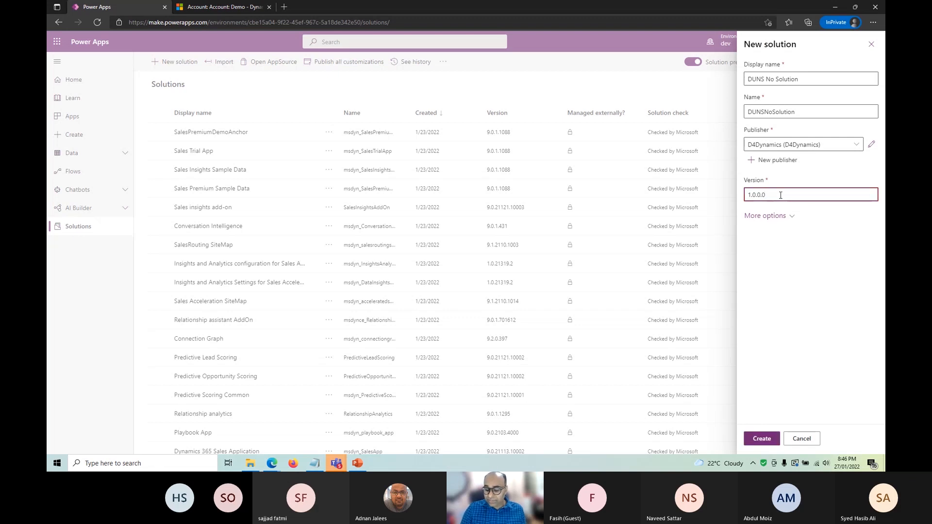
{"action": "key", "text": "Left"}
{"action": "key", "text": "Left"}
{"action": "key", "text": "Left"}
{"action": "key", "text": "Left"}
{"action": "key", "text": "Left"}
{"action": "key", "text": "Left"}
{"action": "key", "text": "BackSpace"}
{"action": "type", "text": "0"}
{"action": "key", "text": "BackSpace"}
{"action": "type", "text": "1"}
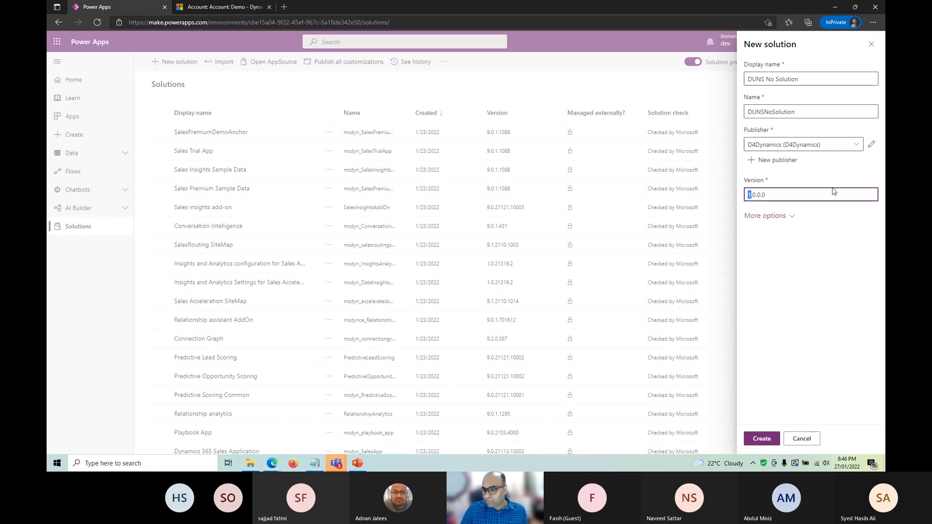
Examine the solution's additional options, including the installation date, configuration page and package type
{"action": "left_click", "coordinate": [793, 217]}
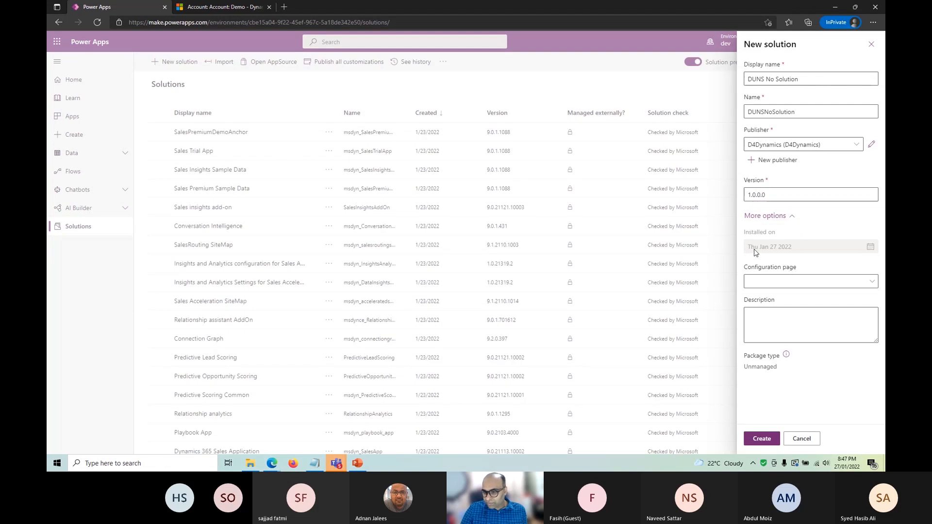
{"action": "left_click_drag", "start_coordinate": [749, 247], "coordinate": [794, 248]}
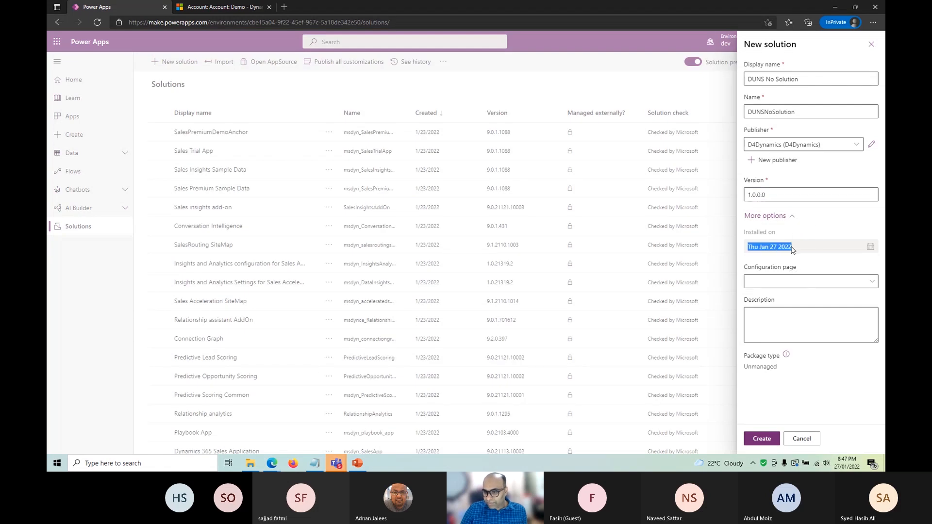
{"action": "left_click", "coordinate": [872, 285]}
{"action": "left_click", "coordinate": [792, 292]}
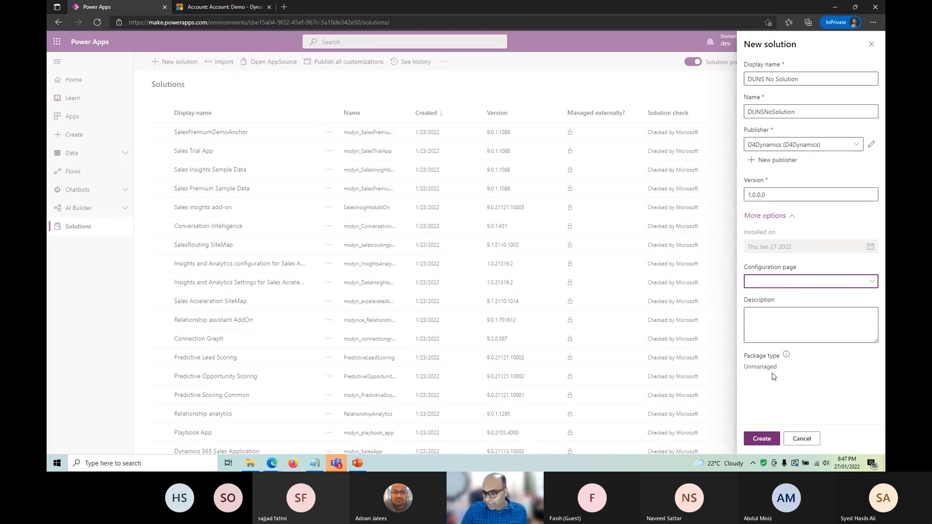
{"action": "double_click", "coordinate": [756, 368]}
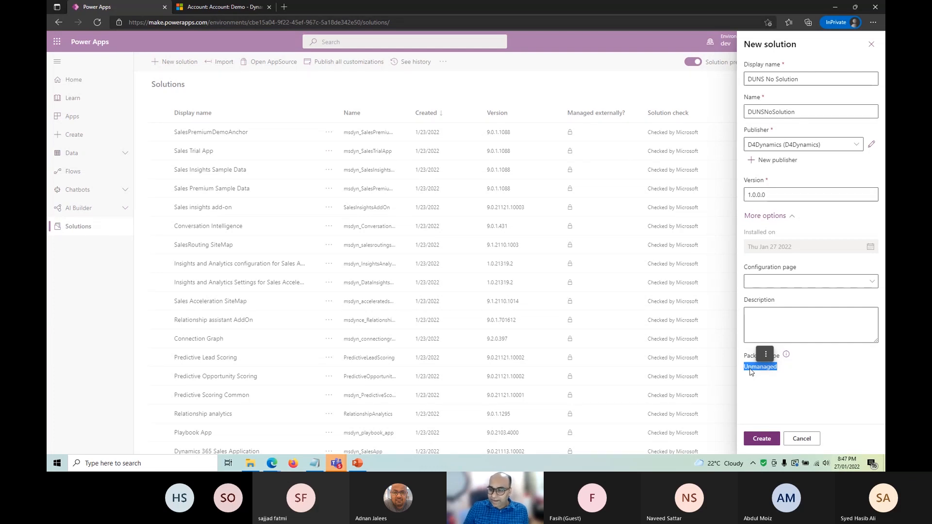
{"action": "left_click", "coordinate": [751, 369]}
{"action": "left_click_drag", "start_coordinate": [751, 369], "coordinate": [780, 369]}
{"action": "left_click", "coordinate": [803, 374]}
{"action": "double_click", "coordinate": [761, 365]}
Create the DUNS No Solution solution and open its list of tables
{"action": "left_click", "coordinate": [760, 439]}
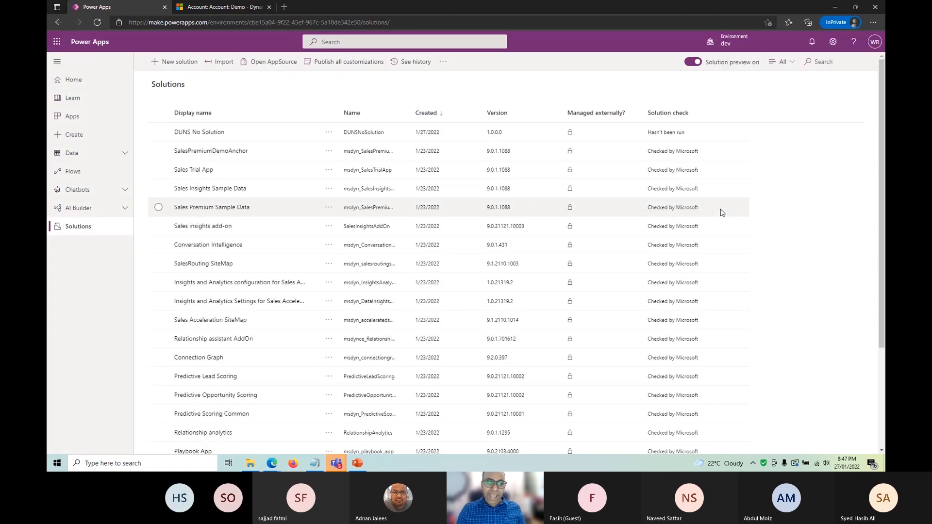
{"action": "left_click", "coordinate": [203, 135]}
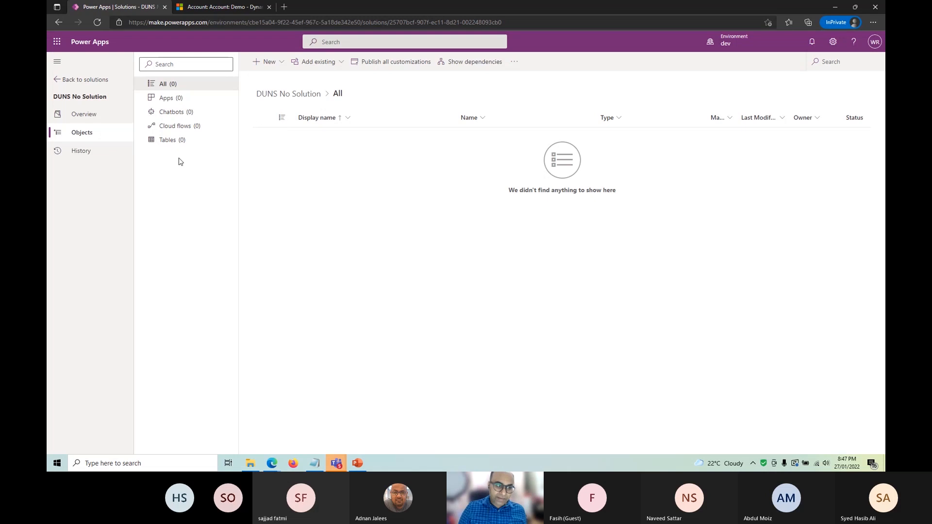
{"action": "left_click", "coordinate": [180, 141]}
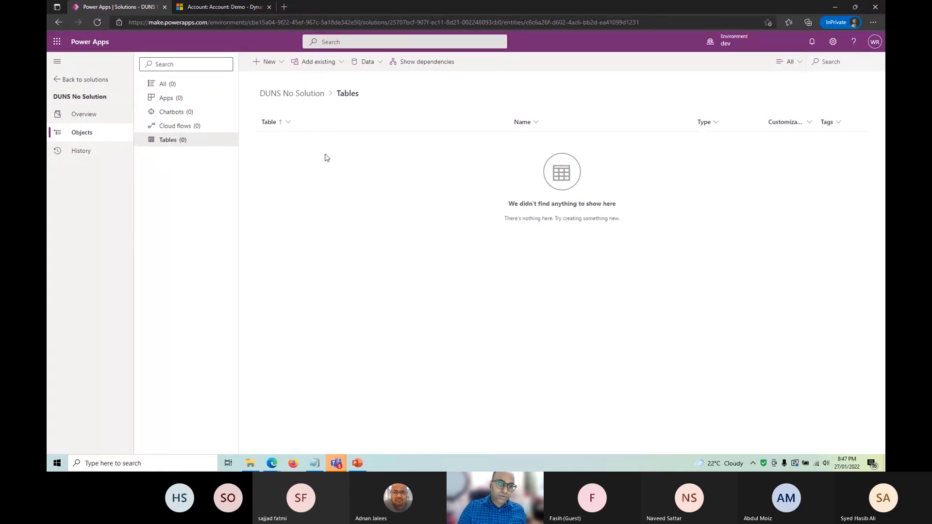
Check which types of new components can be created in the solution
{"action": "left_click", "coordinate": [268, 61]}
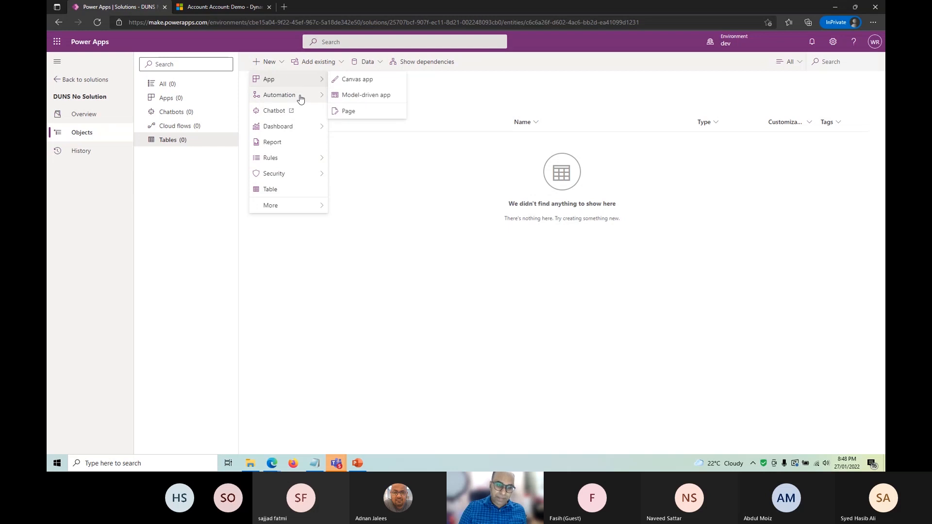
{"action": "mouse_move", "coordinate": [304, 208]}
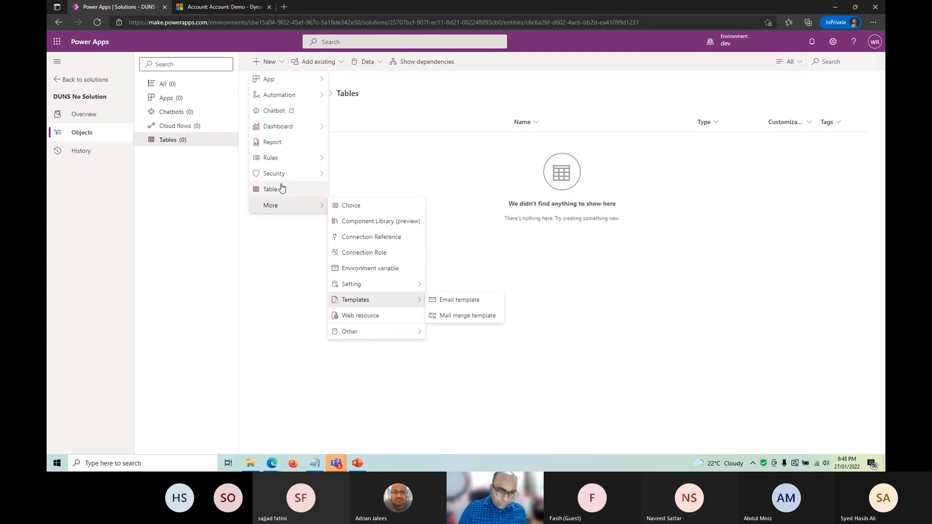
{"action": "left_click", "coordinate": [345, 131]}
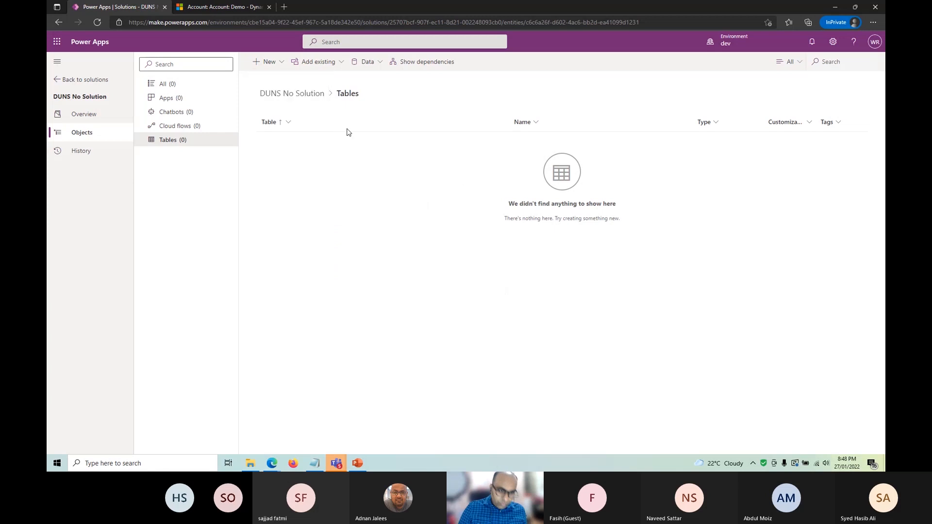
Start adding existing tables to the solution, with only the Account table selected
{"action": "left_click", "coordinate": [319, 63]}
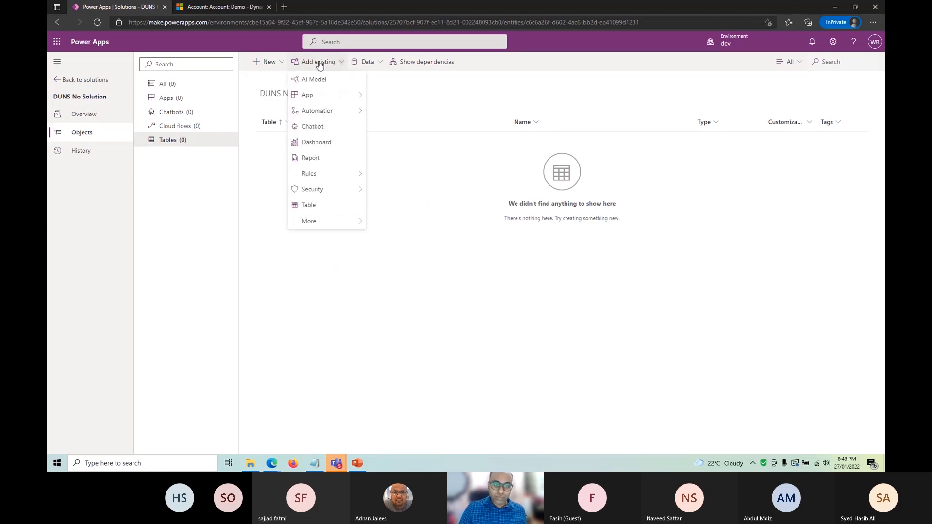
{"action": "left_click", "coordinate": [328, 210]}
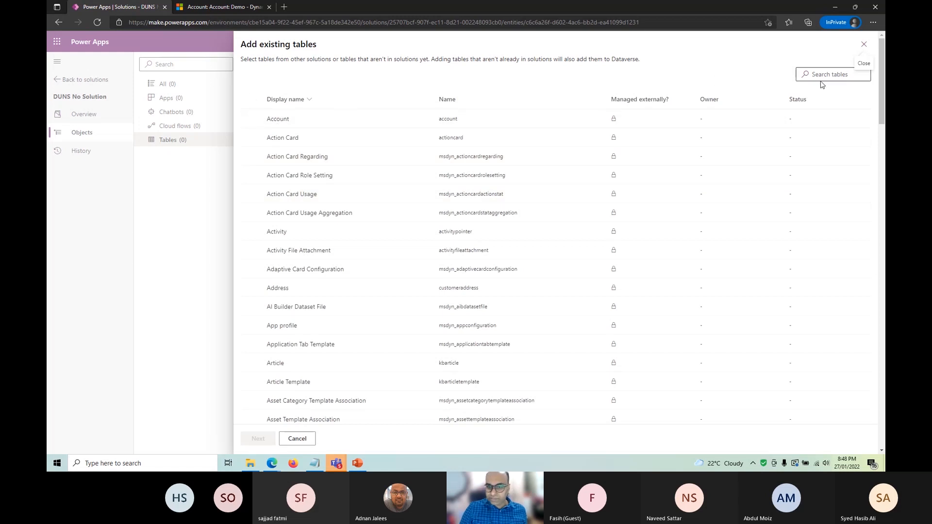
{"action": "left_click", "coordinate": [252, 119]}
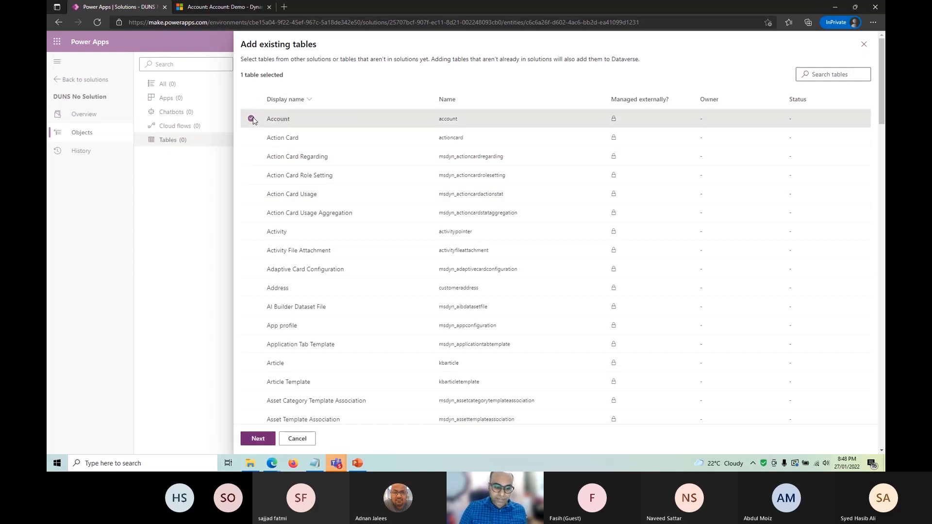
{"action": "left_click", "coordinate": [251, 232]}
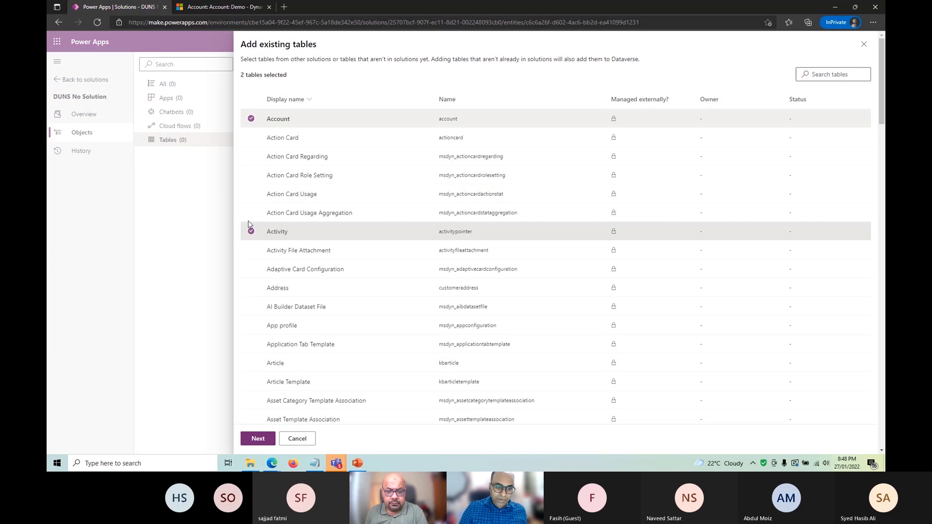
{"action": "left_click", "coordinate": [248, 233]}
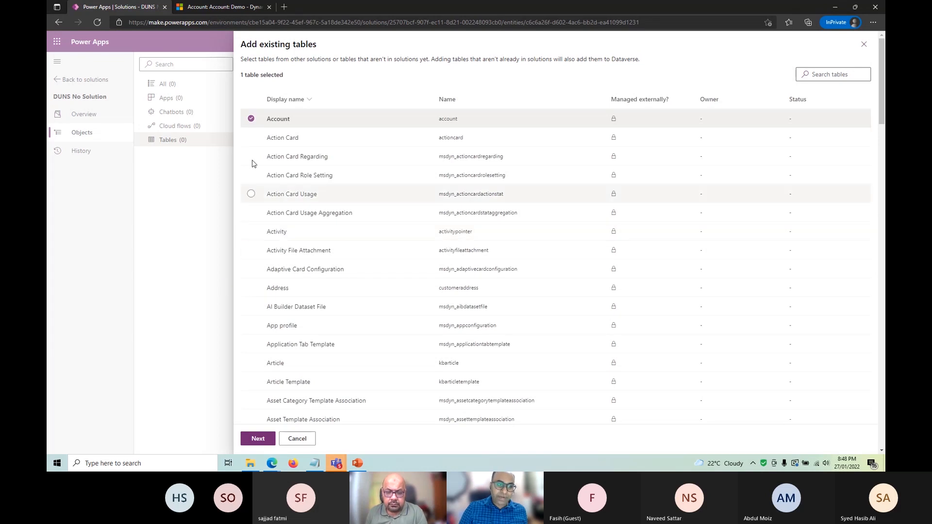
Add the selected Account table to the solution without any components or metadata, and open the table
{"action": "left_click", "coordinate": [258, 440]}
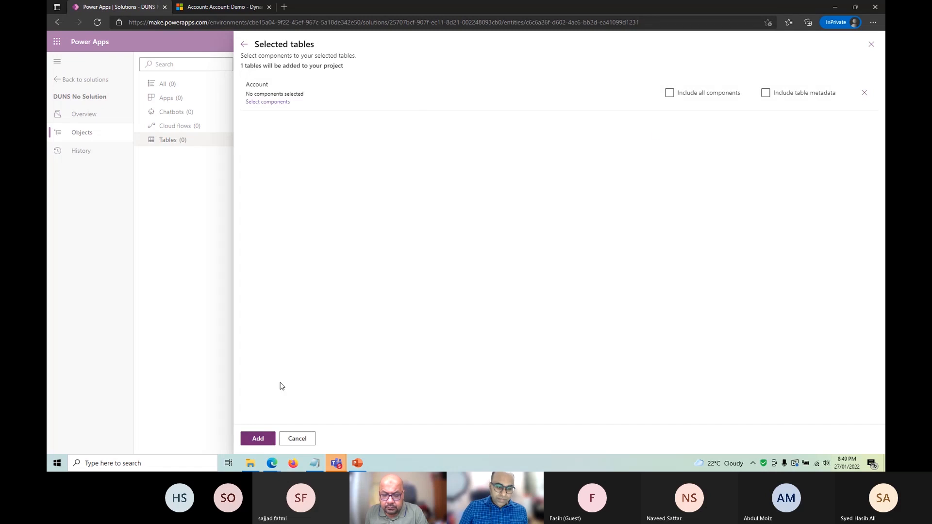
{"action": "left_click", "coordinate": [259, 438]}
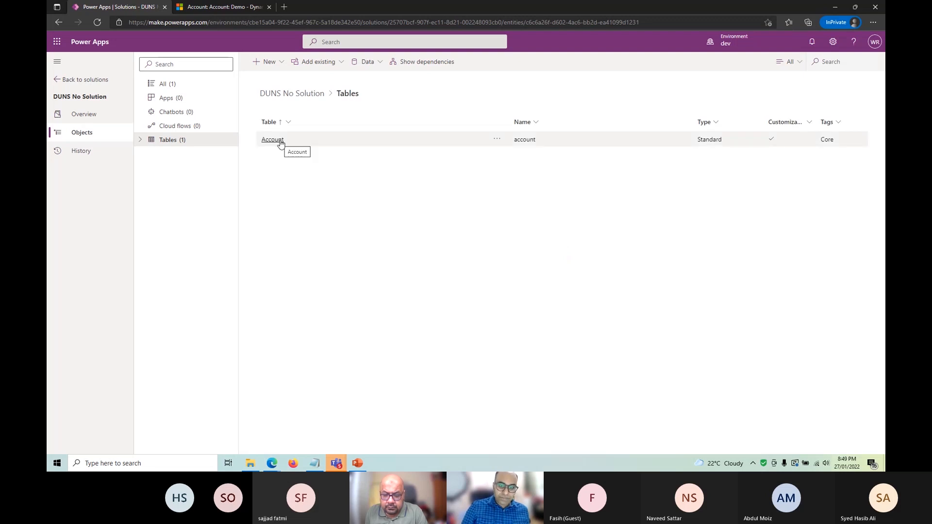
{"action": "left_click", "coordinate": [273, 140]}
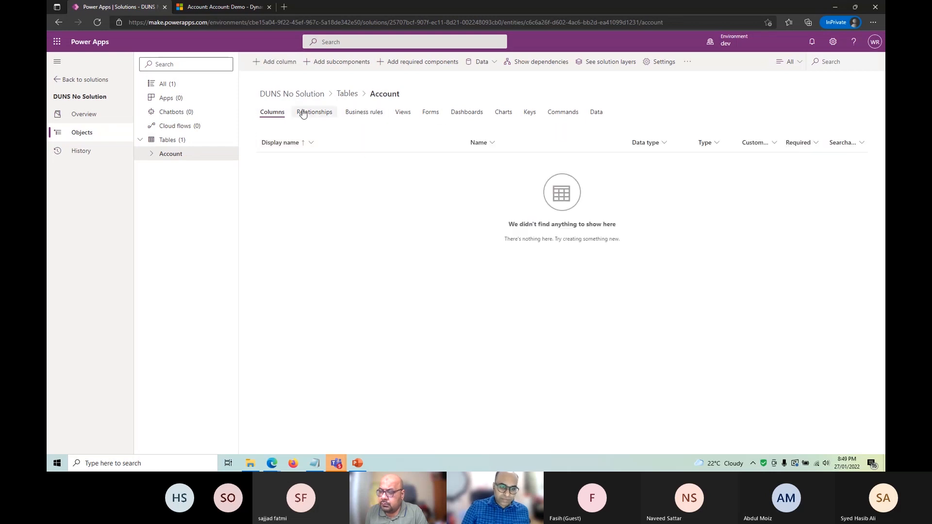
Look through the Account table's relationships and views, and return to its columns
{"action": "left_click", "coordinate": [318, 113]}
{"action": "left_click", "coordinate": [411, 116]}
{"action": "left_click", "coordinate": [275, 114]}
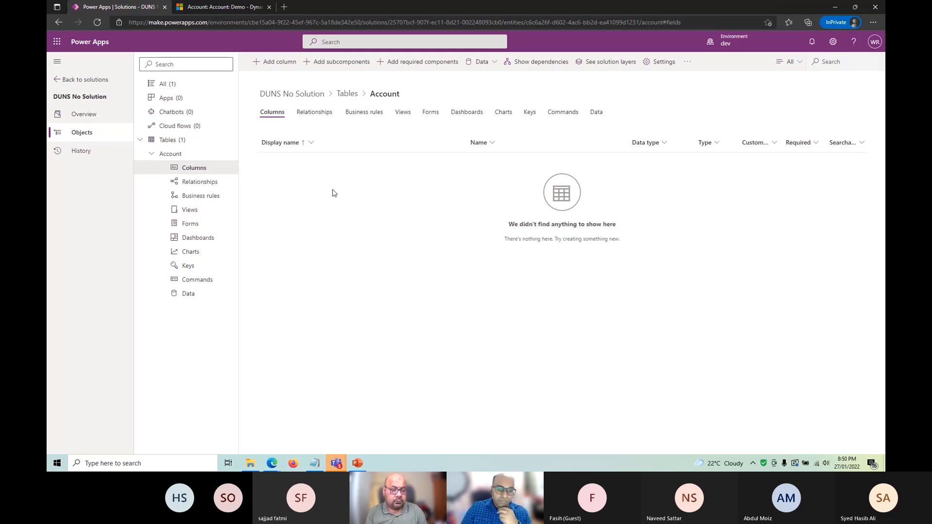
{"action": "left_click", "coordinate": [280, 63]}
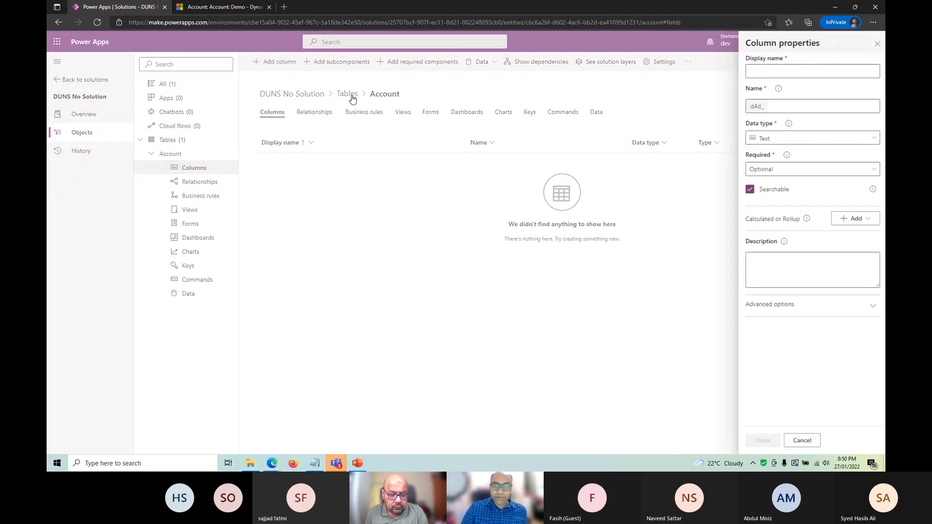
{"action": "left_click", "coordinate": [771, 72]}
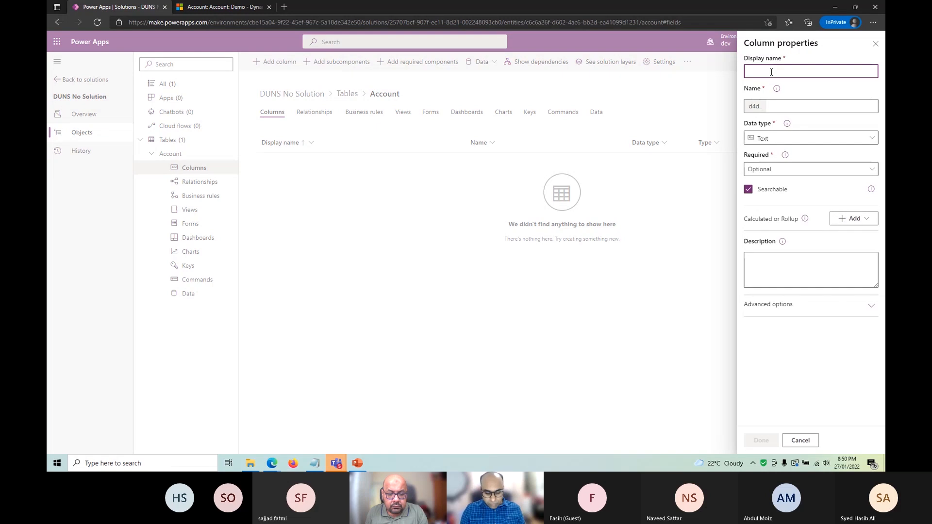
{"action": "type", "text": "Fomration"}
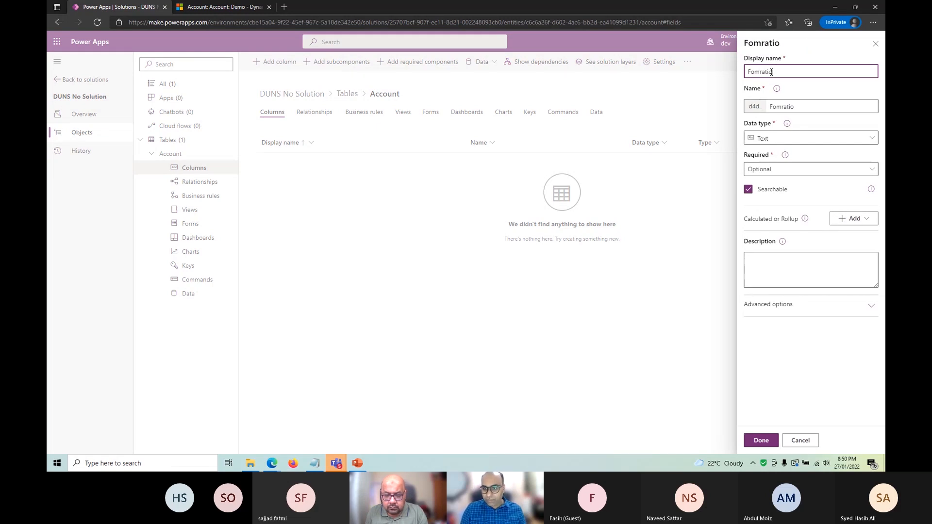
{"action": "key", "text": "Tab"}
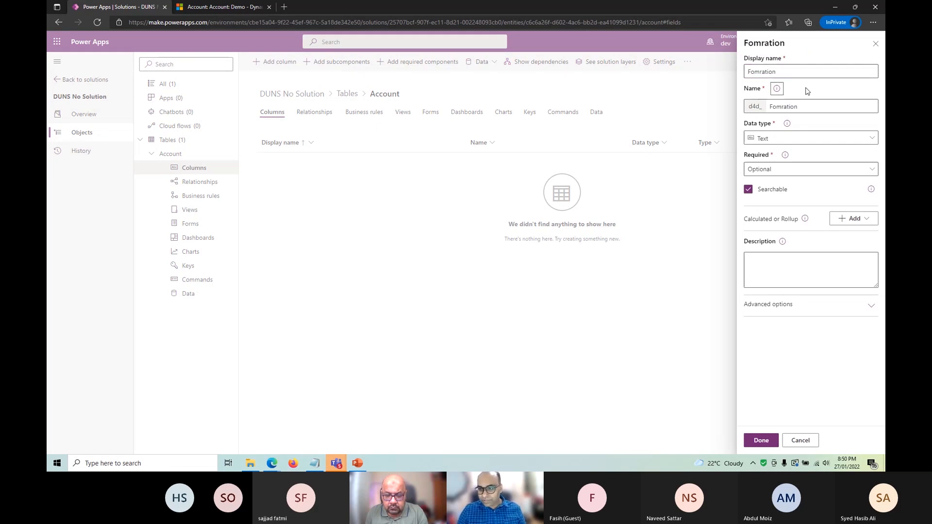
{"action": "key", "text": "Tab"}
{"action": "left_click", "coordinate": [793, 440]}
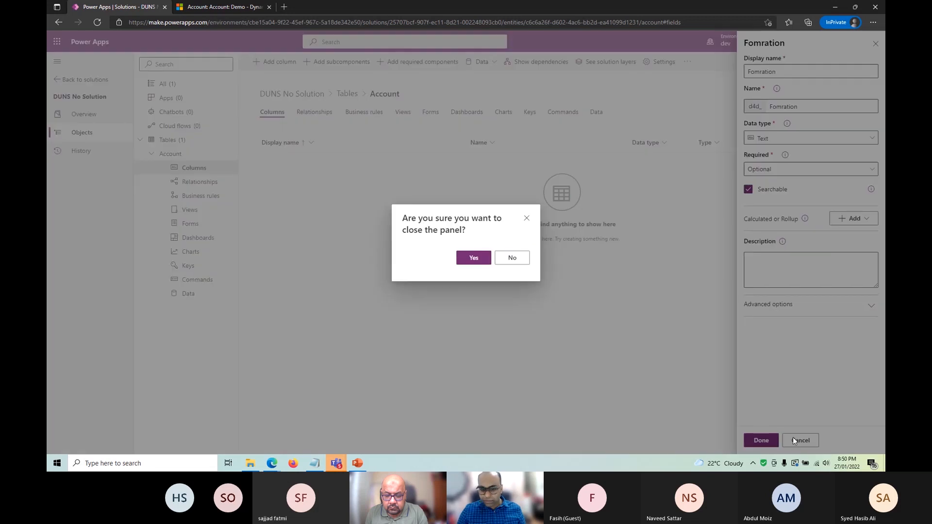
{"action": "left_click", "coordinate": [474, 258]}
Start a new column on the Account table with the display name Formation Date
{"action": "left_click", "coordinate": [275, 62]}
{"action": "left_click", "coordinate": [792, 71]}
{"action": "type", "text": "Formation D"}
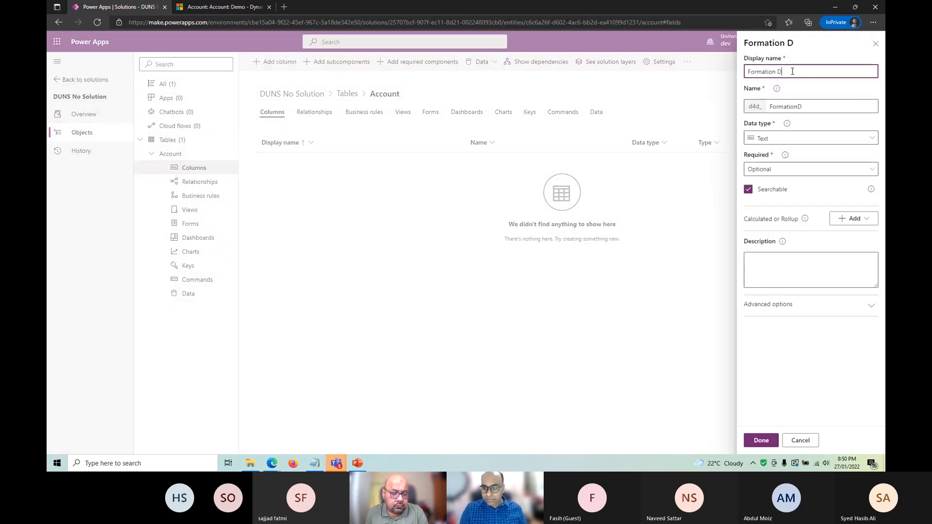
{"action": "type", "text": "ate"}
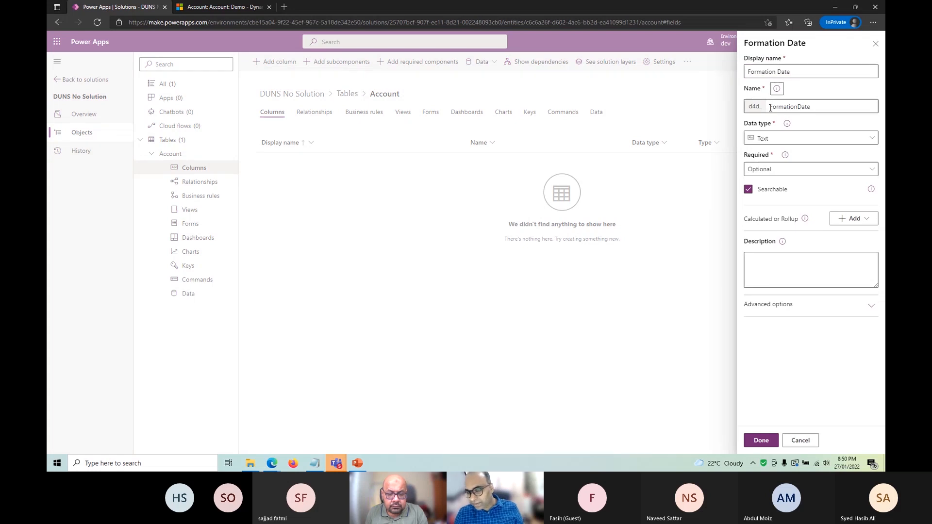
Examine the new column's schema name, the available data types and the requirement options
{"action": "double_click", "coordinate": [811, 106]}
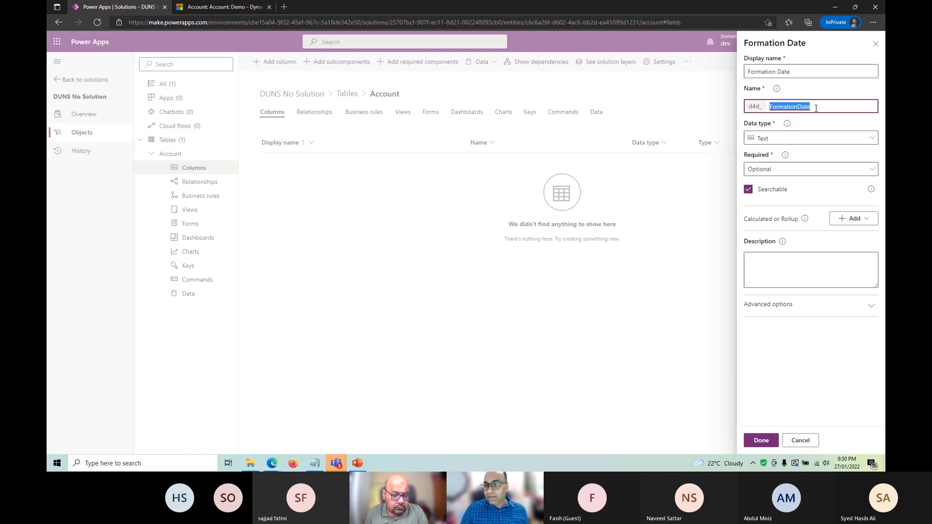
{"action": "left_click", "coordinate": [825, 108]}
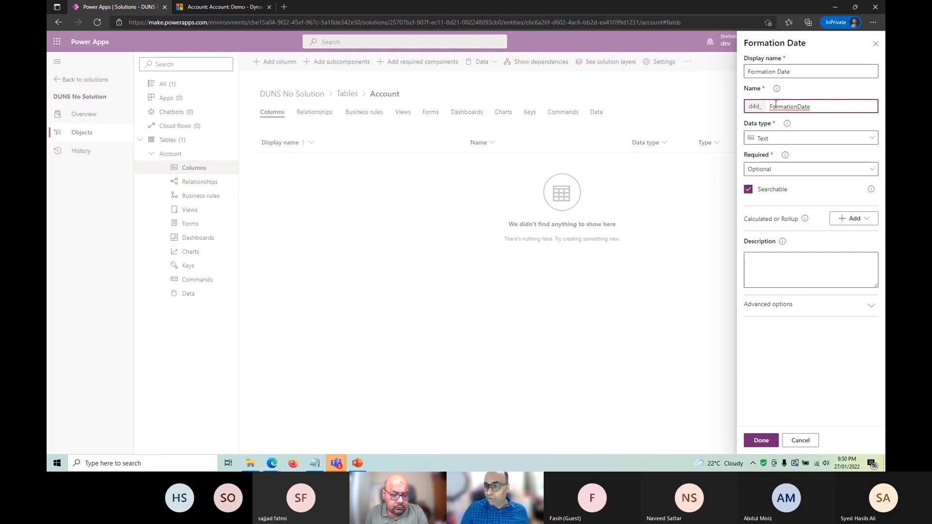
{"action": "type", "text": "1"}
{"action": "key", "text": "BackSpace"}
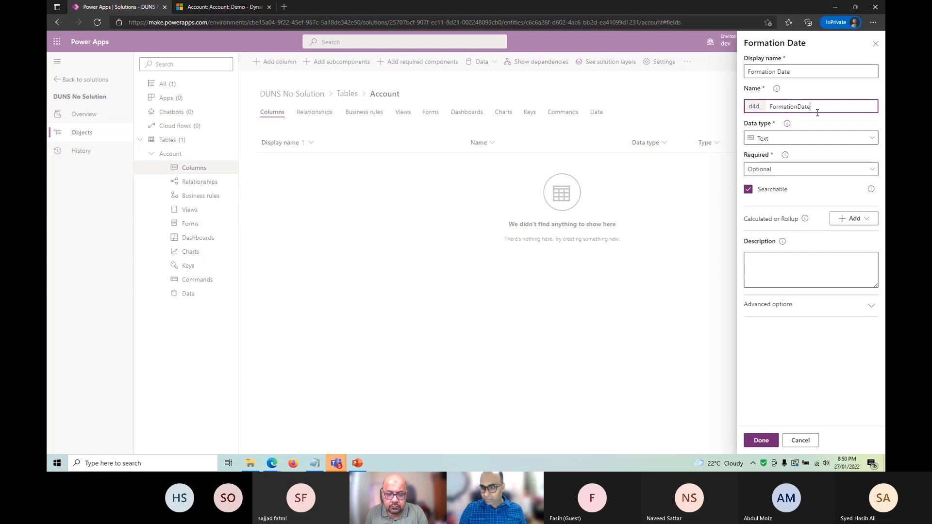
{"action": "left_click", "coordinate": [805, 143]}
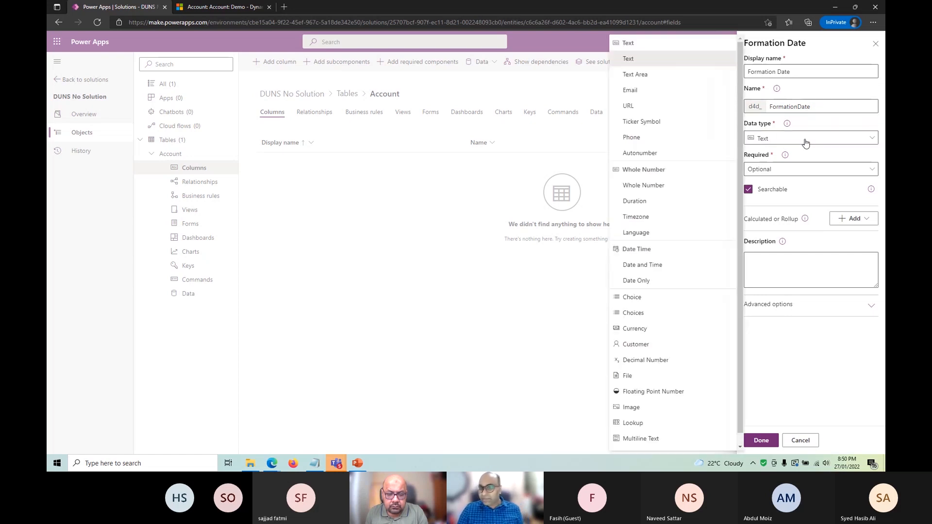
{"action": "left_click", "coordinate": [805, 143]}
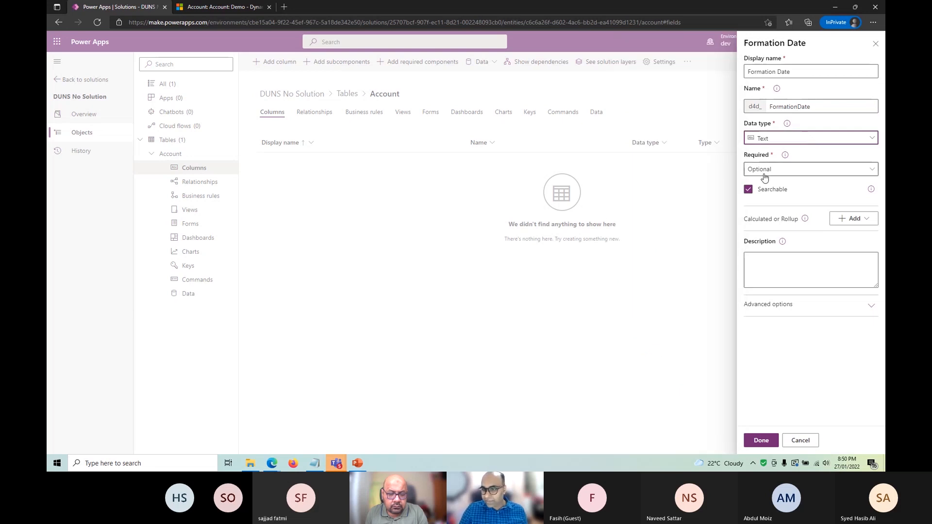
{"action": "left_click", "coordinate": [788, 176]}
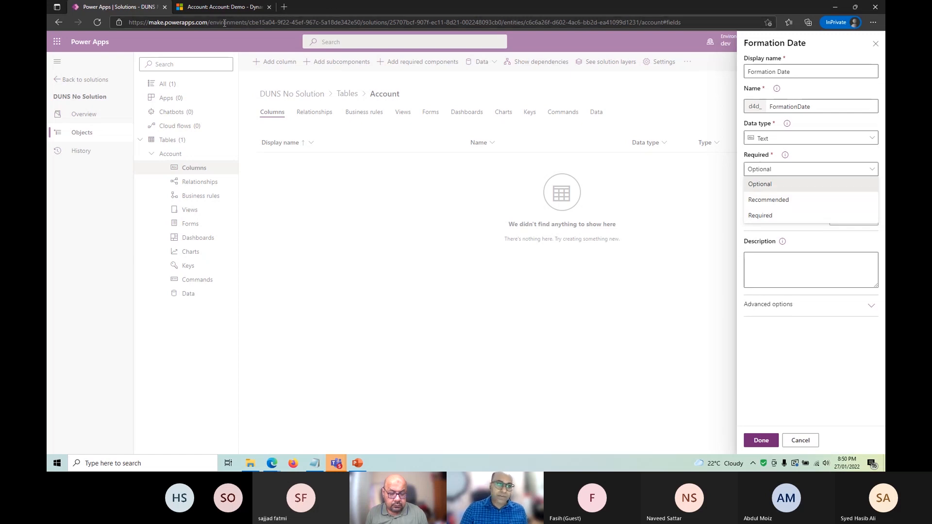
Switch to the Demo account in Dynamics 365, try saving it with an empty Account Name, and restore the name as Demo
{"action": "left_click", "coordinate": [221, 6]}
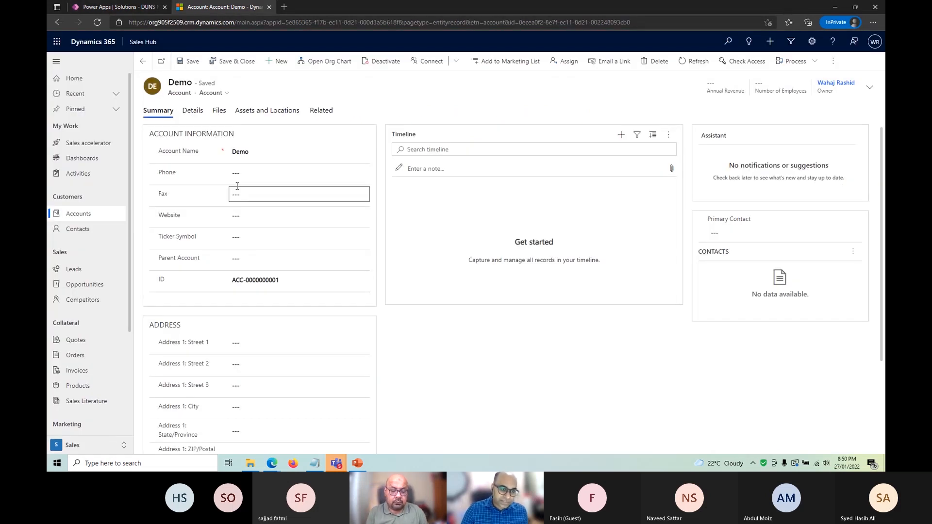
{"action": "left_click", "coordinate": [269, 154]}
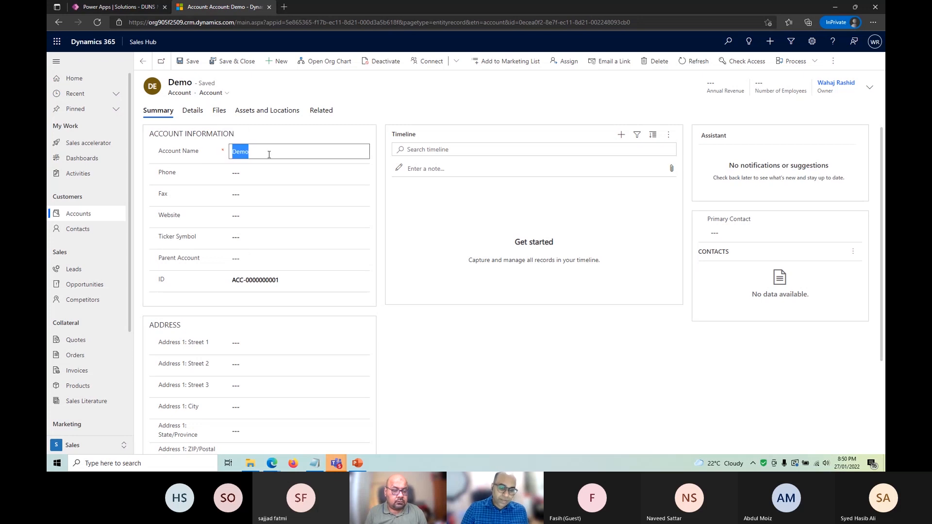
{"action": "key", "text": "BackSpace"}
{"action": "key", "text": "ctrl+s"}
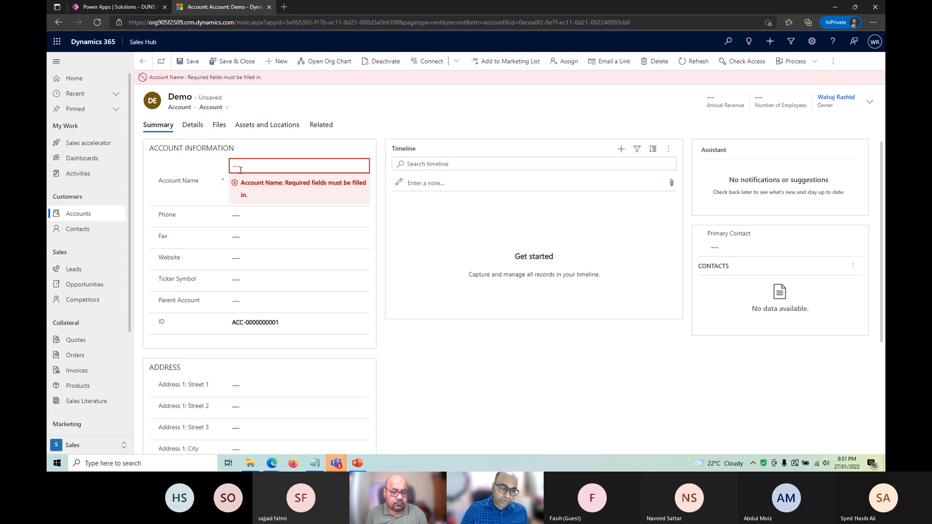
{"action": "type", "text": "Demo"}
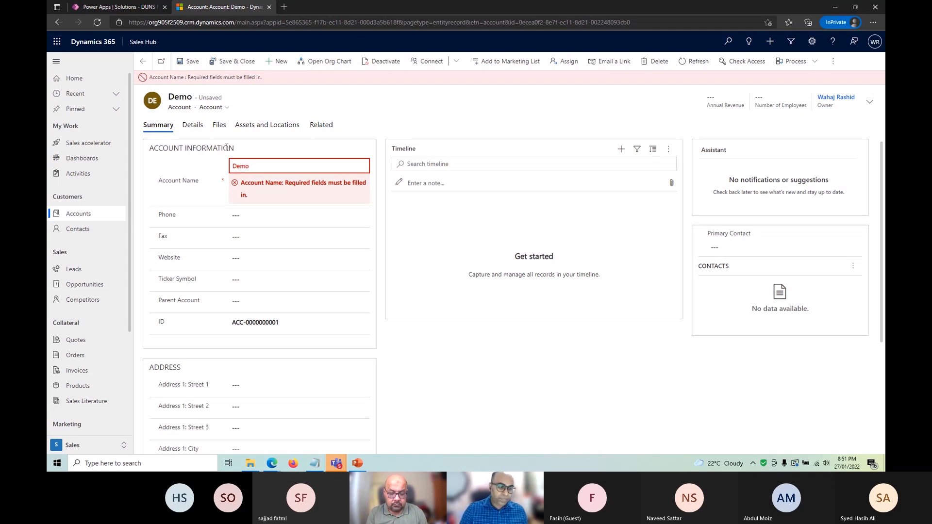
{"action": "left_click", "coordinate": [188, 61]}
Examine the Demo account's summary and details fields, including the Website field, to compare mandatory and non-mandatory fields
{"action": "scroll", "coordinate": [318, 298], "scroll_direction": "down", "scroll_amount": 3}
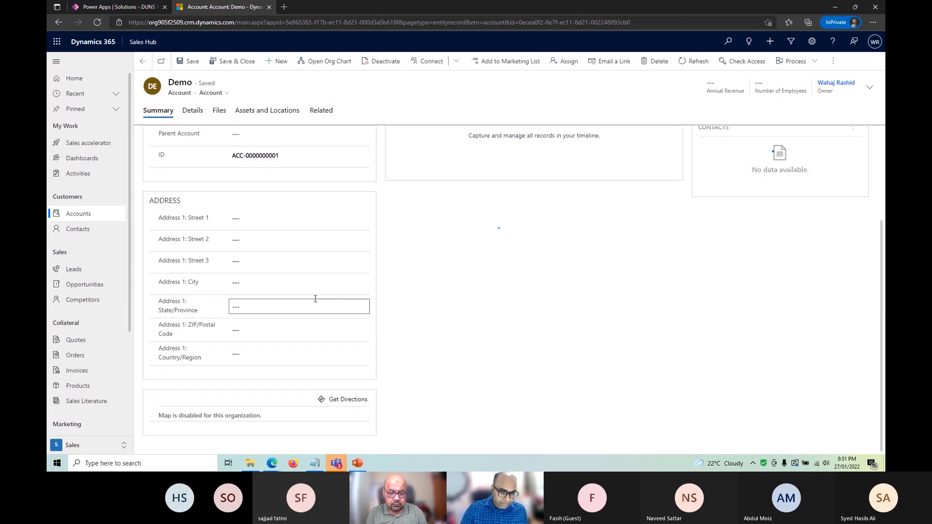
{"action": "scroll", "coordinate": [366, 321], "scroll_direction": "up", "scroll_amount": 1}
{"action": "scroll", "coordinate": [367, 321], "scroll_direction": "up", "scroll_amount": 3}
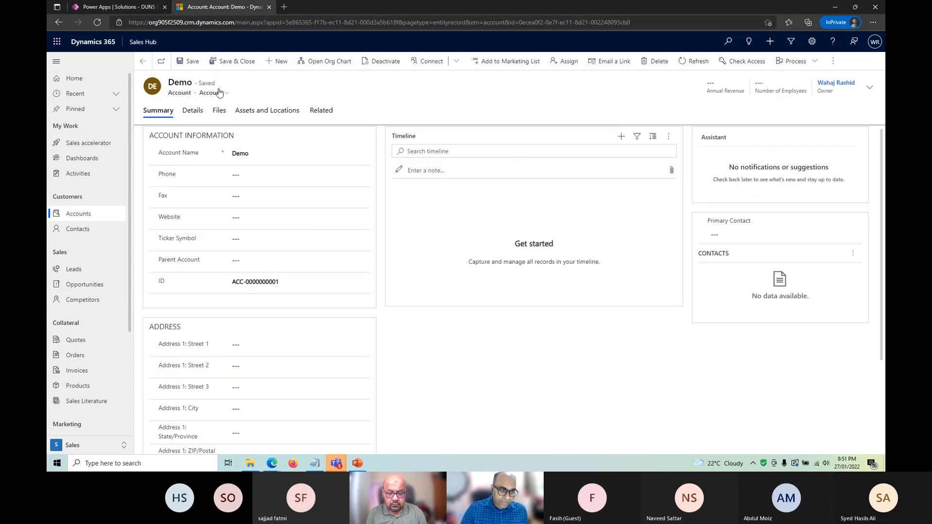
{"action": "left_click", "coordinate": [185, 115]}
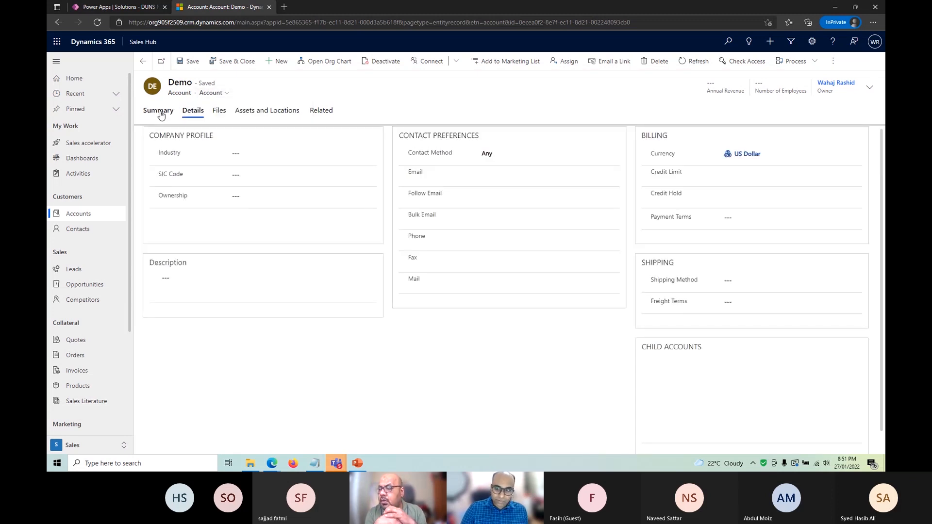
{"action": "left_click", "coordinate": [160, 111]}
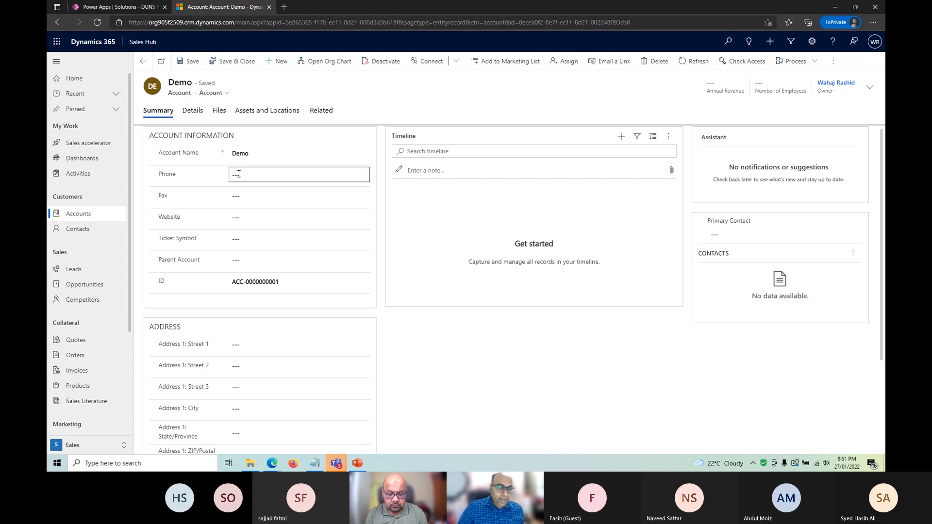
{"action": "left_click", "coordinate": [245, 219]}
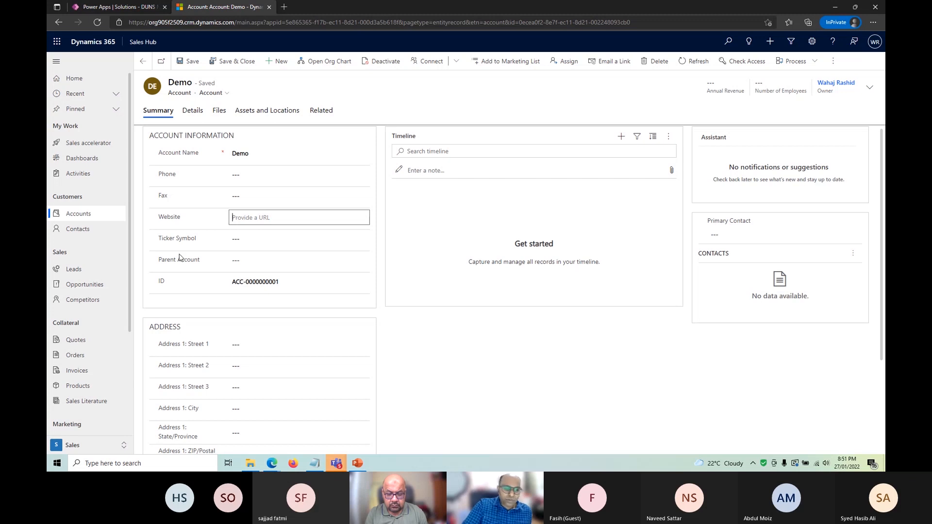
{"action": "left_click", "coordinate": [171, 223]}
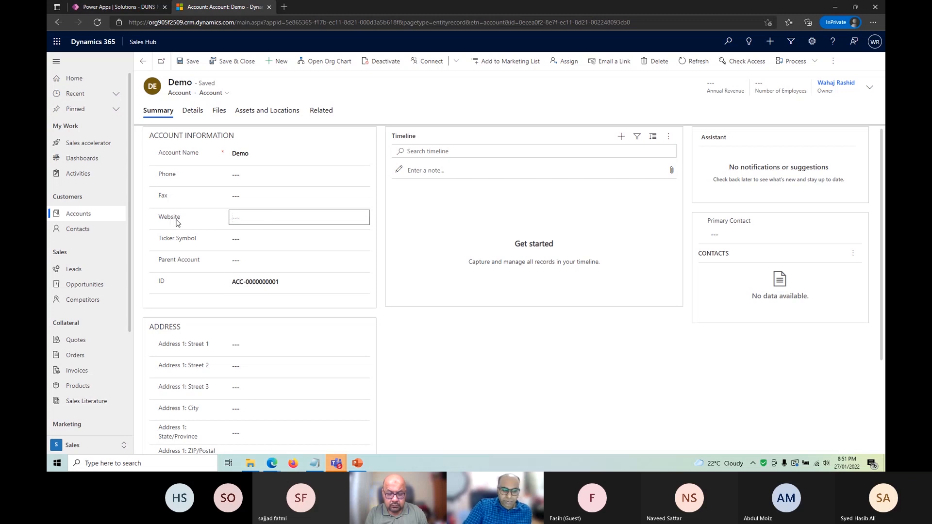
{"action": "left_click", "coordinate": [269, 224]}
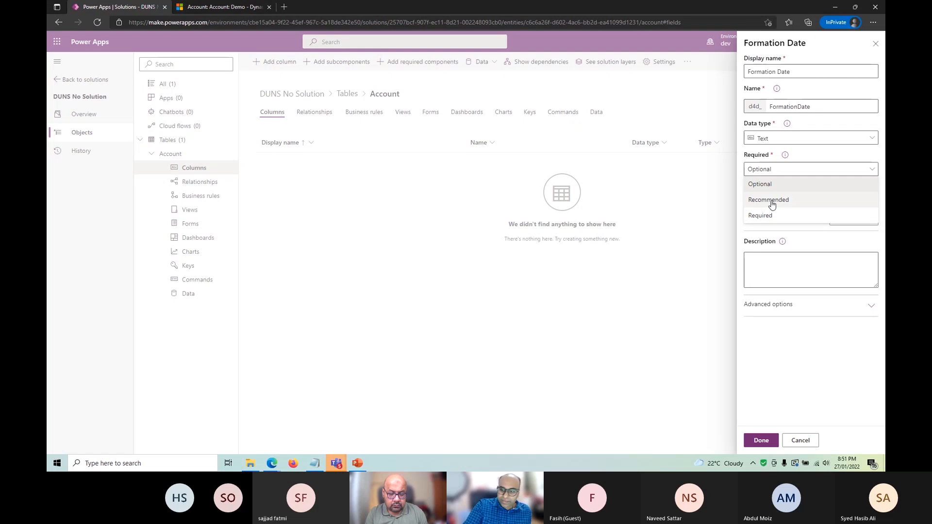
Back in Power Apps, keep the Formation Date column Optional and set its data type to Date Only
{"action": "left_click", "coordinate": [761, 184]}
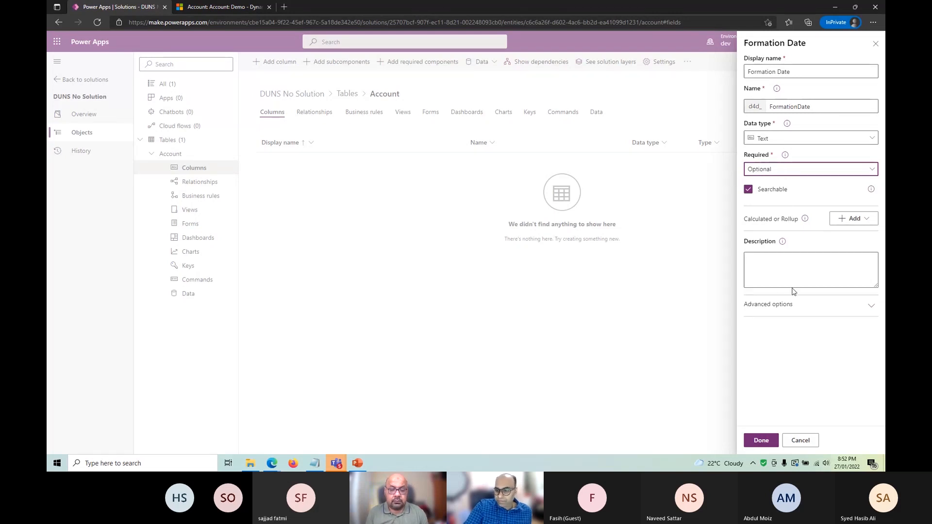
{"action": "left_click_drag", "start_coordinate": [747, 222], "coordinate": [796, 221]}
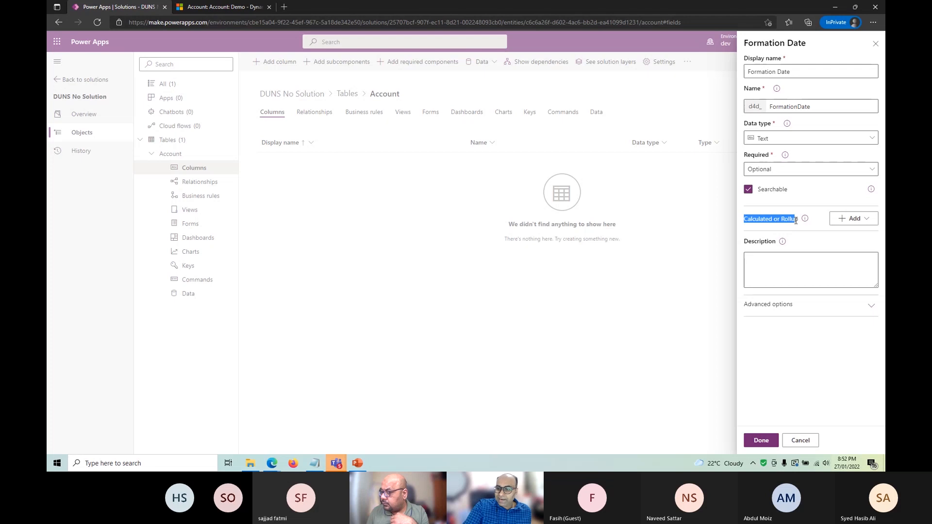
{"action": "left_click", "coordinate": [790, 221]}
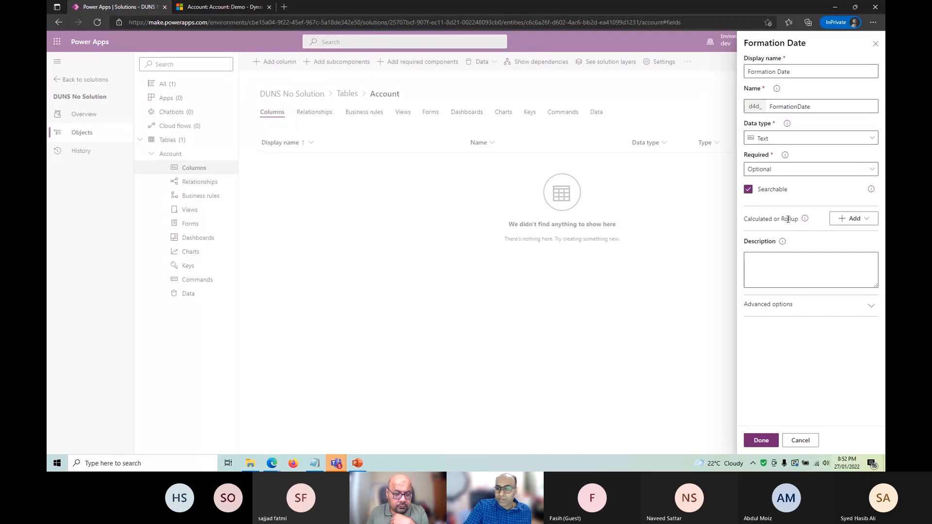
{"action": "left_click", "coordinate": [788, 141]}
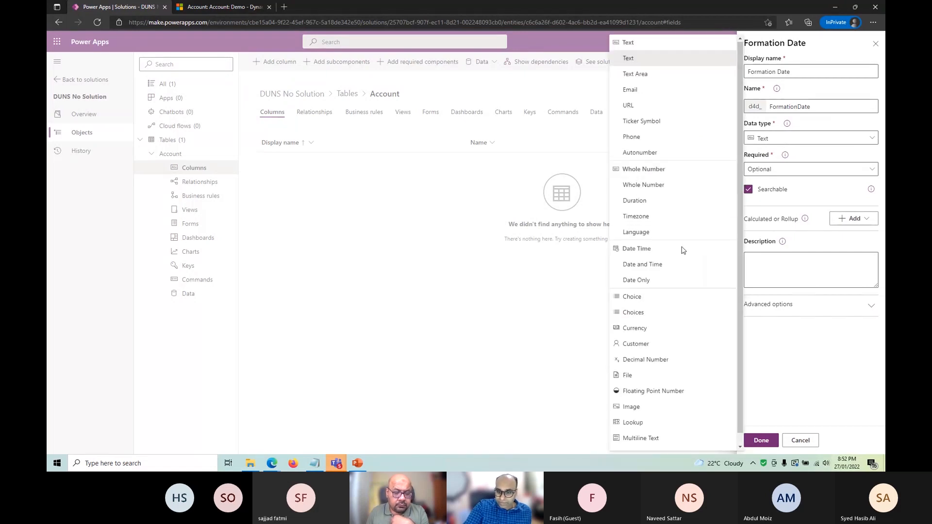
{"action": "left_click", "coordinate": [655, 281]}
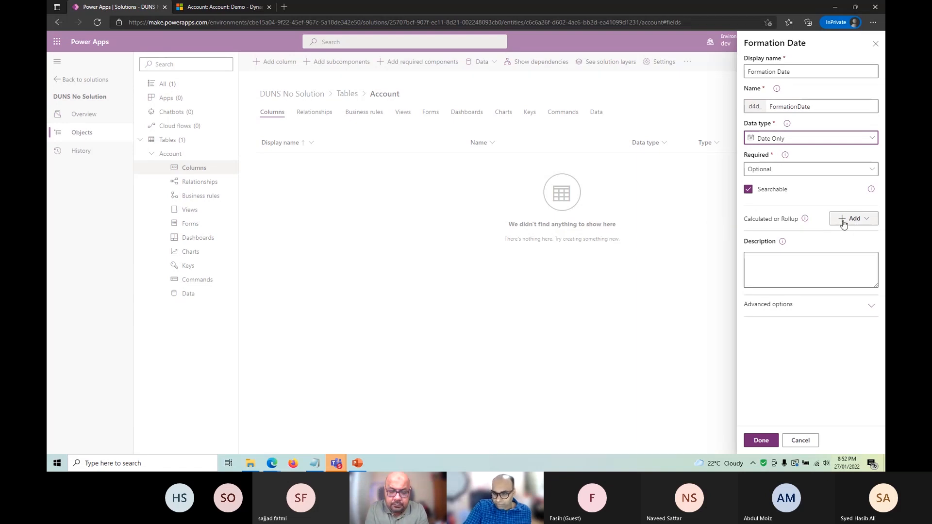
Enter the description "Capture the Formation Date of the Company." for the Formation Date column
{"action": "left_click", "coordinate": [787, 262]}
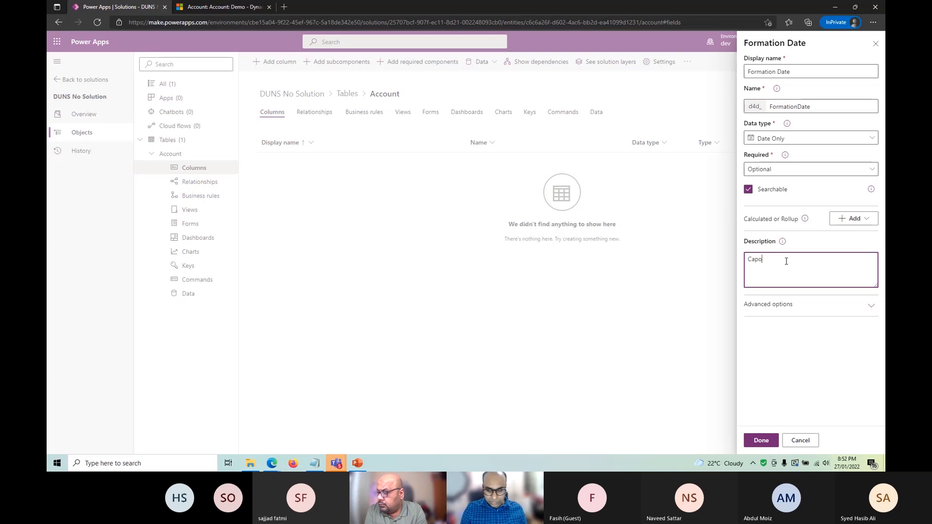
{"action": "type", "text": "ture t"}
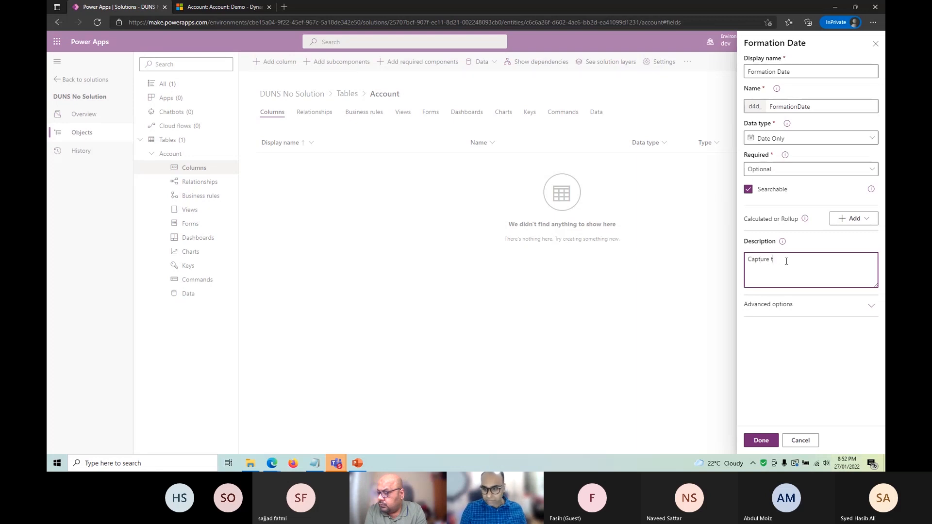
{"action": "type", "text": "he Formation Date of the"}
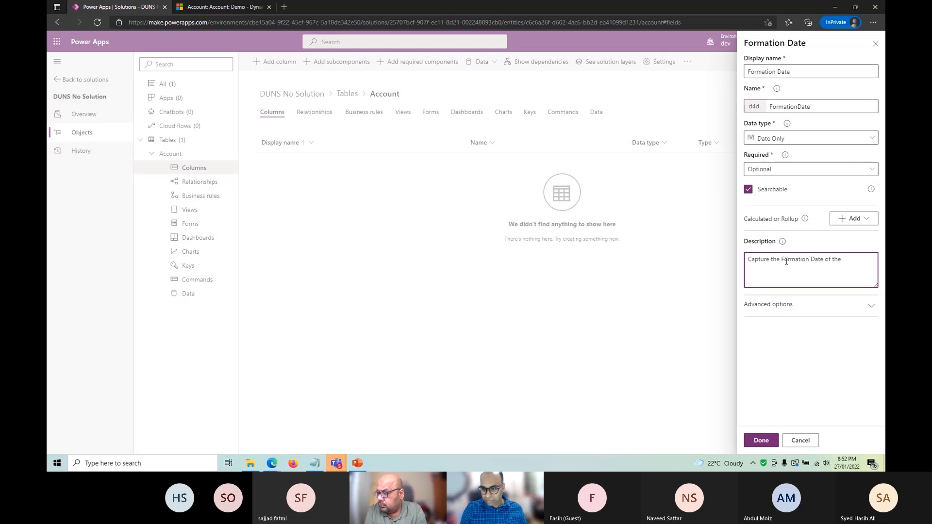
{"action": "type", "text": " Company."}
In the advanced options of the Formation Date column, set the Behavior to Date only
{"action": "left_click", "coordinate": [777, 305]}
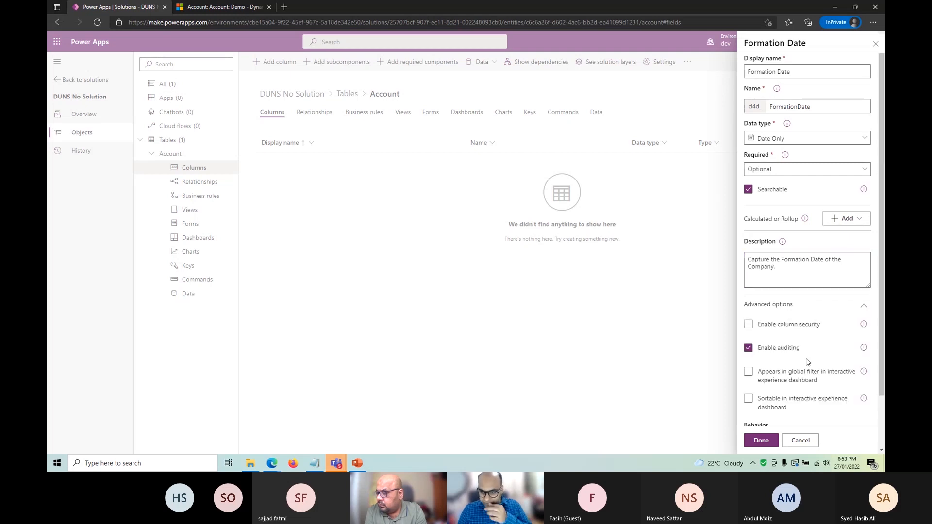
{"action": "scroll", "coordinate": [806, 362], "scroll_direction": "down", "scroll_amount": 2}
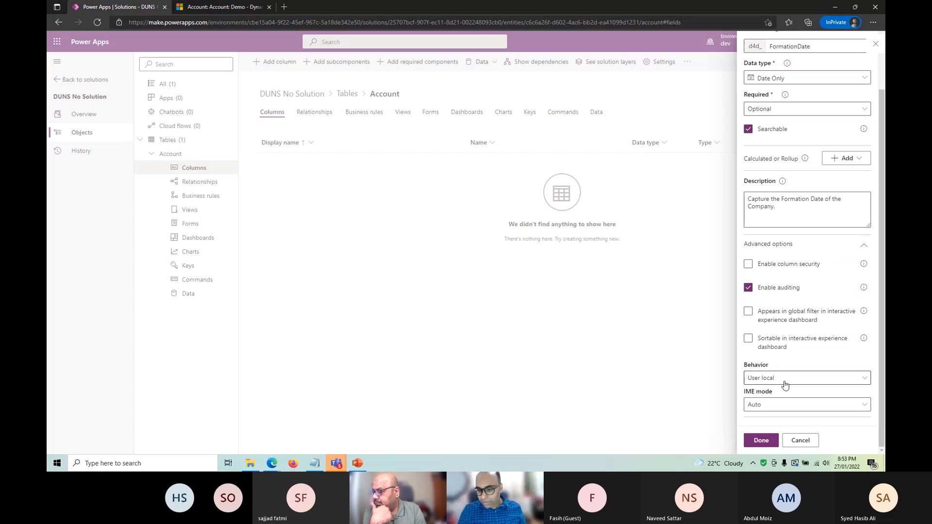
{"action": "scroll", "coordinate": [828, 261], "scroll_direction": "up", "scroll_amount": 2}
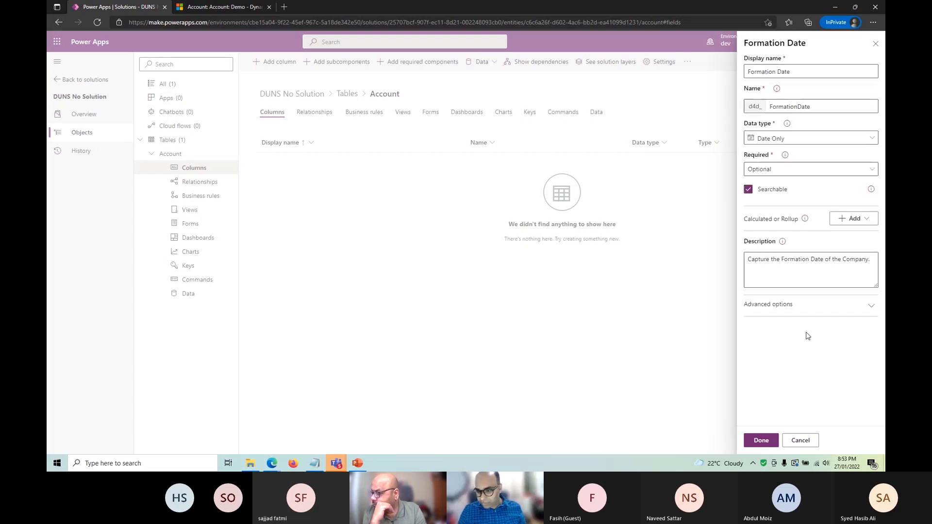
{"action": "left_click", "coordinate": [789, 310]}
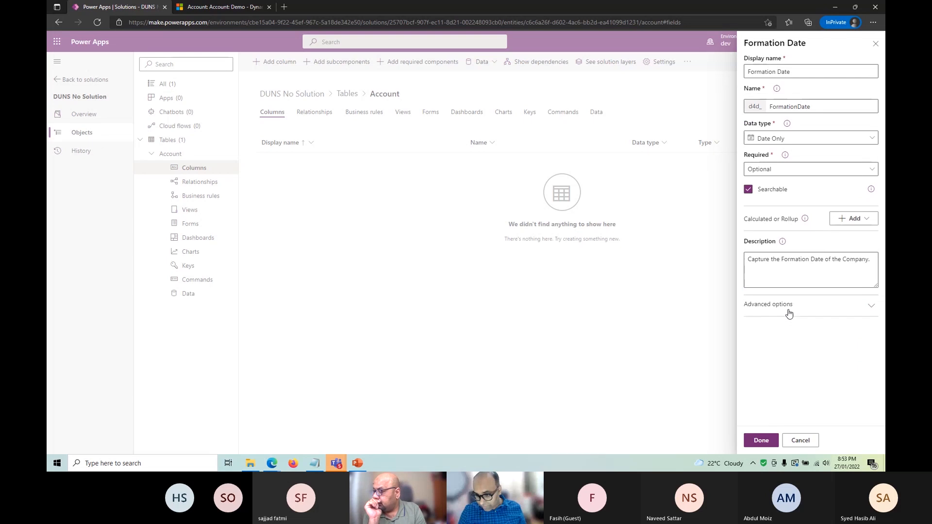
{"action": "left_click", "coordinate": [794, 308]}
{"action": "scroll", "coordinate": [807, 369], "scroll_direction": "down", "scroll_amount": 2}
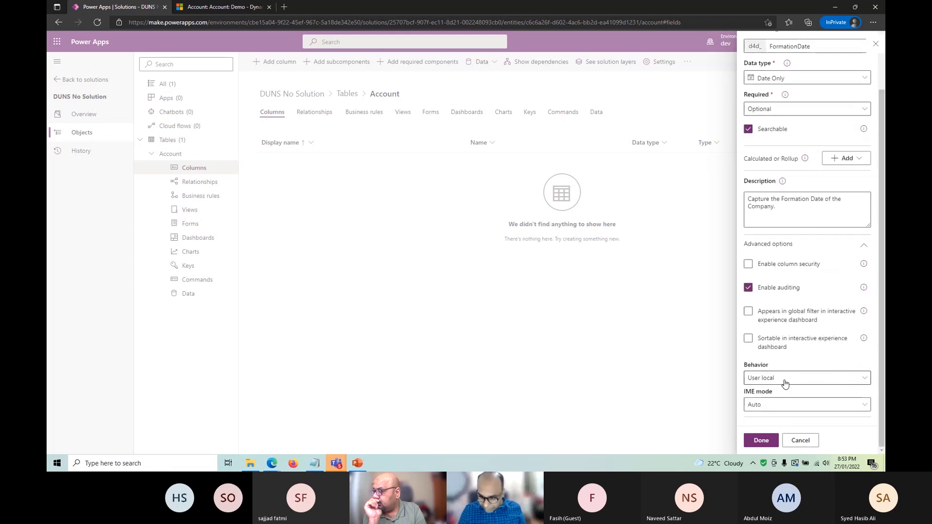
{"action": "left_click", "coordinate": [793, 381]}
{"action": "left_click", "coordinate": [794, 384]}
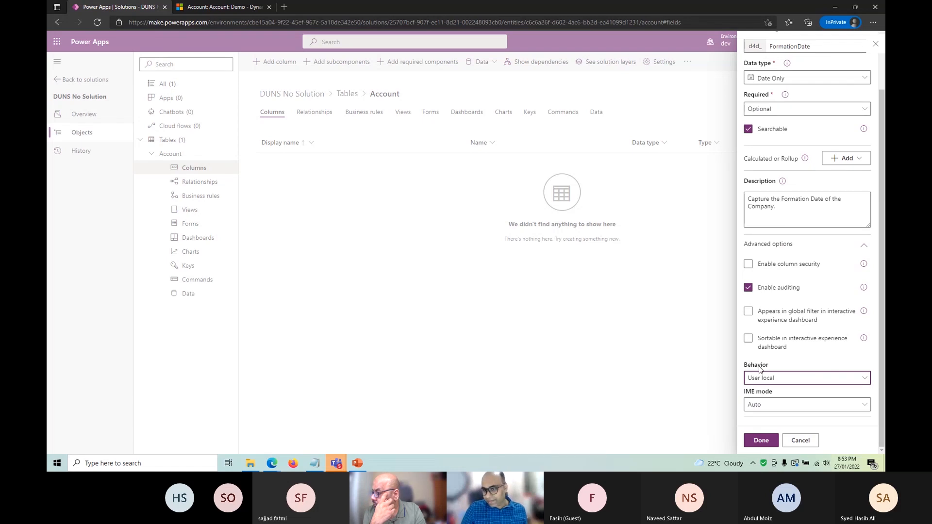
{"action": "left_click", "coordinate": [780, 385]}
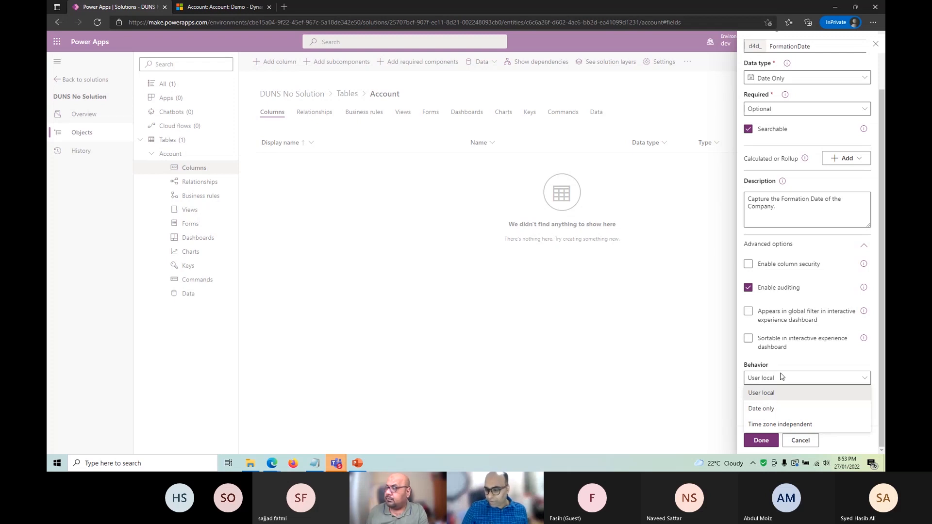
{"action": "left_click", "coordinate": [773, 412]}
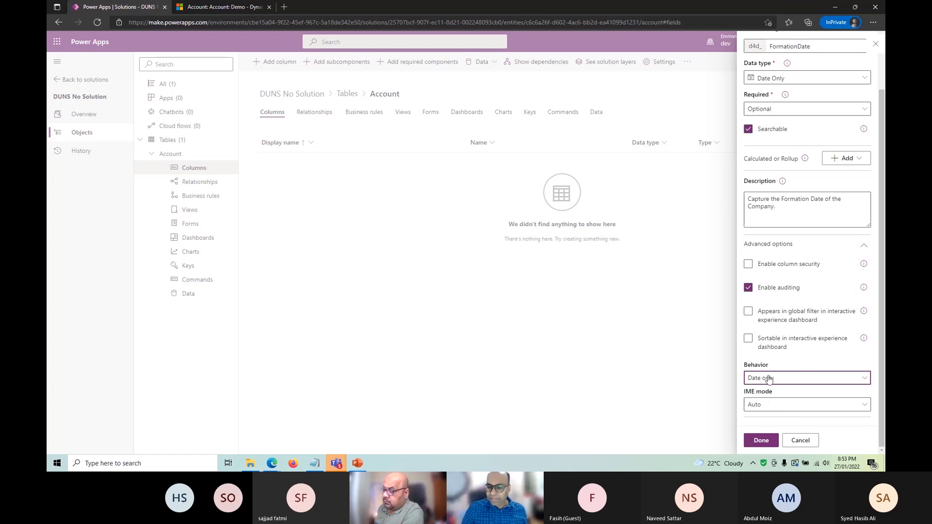
Try the Time zone independent Behavior for the column and return it to Date only
{"action": "left_click", "coordinate": [768, 379]}
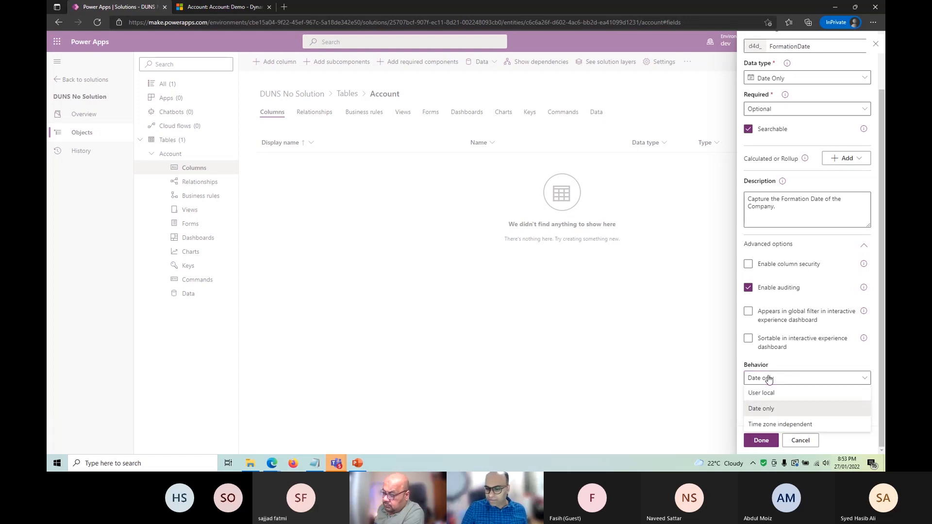
{"action": "left_click", "coordinate": [765, 425]}
{"action": "left_click", "coordinate": [776, 385]}
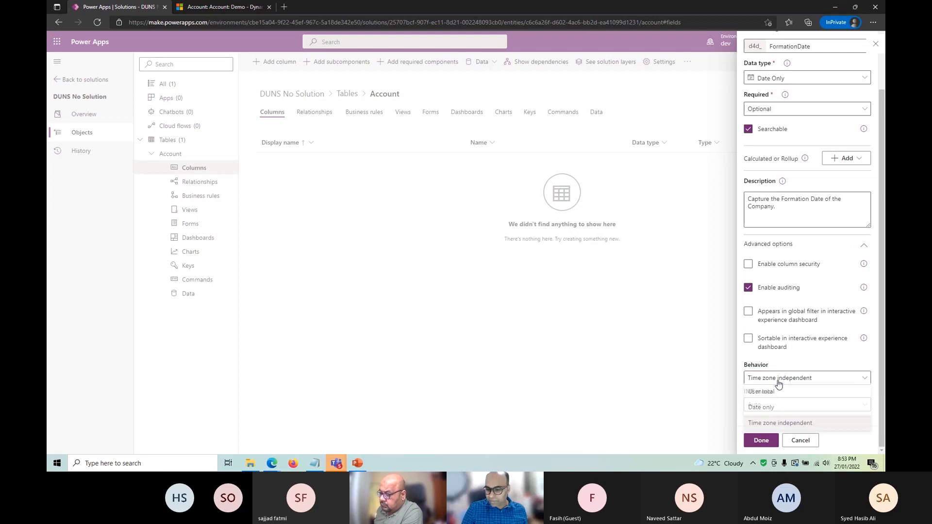
{"action": "left_click", "coordinate": [770, 411]}
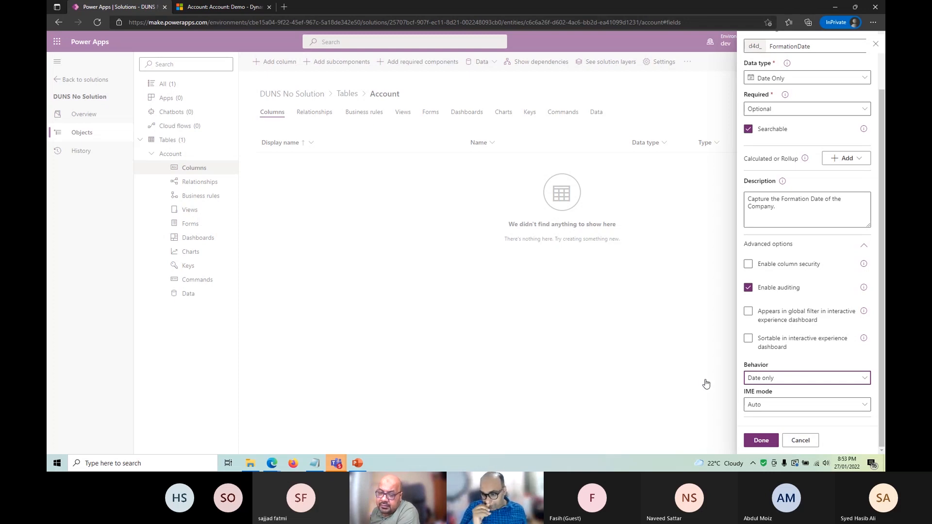
Examine the column's Behavior options, comparing Date only with User local and Time zone independent, keeping Date only selected
{"action": "left_click", "coordinate": [772, 383]}
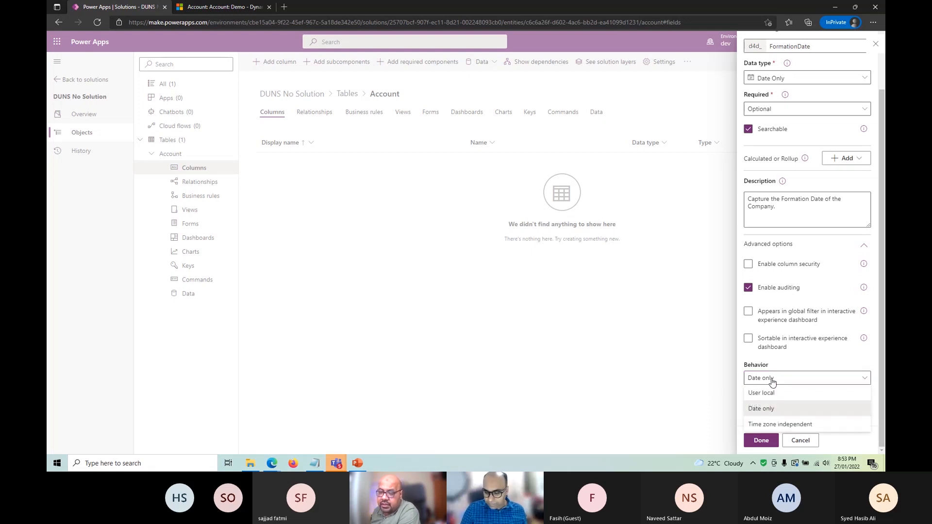
{"action": "left_click", "coordinate": [773, 382]}
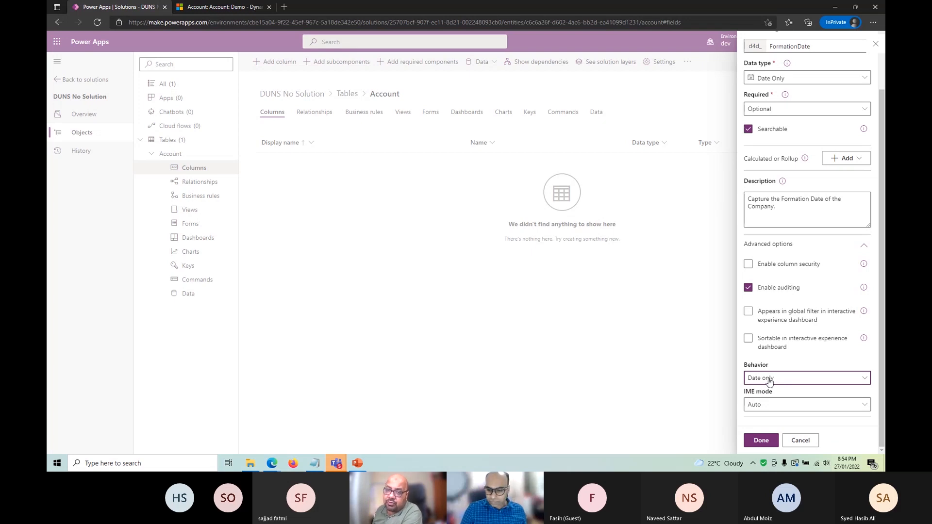
{"action": "left_click", "coordinate": [770, 382]}
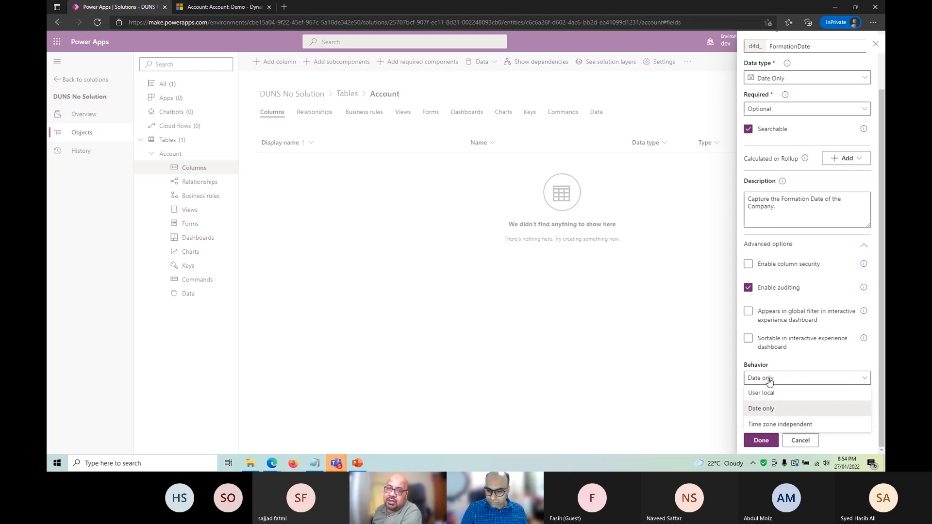
{"action": "left_click", "coordinate": [770, 382]}
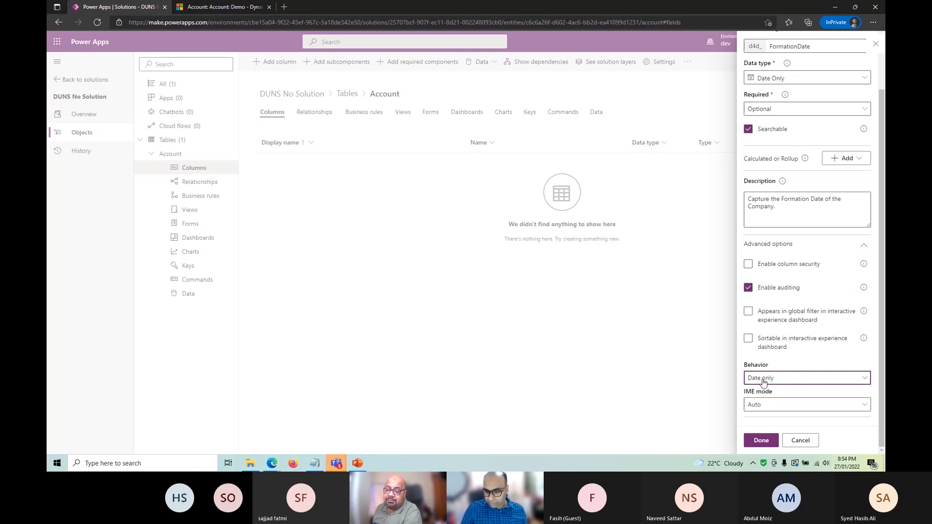
{"action": "left_click", "coordinate": [764, 381]}
{"action": "left_click", "coordinate": [763, 382]}
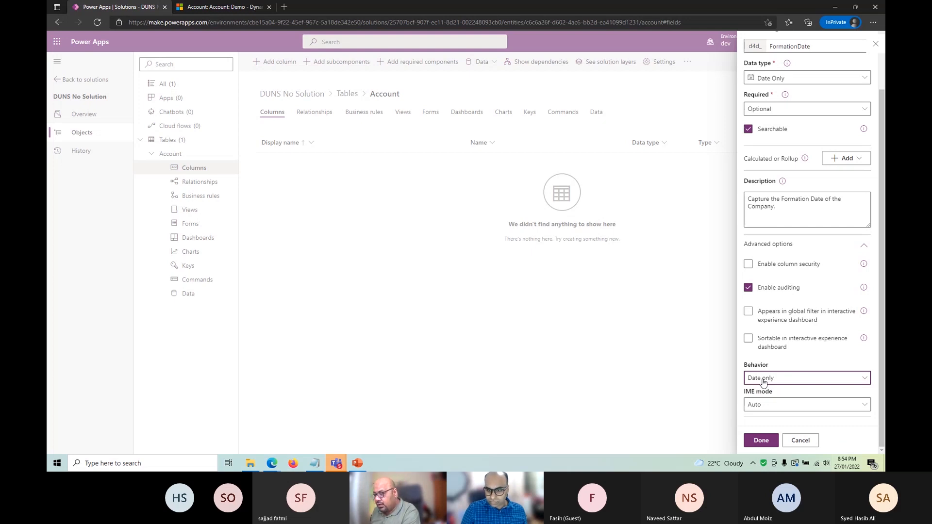
{"action": "left_click", "coordinate": [763, 381]}
{"action": "left_click", "coordinate": [763, 382]}
{"action": "left_click", "coordinate": [763, 382]}
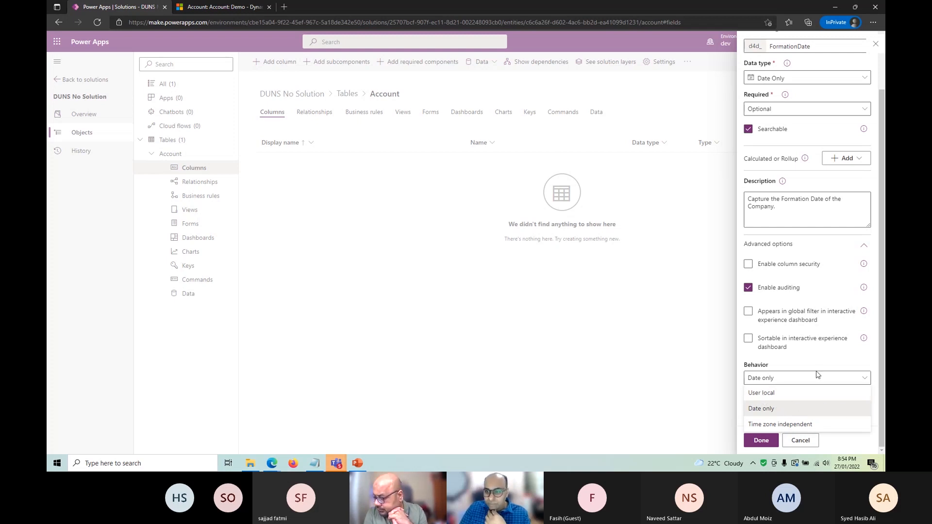
{"action": "left_click", "coordinate": [858, 460]}
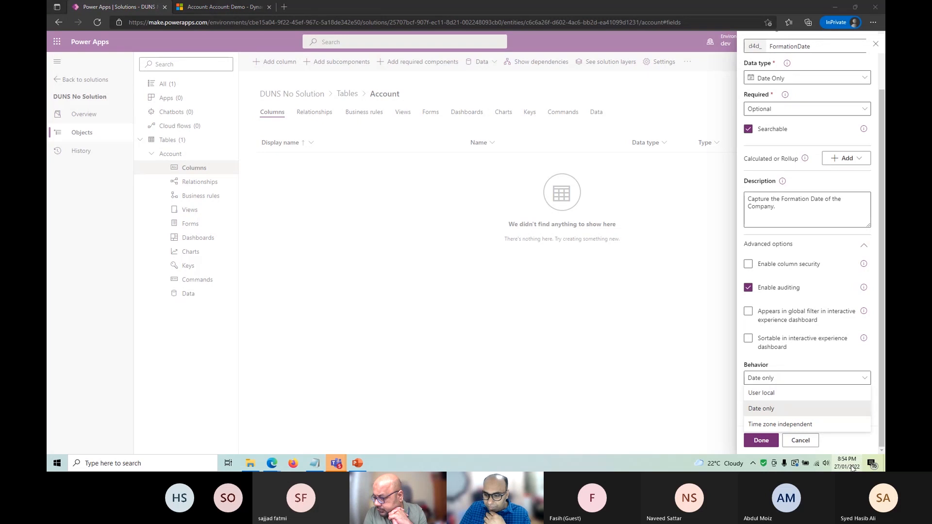
{"action": "left_click", "coordinate": [835, 129]}
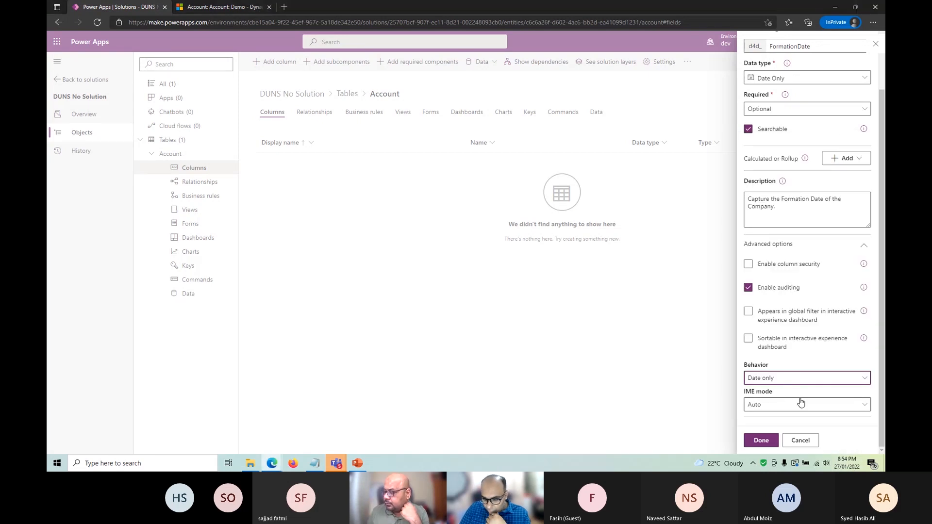
{"action": "left_click", "coordinate": [780, 384]}
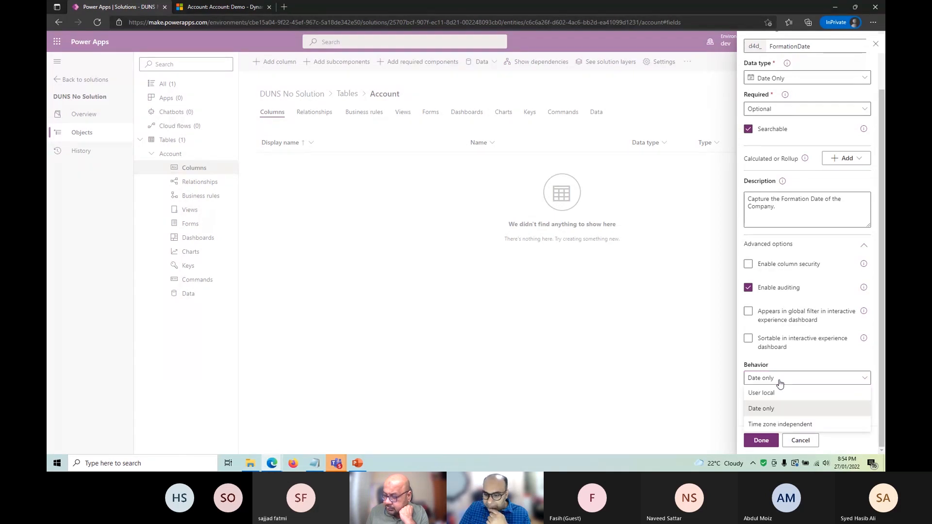
{"action": "left_click", "coordinate": [778, 412]}
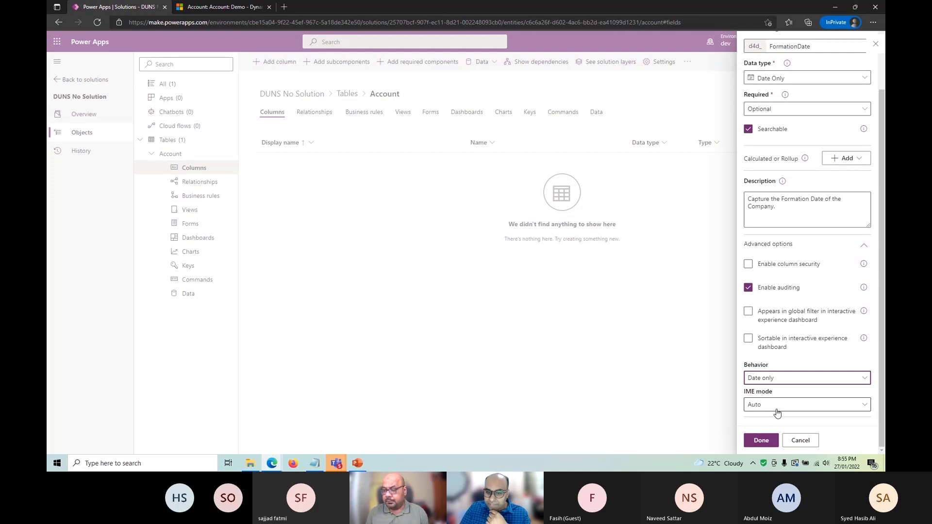
{"action": "left_click", "coordinate": [774, 382]}
{"action": "right_click", "coordinate": [775, 383]}
{"action": "left_click", "coordinate": [775, 382]}
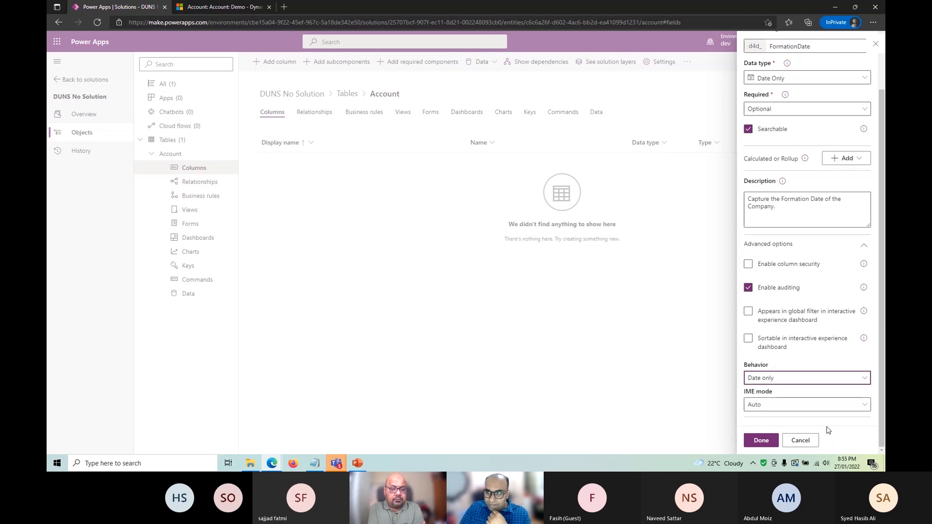
{"action": "left_click", "coordinate": [778, 382]}
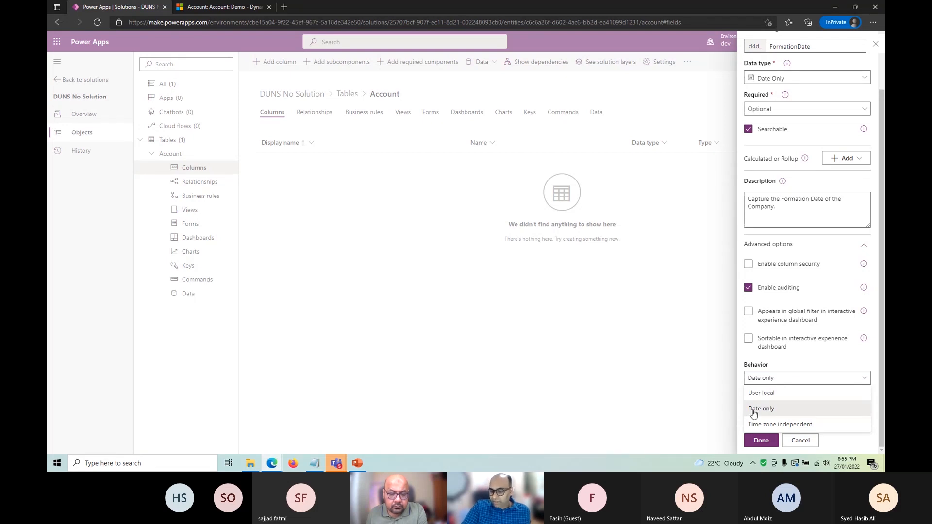
{"action": "left_click", "coordinate": [769, 411]}
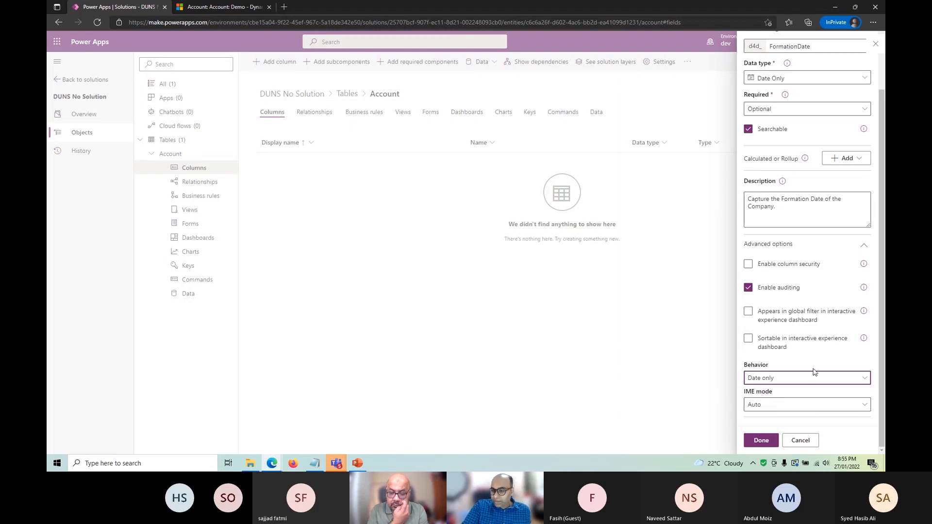
{"action": "left_click", "coordinate": [771, 382]}
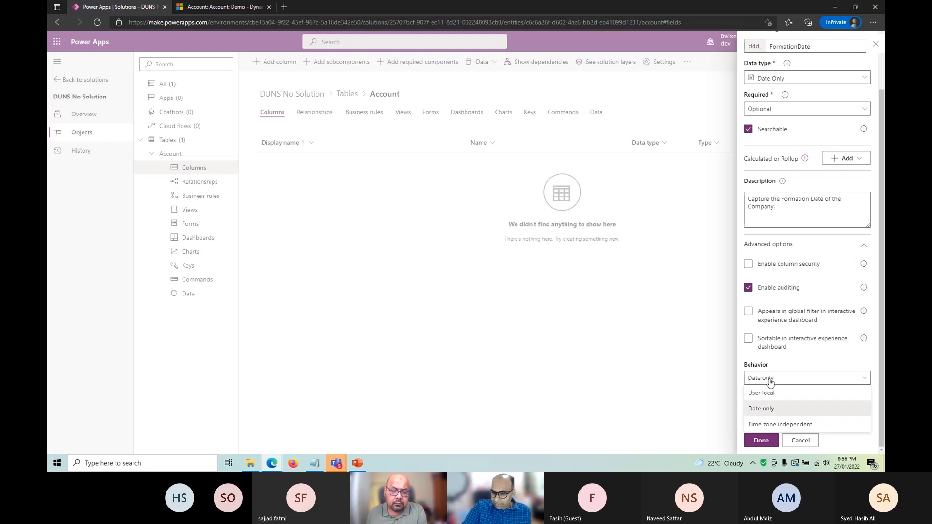
{"action": "left_click", "coordinate": [770, 382]}
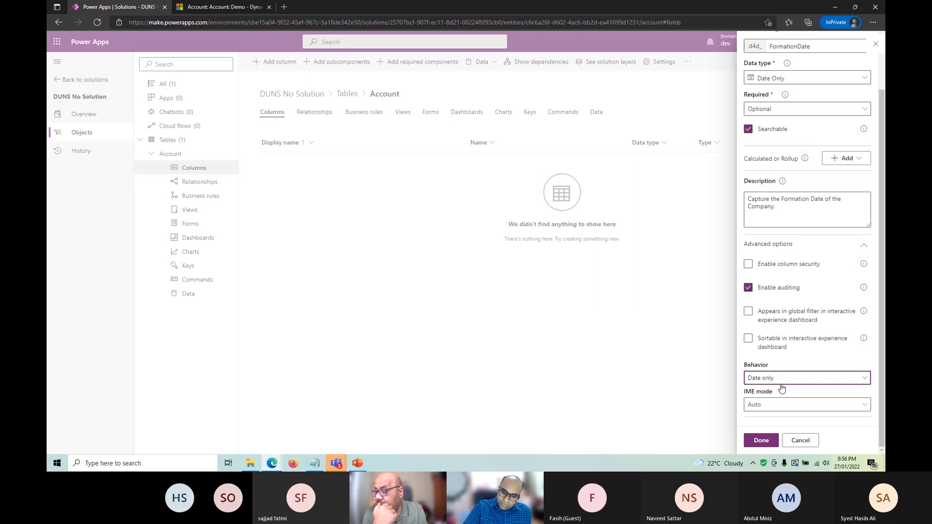
Examine the IME mode options, keeping Auto, and review the column's remaining advanced settings
{"action": "left_click", "coordinate": [785, 406]}
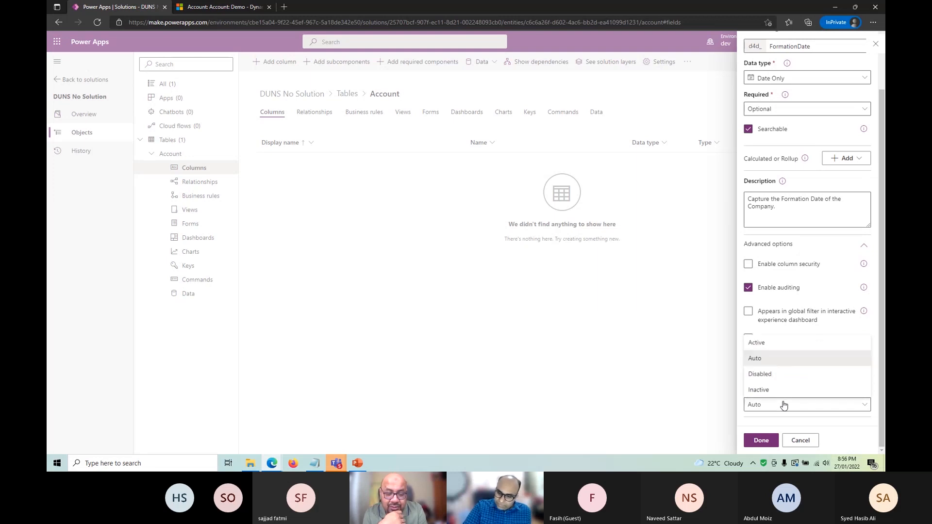
{"action": "left_click", "coordinate": [785, 406]}
{"action": "left_click", "coordinate": [785, 405]}
{"action": "left_click", "coordinate": [784, 406]}
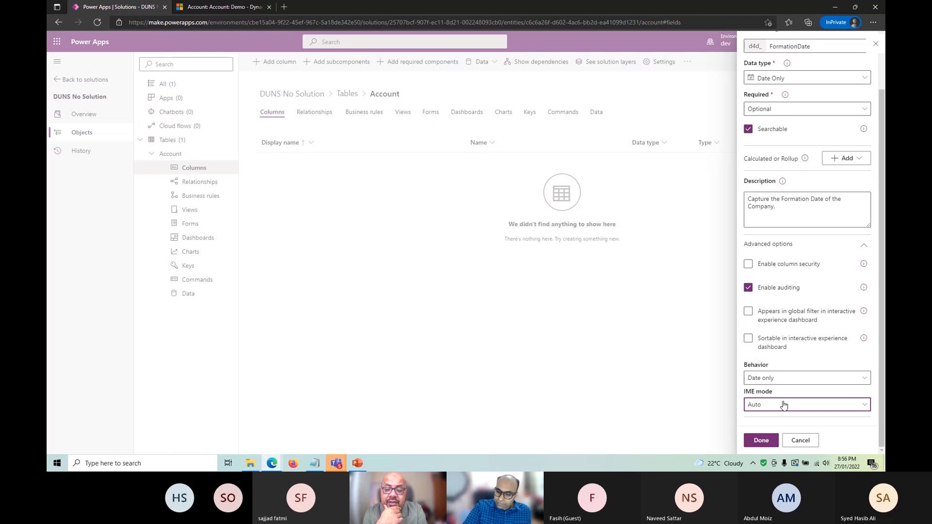
{"action": "left_click", "coordinate": [784, 405]}
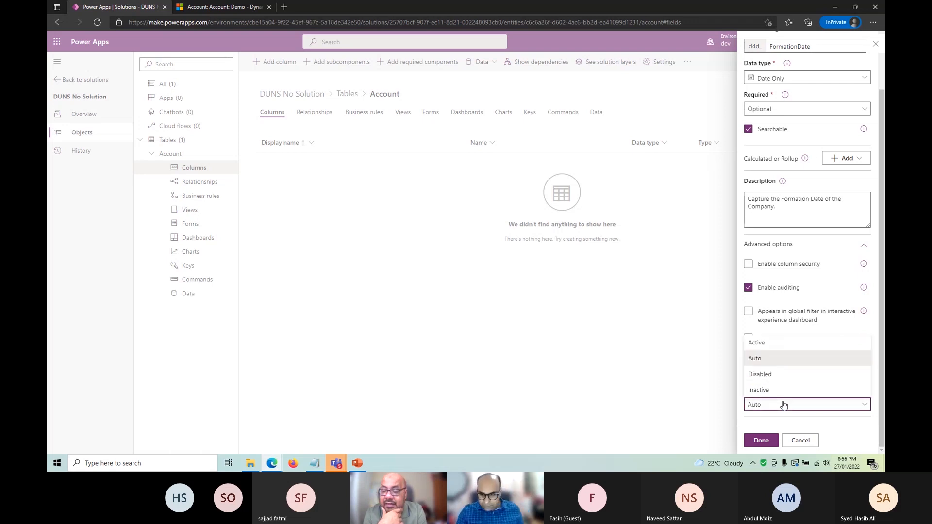
{"action": "left_click", "coordinate": [784, 405]}
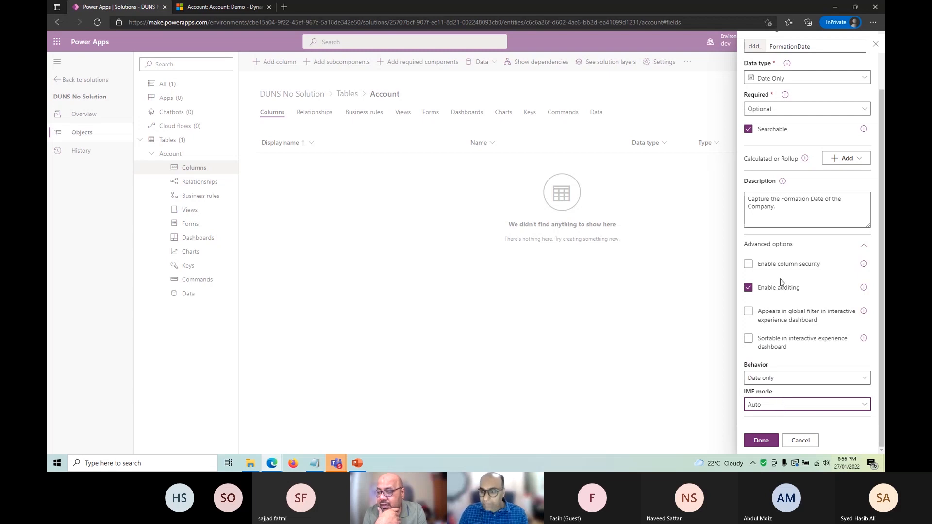
{"action": "scroll", "coordinate": [780, 279], "scroll_direction": "up", "scroll_amount": 2}
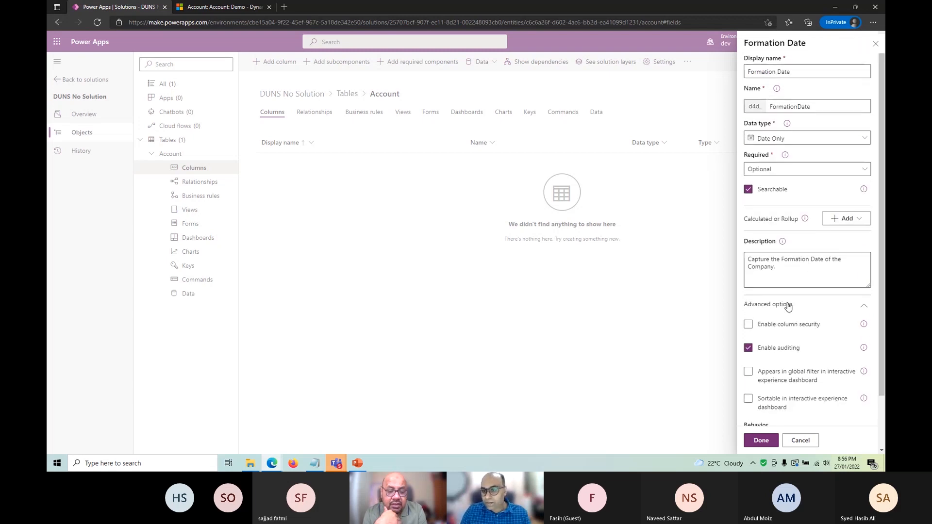
{"action": "scroll", "coordinate": [788, 306], "scroll_direction": "down", "scroll_amount": 2}
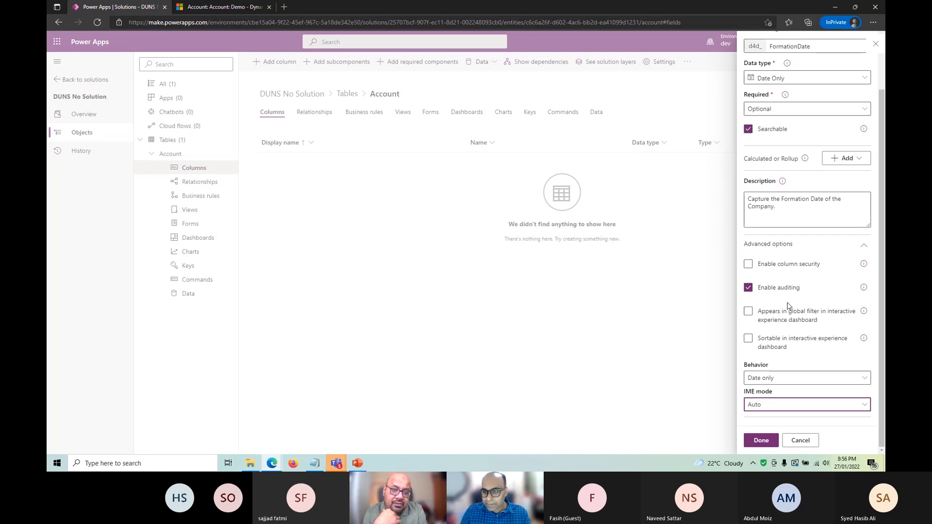
Copy the description text of the Formation Date column and discard the unsaved column
{"action": "left_click", "coordinate": [802, 214]}
{"action": "key", "text": "ctrl+a"}
{"action": "key", "text": "ctrl+c"}
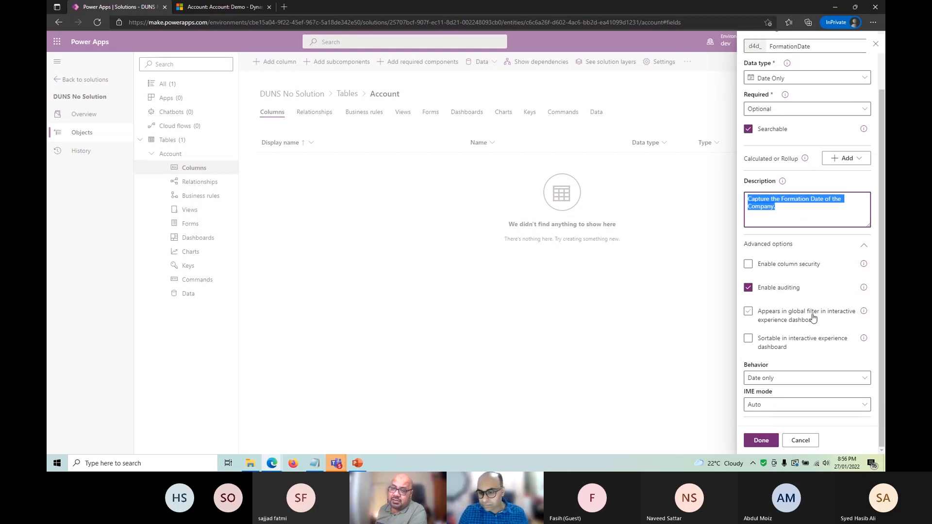
{"action": "scroll", "coordinate": [806, 326], "scroll_direction": "up", "scroll_amount": 1}
{"action": "scroll", "coordinate": [805, 326], "scroll_direction": "up", "scroll_amount": 1}
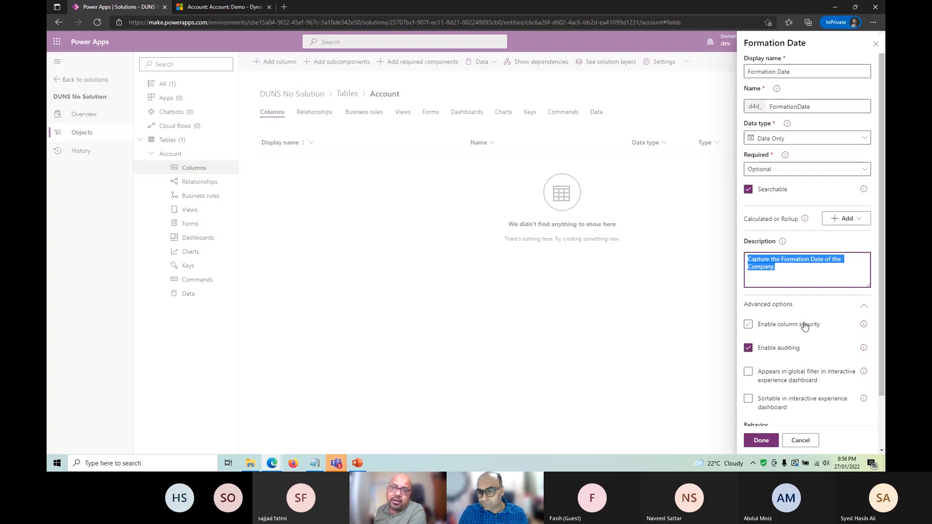
{"action": "left_click", "coordinate": [809, 448]}
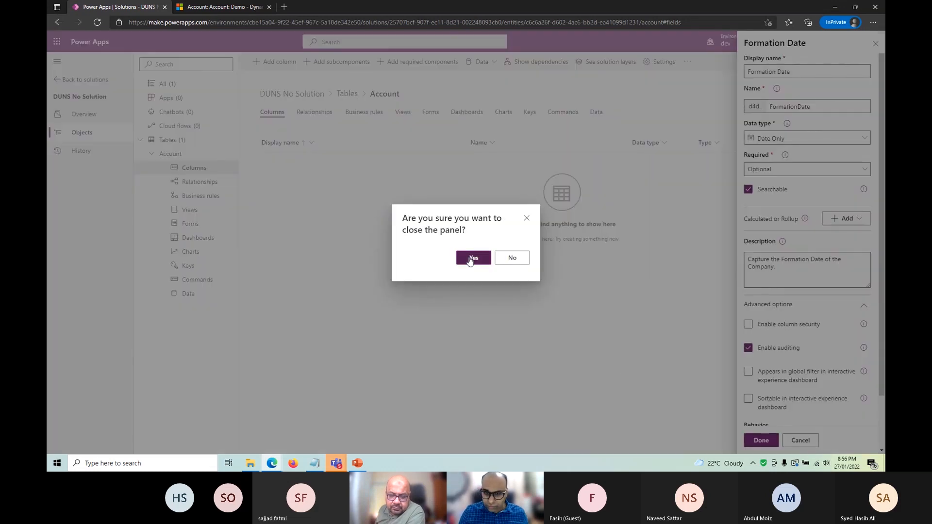
{"action": "left_click", "coordinate": [473, 258]}
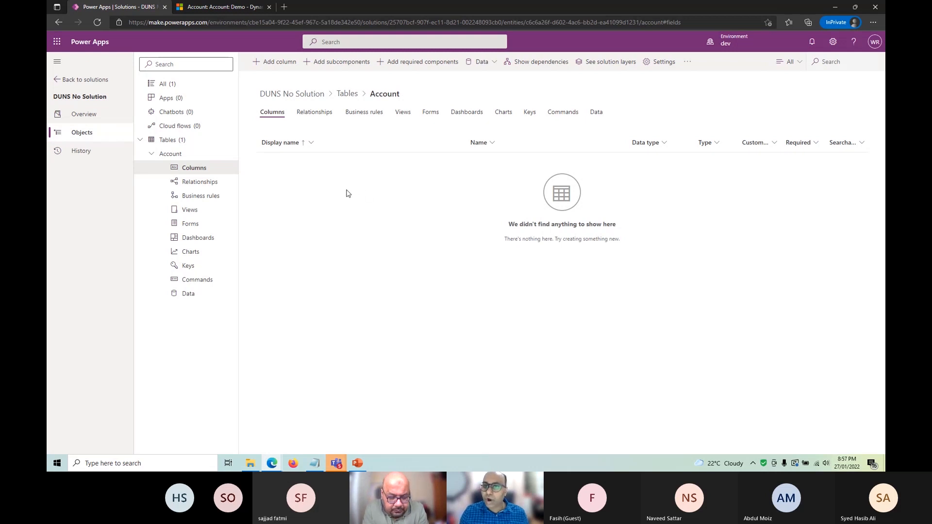
Add a Date Only column named Formation Date with the copied description "Capture the Formation Date of the Company."
{"action": "left_click", "coordinate": [266, 62]}
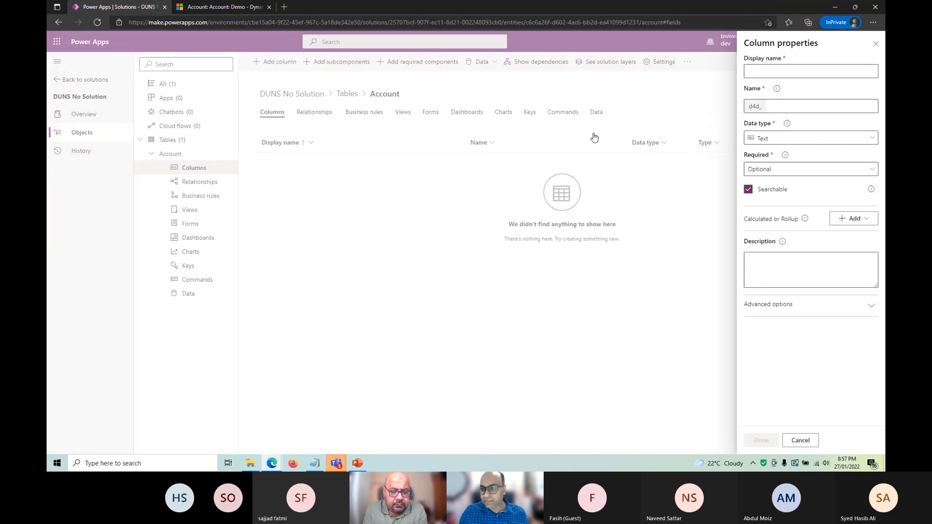
{"action": "left_click", "coordinate": [760, 70]}
{"action": "type", "text": "Fo"}
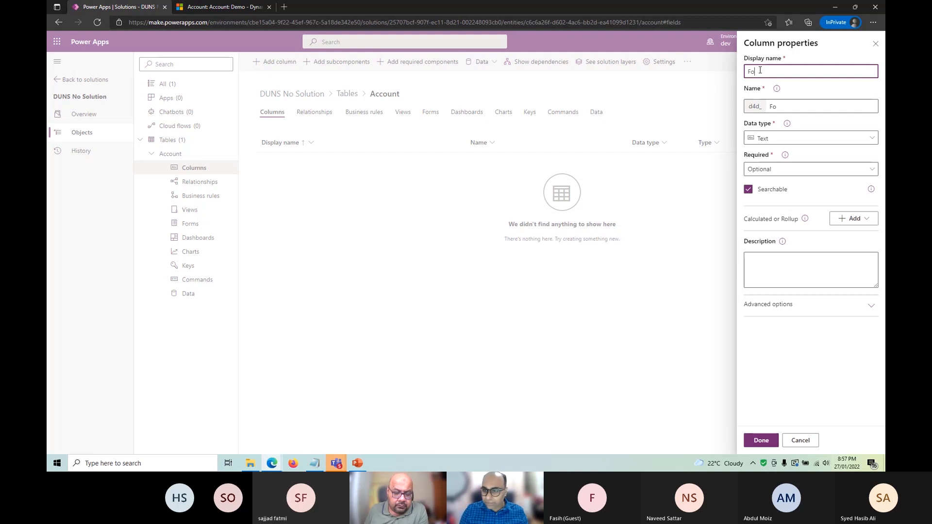
{"action": "type", "text": "rmatio0n n Date"}
{"action": "left_click", "coordinate": [793, 278]}
{"action": "key", "text": "ctrl+v"}
{"action": "left_click", "coordinate": [786, 140]}
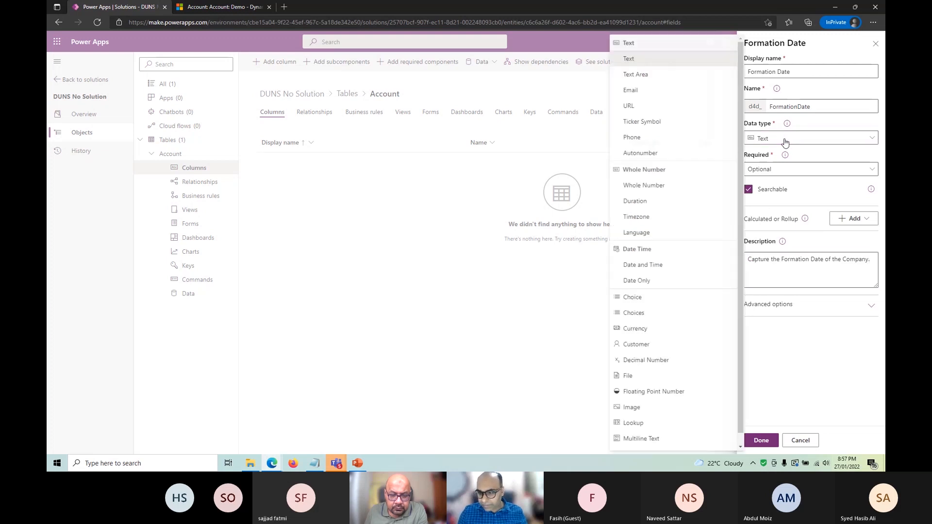
{"action": "left_click", "coordinate": [645, 280]}
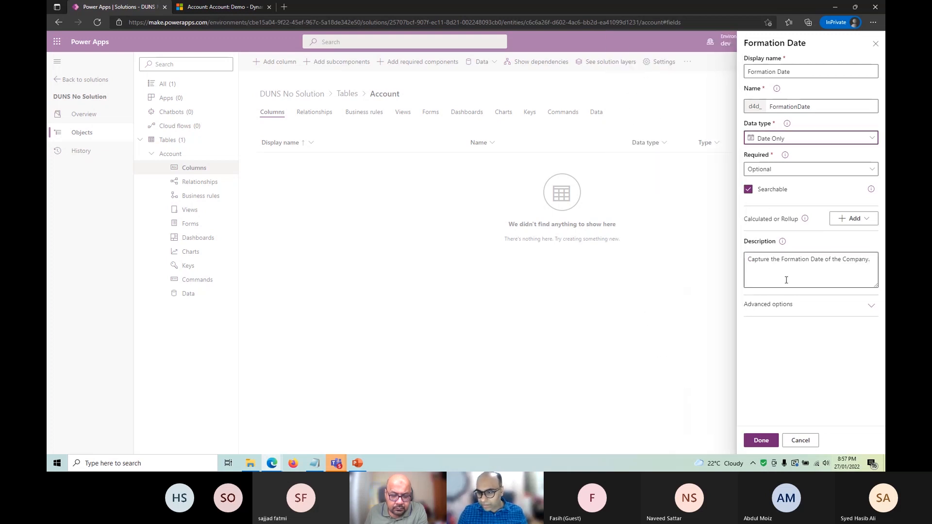
{"action": "left_click", "coordinate": [761, 440]}
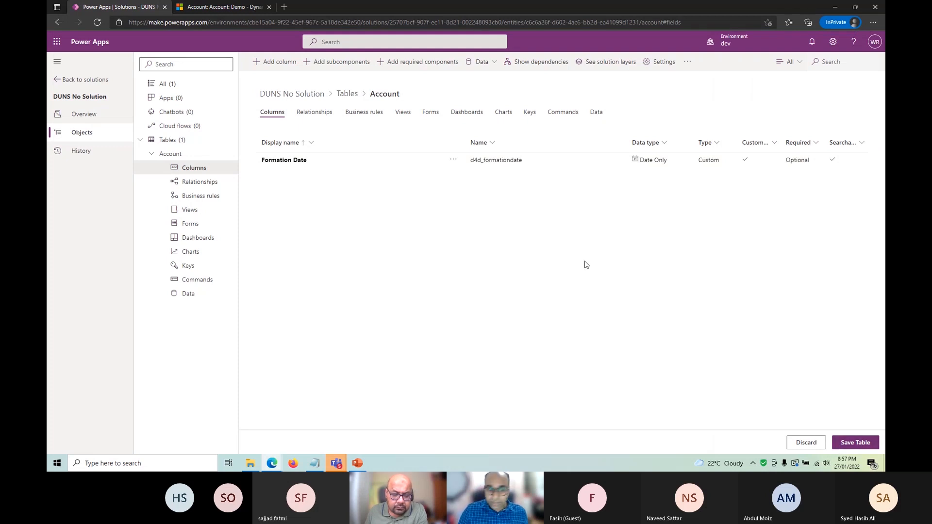
Start another column on the Account table with the display name "Is RegisteredWithDUNS"
{"action": "left_click", "coordinate": [280, 63]}
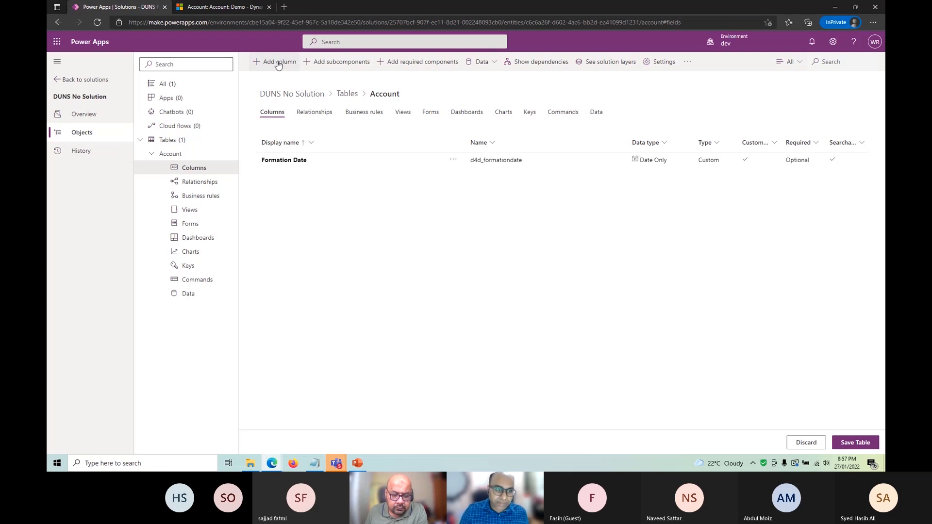
{"action": "left_click", "coordinate": [766, 72]}
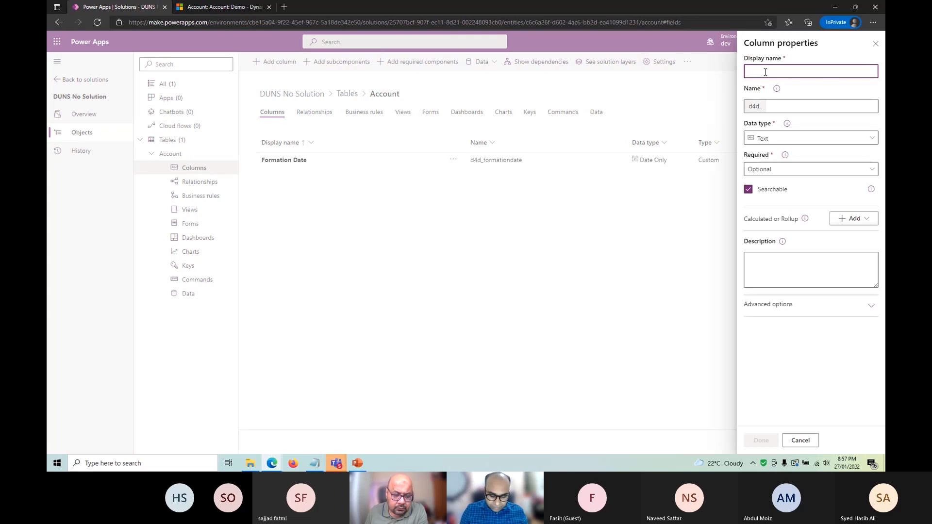
{"action": "type", "text": "Regis"}
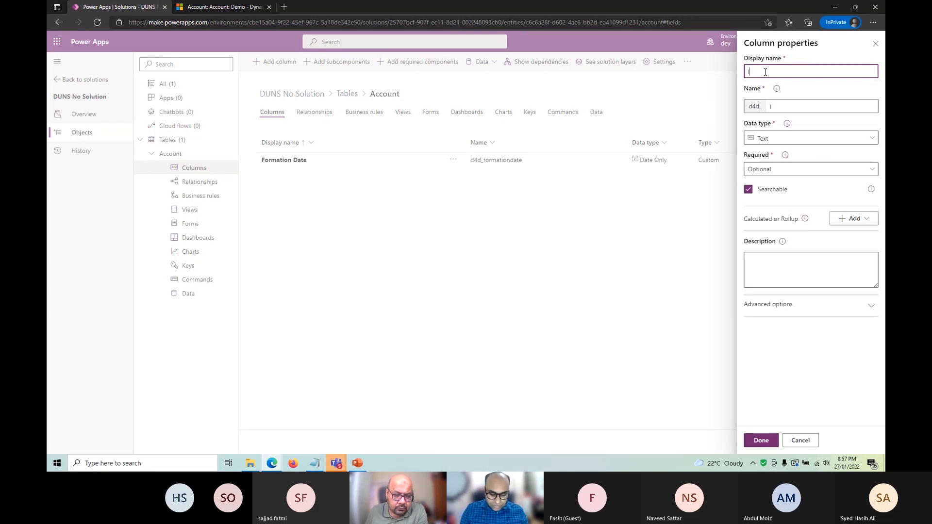
{"action": "type", "text": "tere"}
{"action": "double_click", "coordinate": [765, 71]}
{"action": "key", "text": "BackSpace"}
{"action": "type", "text": "Is Registered"}
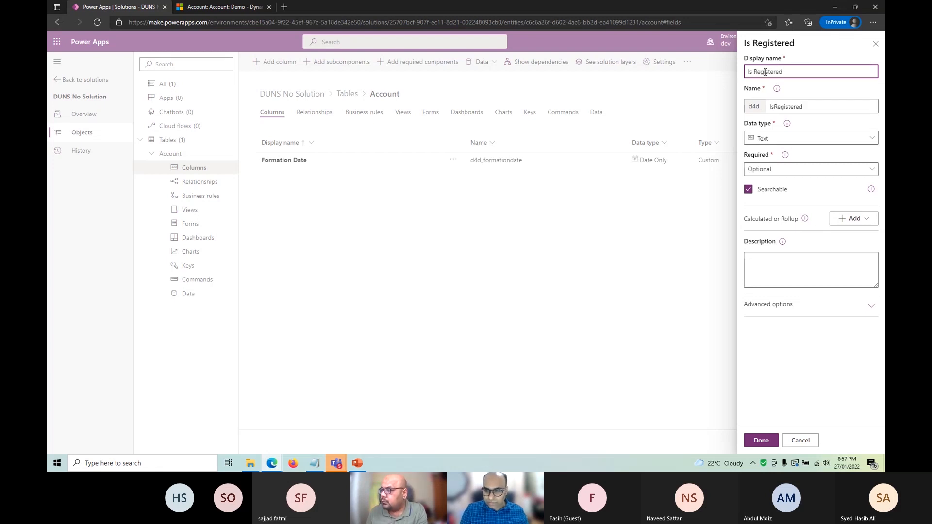
{"action": "type", "text": "WithDUNS"}
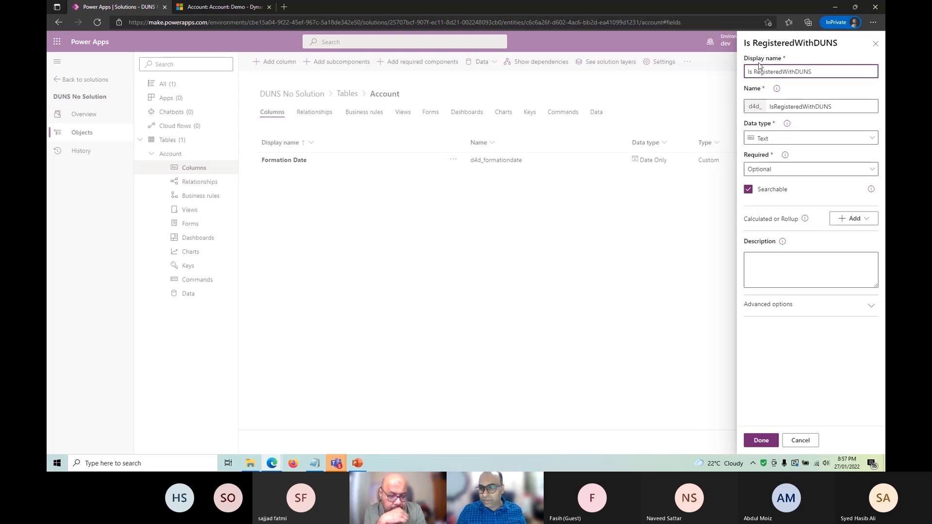
Set the data type of the Is RegisteredWithDUNS column to Yes/No
{"action": "left_click", "coordinate": [777, 140]}
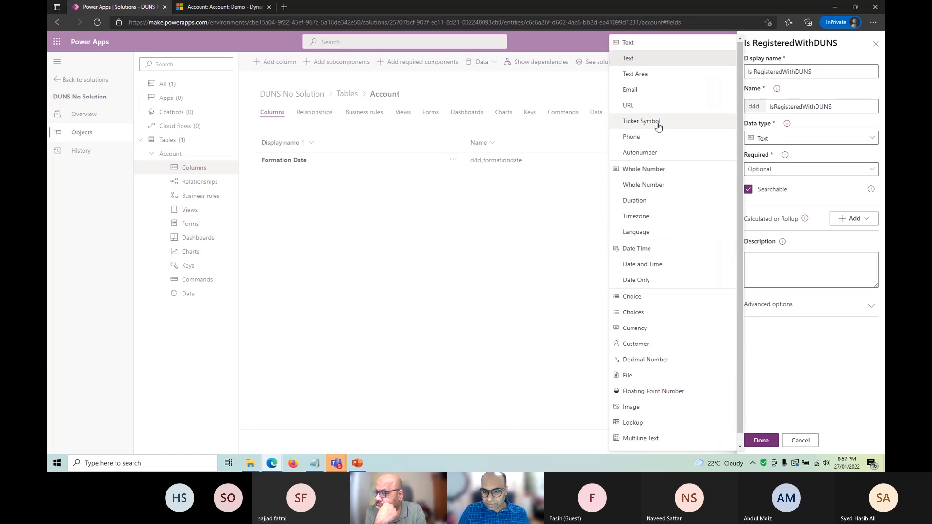
{"action": "scroll", "coordinate": [656, 413], "scroll_direction": "down", "scroll_amount": 1}
{"action": "left_click", "coordinate": [647, 444]}
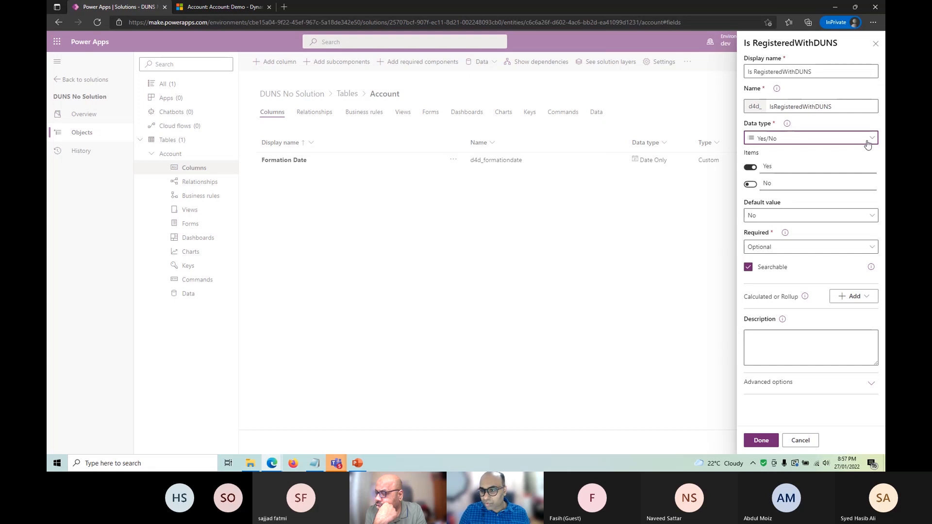
Relabel the column's Yes item as Registered and its No item as Not Yet, with Not Yet as the default value
{"action": "left_click", "coordinate": [785, 168]}
{"action": "left_click", "coordinate": [778, 186]}
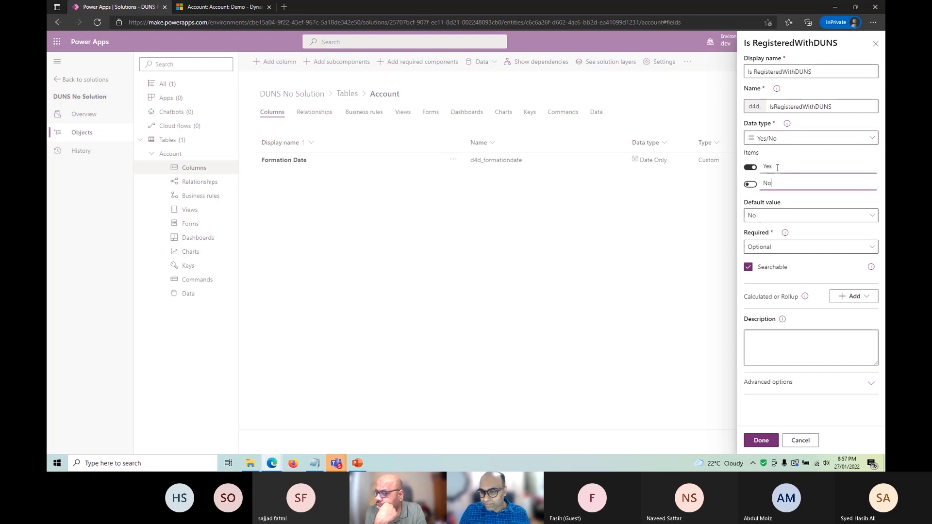
{"action": "double_click", "coordinate": [778, 169]}
{"action": "type", "text": "Registered"}
{"action": "key", "text": "Tab"}
{"action": "type", "text": "Not Yet"}
{"action": "left_click", "coordinate": [814, 217]}
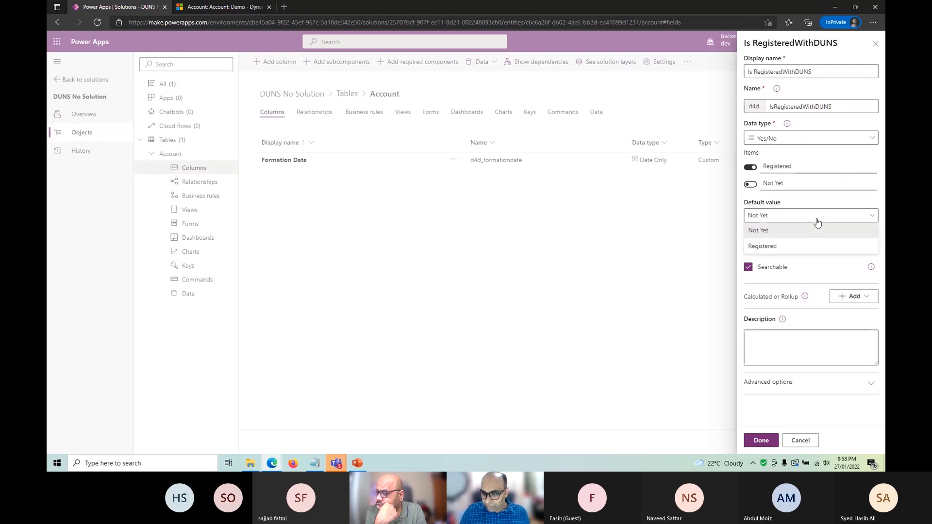
{"action": "left_click", "coordinate": [764, 234]}
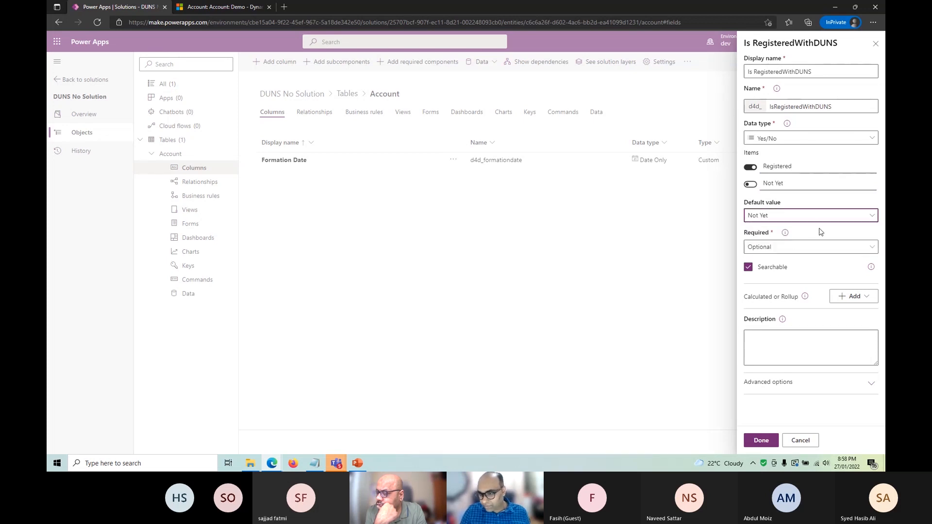
Make the Is RegisteredWithDUNS column Required, review its advanced options, and finish adding it
{"action": "left_click", "coordinate": [766, 249]}
{"action": "left_click", "coordinate": [769, 293]}
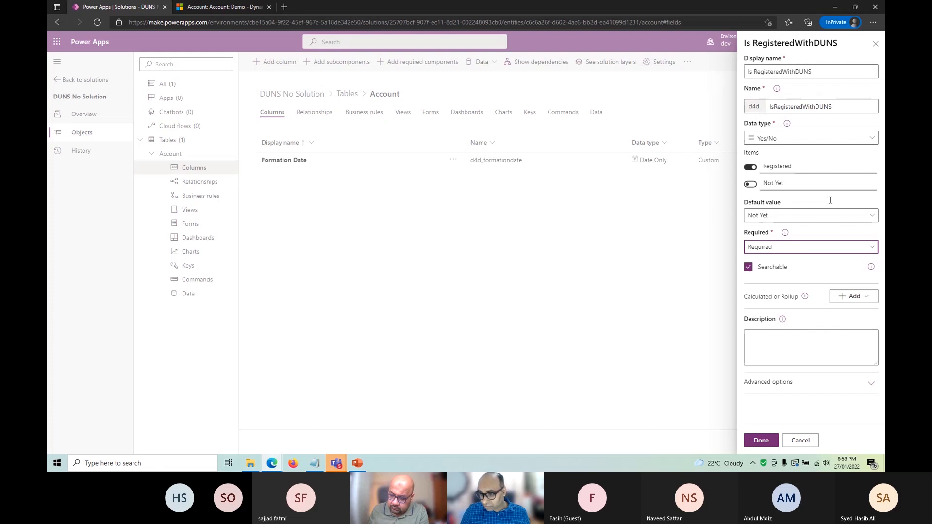
{"action": "left_click", "coordinate": [782, 383]}
{"action": "scroll", "coordinate": [802, 374], "scroll_direction": "down", "scroll_amount": 2}
{"action": "left_click", "coordinate": [762, 440]}
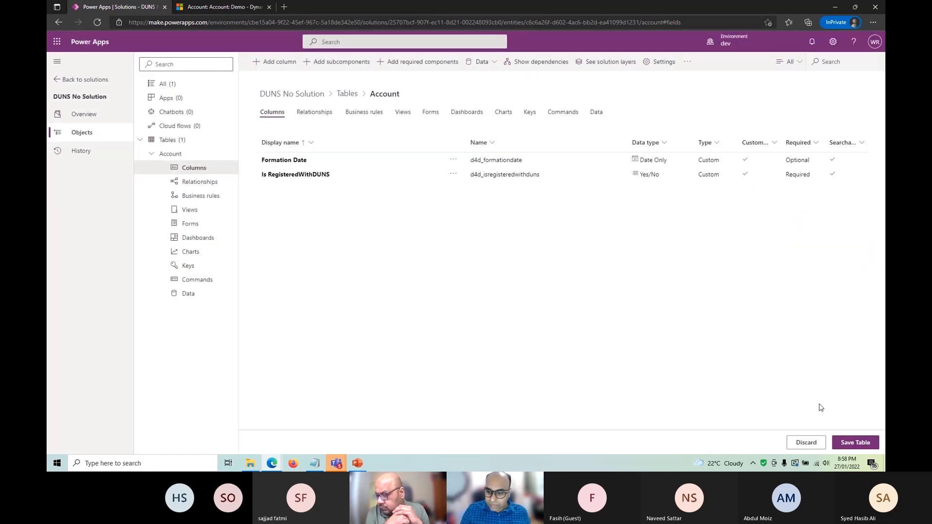
Start another optional text column on the Account table with the display name "DUNS Number"
{"action": "left_click", "coordinate": [277, 64]}
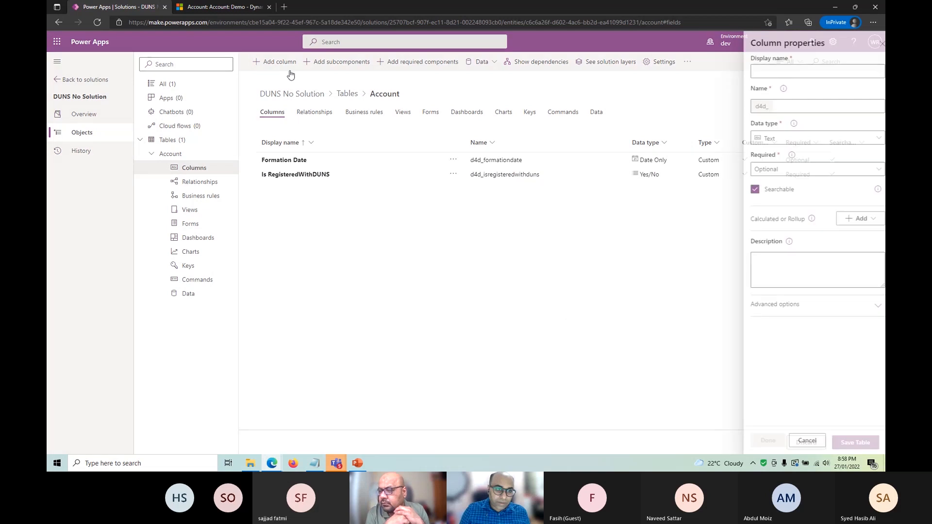
{"action": "left_click", "coordinate": [776, 71]}
{"action": "type", "text": "DU"}
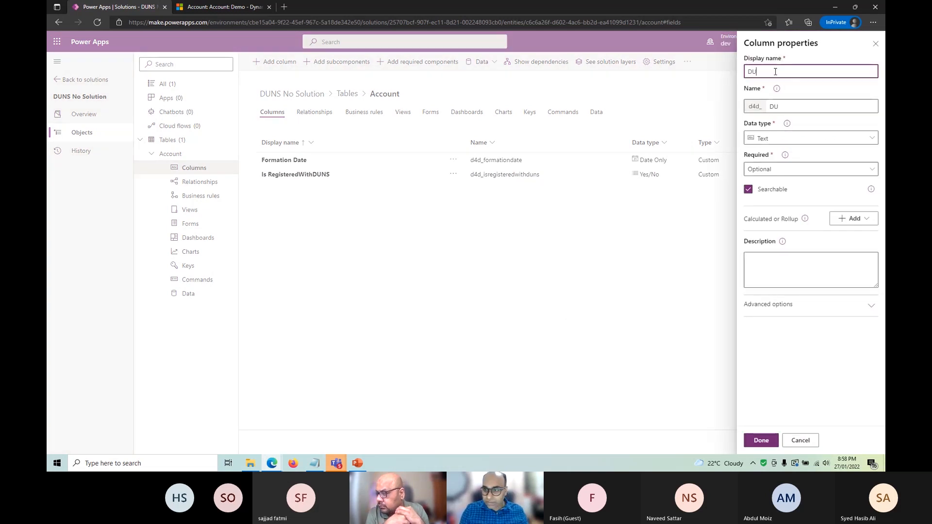
{"action": "type", "text": "NS Number"}
{"action": "key", "text": "Tab"}
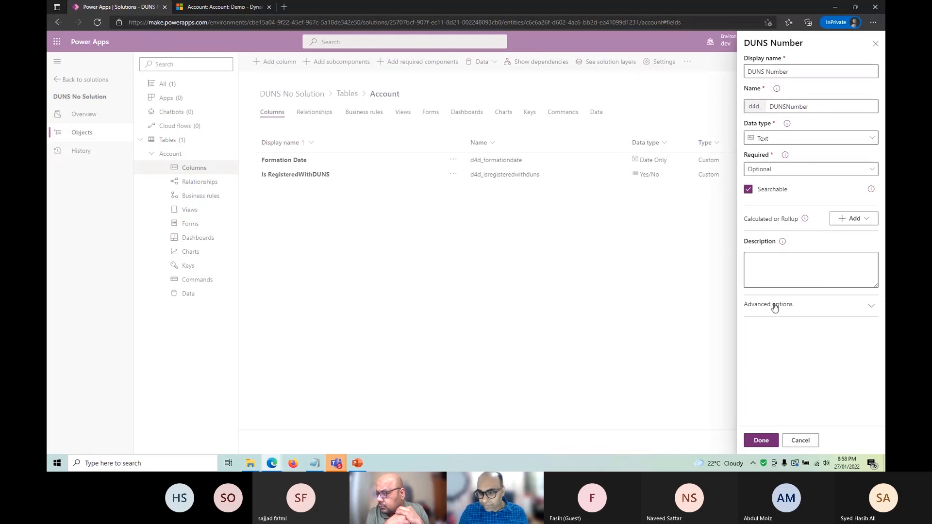
Set the DUNS Number column's max length to 50 in the advanced options and finish adding it
{"action": "left_click", "coordinate": [774, 305]}
{"action": "scroll", "coordinate": [774, 340], "scroll_direction": "down", "scroll_amount": 2}
{"action": "double_click", "coordinate": [772, 378]}
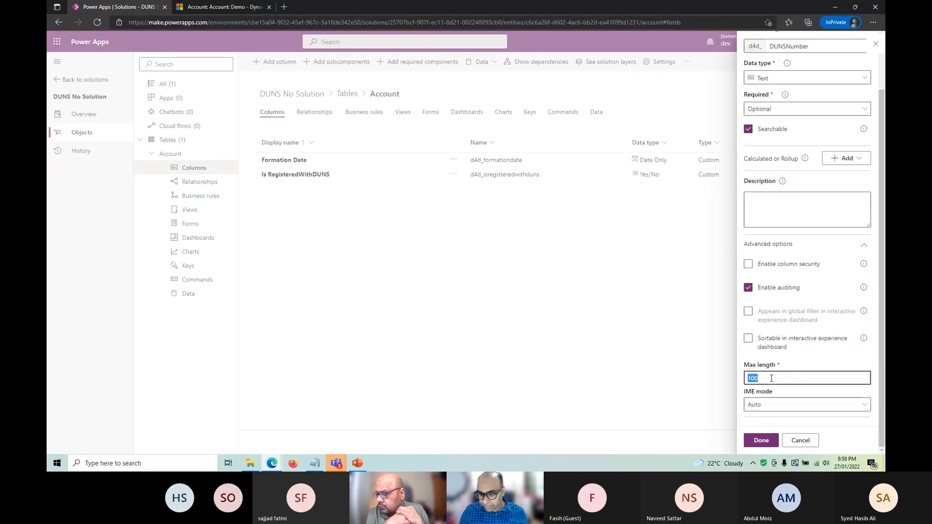
{"action": "type", "text": "50"}
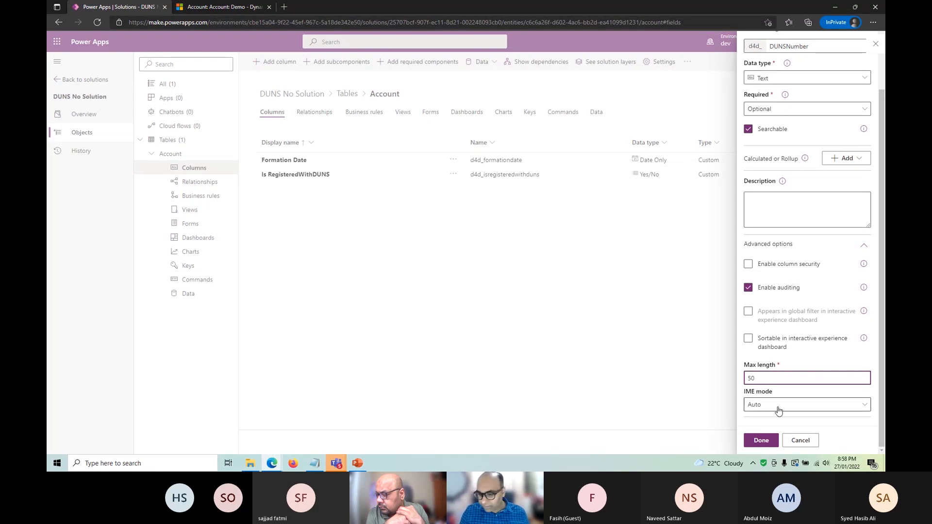
{"action": "left_click", "coordinate": [769, 442]}
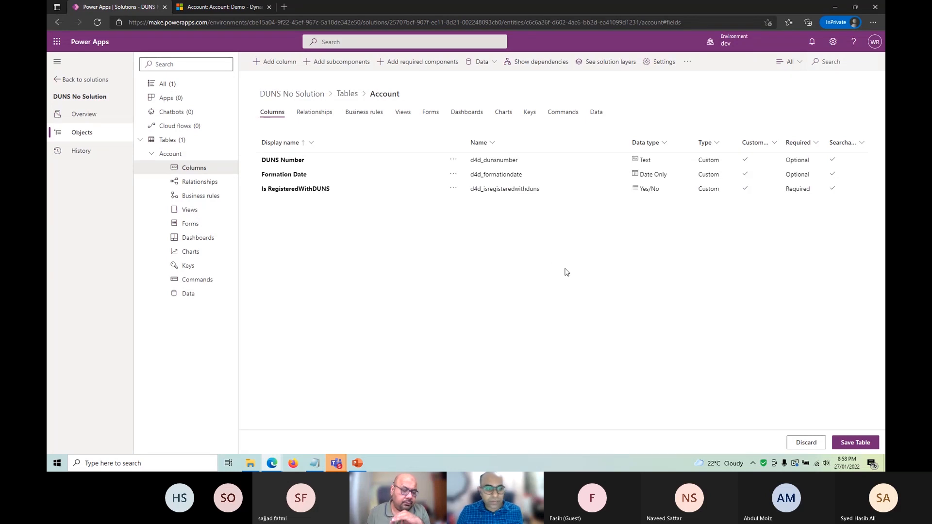
Change the Yes/No column's display name to "Is Registered with DUNS" and save the Account table
{"action": "left_click", "coordinate": [295, 190]}
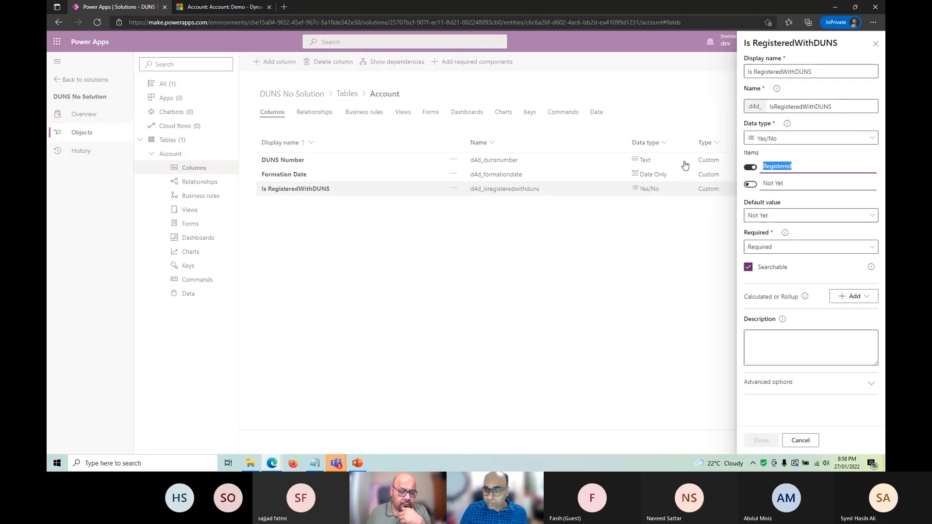
{"action": "left_click", "coordinate": [782, 72]}
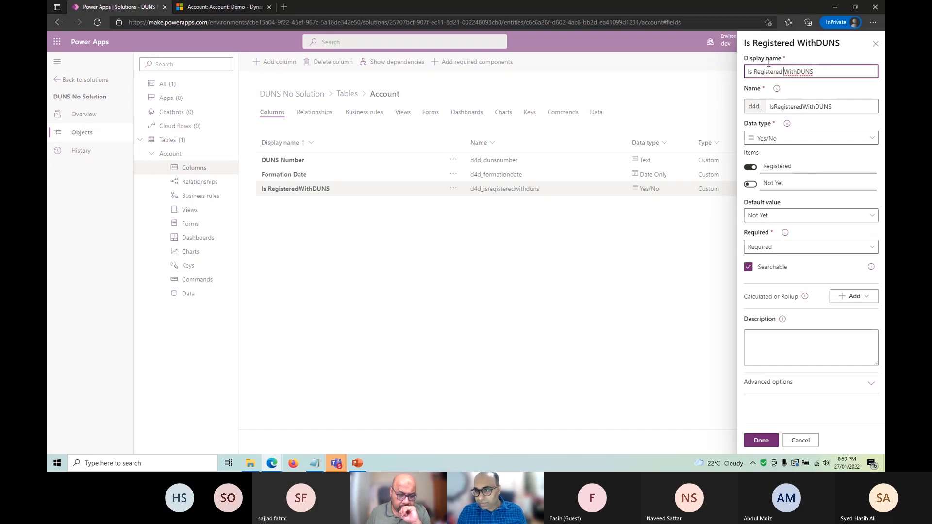
{"action": "left_click", "coordinate": [798, 72]}
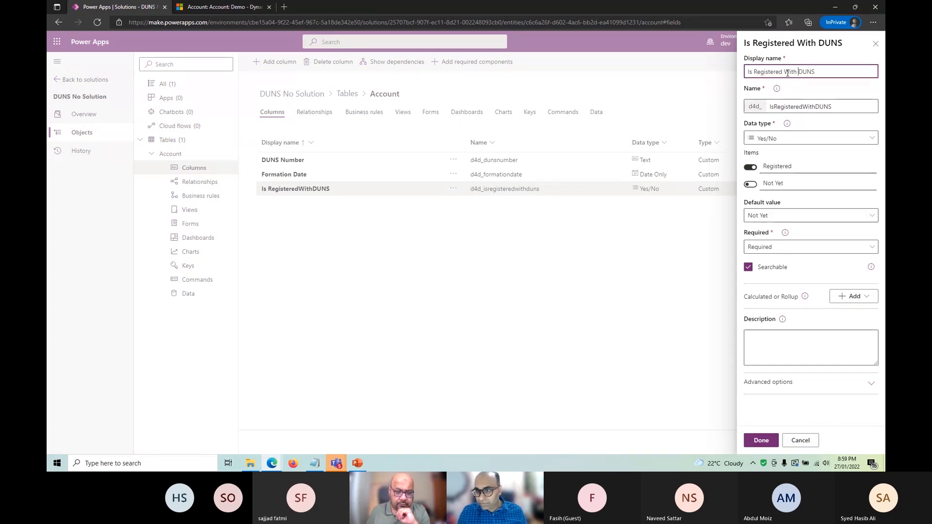
{"action": "key", "text": "Left"}
{"action": "key", "text": "Left"}
{"action": "key", "text": "Left"}
{"action": "key", "text": "Left"}
{"action": "key", "text": "BackSpace"}
{"action": "type", "text": "w"}
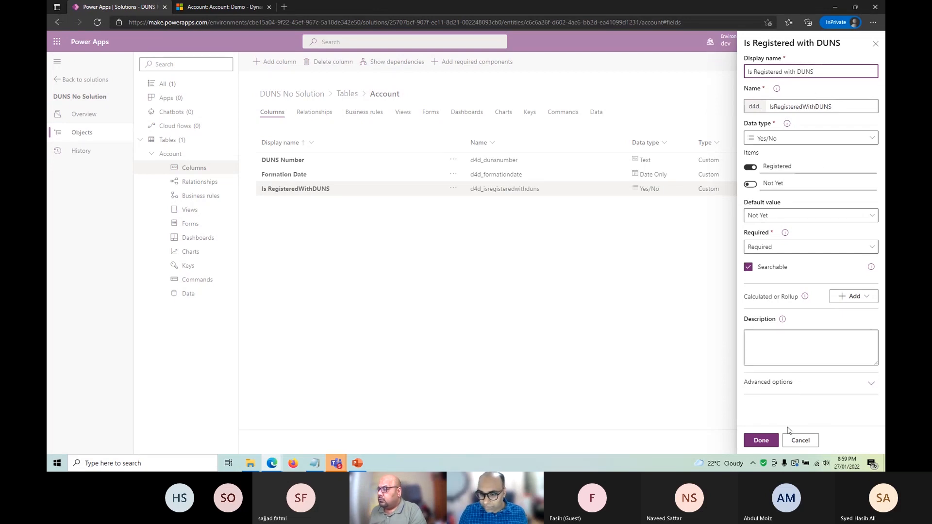
{"action": "left_click", "coordinate": [761, 441]}
{"action": "left_click", "coordinate": [855, 442]}
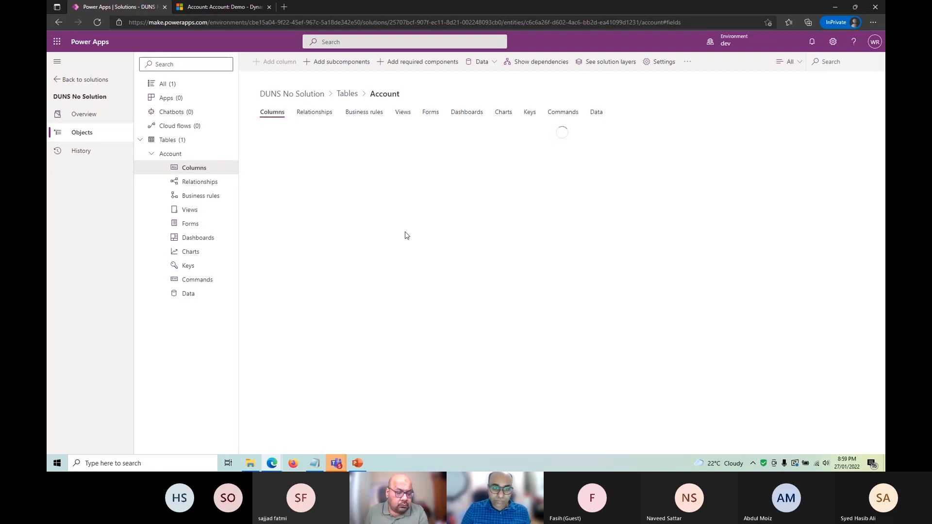
View the Account table's forms, and list the forms available for the Demo account record in Dynamics 365 Sales Hub
{"action": "left_click", "coordinate": [431, 112]}
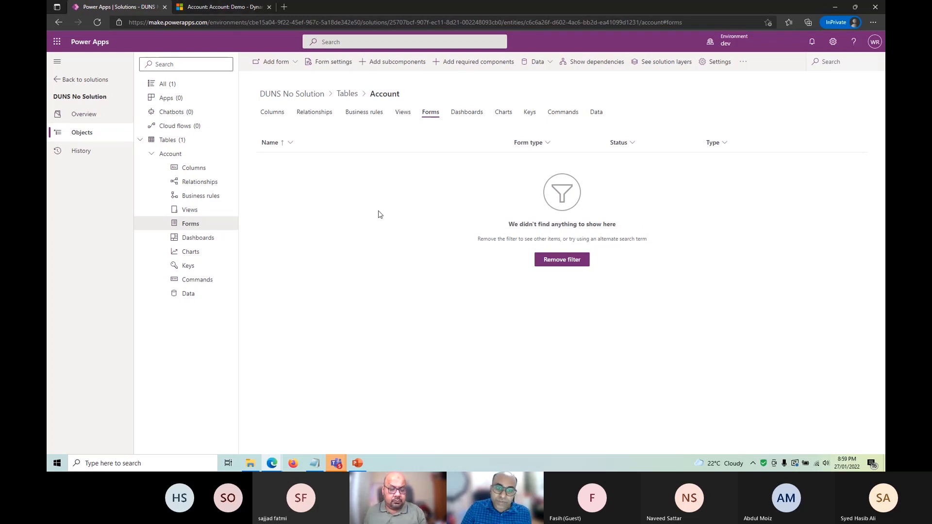
{"action": "left_click", "coordinate": [238, 6]}
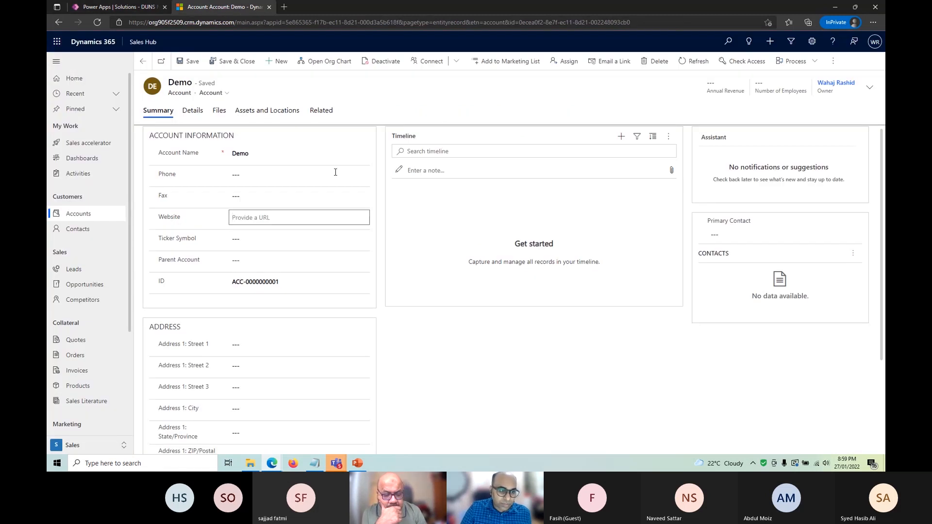
{"action": "left_click", "coordinate": [209, 93]}
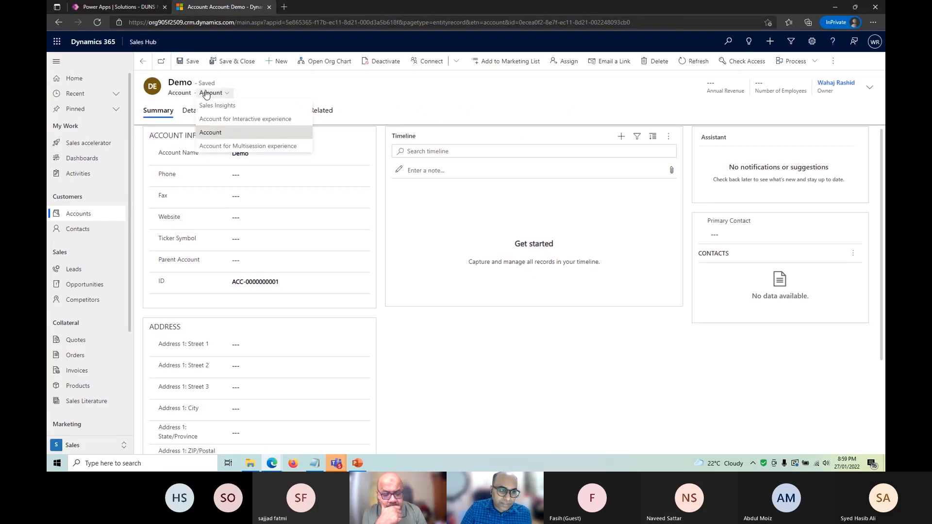
Switch back to Power Apps and add the existing Account main form to the solution as a subcomponent of the Account table
{"action": "left_click", "coordinate": [463, 293]}
{"action": "left_click", "coordinate": [138, 9]}
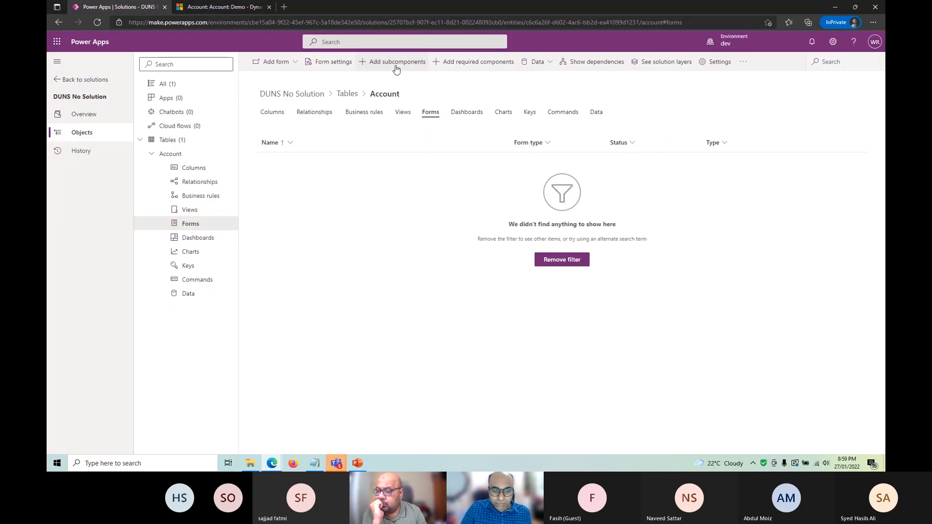
{"action": "left_click", "coordinate": [287, 63]}
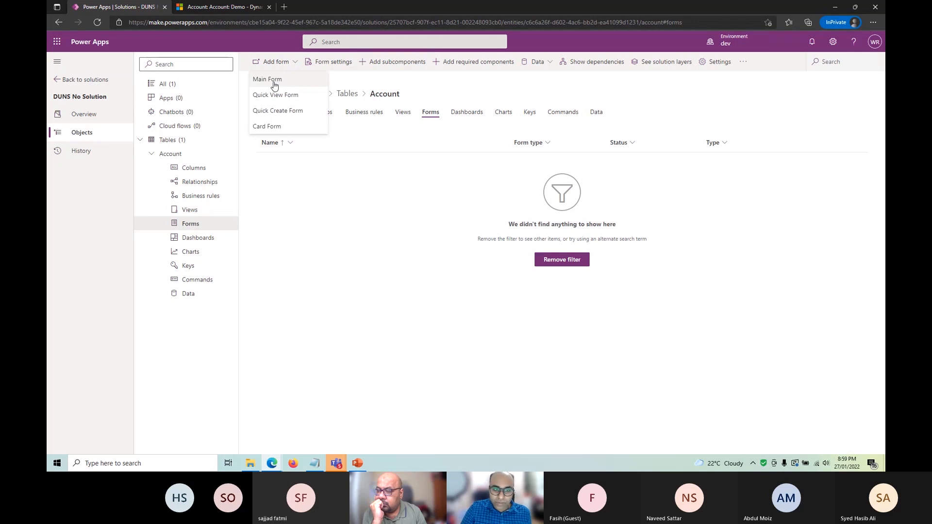
{"action": "left_click", "coordinate": [426, 196]}
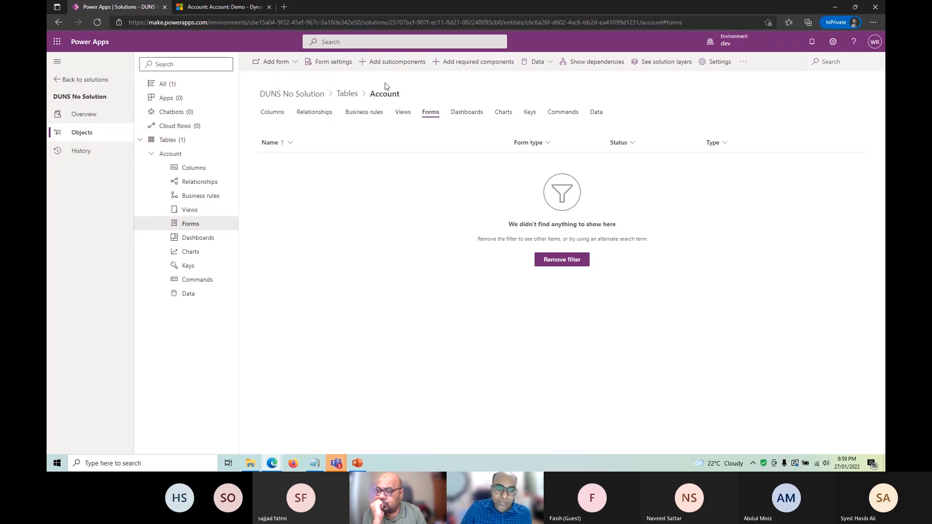
{"action": "left_click", "coordinate": [397, 63]}
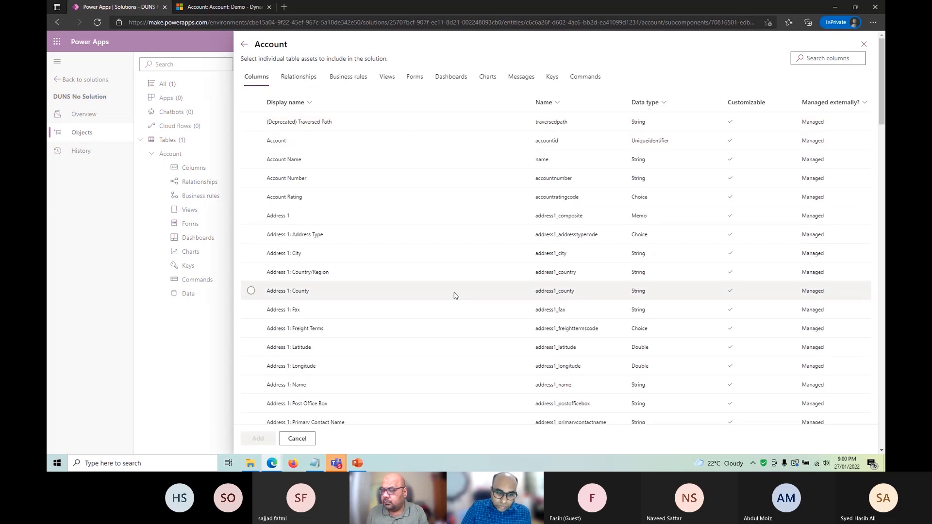
{"action": "scroll", "coordinate": [454, 294], "scroll_direction": "down", "scroll_amount": 2}
{"action": "scroll", "coordinate": [454, 295], "scroll_direction": "up", "scroll_amount": 2}
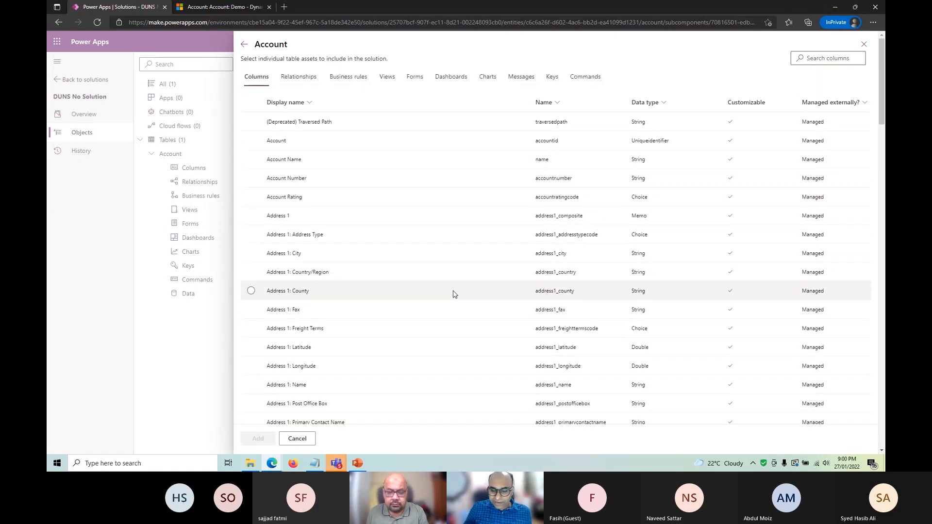
{"action": "left_click", "coordinate": [410, 78]}
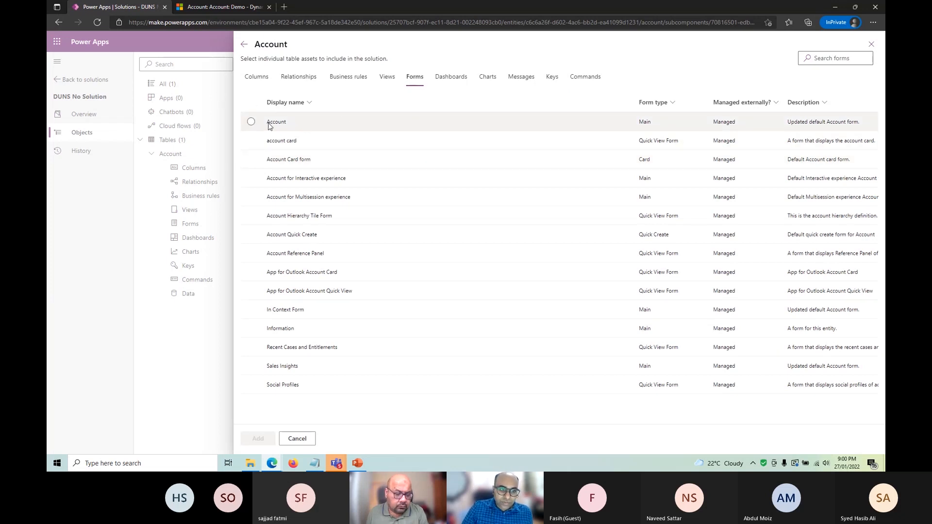
{"action": "left_click", "coordinate": [335, 127]}
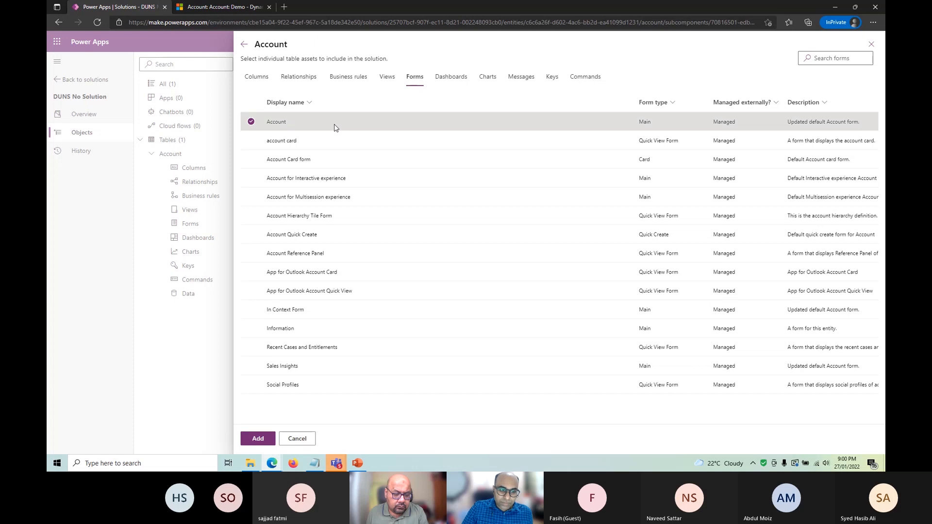
{"action": "left_click", "coordinate": [256, 439]}
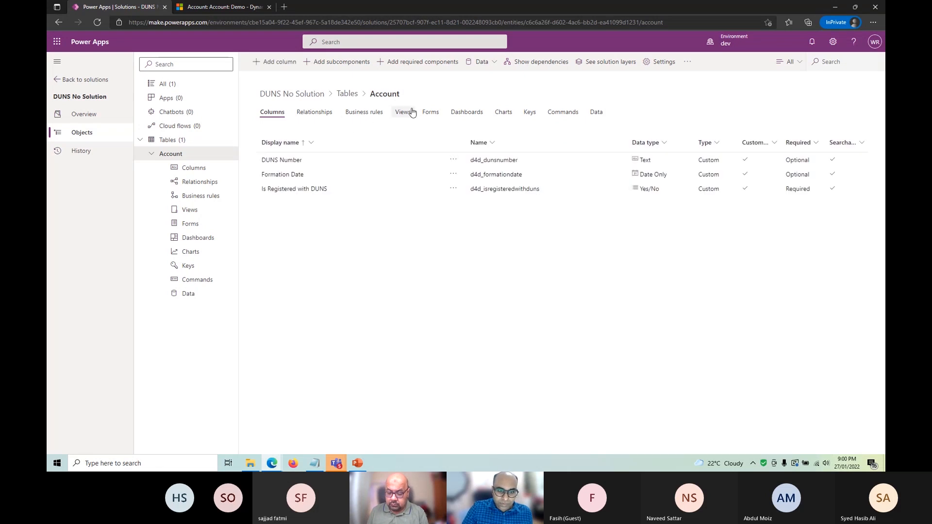
Show the Account table's forms in the solution and open the Account main form in the form designer
{"action": "left_click", "coordinate": [410, 116]}
{"action": "left_click", "coordinate": [378, 114]}
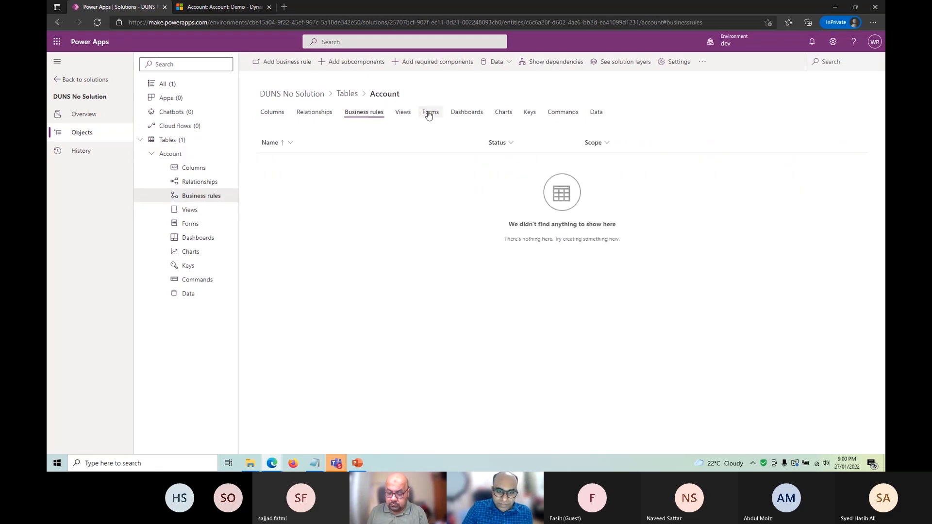
{"action": "left_click", "coordinate": [430, 114]}
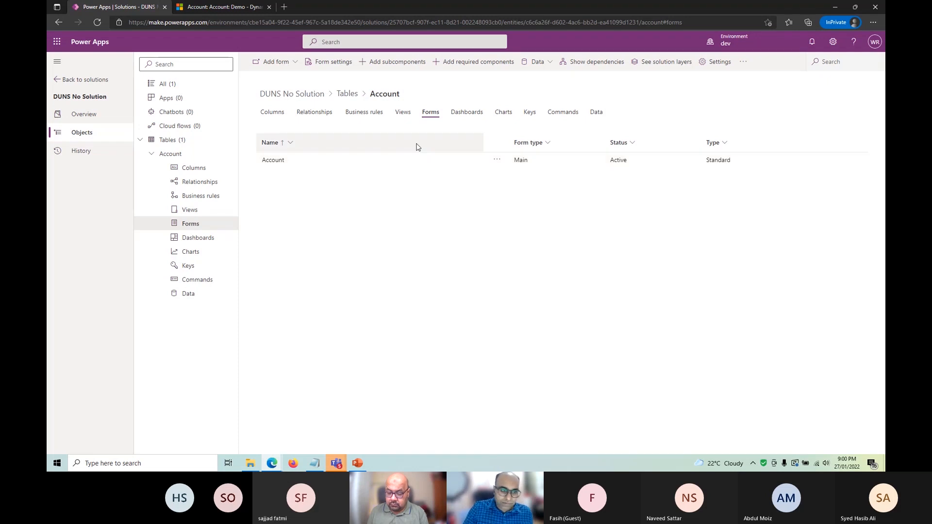
{"action": "left_click", "coordinate": [403, 160]}
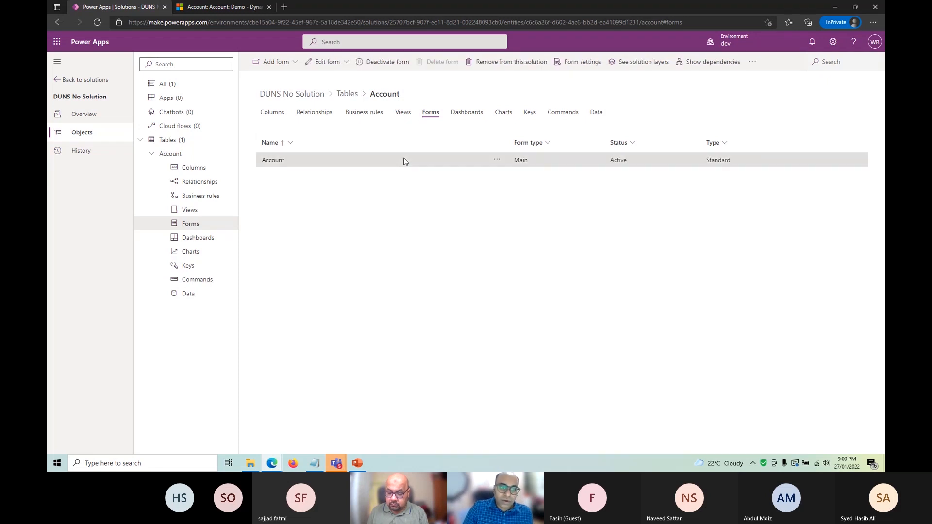
{"action": "left_click", "coordinate": [277, 161]}
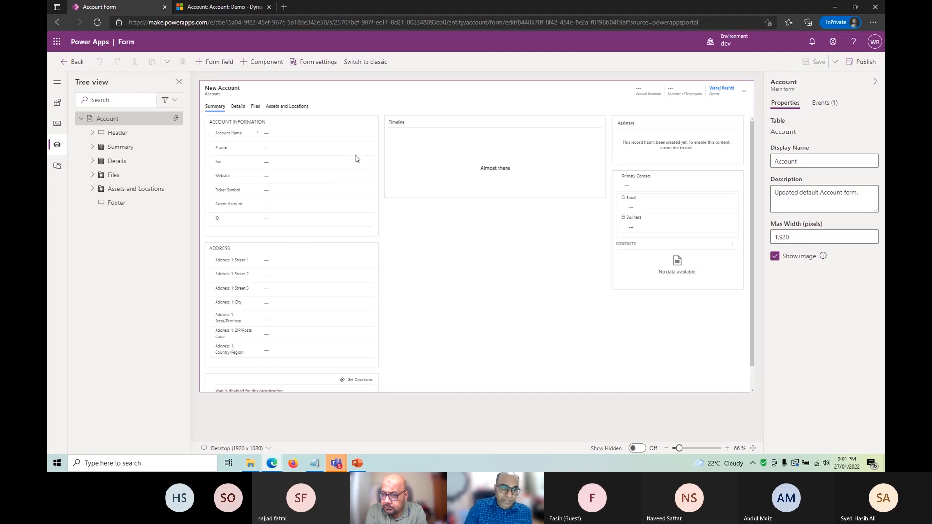
Examine the form's Summary and Details tabs, including the sections under Summary and the fields in ACCOUNT INFORMATION
{"action": "left_click", "coordinate": [236, 108]}
{"action": "left_click", "coordinate": [213, 107]}
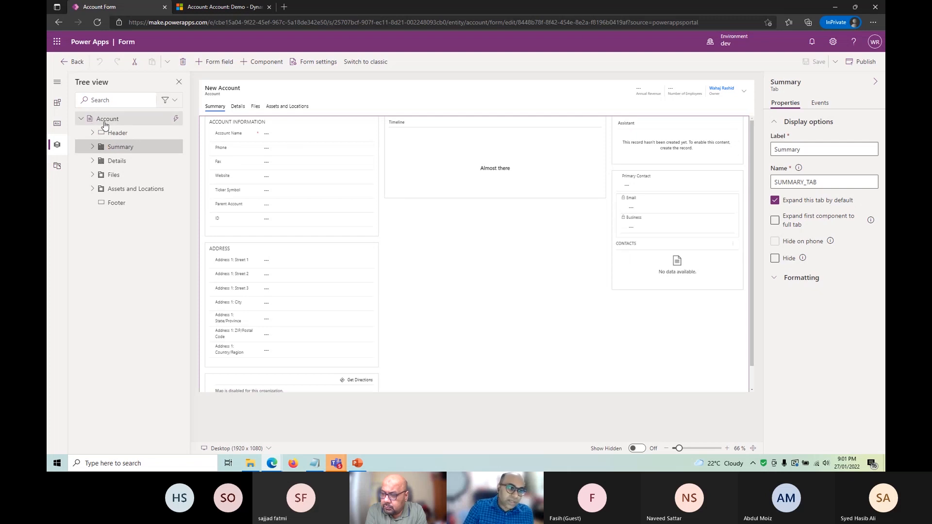
{"action": "left_click", "coordinate": [92, 146]}
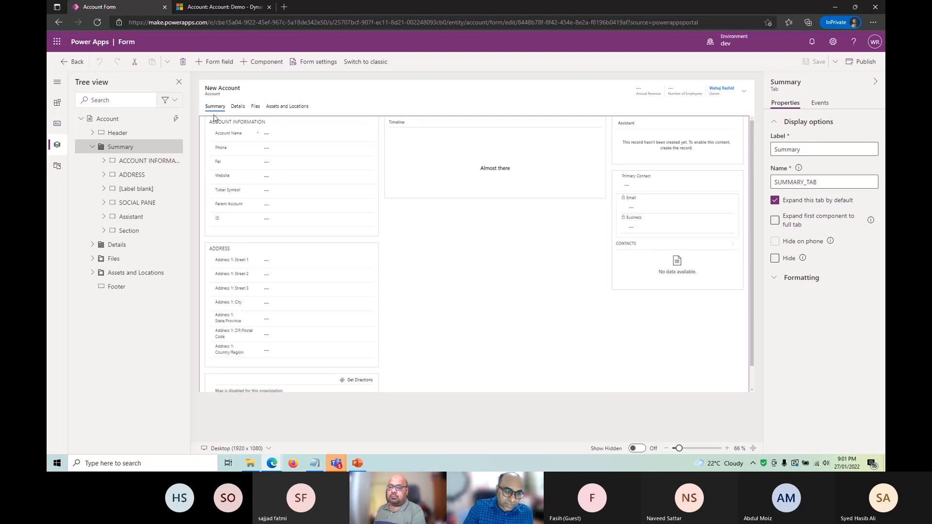
{"action": "left_click", "coordinate": [303, 132]}
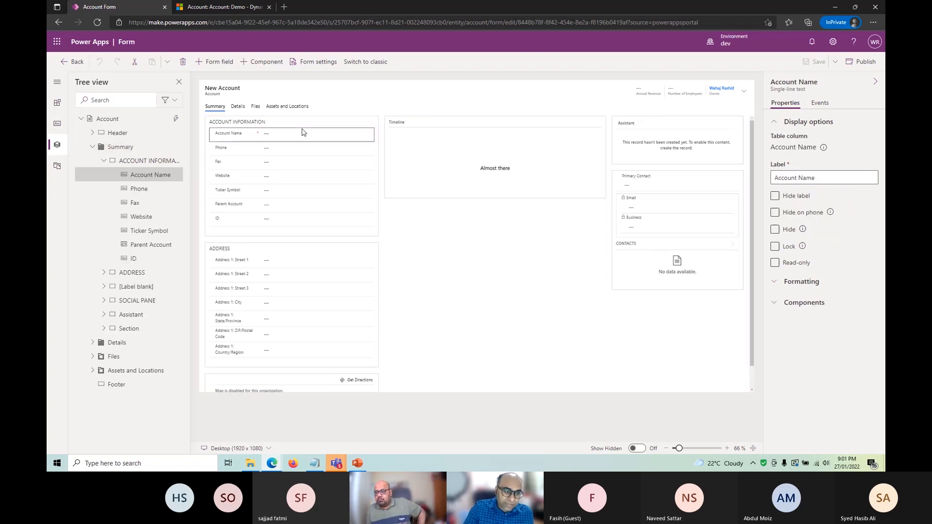
{"action": "left_click", "coordinate": [208, 120]}
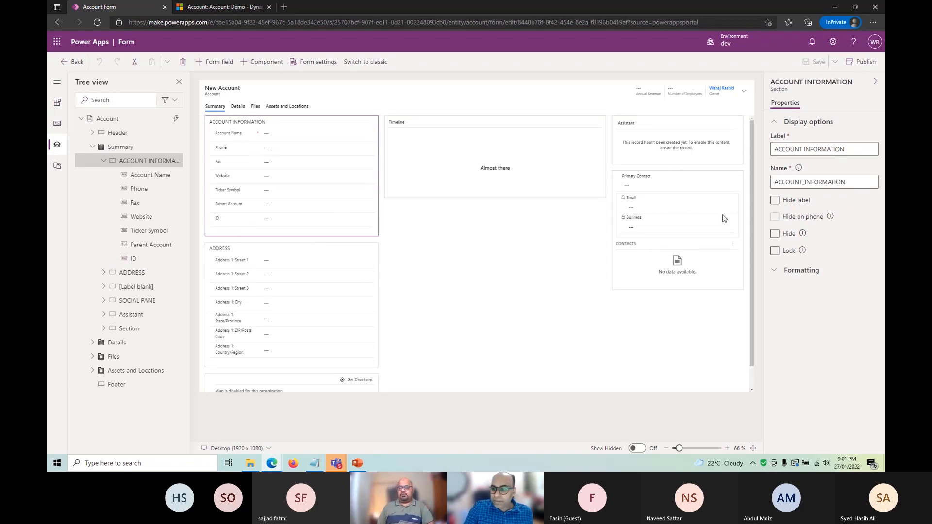
{"action": "left_click", "coordinate": [475, 241]}
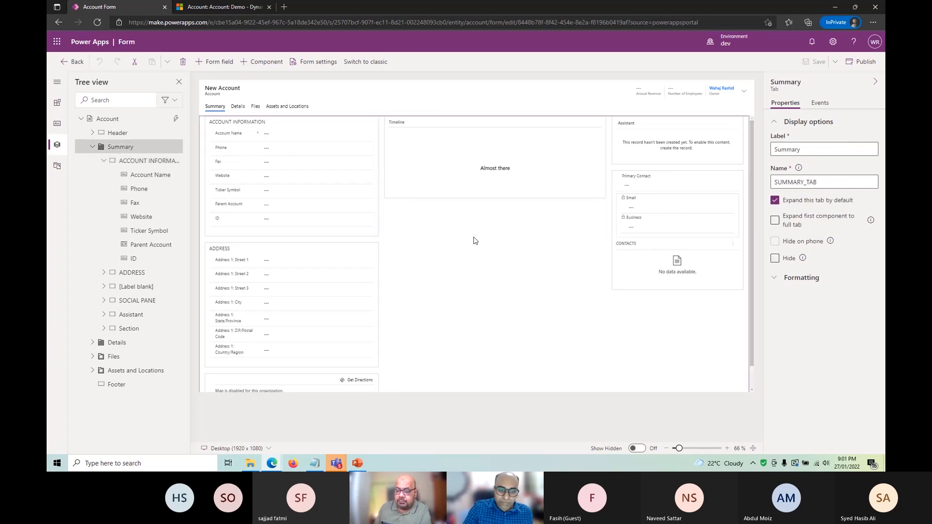
{"action": "left_click", "coordinate": [103, 161]}
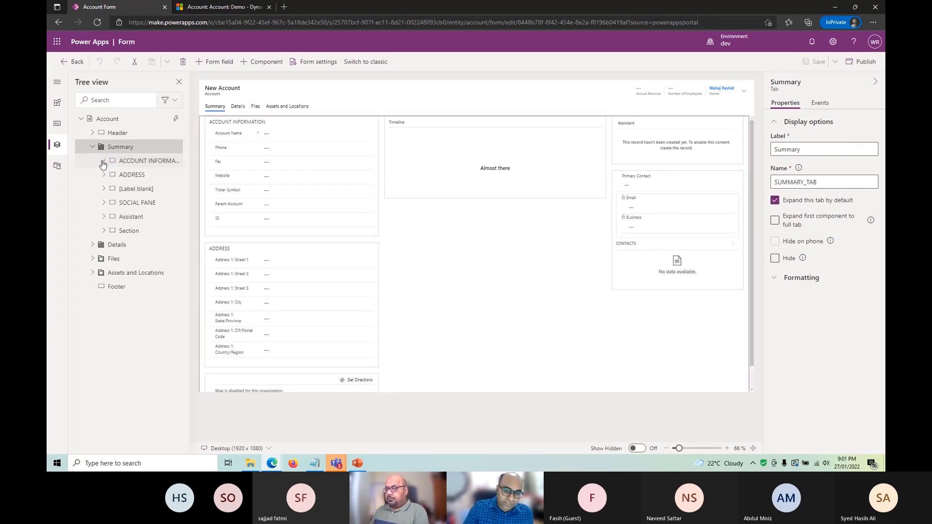
{"action": "left_click", "coordinate": [238, 107]}
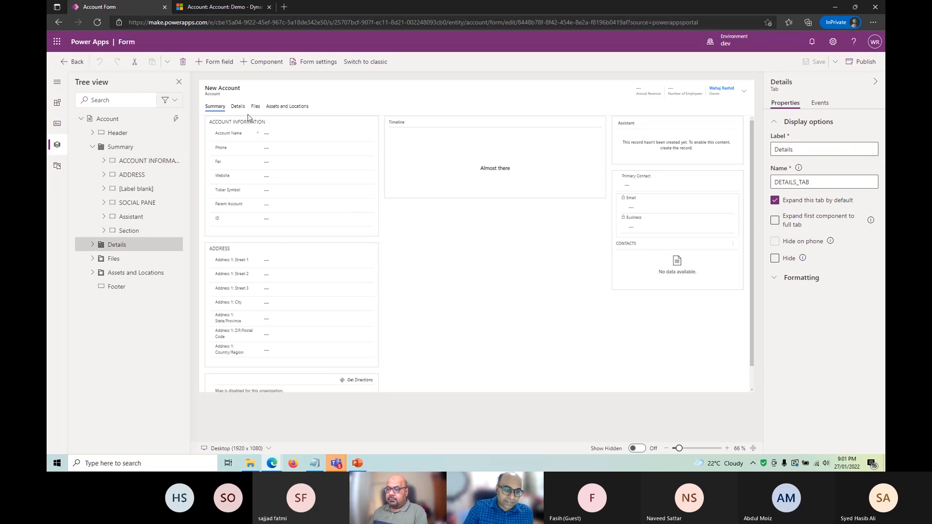
{"action": "left_click", "coordinate": [215, 106]}
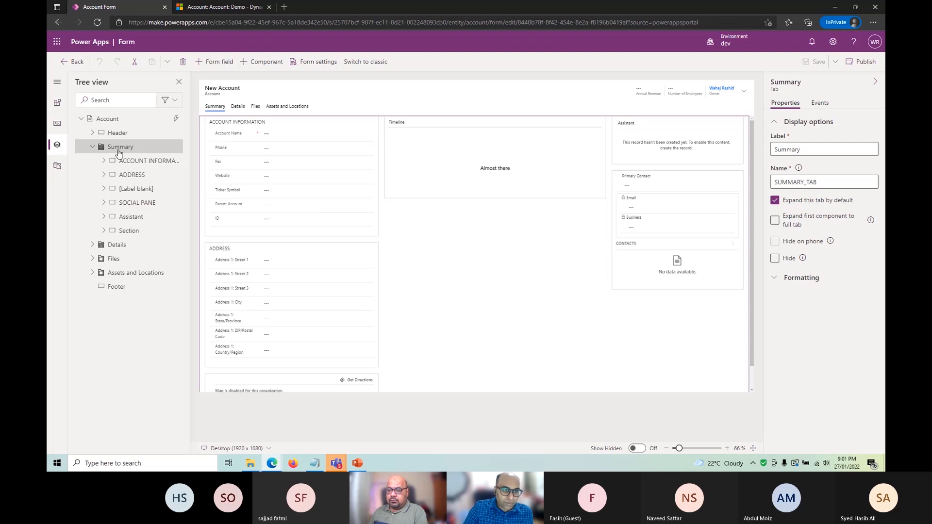
Insert a 1-column section between ACCOUNT INFORMATION and ADDRESS on the Summary tab and label it "DUNS Info"
{"action": "left_click", "coordinate": [267, 62]}
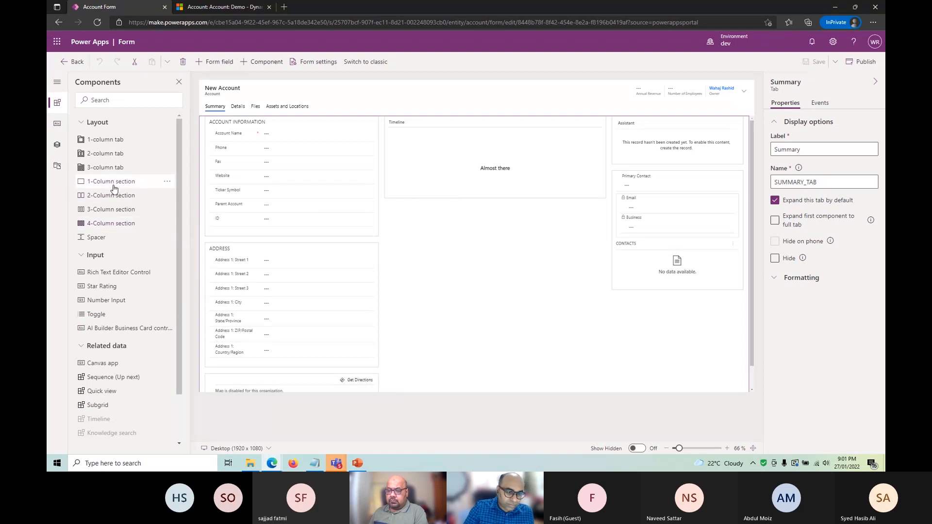
{"action": "left_click_drag", "start_coordinate": [114, 188], "coordinate": [228, 245]}
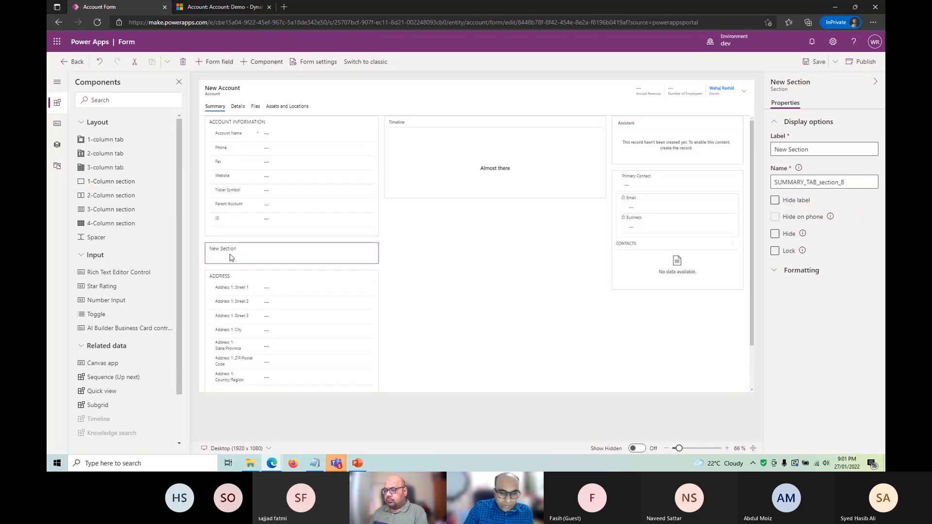
{"action": "left_click", "coordinate": [809, 149]}
{"action": "left_click_drag", "start_coordinate": [816, 150], "coordinate": [769, 140]}
{"action": "type", "text": "DUNS ("}
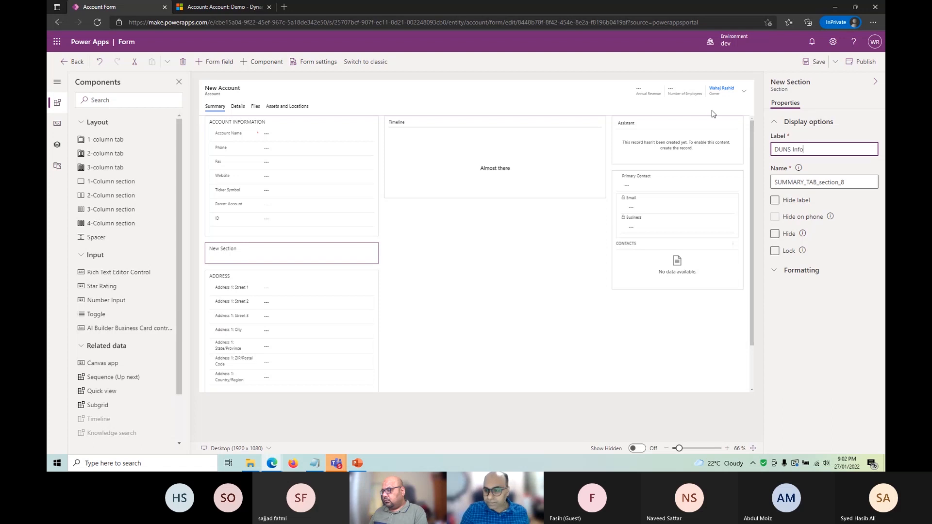
Set the DUNS Info section's name to SUMMARY_TAB_section_duns
{"action": "left_click", "coordinate": [866, 184]}
{"action": "left_click_drag", "start_coordinate": [867, 186], "coordinate": [820, 188]}
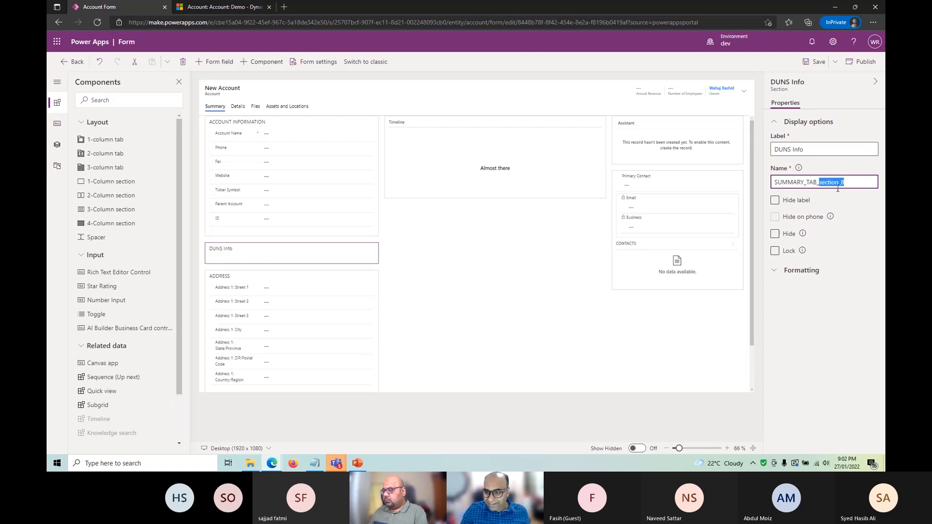
{"action": "left_click", "coordinate": [857, 184]}
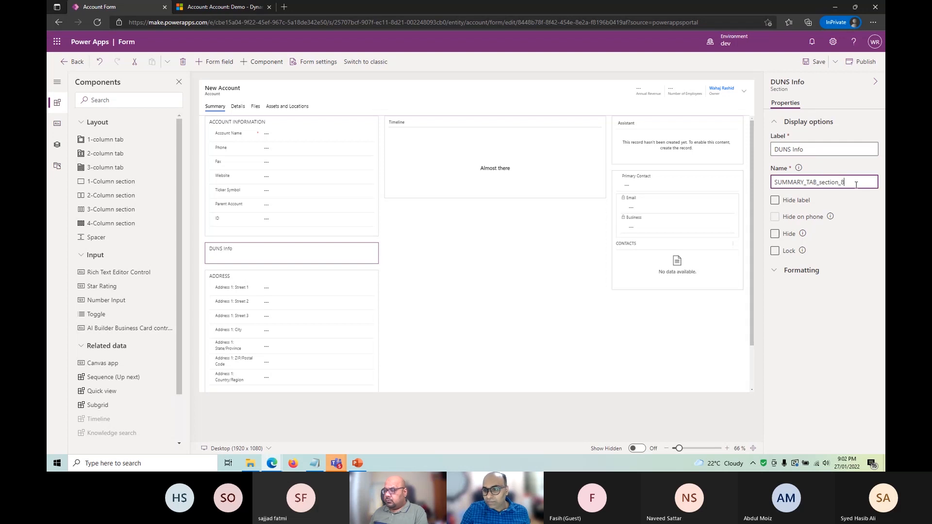
{"action": "left_click_drag", "start_coordinate": [857, 185], "coordinate": [773, 185]}
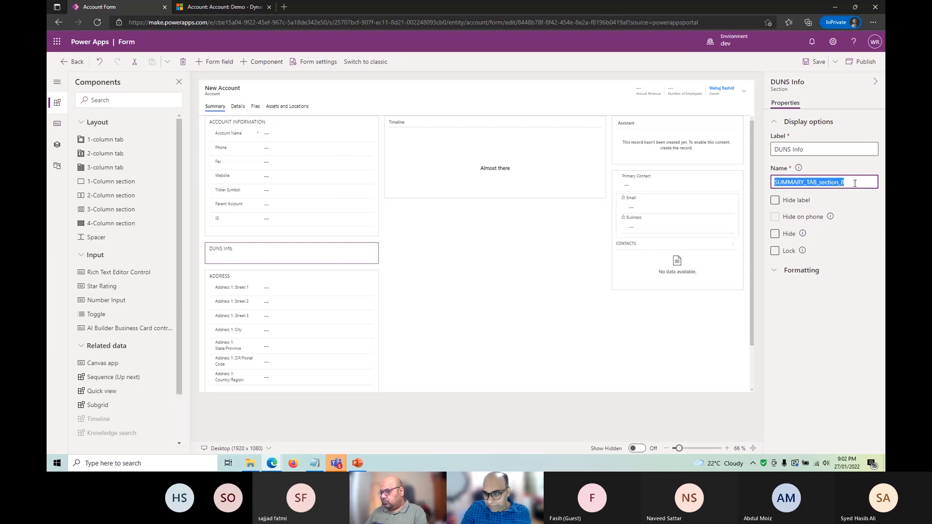
{"action": "left_click", "coordinate": [855, 184]}
{"action": "left_click_drag", "start_coordinate": [848, 186], "coordinate": [842, 184]}
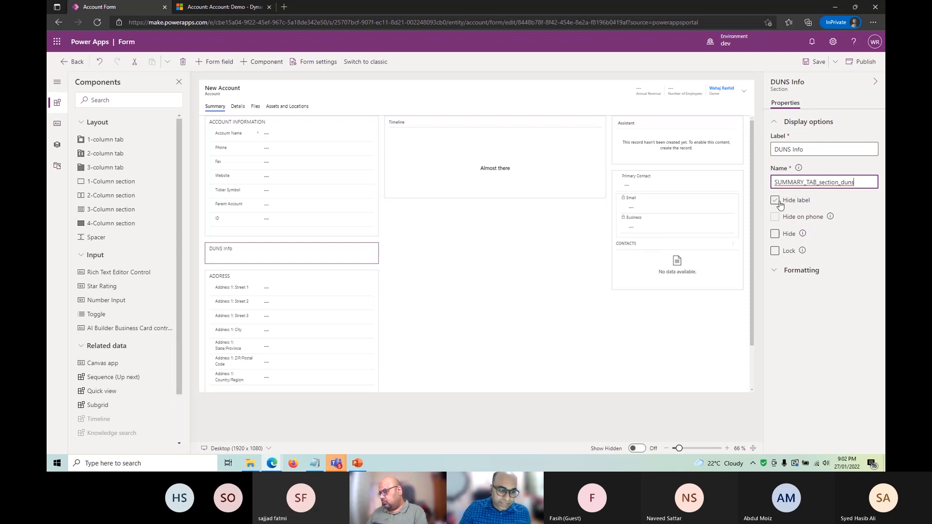
Try the Hide label, Hide and Lock options on the DUNS Info section, switching each one off again
{"action": "left_click", "coordinate": [775, 201]}
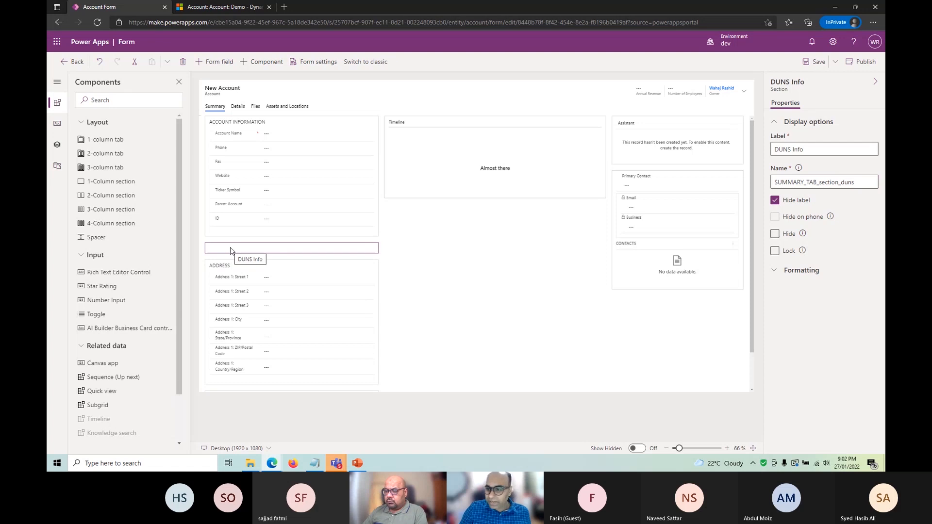
{"action": "left_click", "coordinate": [776, 201]}
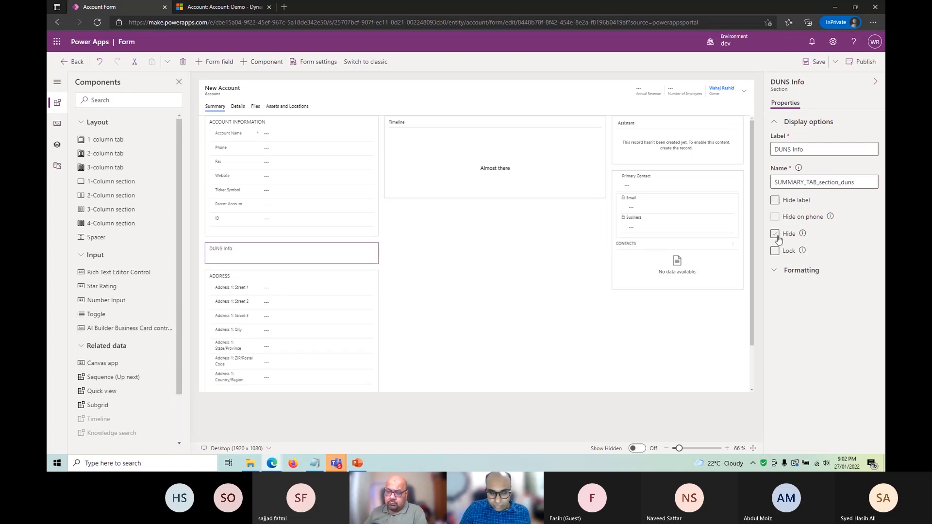
{"action": "left_click", "coordinate": [777, 236]}
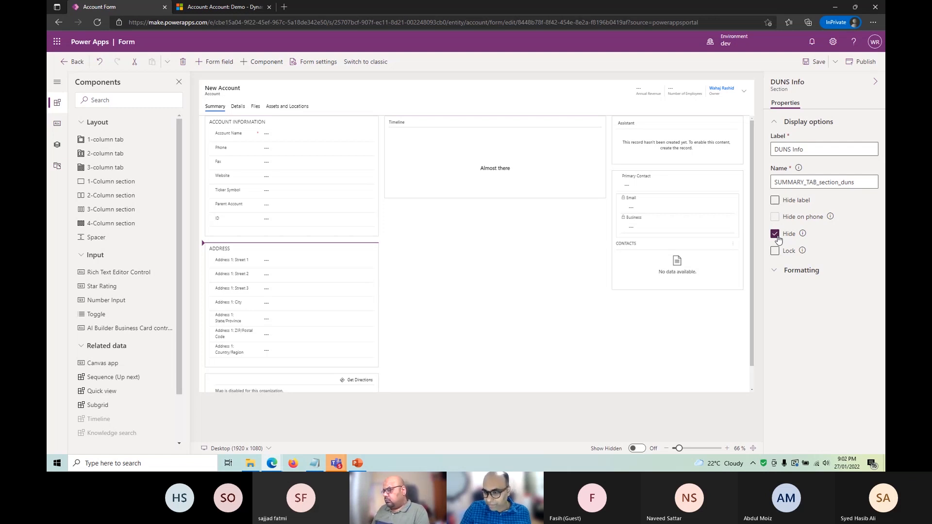
{"action": "left_click", "coordinate": [775, 235]}
{"action": "left_click", "coordinate": [777, 252]}
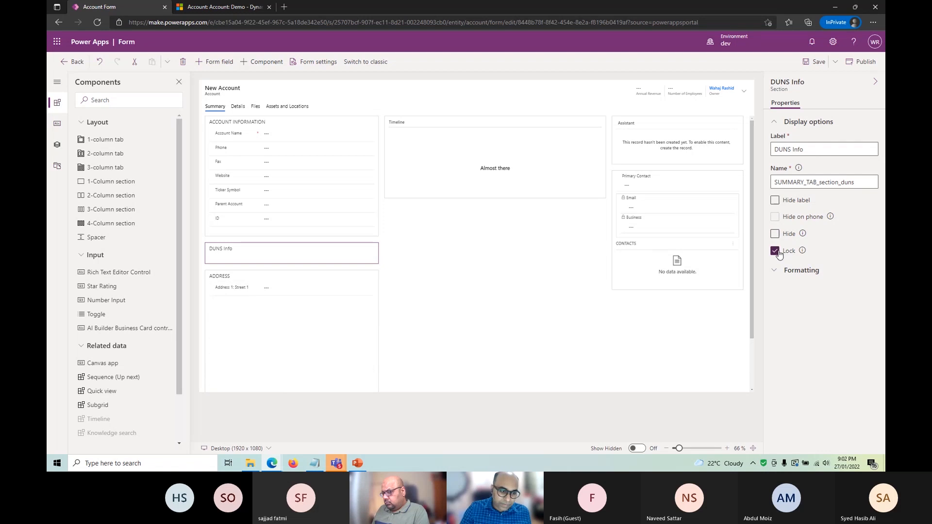
{"action": "left_click", "coordinate": [778, 254]}
Set the DUNS Info section's formatting to 2 columns and keep the section selected on the form
{"action": "left_click", "coordinate": [777, 271]}
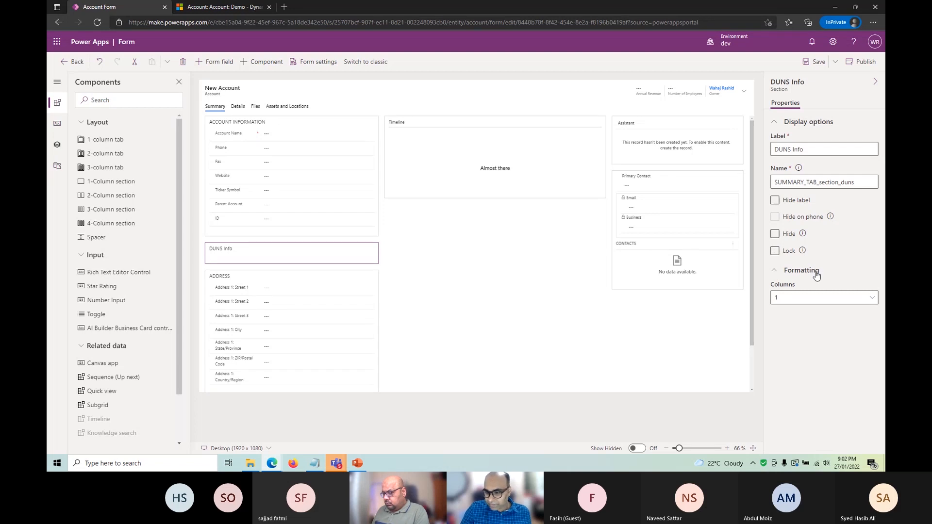
{"action": "left_click", "coordinate": [825, 299]}
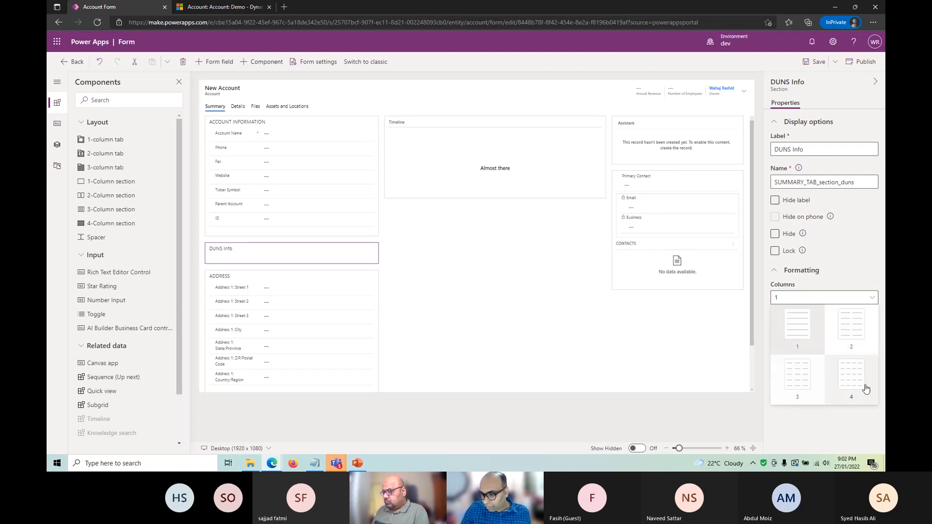
{"action": "left_click", "coordinate": [857, 335]}
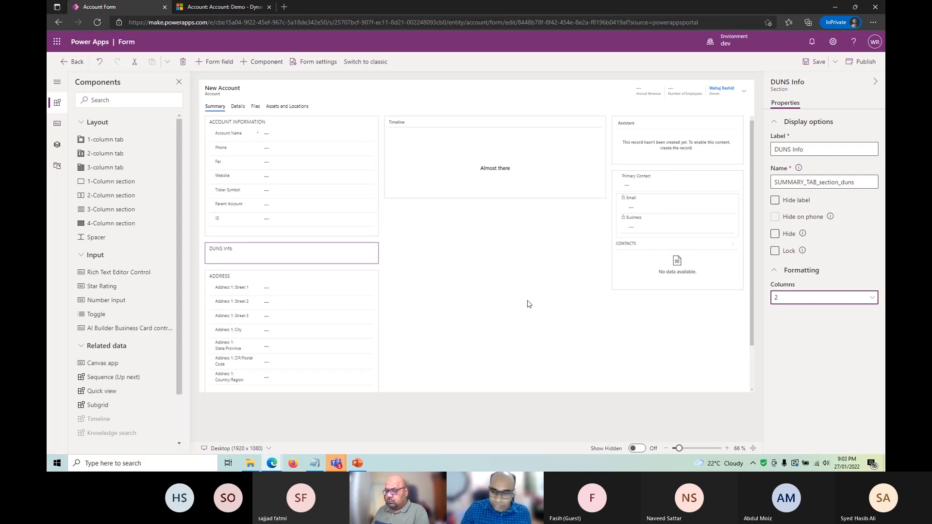
{"action": "left_click", "coordinate": [822, 299]}
{"action": "left_click", "coordinate": [262, 254]}
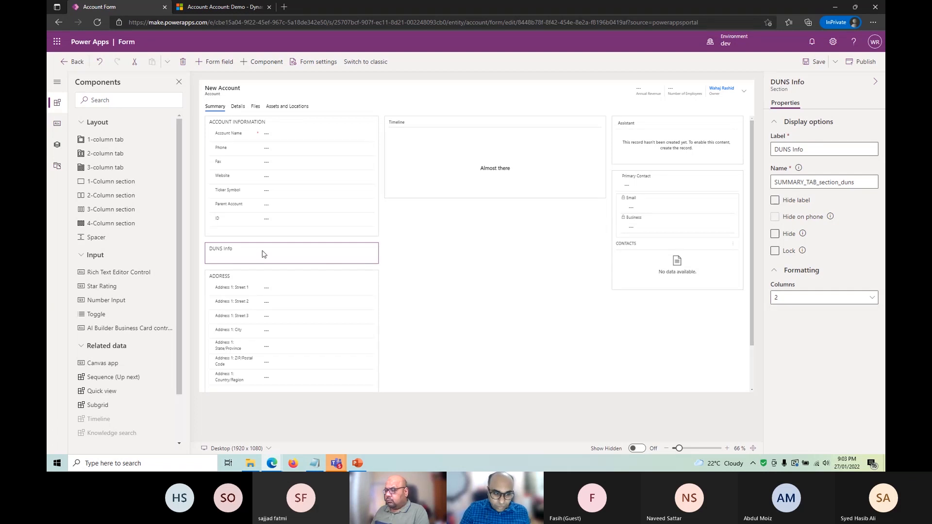
Set the DUNS Info section's formatting to 1 column and filter the table columns list to Custom columns
{"action": "left_click", "coordinate": [786, 299]}
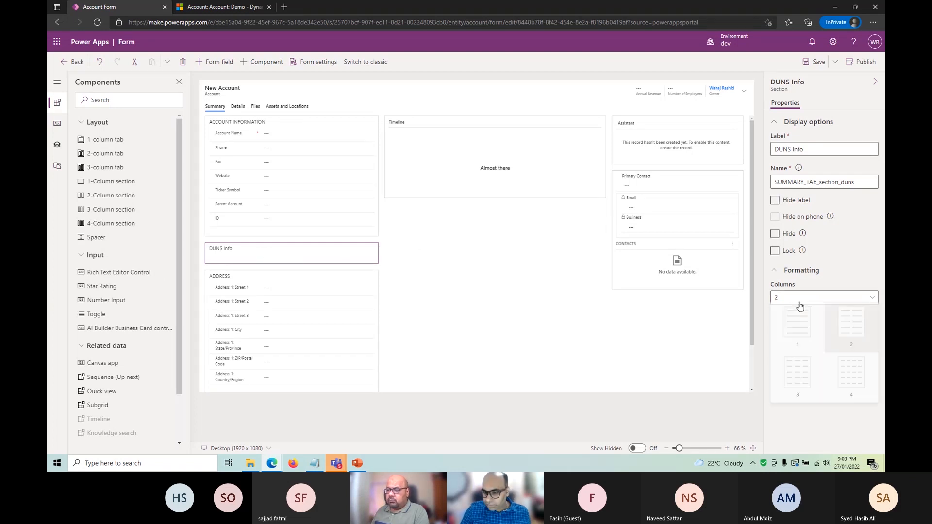
{"action": "left_click", "coordinate": [794, 323]}
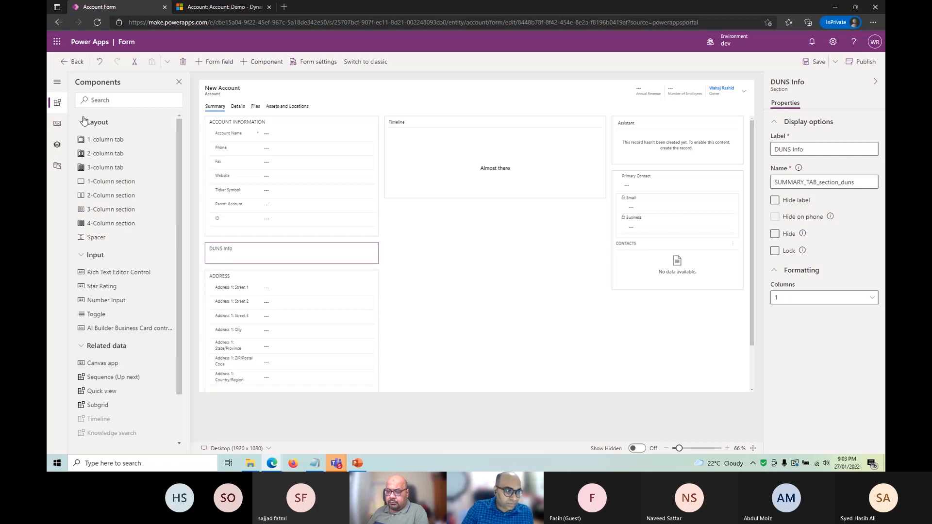
{"action": "left_click", "coordinate": [83, 125]}
{"action": "left_click", "coordinate": [57, 124]}
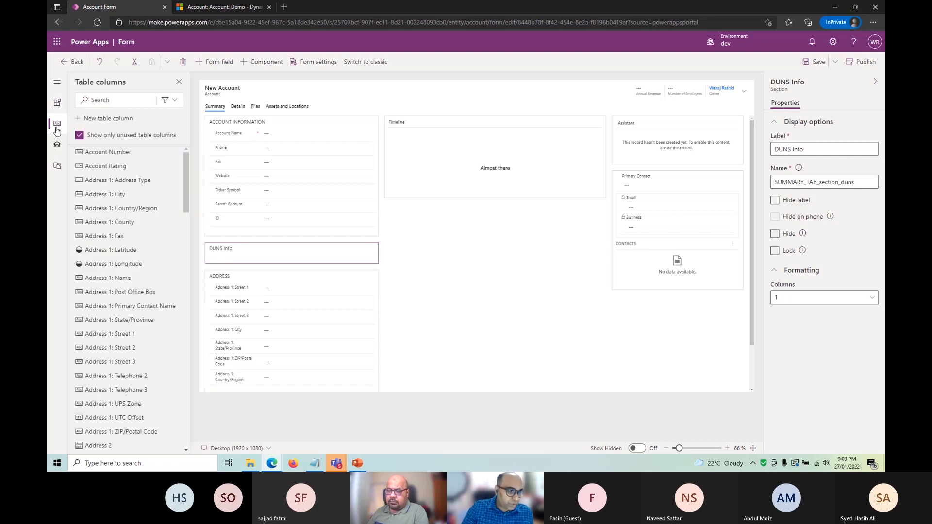
{"action": "left_click", "coordinate": [170, 100]}
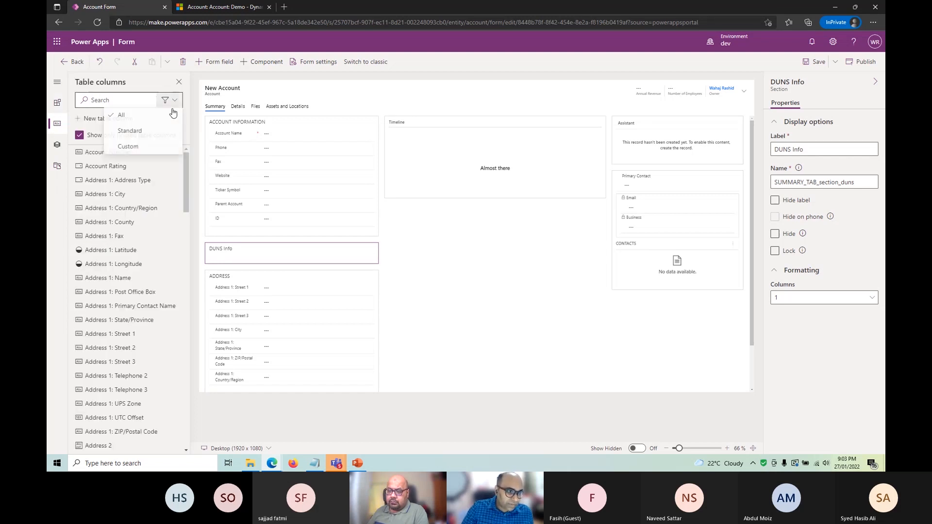
{"action": "left_click", "coordinate": [134, 147]}
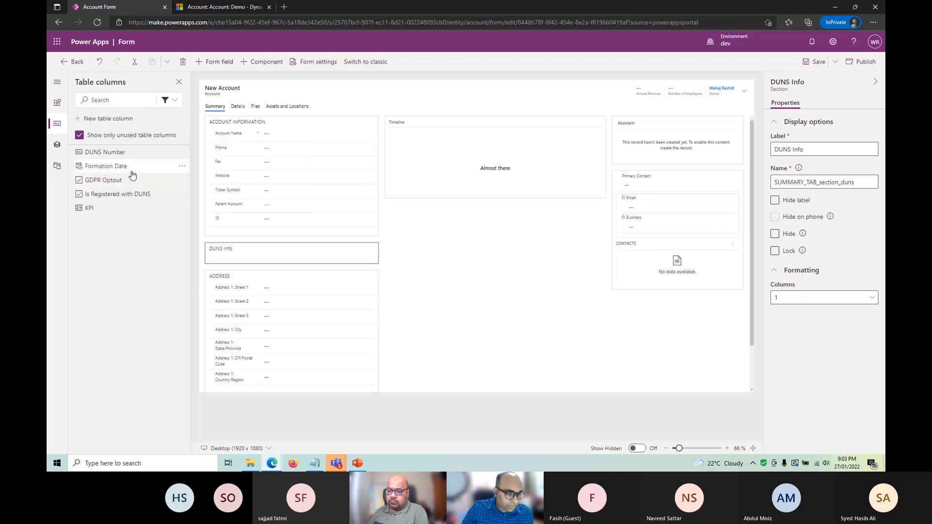
Add Formation Date to ACCOUNT INFORMATION and Is Registered with DUNS and DUNS Number to DUNS Info, then save and leave the form
{"action": "left_click_drag", "start_coordinate": [120, 168], "coordinate": [214, 223]}
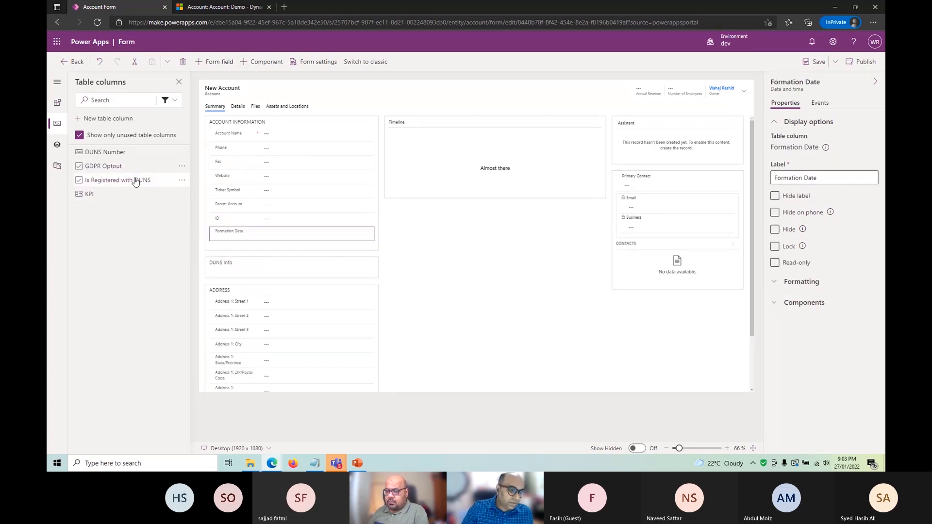
{"action": "left_click_drag", "start_coordinate": [145, 182], "coordinate": [213, 266]}
{"action": "left_click_drag", "start_coordinate": [117, 152], "coordinate": [253, 287]}
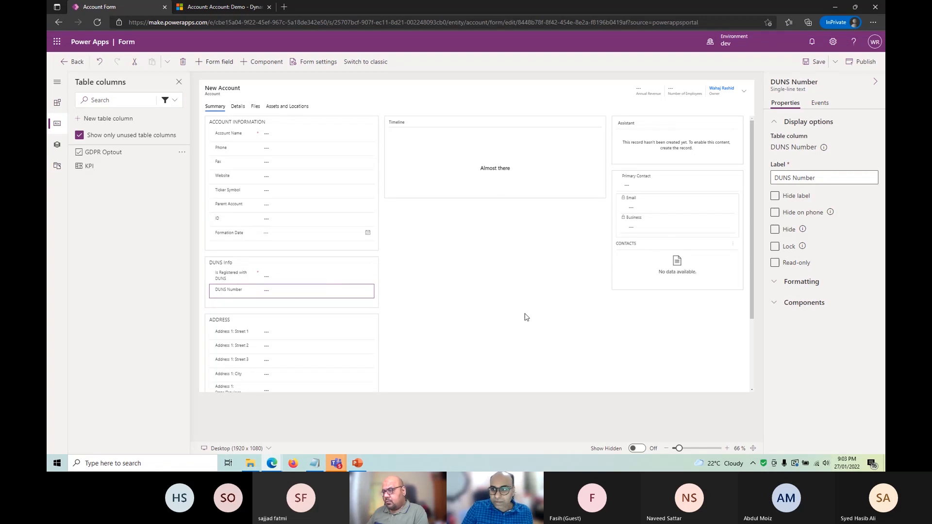
{"action": "key", "text": "ctrl+s"}
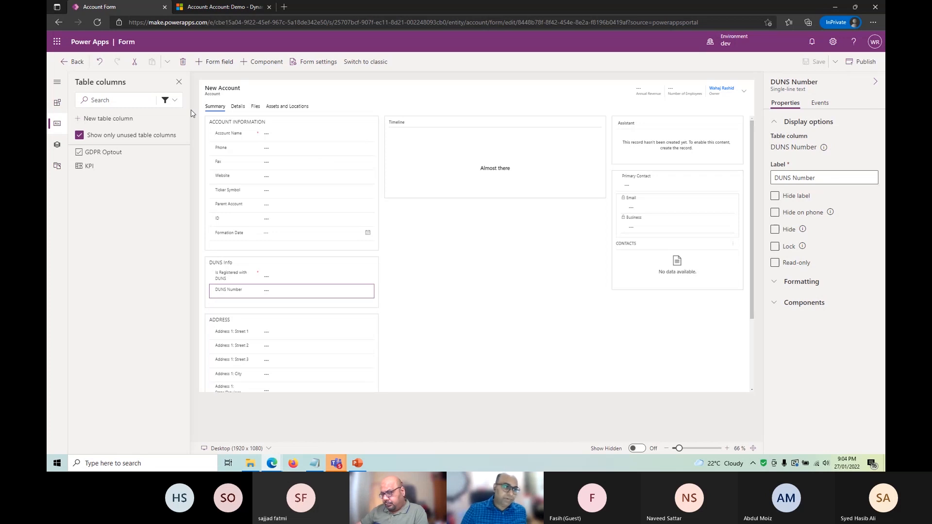
{"action": "left_click", "coordinate": [72, 62]}
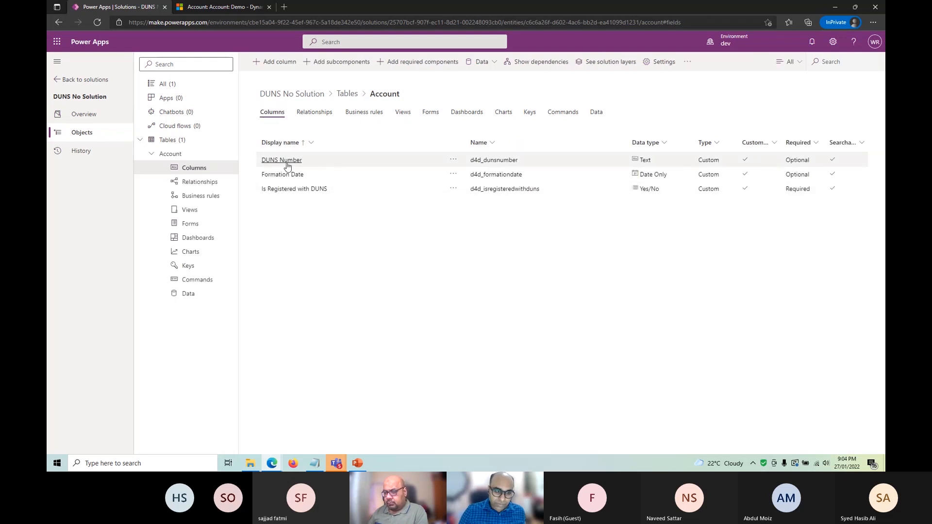
{"action": "left_click", "coordinate": [294, 175]}
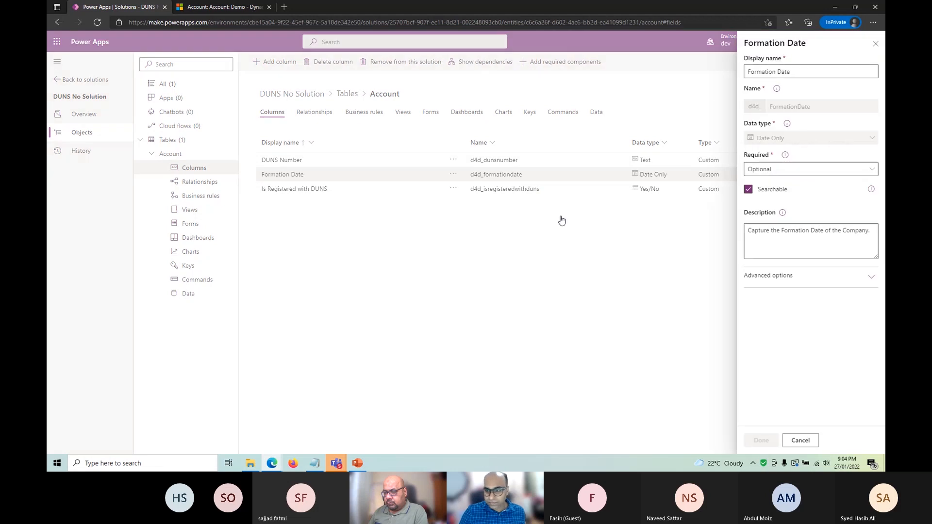
{"action": "left_click", "coordinate": [795, 170]}
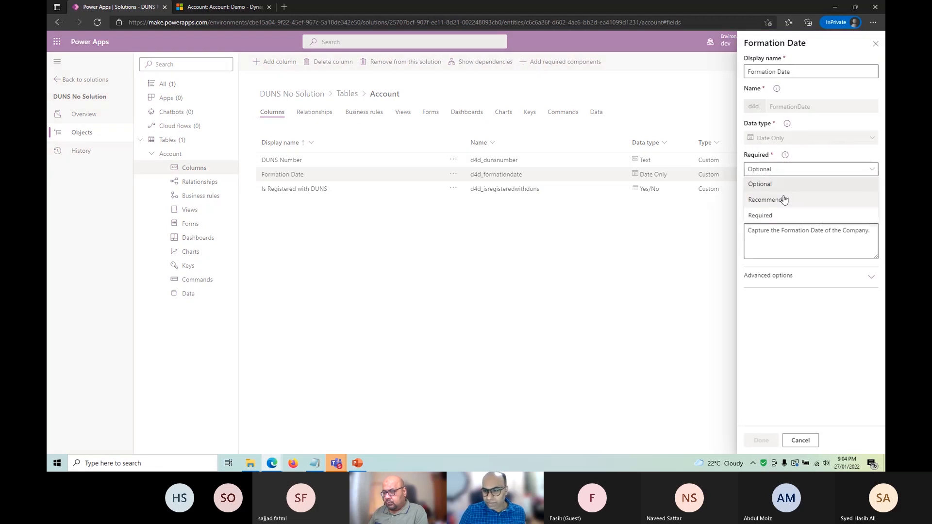
{"action": "left_click", "coordinate": [801, 440]}
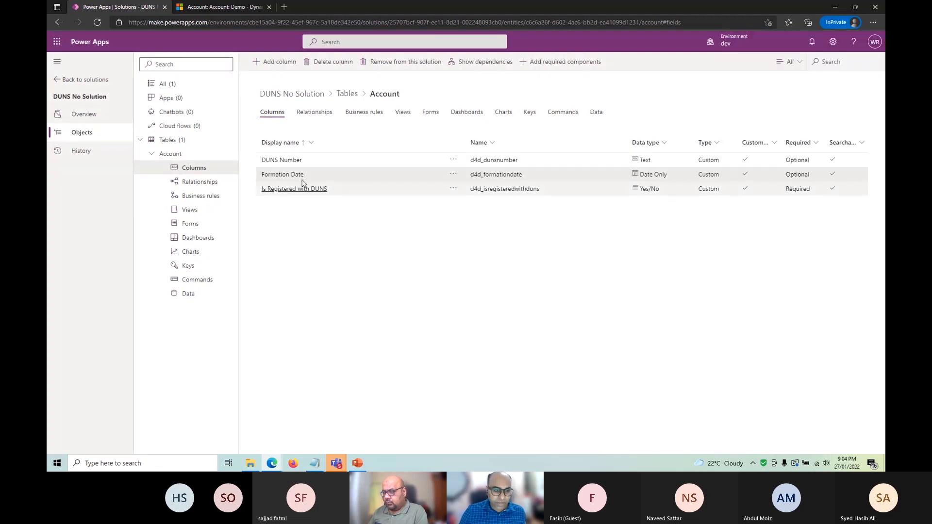
Set the DUNS Number column's Required option to Recommended and save the Account table
{"action": "left_click", "coordinate": [292, 165]}
{"action": "left_click", "coordinate": [812, 171]}
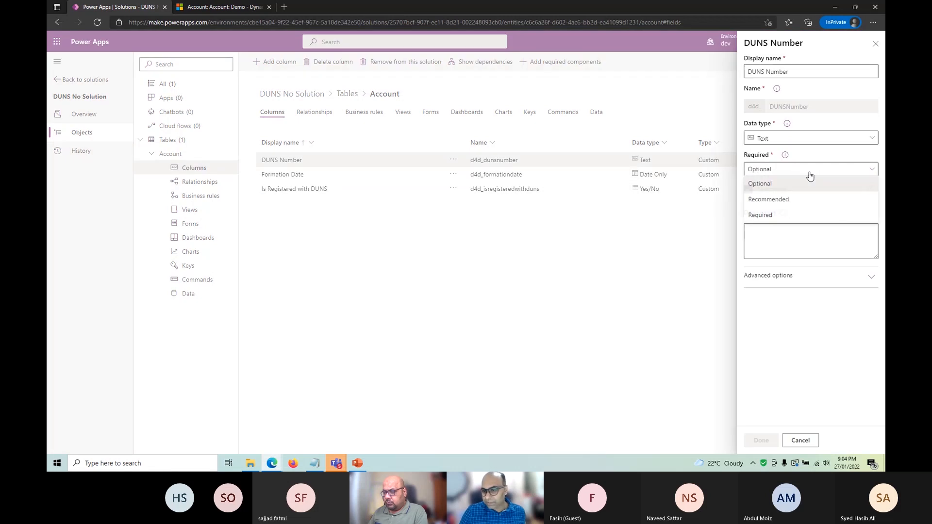
{"action": "left_click", "coordinate": [788, 205]}
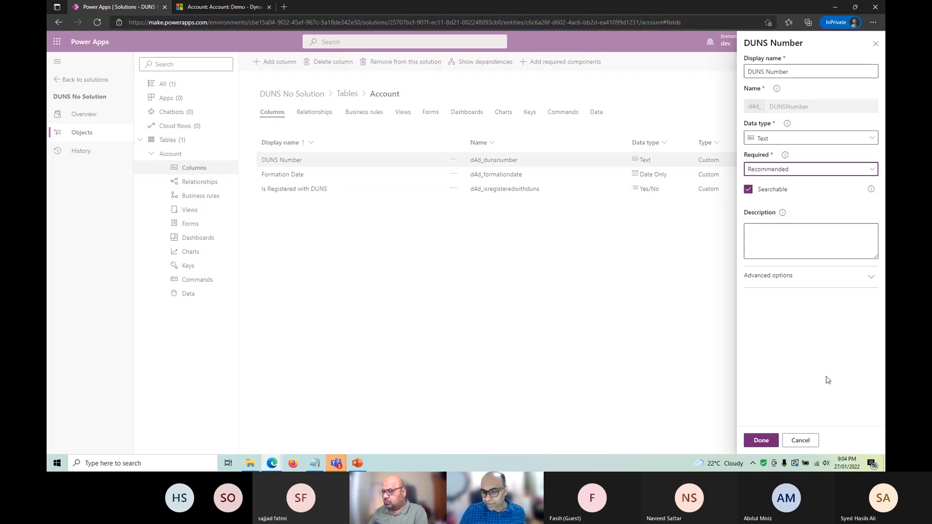
{"action": "left_click", "coordinate": [761, 441]}
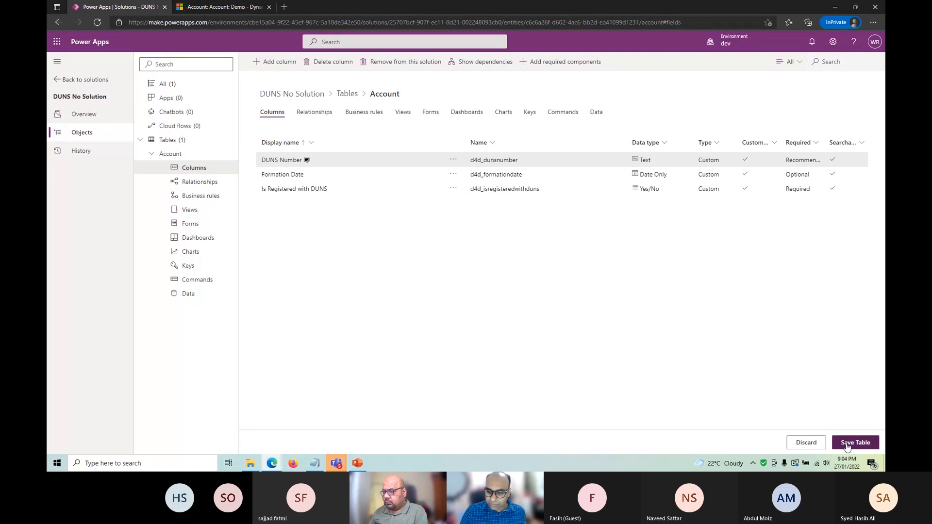
{"action": "left_click", "coordinate": [847, 444]}
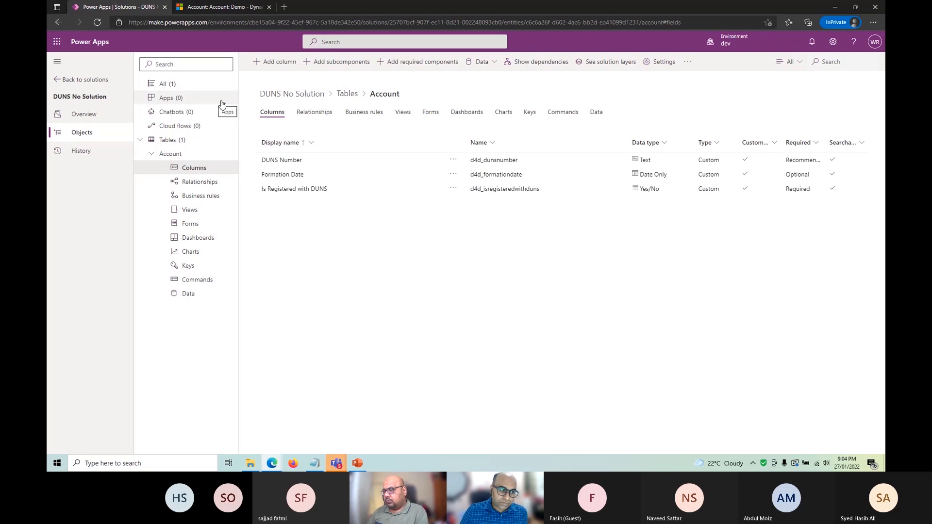
Publish all customizations from the DUNS No Solution's overview
{"action": "left_click", "coordinate": [93, 115]}
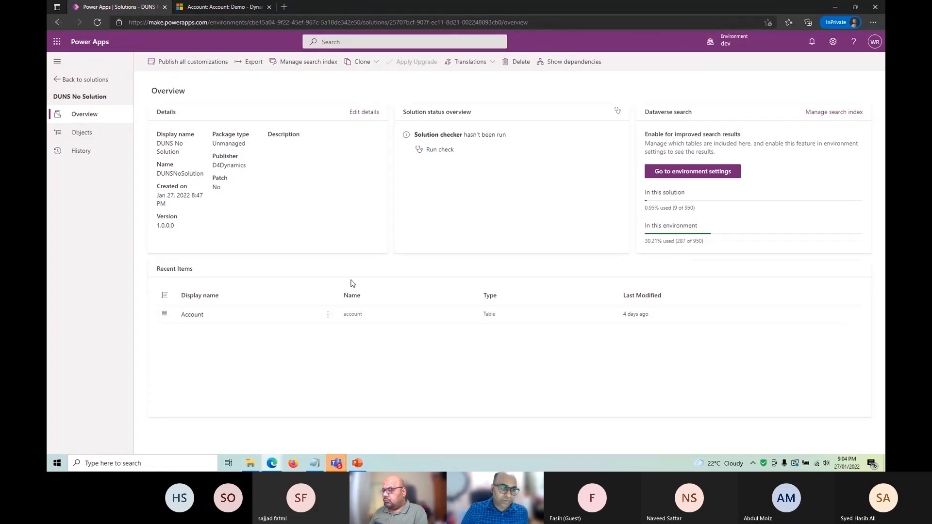
{"action": "left_click", "coordinate": [168, 68]}
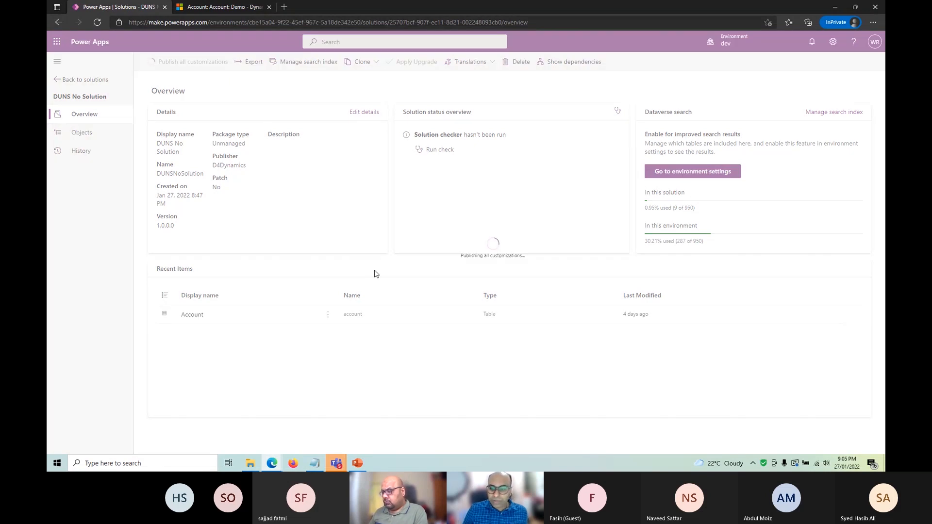
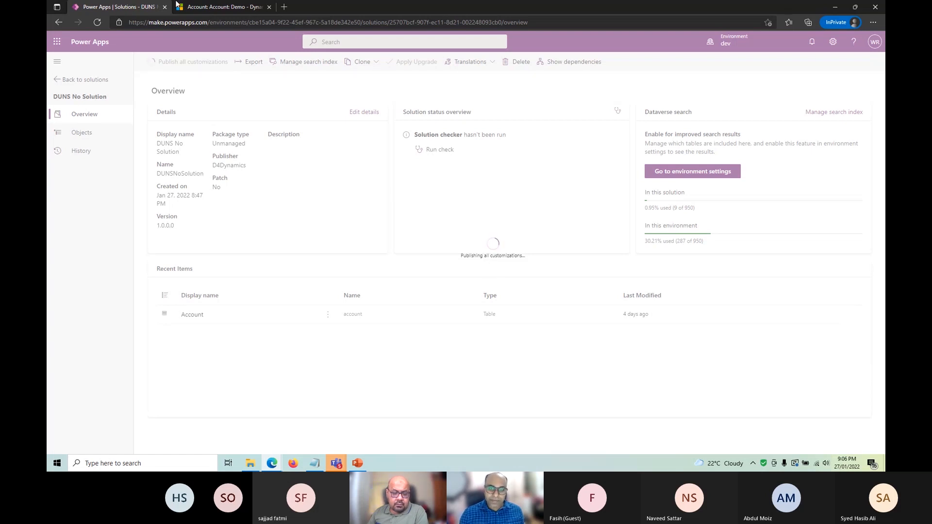
Switch to Dynamics 365 Sales Hub and open the Alpine Ski House account from the Accounts list
{"action": "left_click", "coordinate": [196, 11]}
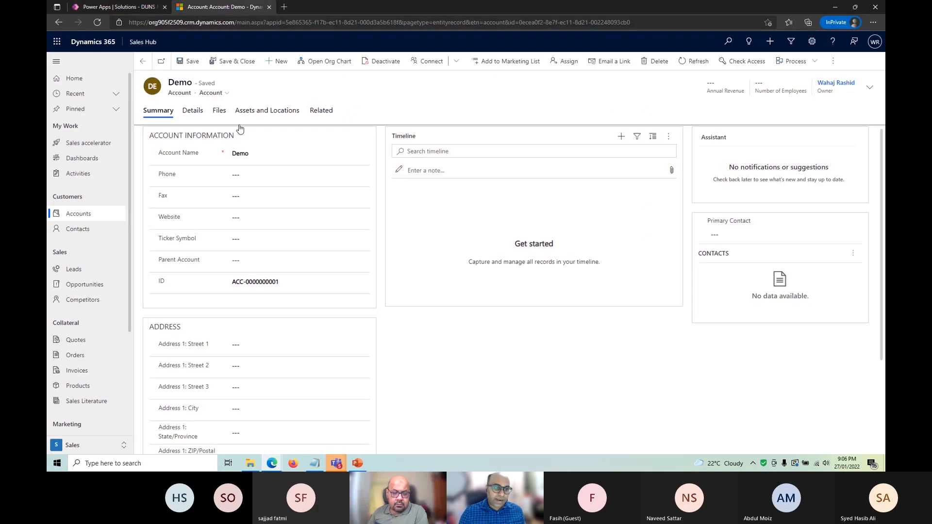
{"action": "left_click", "coordinate": [86, 217]}
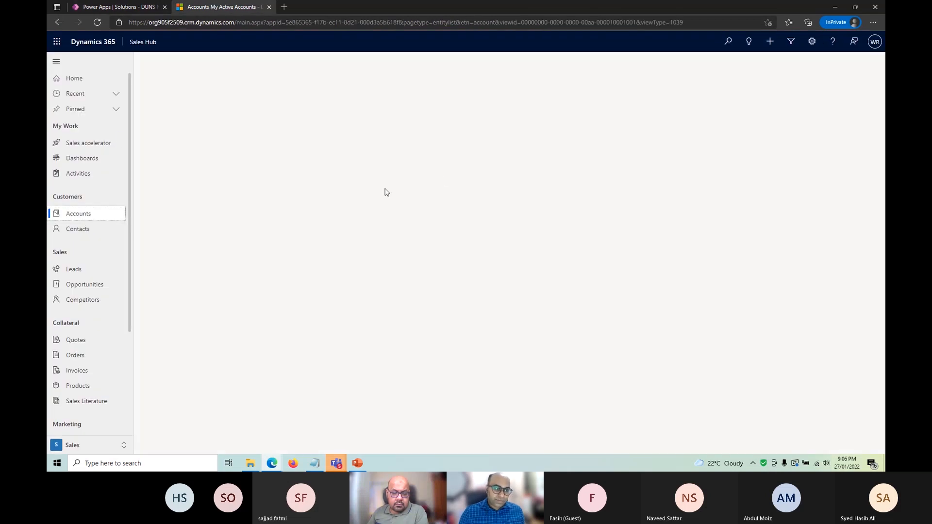
{"action": "double_click", "coordinate": [315, 145]}
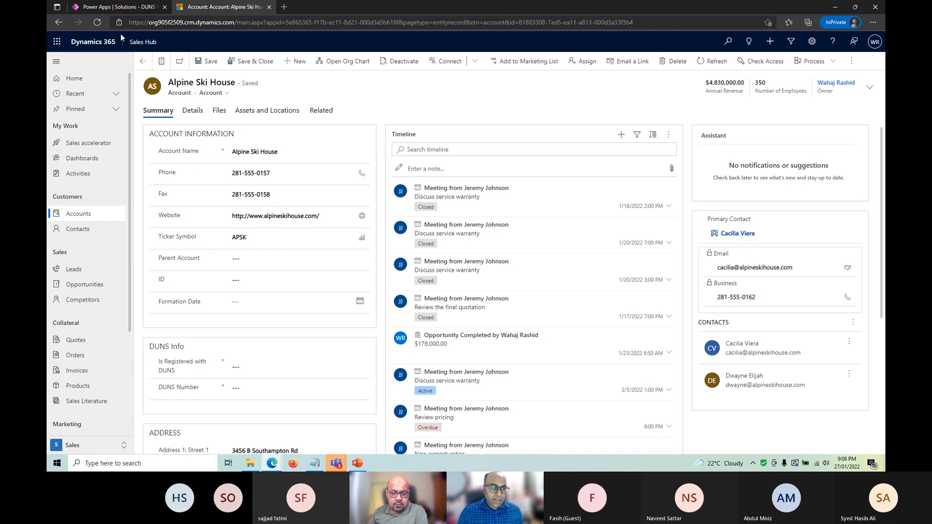
Check in Power Apps whether publishing the customizations has finished, returning to the Alpine Ski House record in between
{"action": "left_click", "coordinate": [123, 11]}
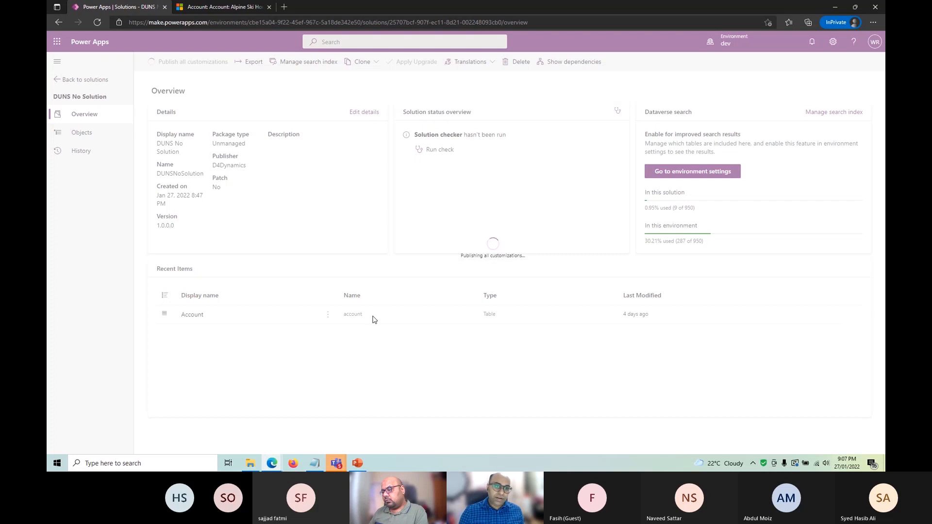
{"action": "left_click", "coordinate": [211, 7]}
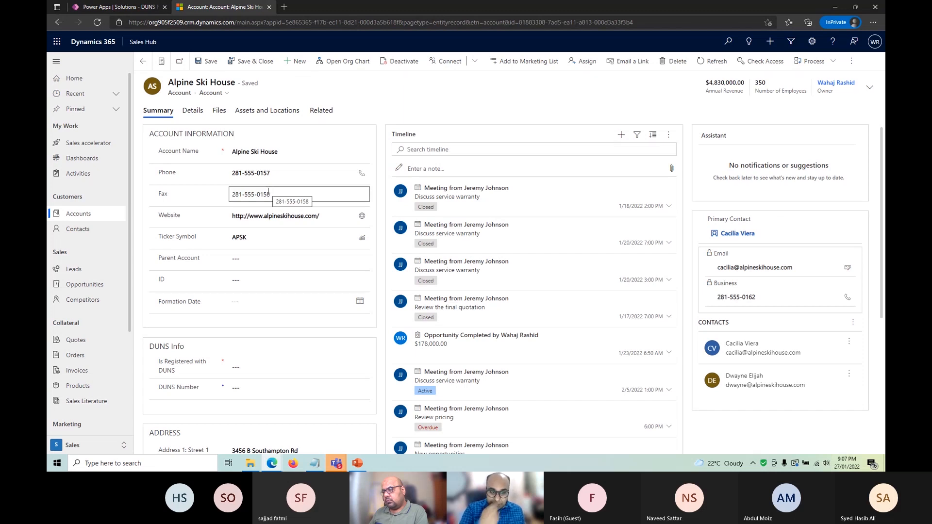
{"action": "left_click", "coordinate": [116, 7]}
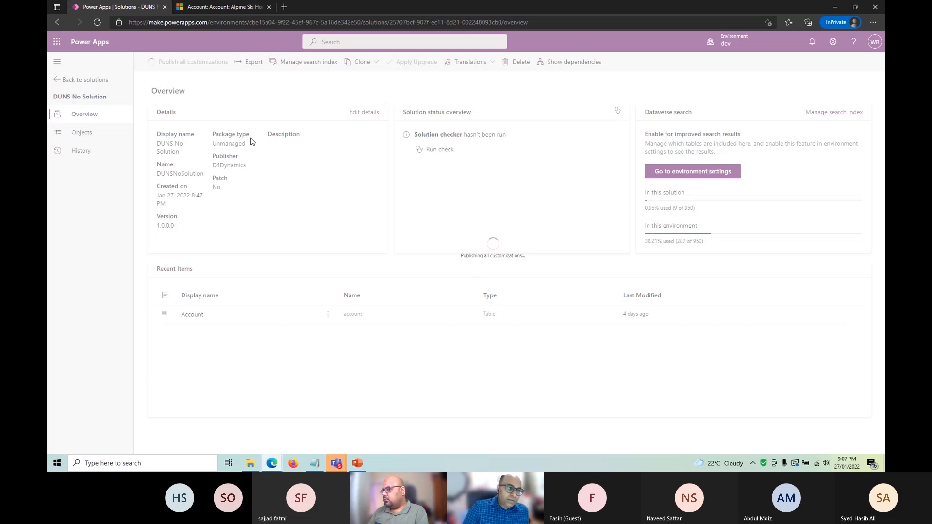
{"action": "left_click", "coordinate": [204, 7]}
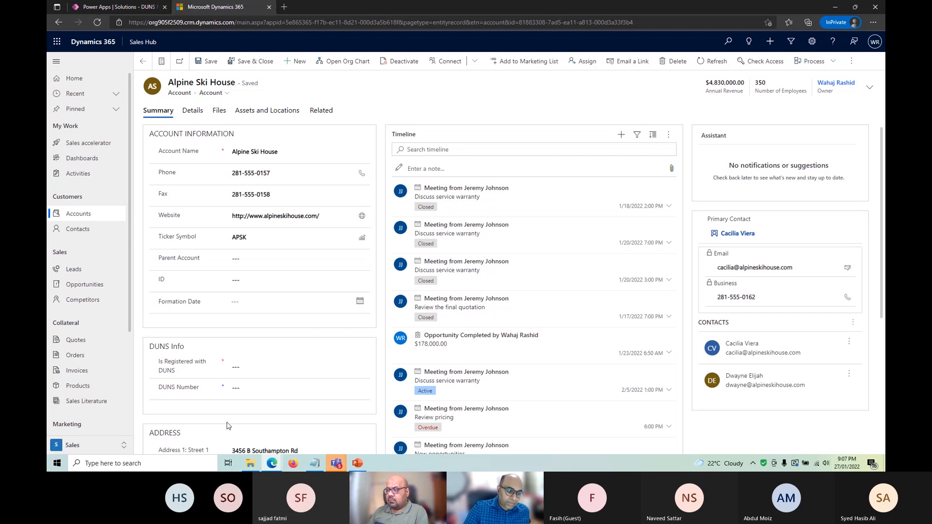
{"action": "left_click", "coordinate": [117, 6]}
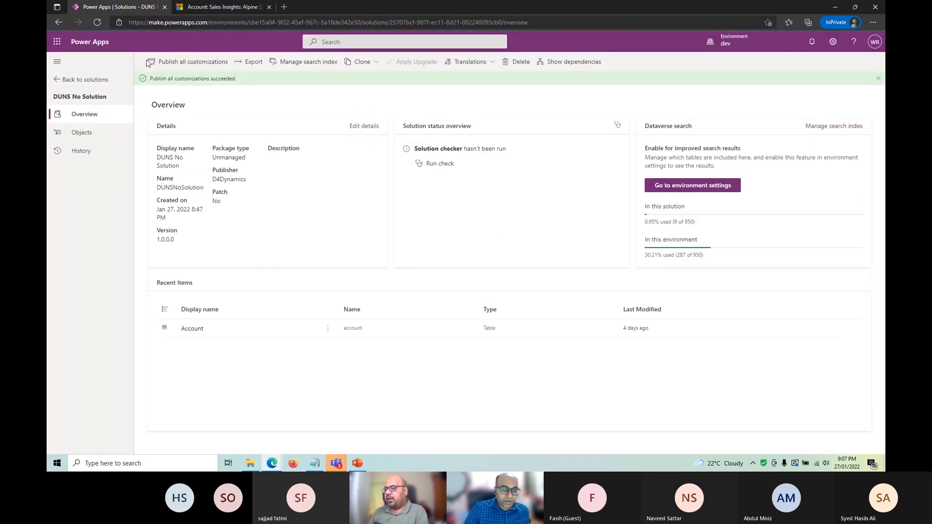
Return to the Alpine Ski House record in Dynamics 365 and switch its form from Sales Insights to Account
{"action": "left_click", "coordinate": [214, 6]}
{"action": "scroll", "coordinate": [315, 306], "scroll_direction": "down", "scroll_amount": 3}
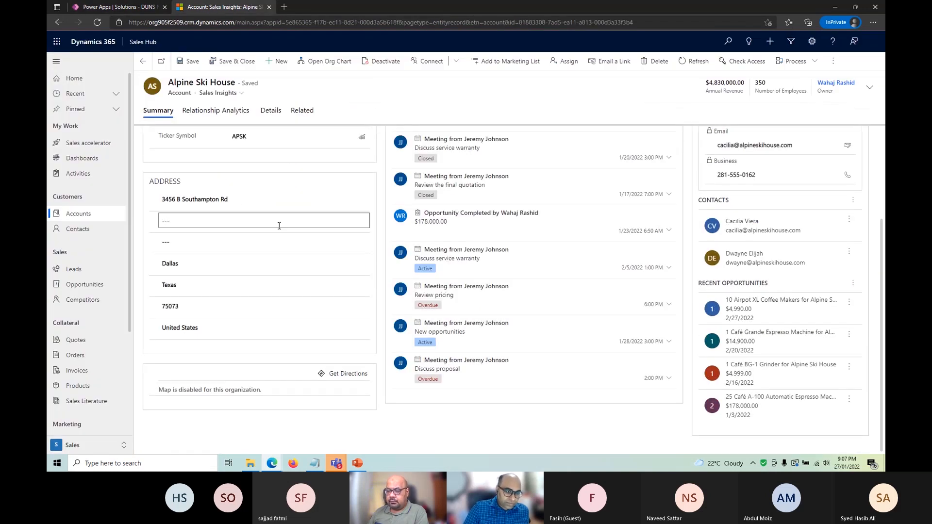
{"action": "scroll", "coordinate": [265, 242], "scroll_direction": "up", "scroll_amount": 3}
{"action": "left_click", "coordinate": [219, 93]}
{"action": "left_click", "coordinate": [228, 132]}
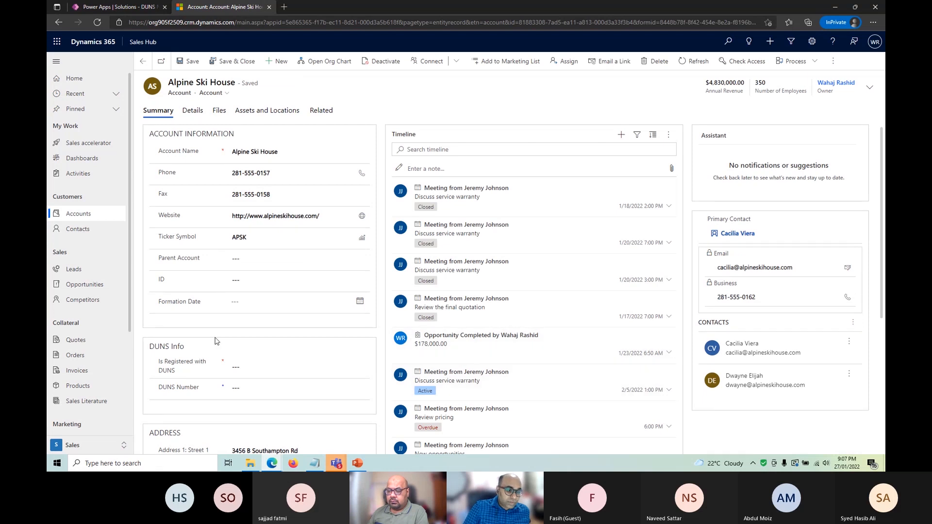
Set the Alpine Ski House account's Formation Date to 12/26/2021
{"action": "left_click", "coordinate": [253, 307]}
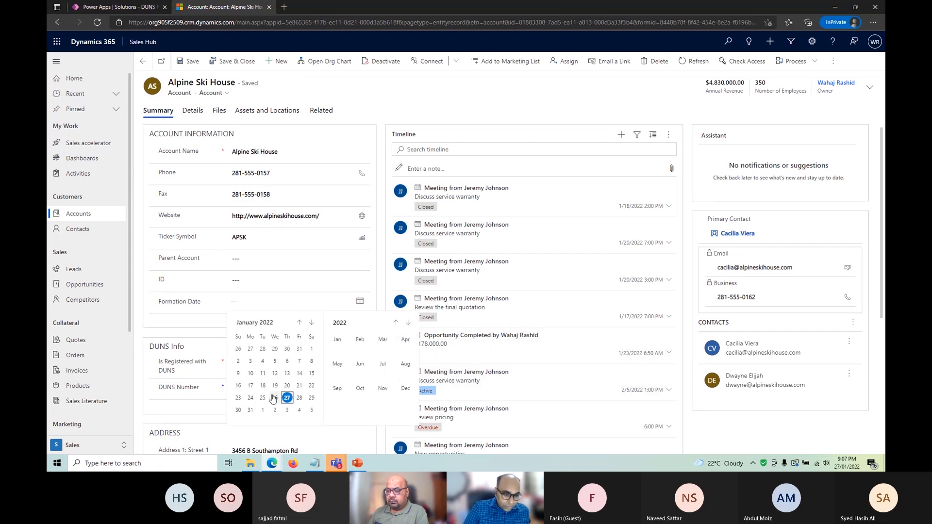
{"action": "left_click", "coordinate": [238, 353]}
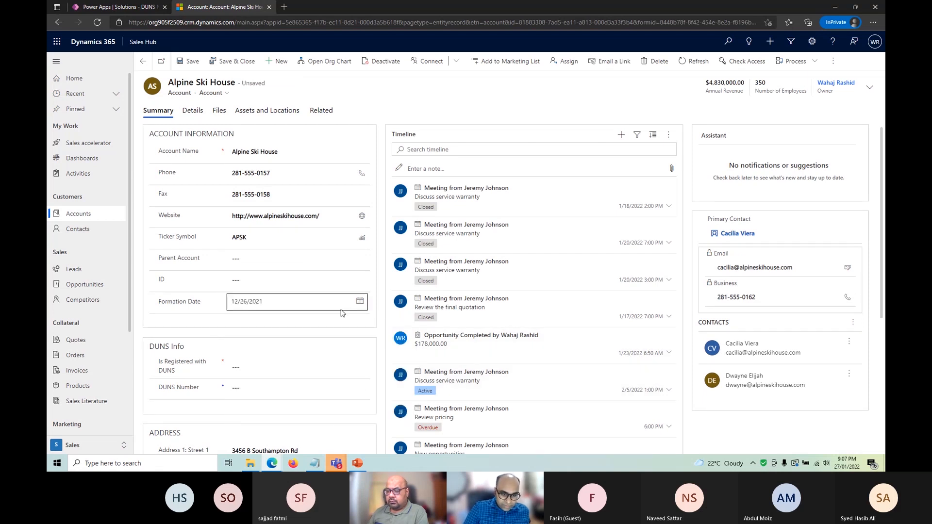
{"action": "left_click", "coordinate": [314, 303]}
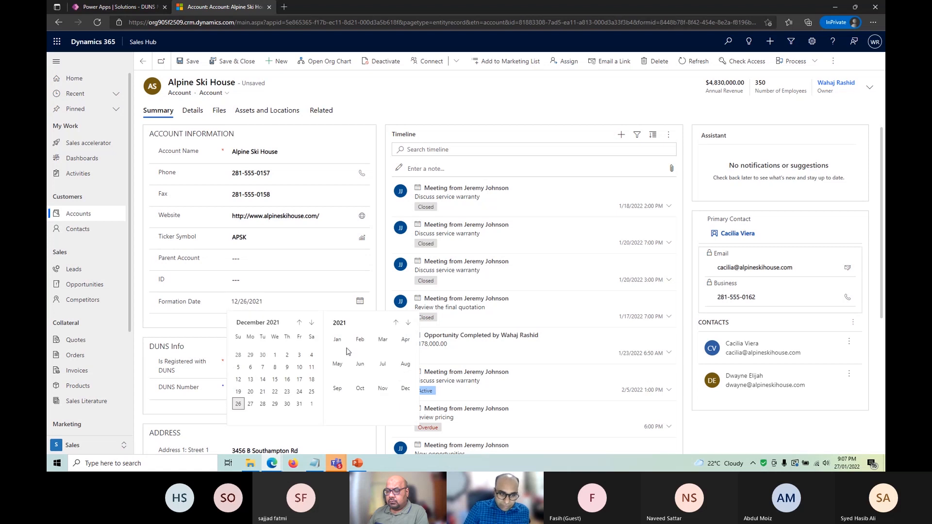
{"action": "left_click", "coordinate": [196, 320]}
Set Is Registered with DUNS to Registered in the account's DUNS Info section
{"action": "scroll", "coordinate": [288, 319], "scroll_direction": "down", "scroll_amount": 1}
{"action": "left_click", "coordinate": [245, 323]}
{"action": "left_click", "coordinate": [248, 323]}
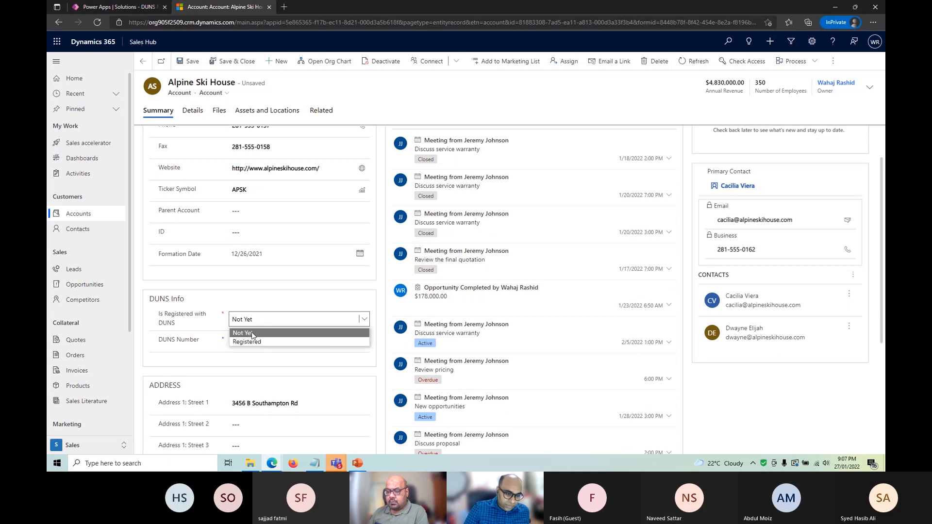
{"action": "left_click", "coordinate": [249, 342]}
Enter 123ABC as the DUNS Number in the DUNS Info section and save the Alpine Ski House account
{"action": "scroll", "coordinate": [269, 347], "scroll_direction": "down", "scroll_amount": 1}
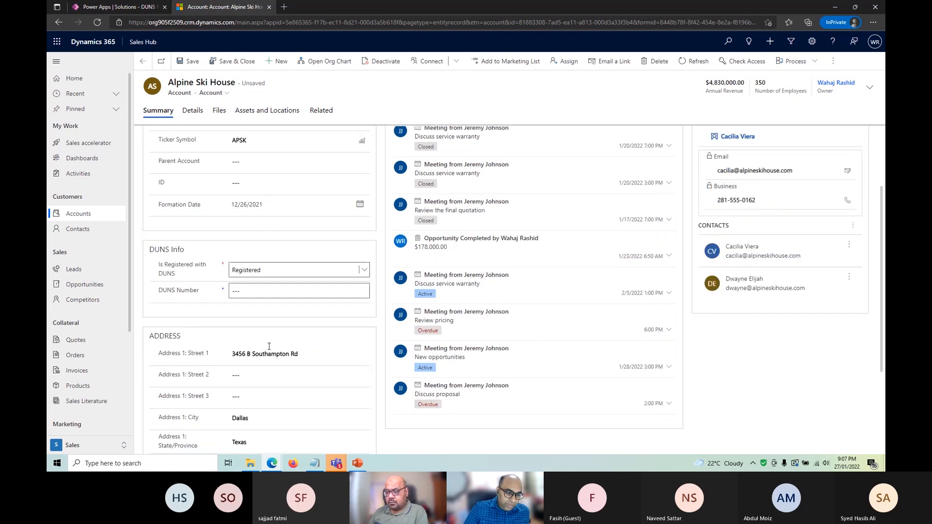
{"action": "scroll", "coordinate": [269, 346], "scroll_direction": "down", "scroll_amount": 1}
{"action": "left_click", "coordinate": [253, 244]}
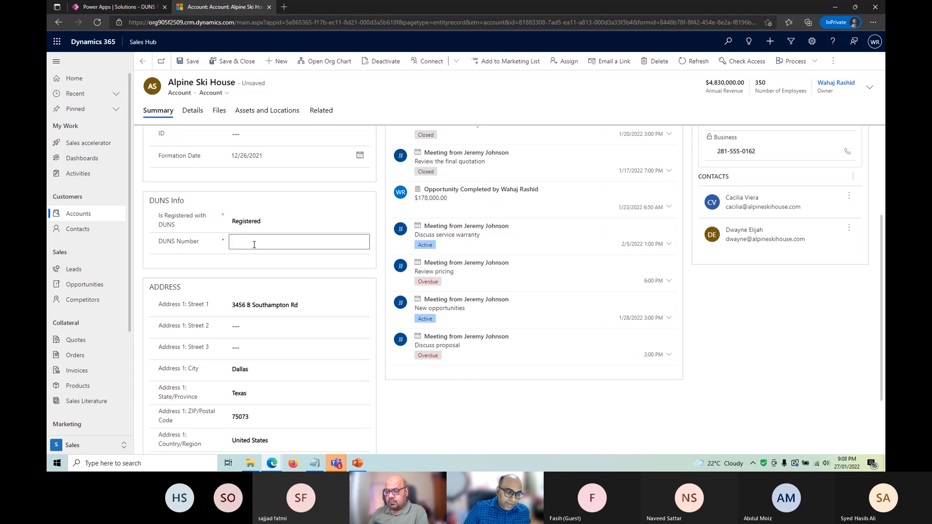
{"action": "type", "text": "123ABC"}
{"action": "key", "text": "Tab"}
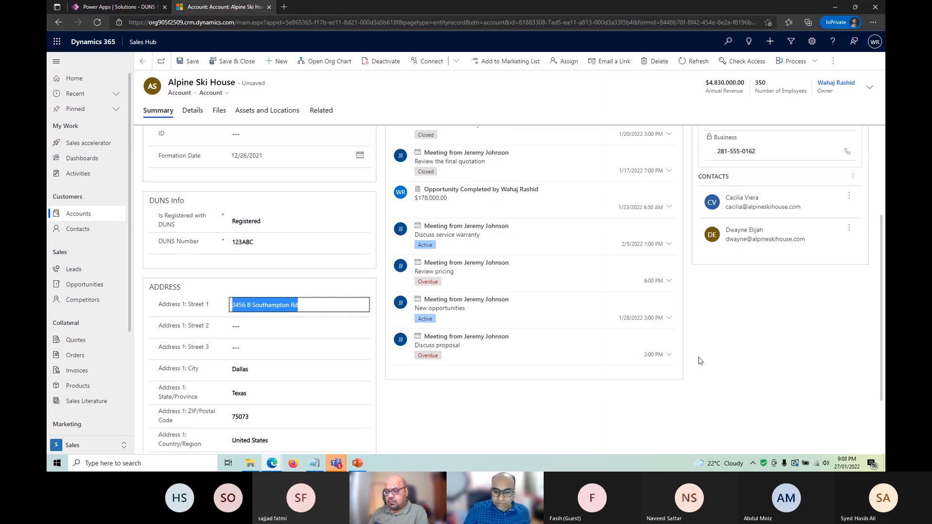
{"action": "left_click", "coordinate": [188, 61]}
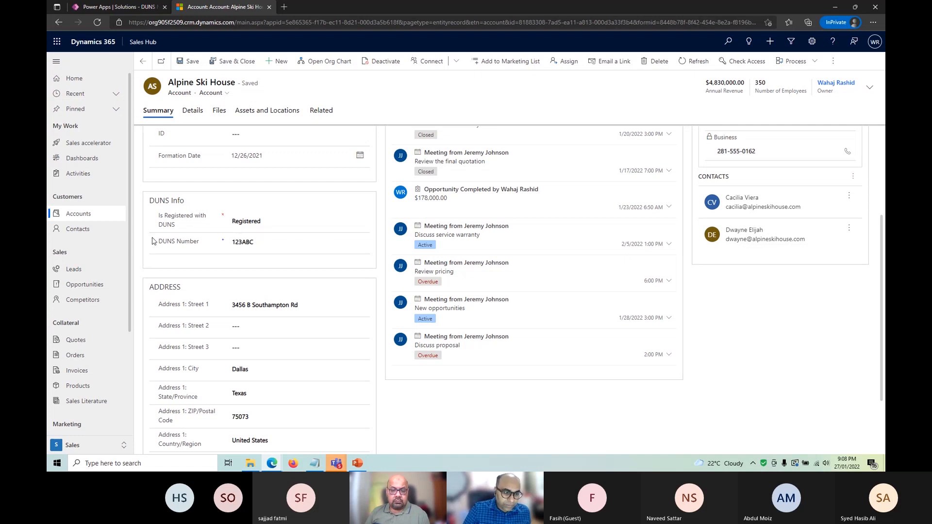
Switch to the DUNS No Solution in Power Apps and open the Account table's Account main form for editing
{"action": "left_click", "coordinate": [245, 225]}
{"action": "left_click", "coordinate": [262, 244]}
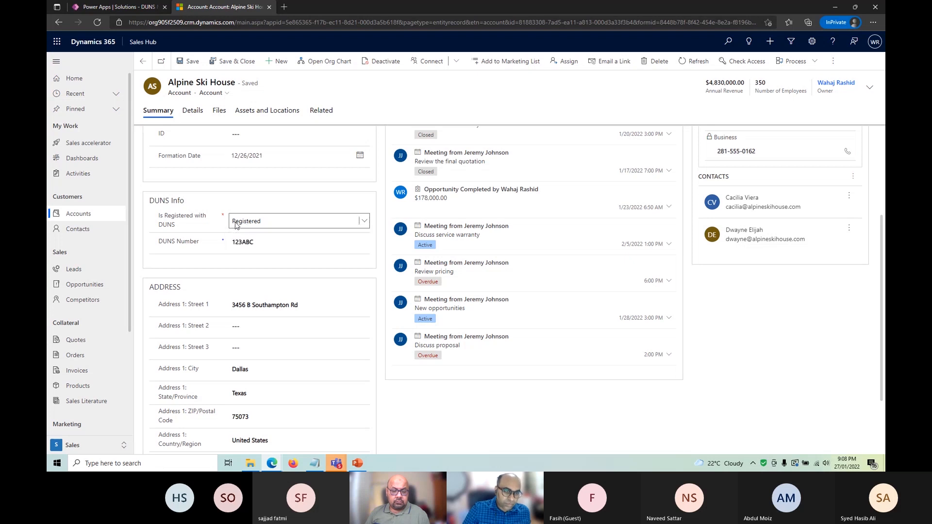
{"action": "left_click", "coordinate": [141, 7]}
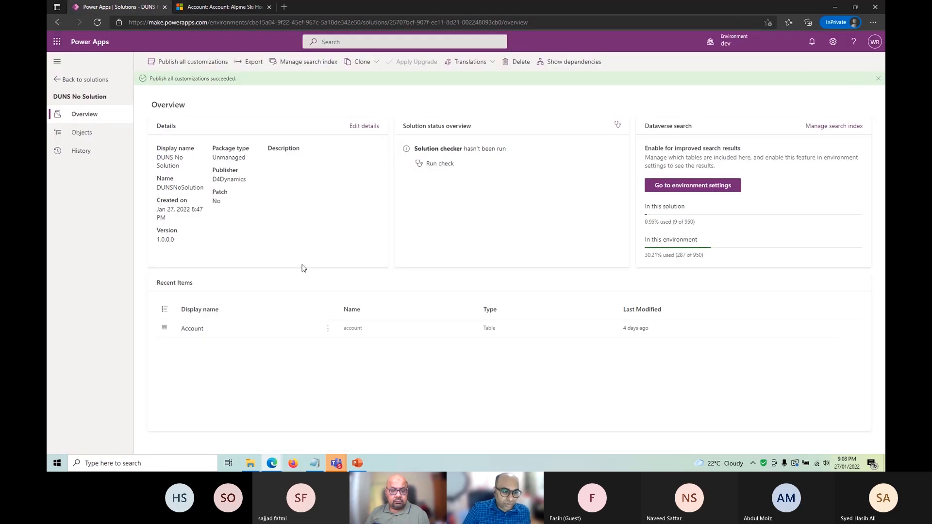
{"action": "left_click", "coordinate": [192, 331]}
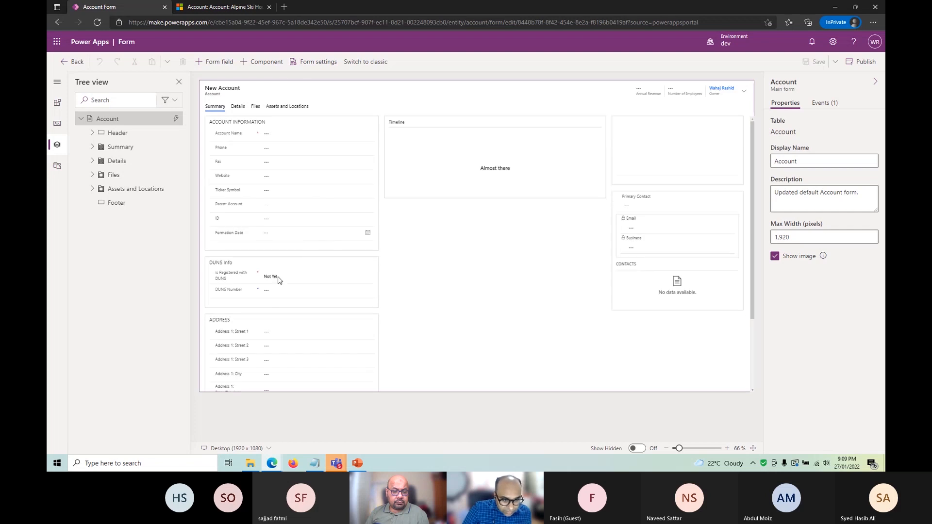
Examine the display, formatting, component and event options and the column details of the Is Registered with DUNS field
{"action": "left_click", "coordinate": [286, 277]}
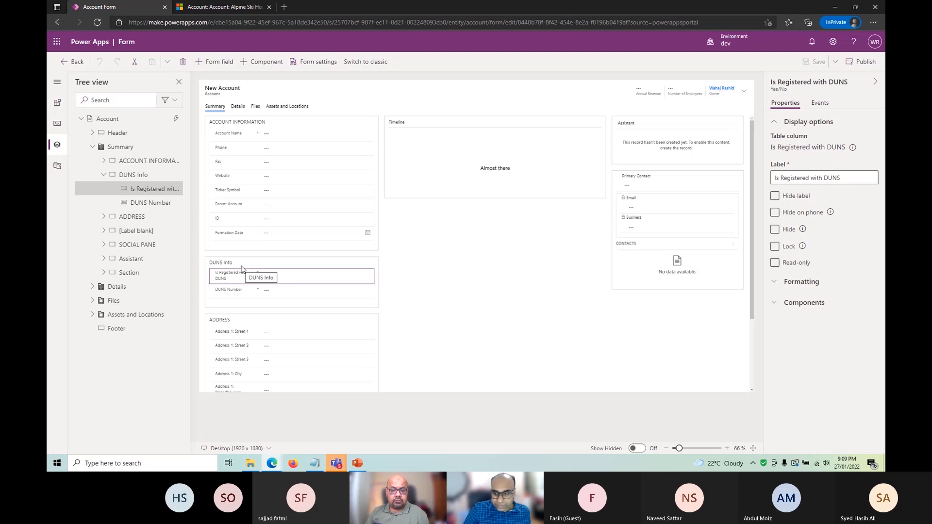
{"action": "left_click", "coordinate": [775, 263]}
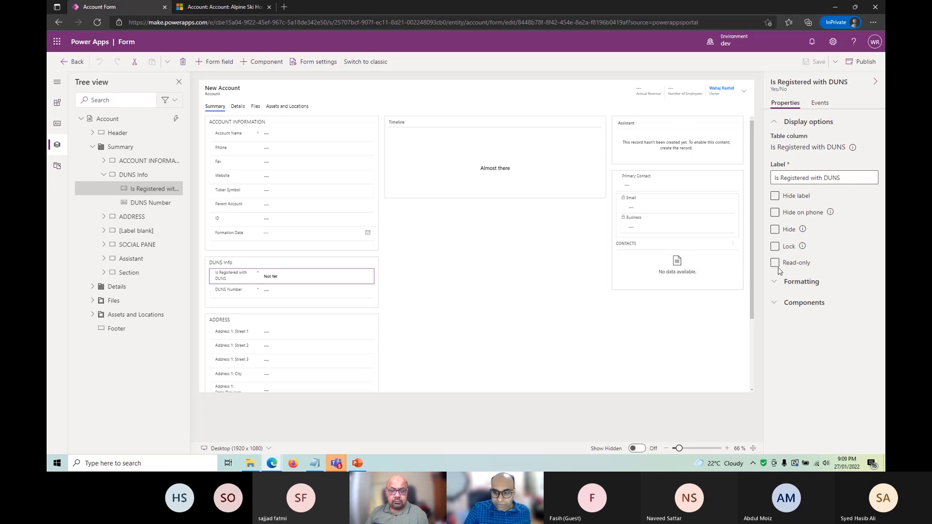
{"action": "left_click", "coordinate": [801, 286]}
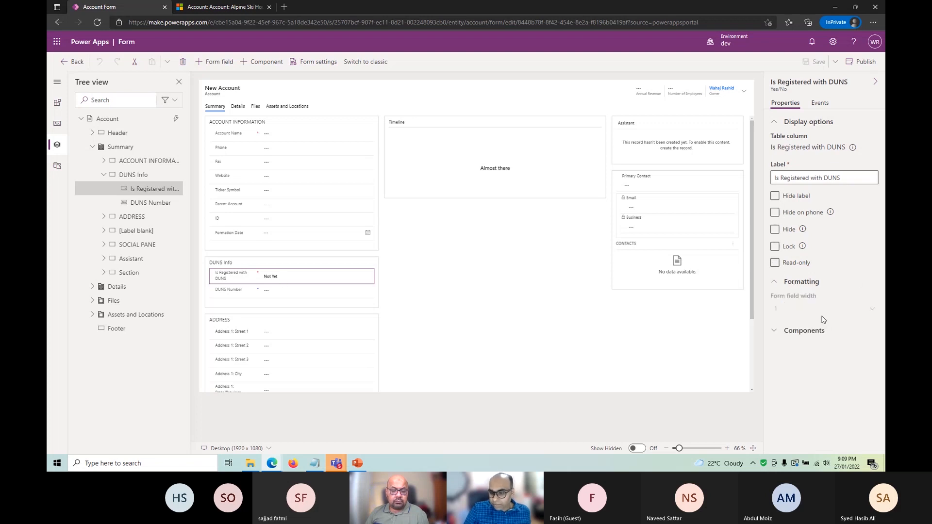
{"action": "left_click", "coordinate": [805, 335]}
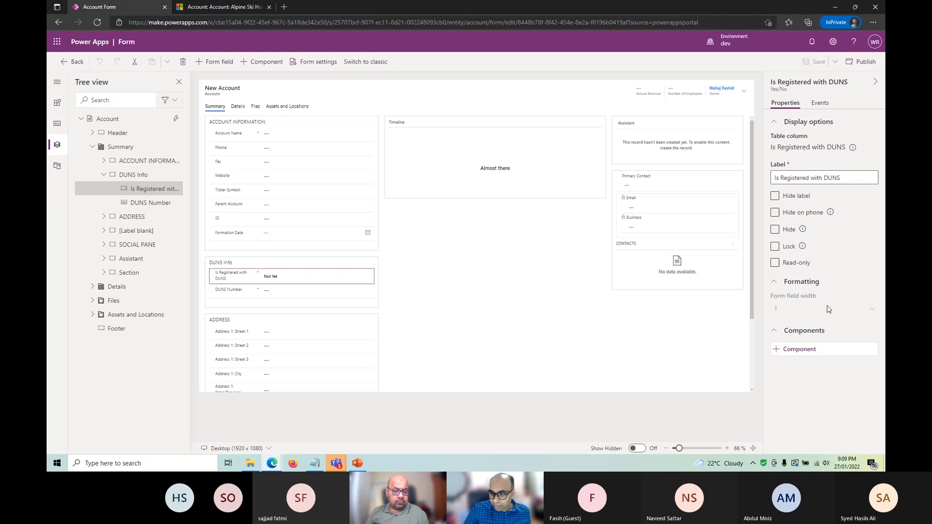
{"action": "left_click", "coordinate": [821, 104]}
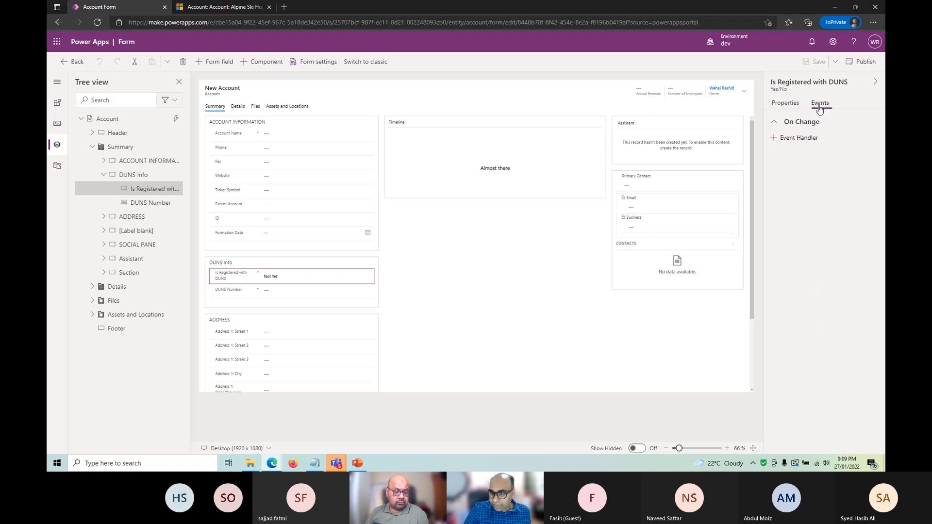
{"action": "left_click", "coordinate": [792, 106]}
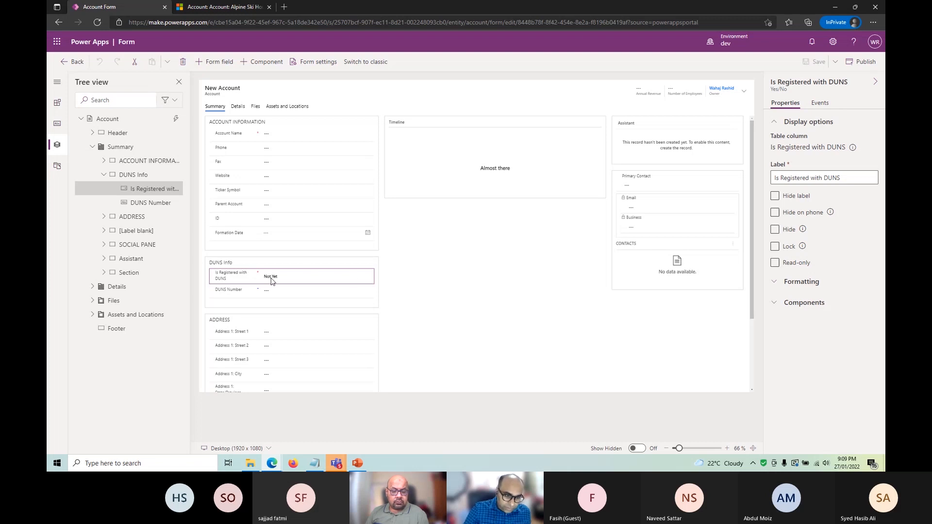
{"action": "left_click", "coordinate": [853, 150]}
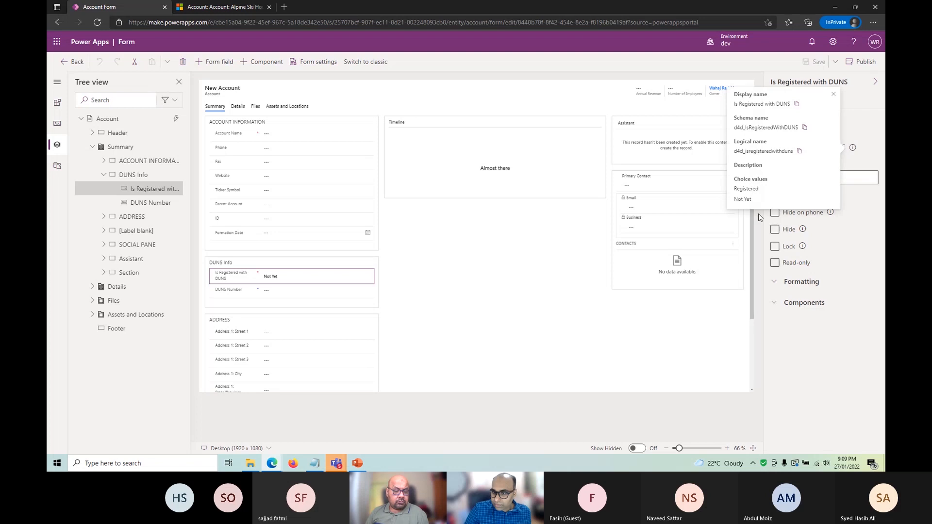
{"action": "left_click", "coordinate": [831, 345]}
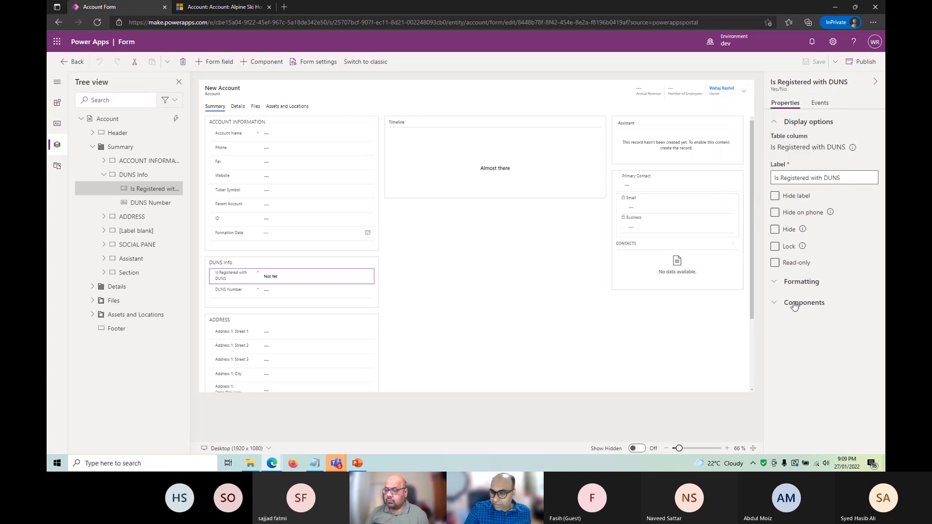
{"action": "left_click", "coordinate": [803, 283]}
{"action": "left_click", "coordinate": [805, 285]}
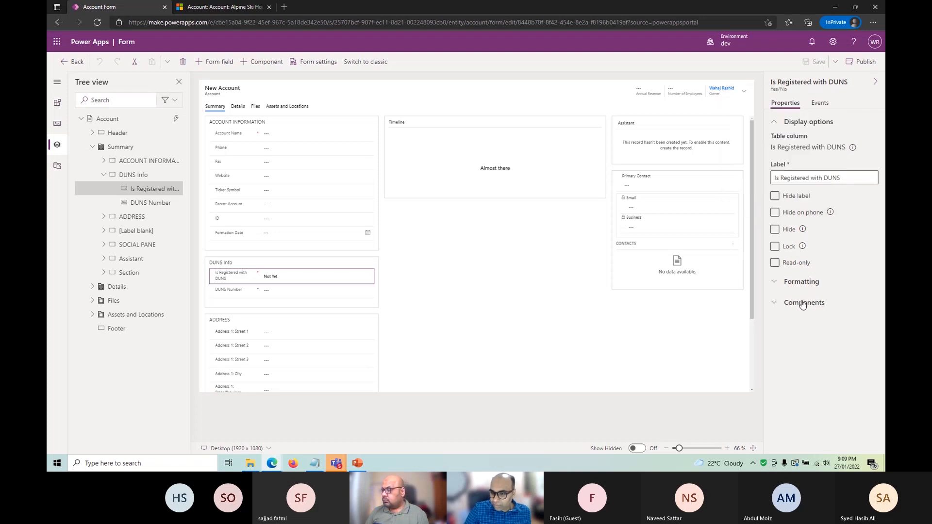
Add a Toggle component for Web, Mobile and Tablet to the Is Registered with DUNS field, then save and publish the form
{"action": "left_click", "coordinate": [803, 303]}
{"action": "left_click", "coordinate": [794, 322]}
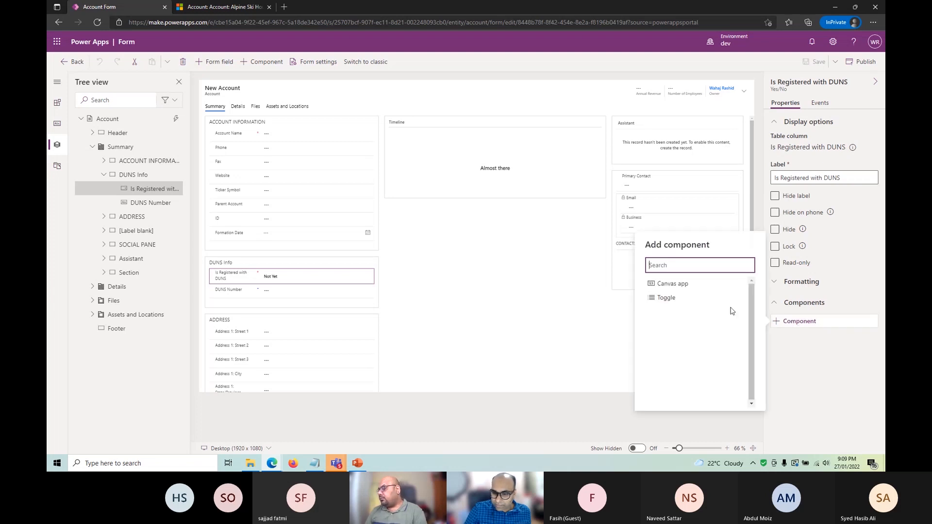
{"action": "left_click", "coordinate": [664, 298]}
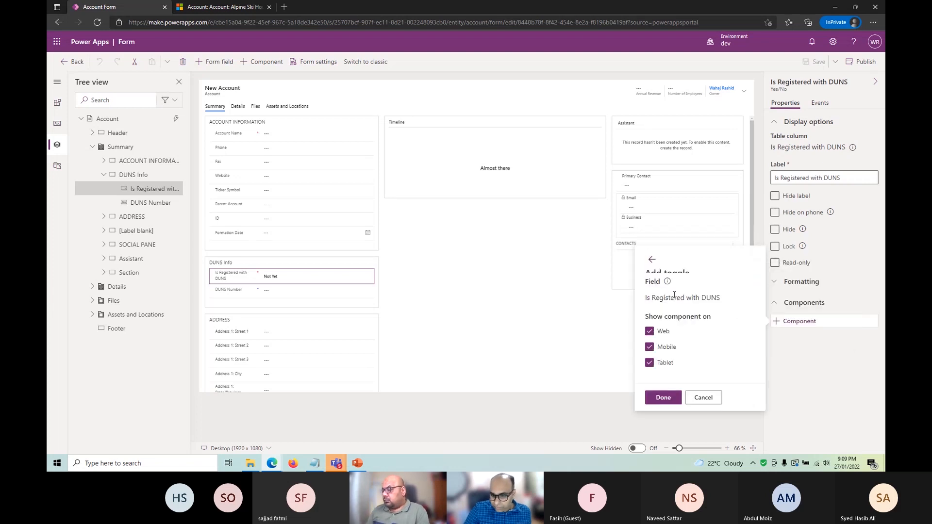
{"action": "left_click", "coordinate": [664, 398]}
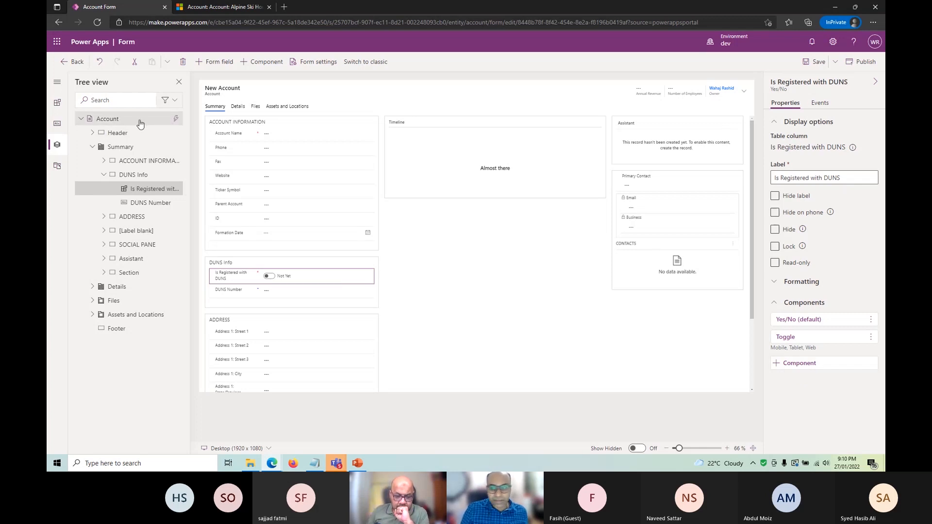
{"action": "left_click", "coordinate": [812, 62]}
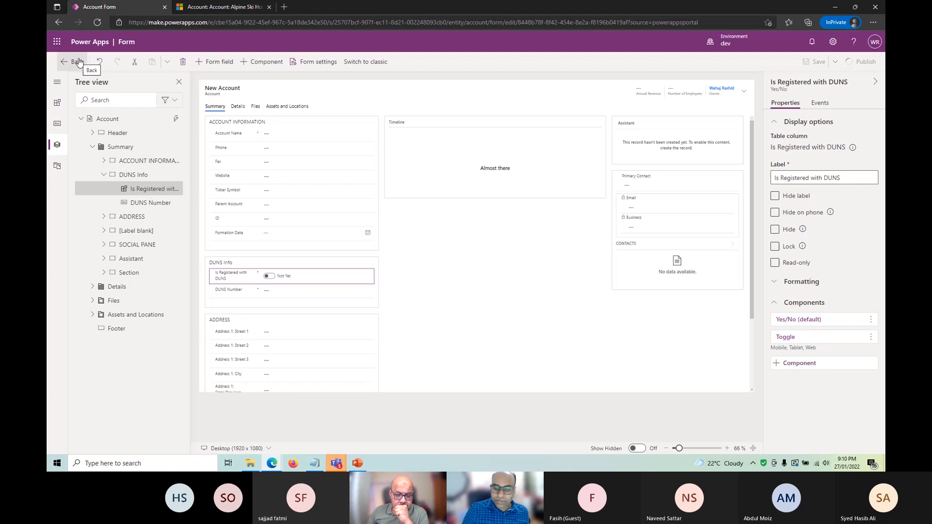
Return to the Alpine Ski House record in Dynamics 365 and review the list of forms available for it
{"action": "left_click", "coordinate": [215, 7]}
{"action": "left_click", "coordinate": [201, 93]}
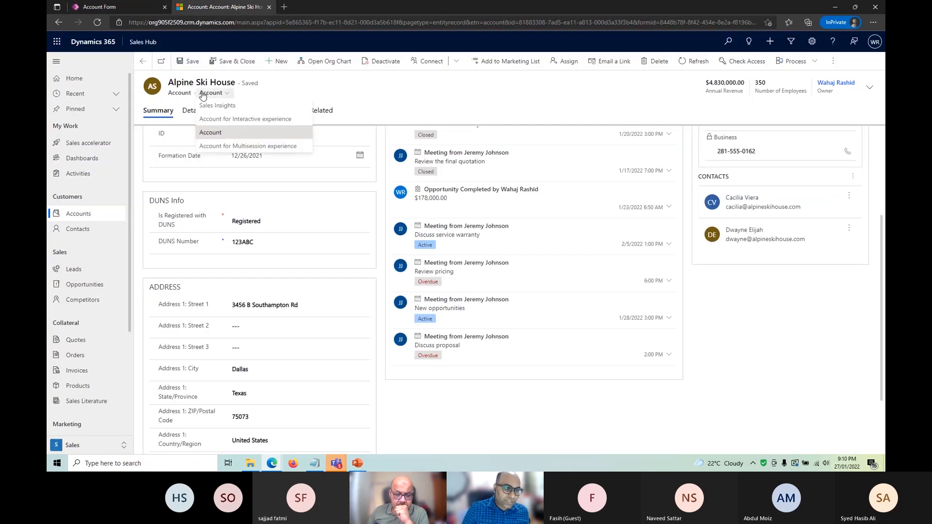
{"action": "left_click", "coordinate": [225, 93]}
{"action": "left_click", "coordinate": [224, 94]}
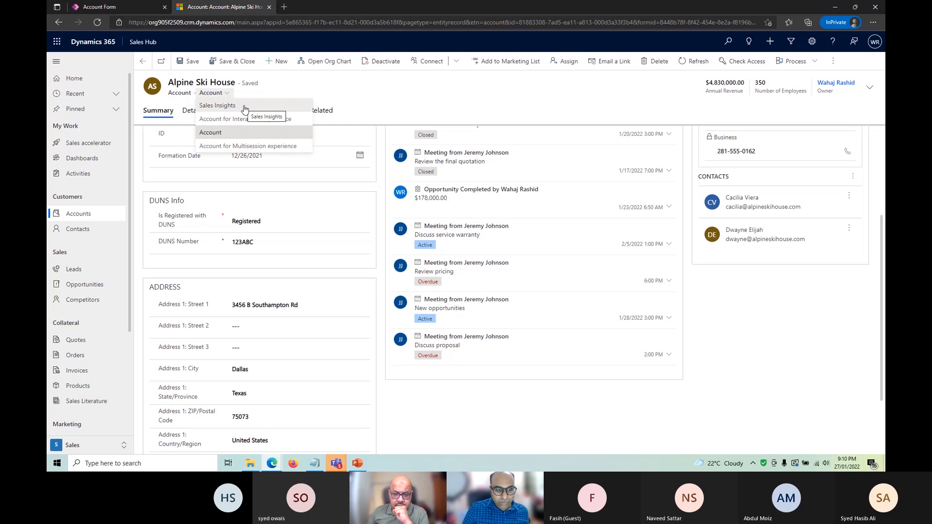
{"action": "left_click", "coordinate": [352, 107]}
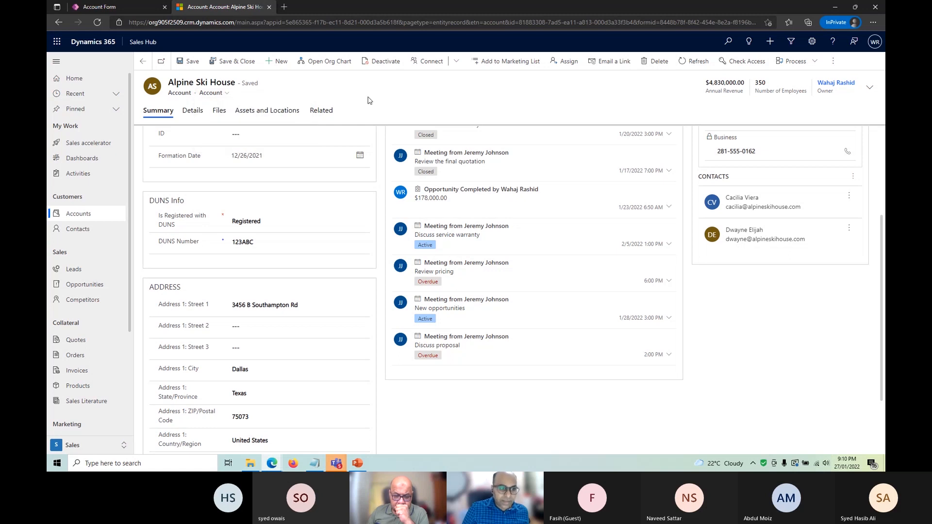
{"action": "left_click", "coordinate": [227, 94]}
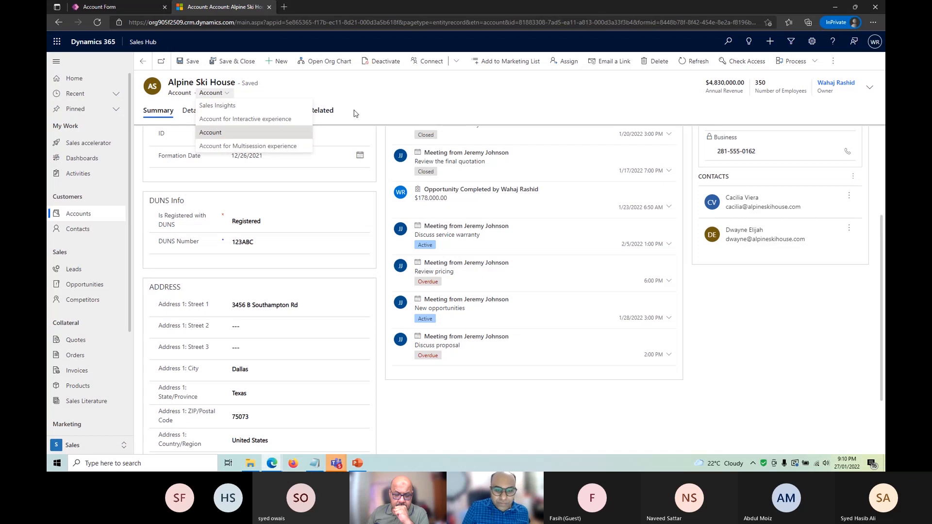
{"action": "left_click", "coordinate": [363, 121]}
{"action": "scroll", "coordinate": [353, 310], "scroll_direction": "up", "scroll_amount": 3}
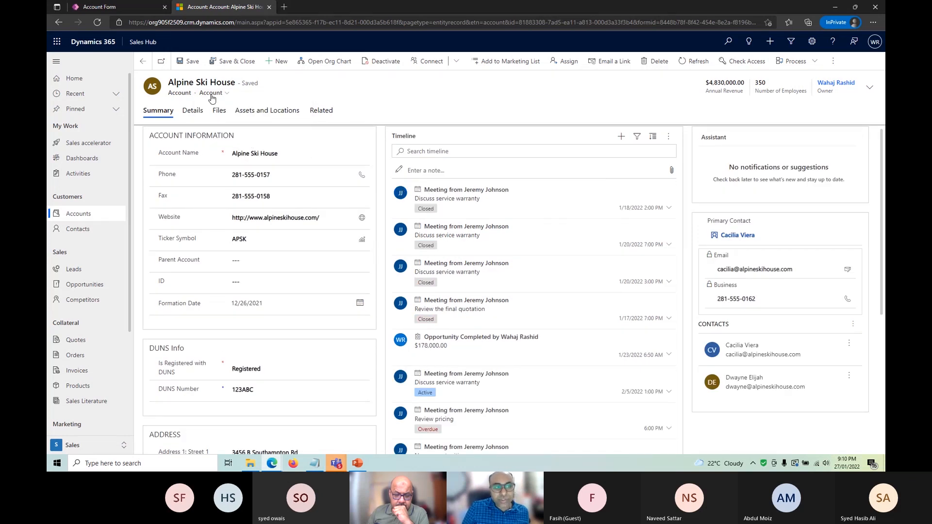
View the Alpine Ski House record in the Sales Insights form and in the Account for Interactive experience form
{"action": "left_click", "coordinate": [212, 94]}
{"action": "left_click", "coordinate": [214, 110]}
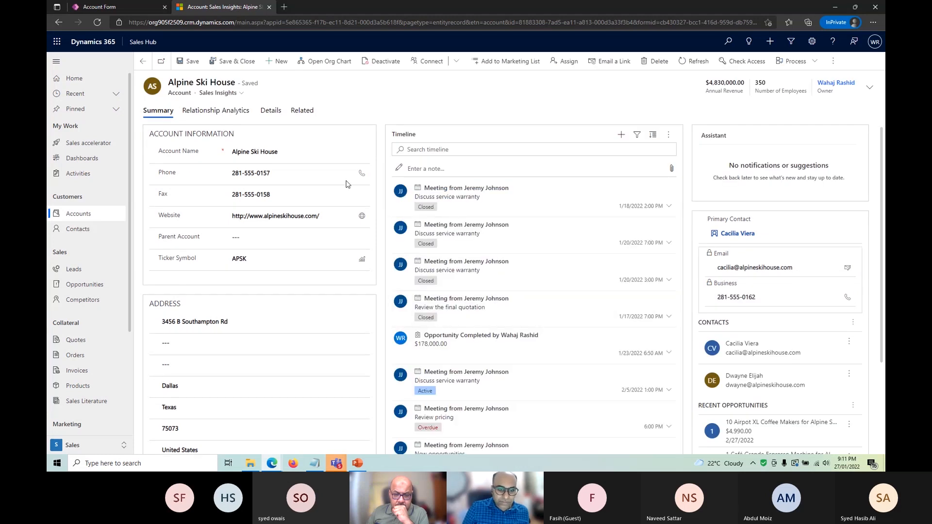
{"action": "left_click", "coordinate": [234, 94]}
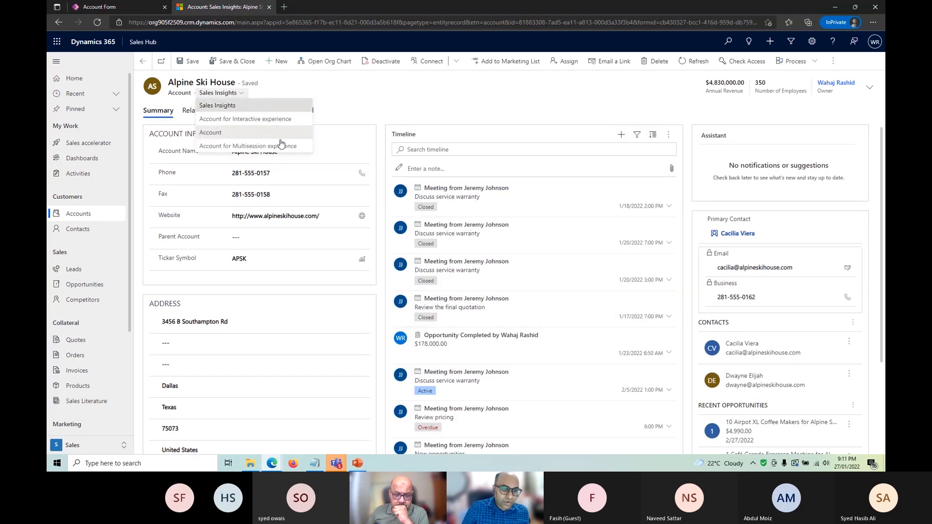
{"action": "left_click", "coordinate": [252, 125]}
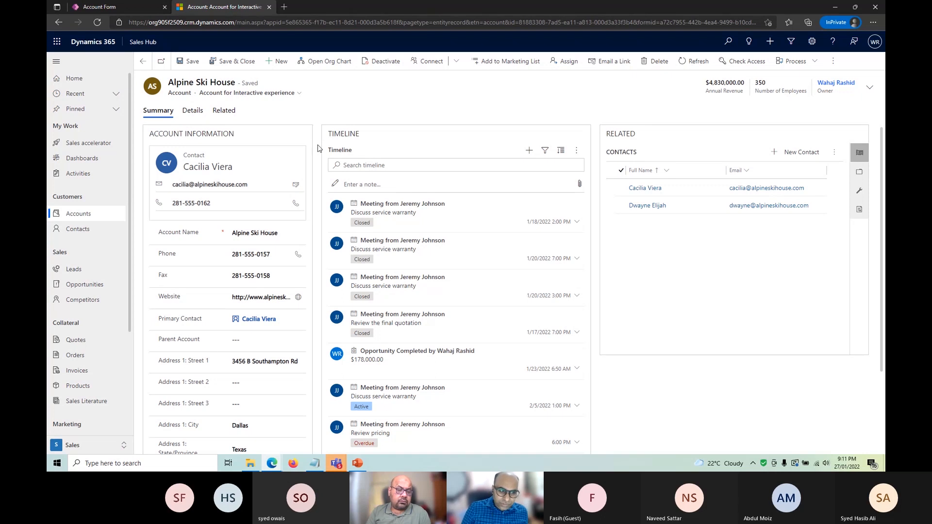
{"action": "left_click", "coordinate": [258, 94]}
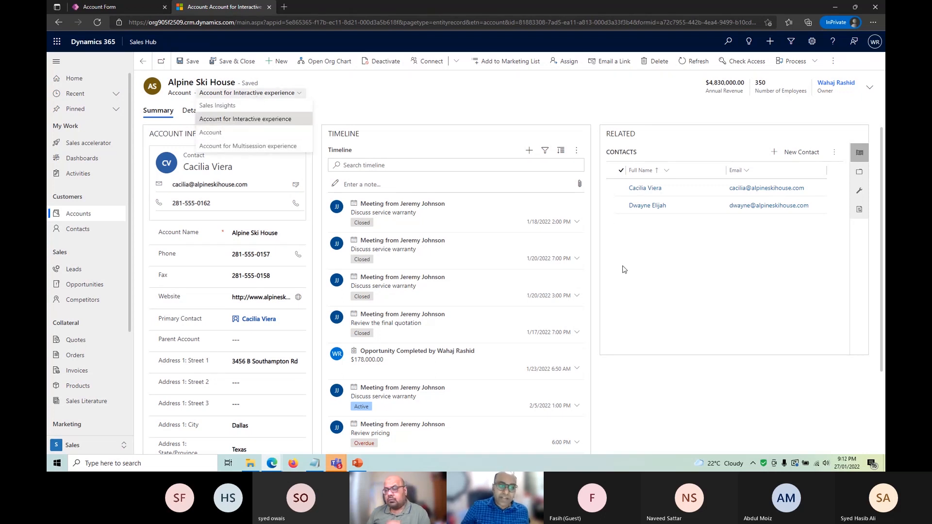
{"action": "left_click", "coordinate": [640, 276]}
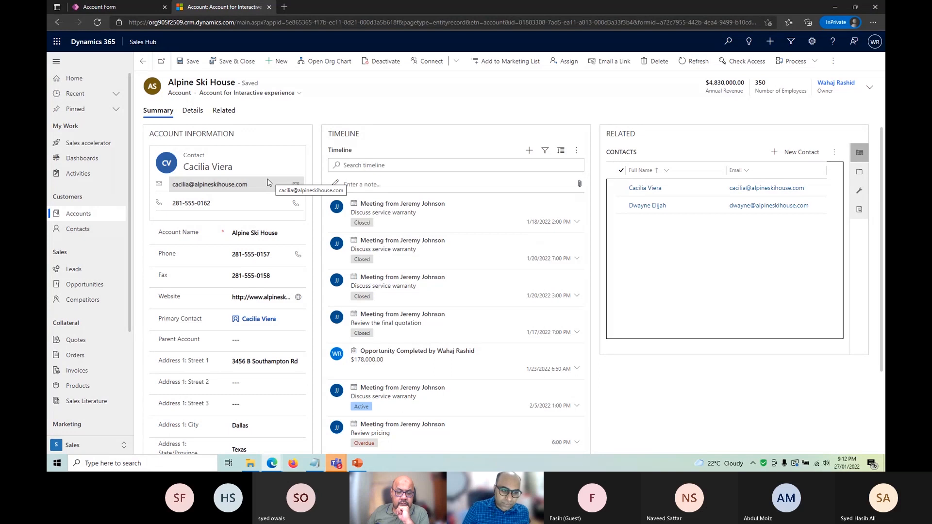
Check in Power Apps whether the form has been published, then return to the Alpine Ski House record and switch to its Account form
{"action": "left_click", "coordinate": [98, 8]}
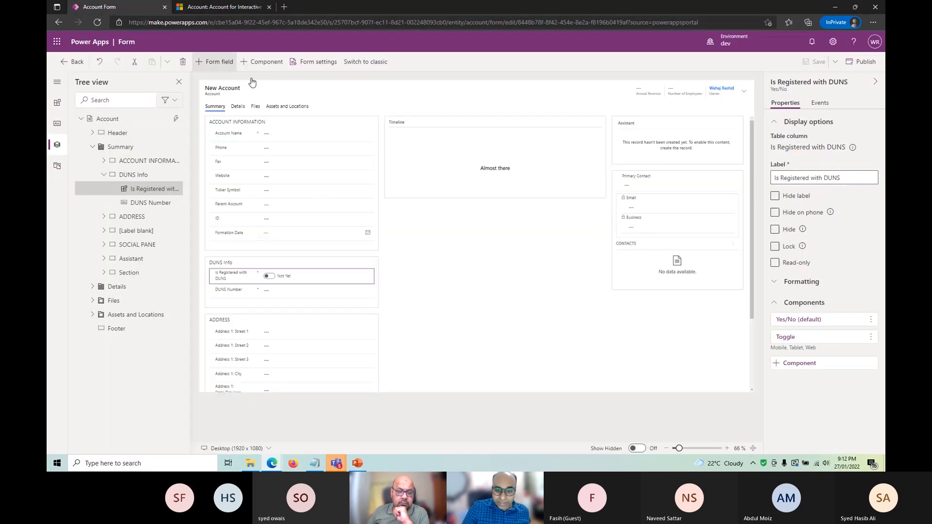
{"action": "left_click", "coordinate": [197, 6]}
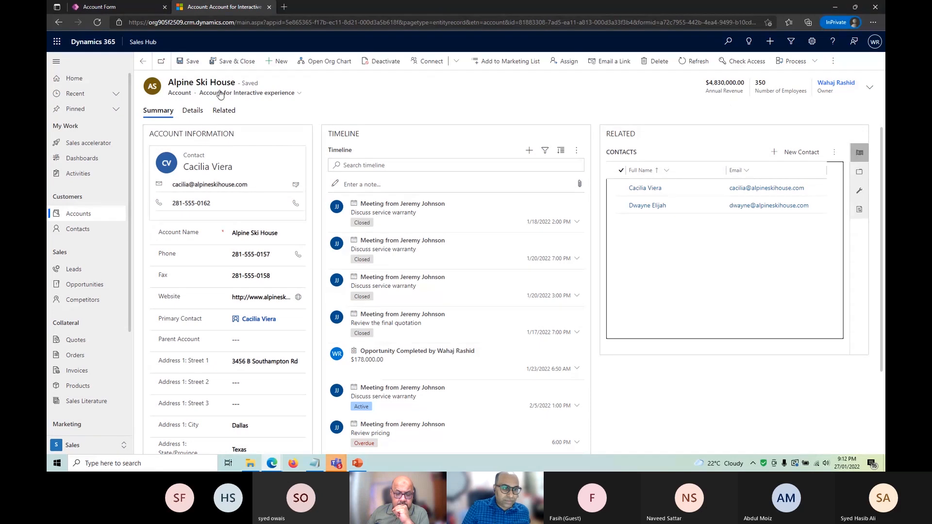
{"action": "left_click", "coordinate": [220, 93]}
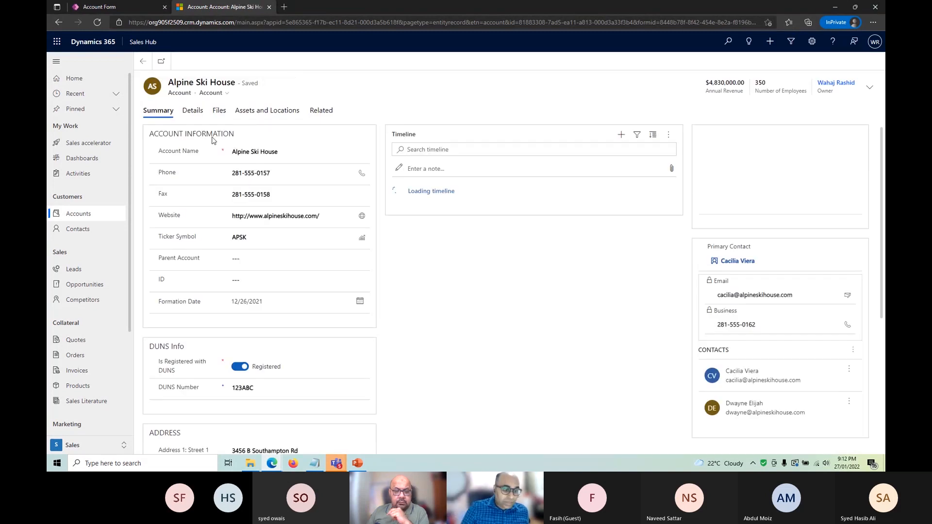
Test the Is Registered with DUNS toggle in the DUNS Info section and set it to Not Yet
{"action": "scroll", "coordinate": [281, 294], "scroll_direction": "down", "scroll_amount": 2}
{"action": "left_click", "coordinate": [238, 274]}
{"action": "left_click", "coordinate": [238, 274]}
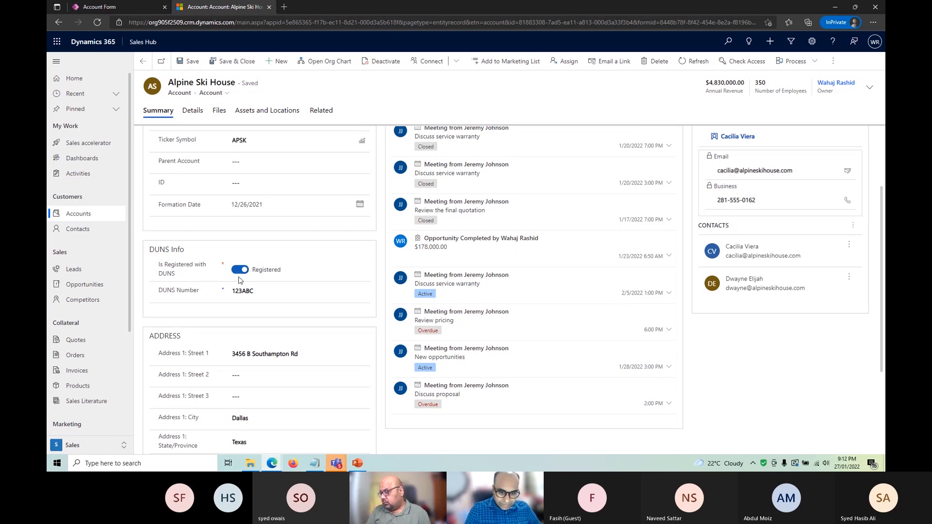
{"action": "left_click", "coordinate": [238, 275]}
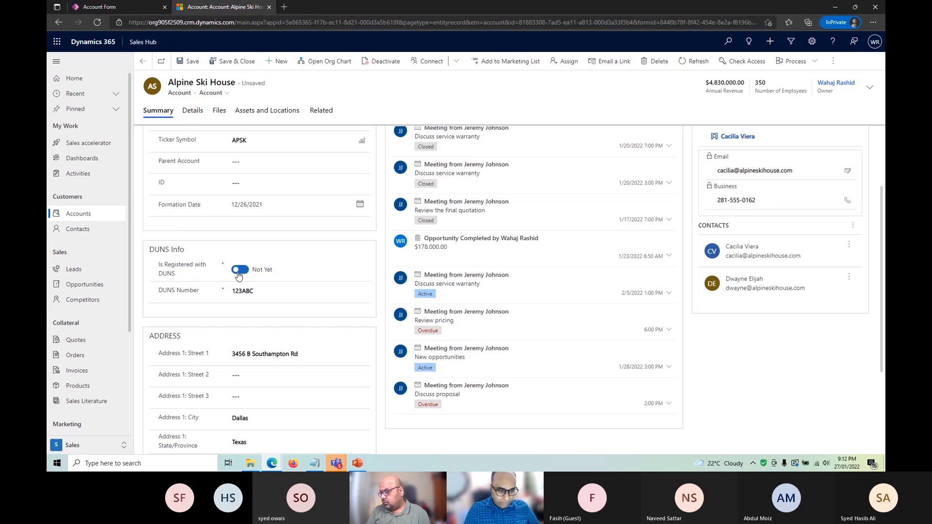
Set Is Registered with DUNS to Registered on the Alpine Ski House record and review the DUNS Number field
{"action": "left_click", "coordinate": [237, 291]}
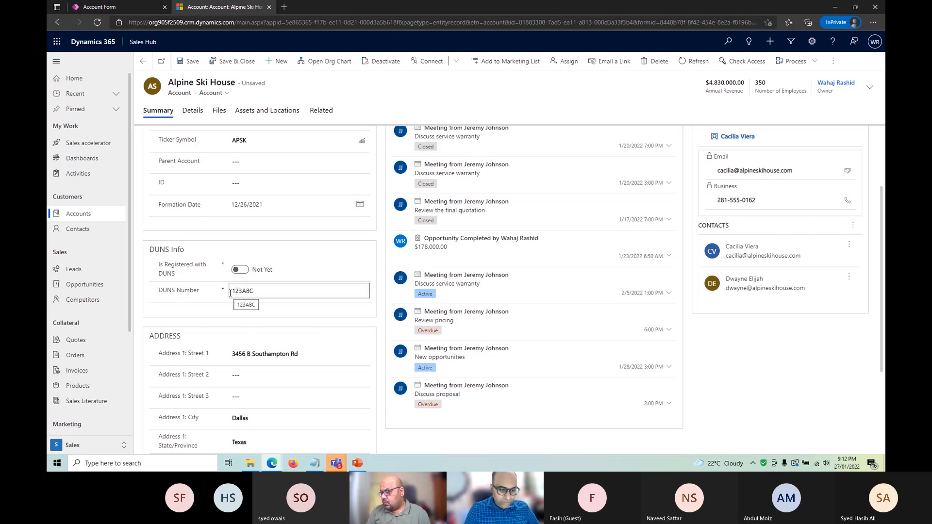
{"action": "left_click", "coordinate": [240, 270]}
{"action": "left_click_drag", "start_coordinate": [163, 290], "coordinate": [198, 291]}
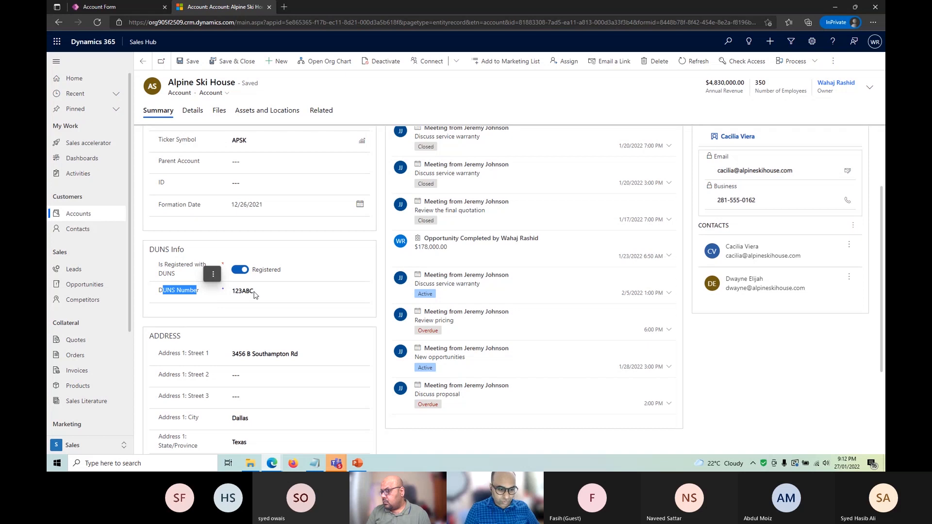
Switch to Power Apps and start a new business rule for the Account table in the DUNS No Solution
{"action": "left_click", "coordinate": [121, 6]}
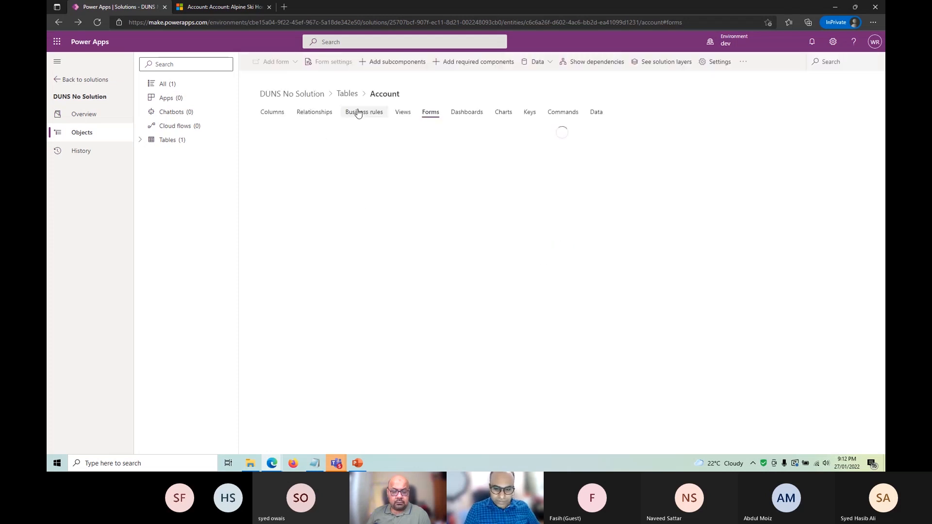
{"action": "left_click", "coordinate": [359, 115]}
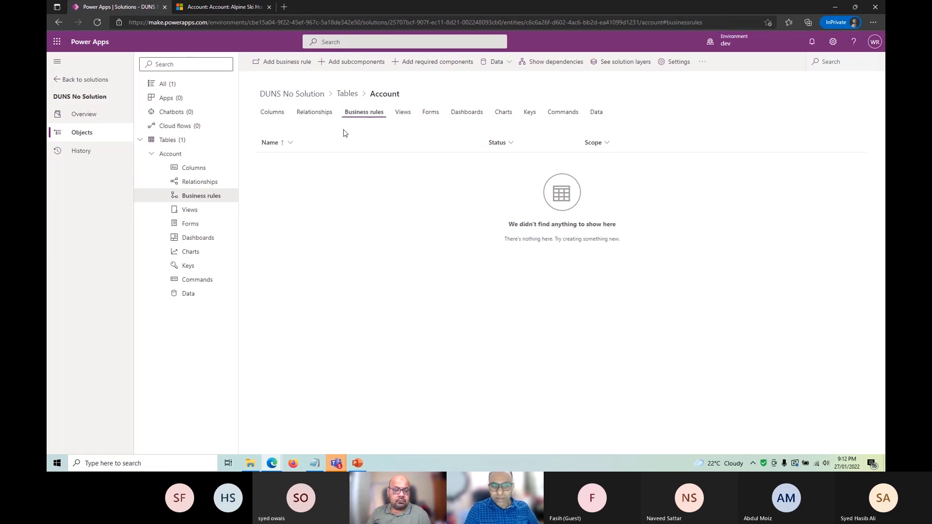
{"action": "left_click", "coordinate": [272, 61]}
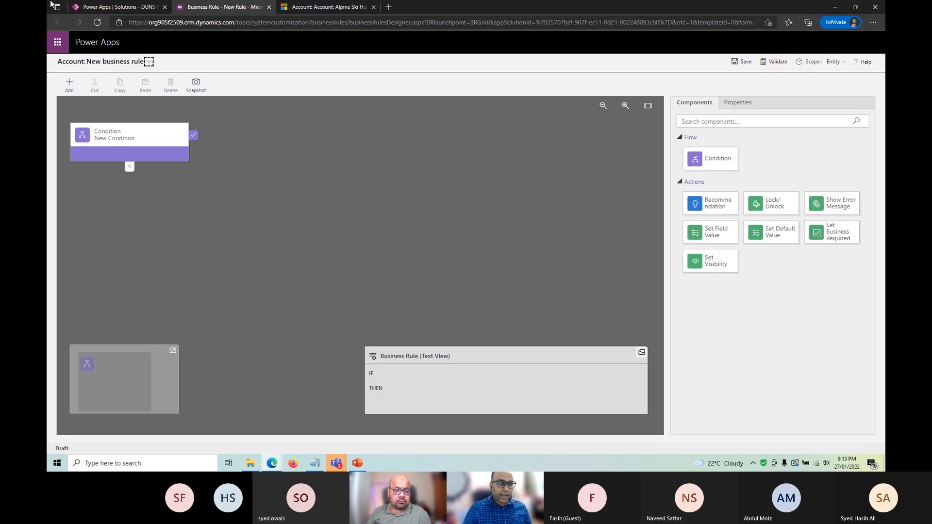
{"action": "left_click", "coordinate": [86, 9]}
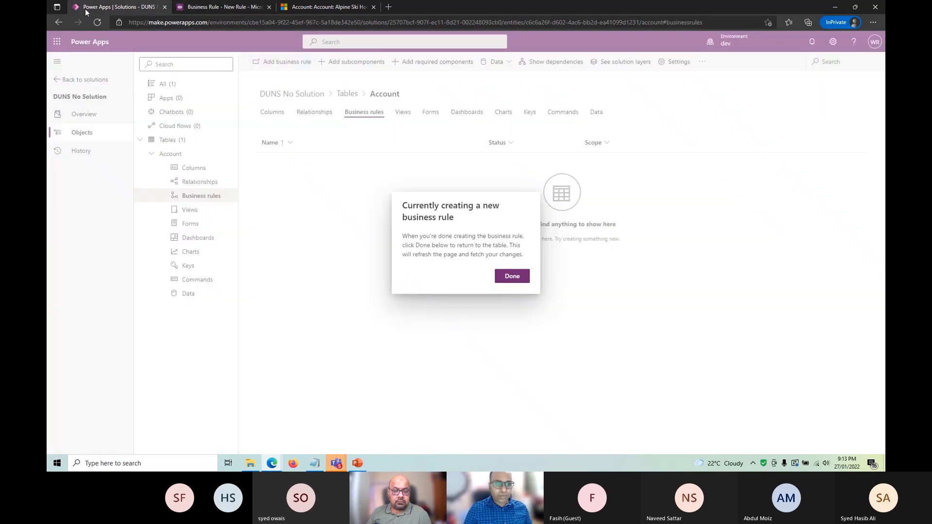
{"action": "left_click", "coordinate": [214, 8]}
Try to define the new condition's rule as Is Registered with DUNS equals Registered
{"action": "left_click", "coordinate": [137, 150]}
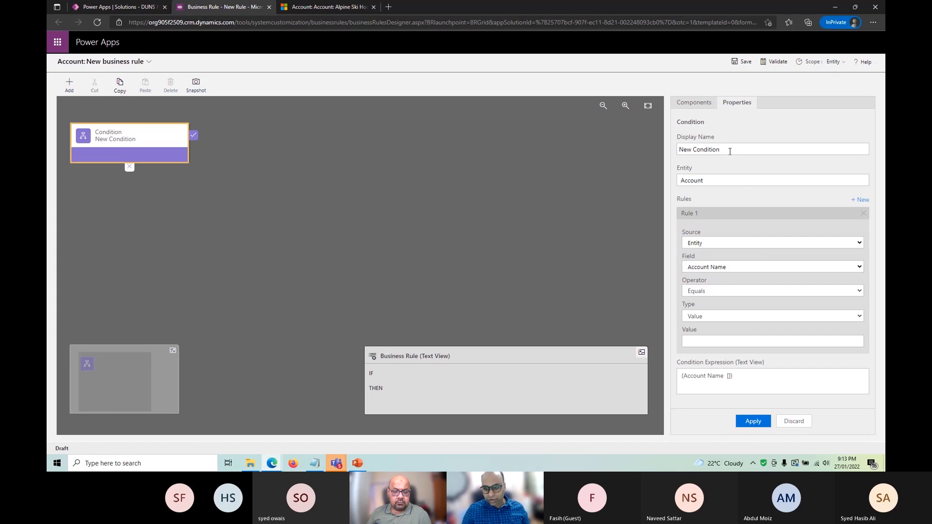
{"action": "triple_click", "coordinate": [729, 151]}
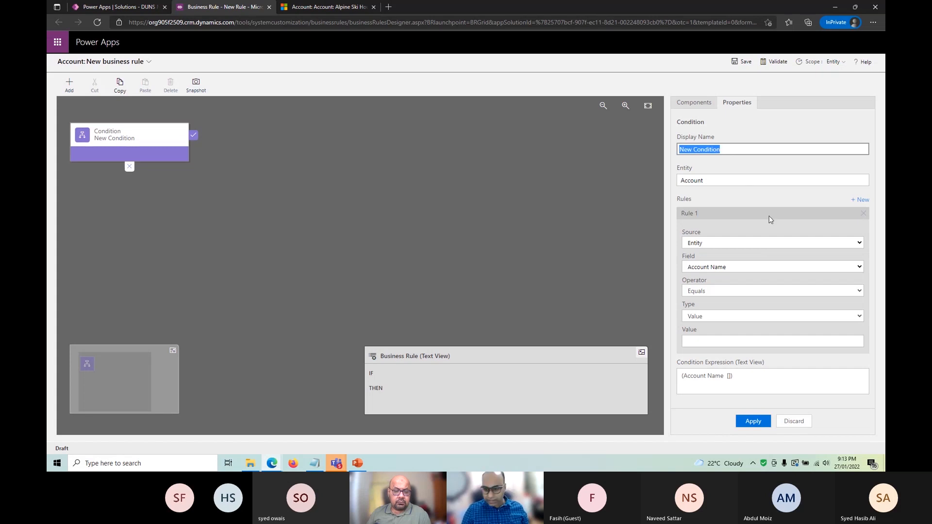
{"action": "left_click", "coordinate": [707, 243]}
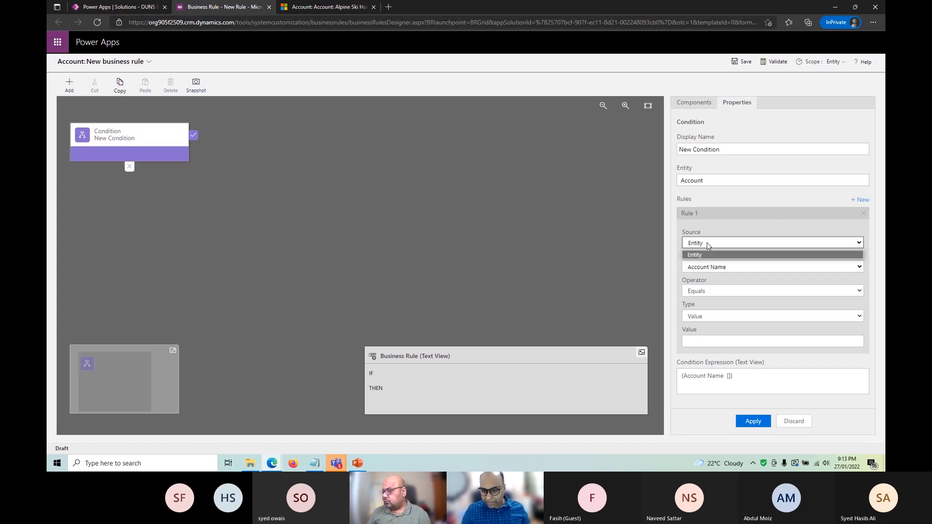
{"action": "left_click", "coordinate": [754, 267]}
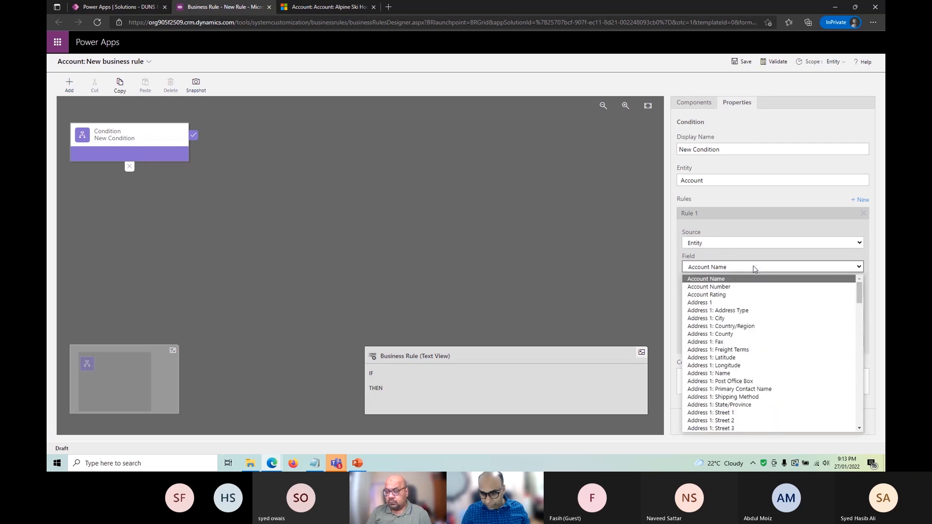
{"action": "type", "text": "istered with DUNS"}
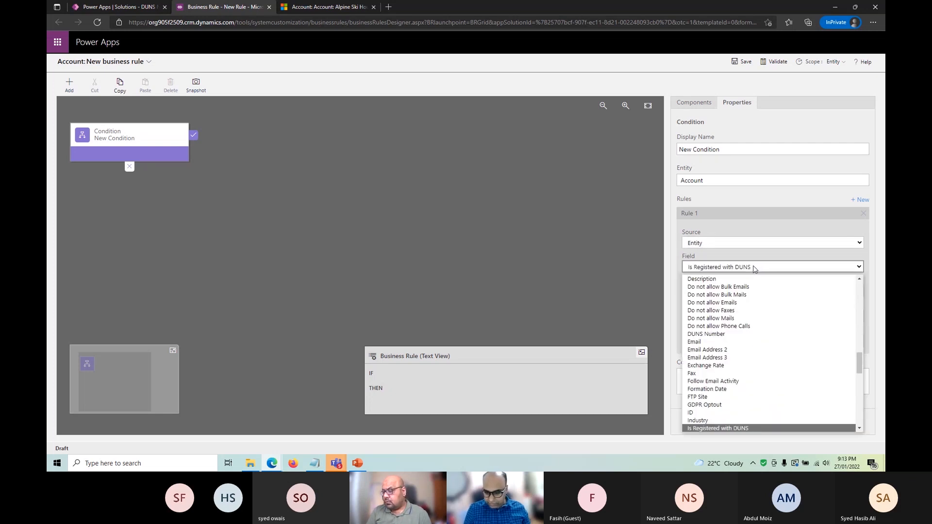
{"action": "left_click", "coordinate": [754, 268]}
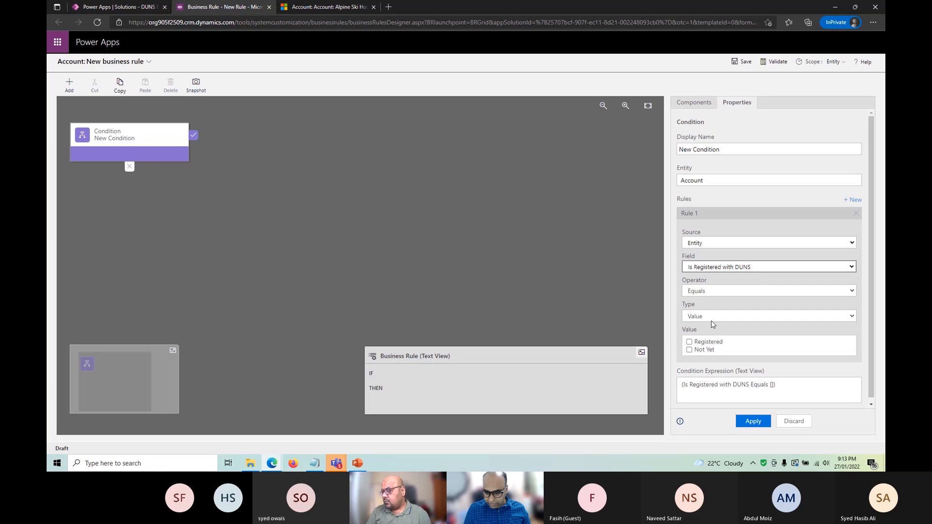
{"action": "left_click", "coordinate": [690, 342]}
{"action": "scroll", "coordinate": [867, 320], "scroll_direction": "down", "scroll_amount": 1}
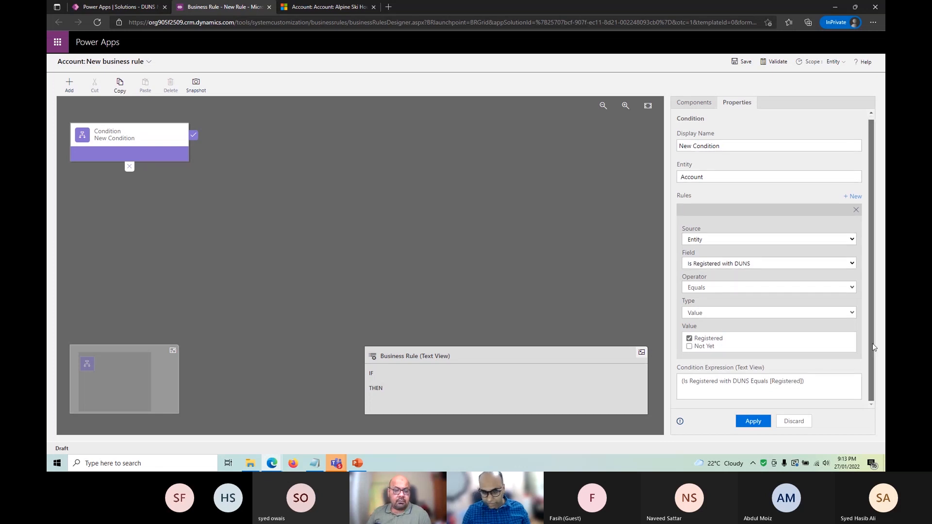
{"action": "left_click", "coordinate": [194, 138]}
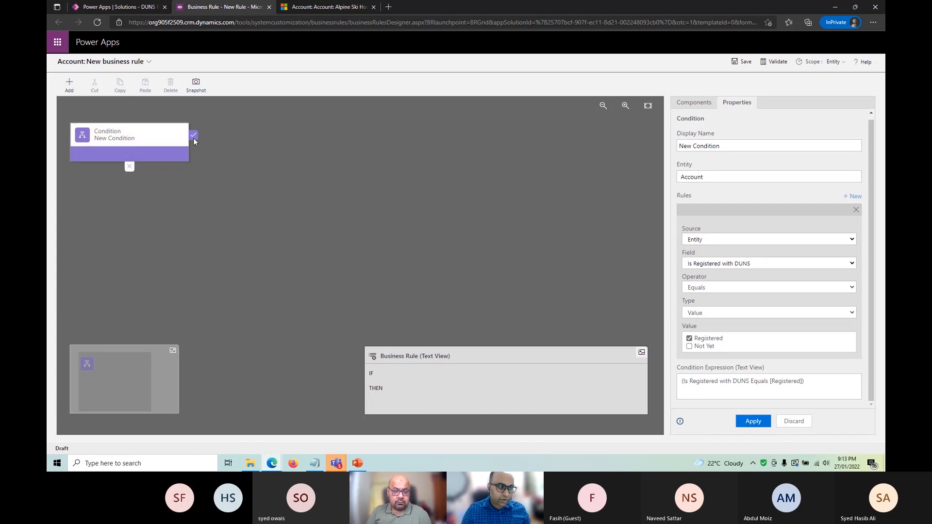
{"action": "left_click", "coordinate": [69, 86]}
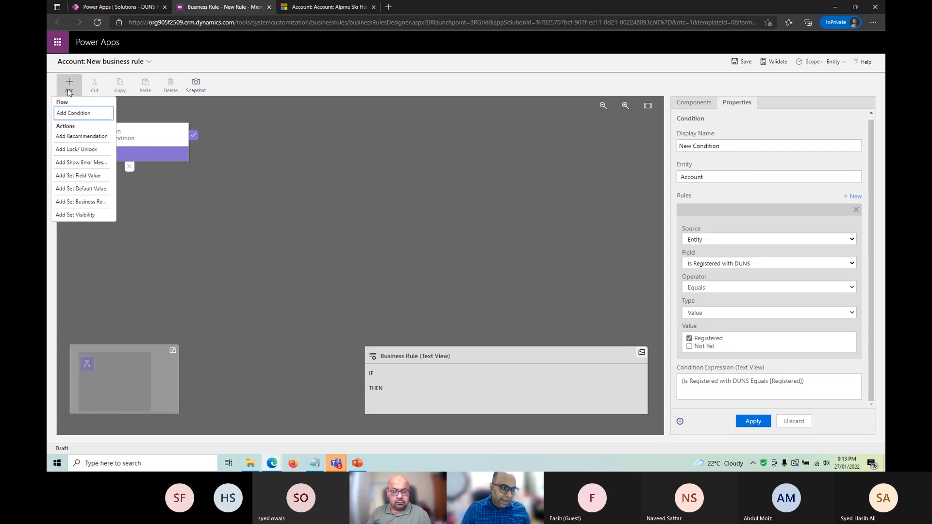
{"action": "left_click", "coordinate": [68, 88]}
{"action": "left_click", "coordinate": [68, 94]}
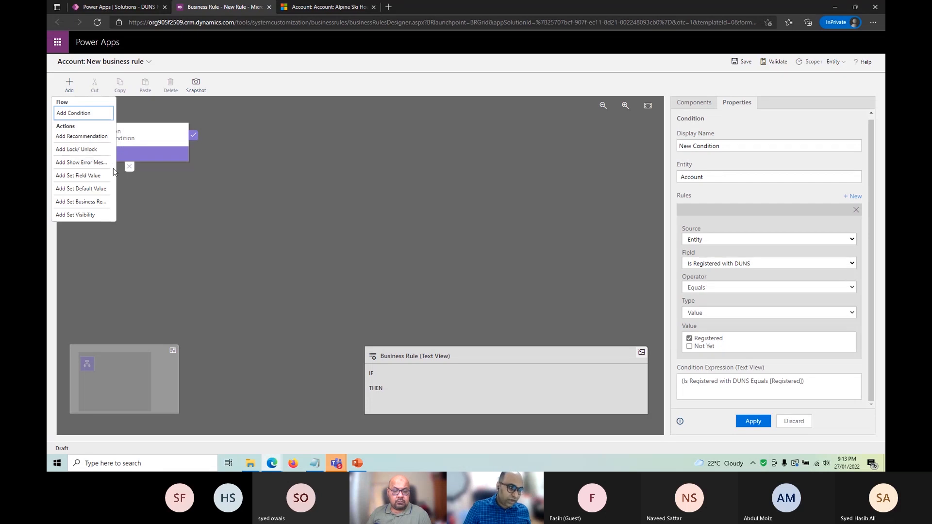
{"action": "left_click", "coordinate": [78, 94]}
{"action": "left_click", "coordinate": [78, 94]}
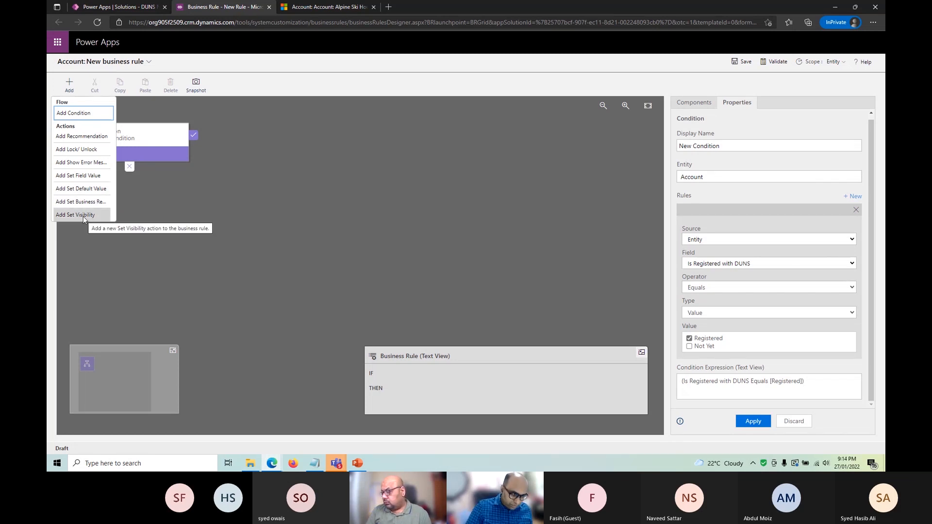
{"action": "left_click", "coordinate": [81, 178]}
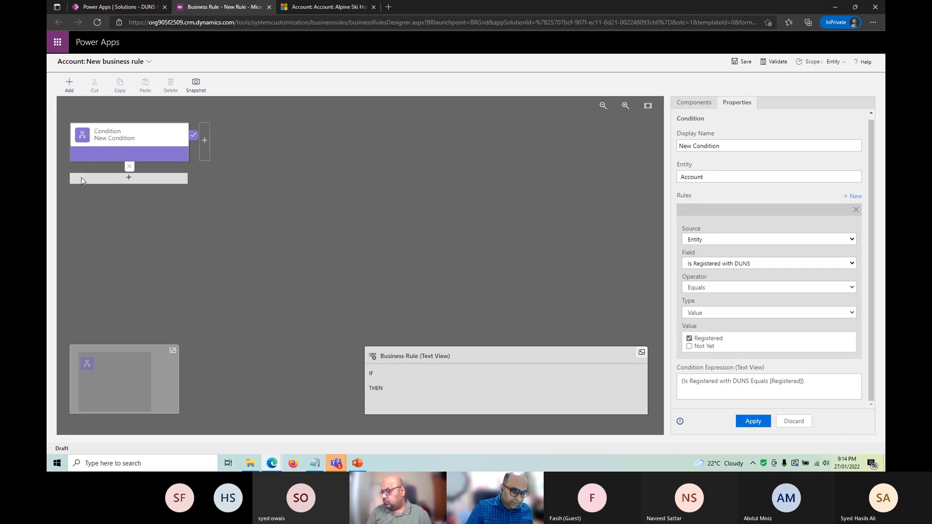
{"action": "left_click", "coordinate": [205, 140]}
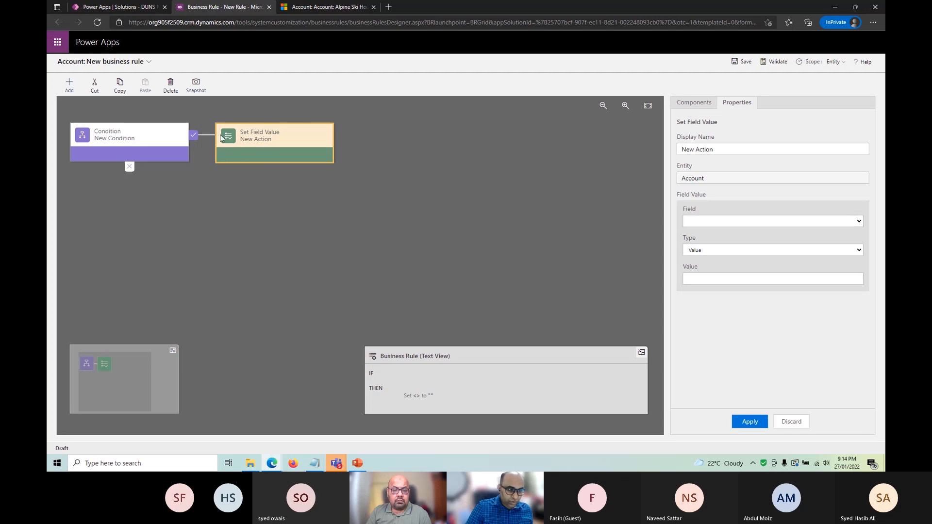
{"action": "left_click", "coordinate": [169, 86]}
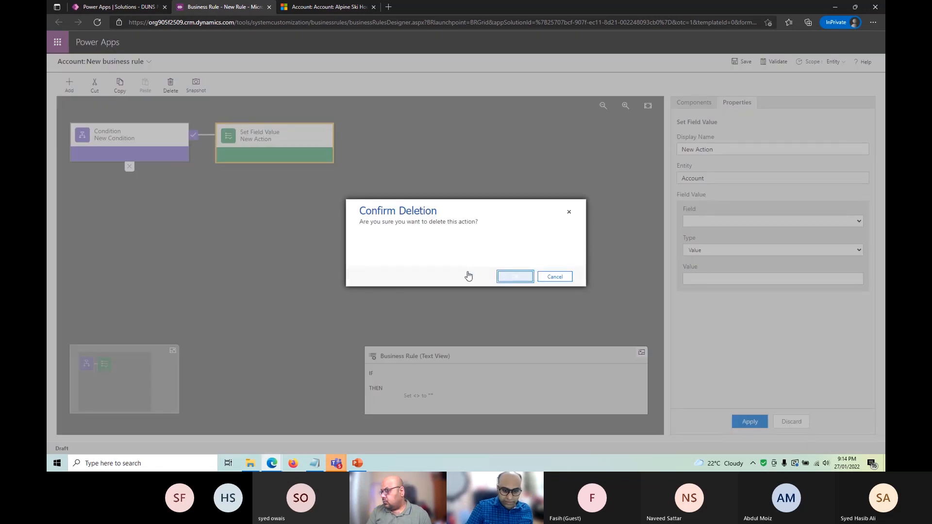
{"action": "key", "text": "Return"}
Add a Set Business Required action to the true branch of the condition
{"action": "left_click", "coordinate": [70, 84]}
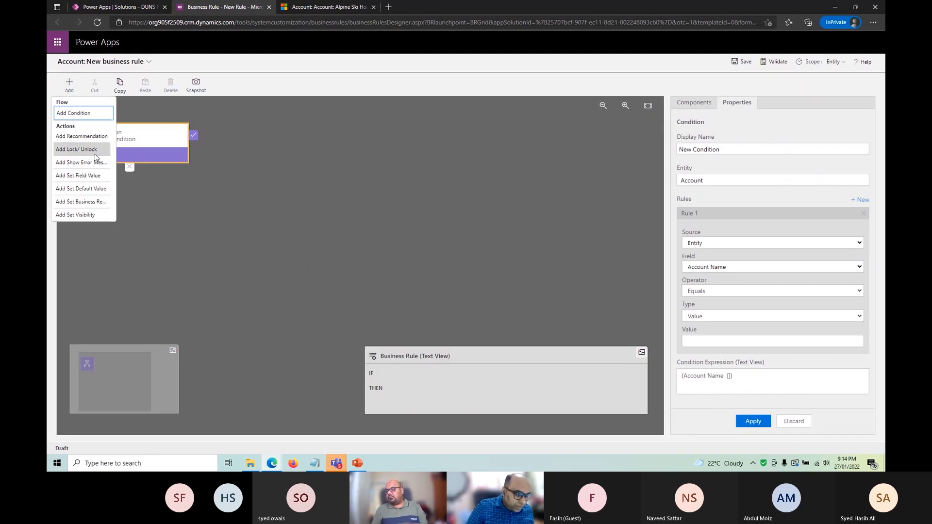
{"action": "left_click", "coordinate": [74, 93]}
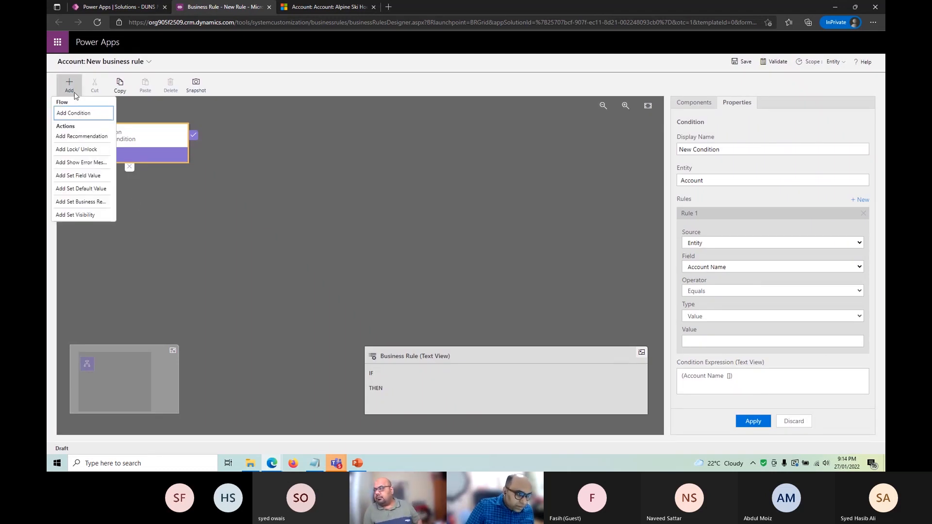
{"action": "left_click", "coordinate": [83, 201]}
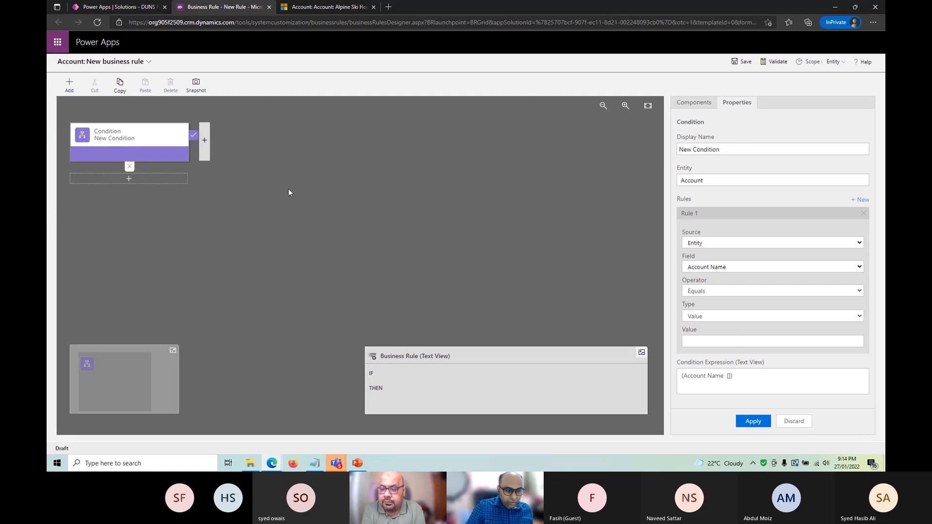
{"action": "left_click", "coordinate": [204, 140]}
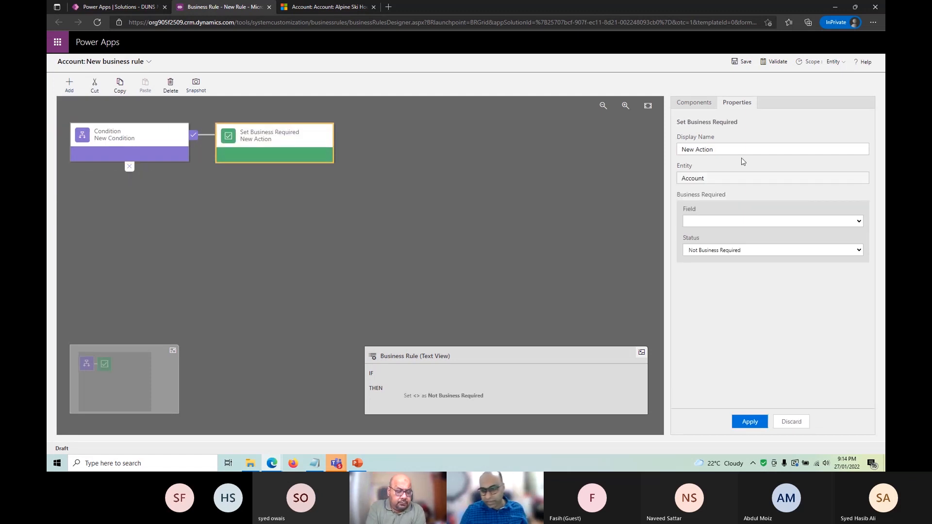
Try to configure the Set Business Required action for the DUNS Number field with status Business Required
{"action": "left_click", "coordinate": [718, 223]}
{"action": "type", "text": "duns"}
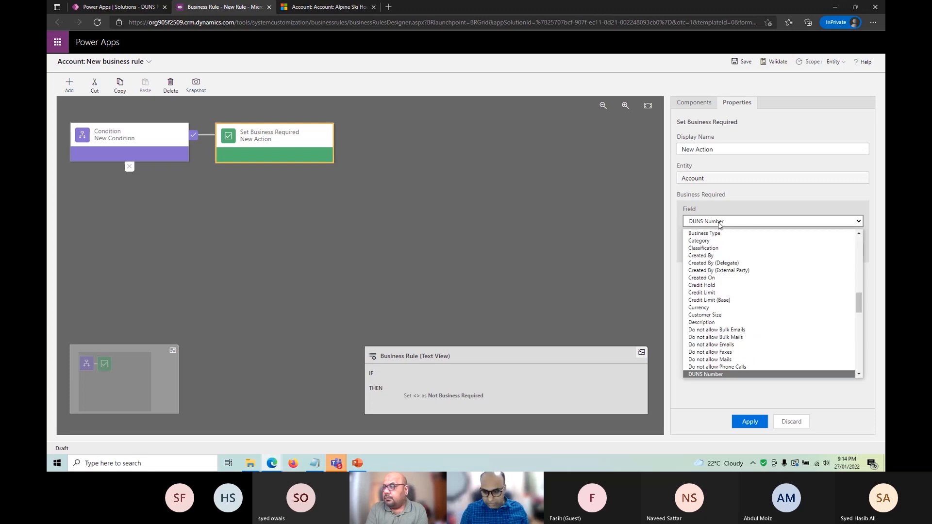
{"action": "key", "text": "Return"}
{"action": "left_click", "coordinate": [719, 250]}
{"action": "left_click", "coordinate": [709, 263]}
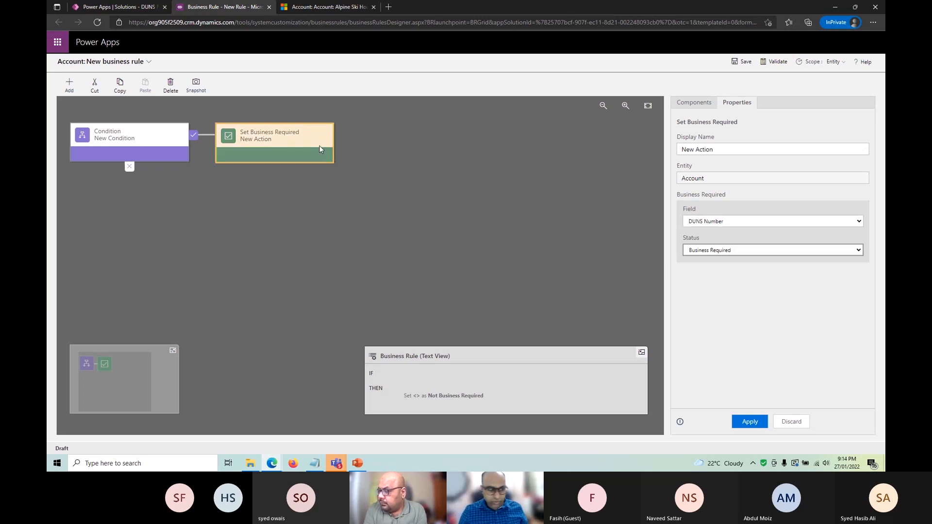
Define the condition as Is Registered with DUNS equals the value Registered and apply it
{"action": "left_click", "coordinate": [144, 135]}
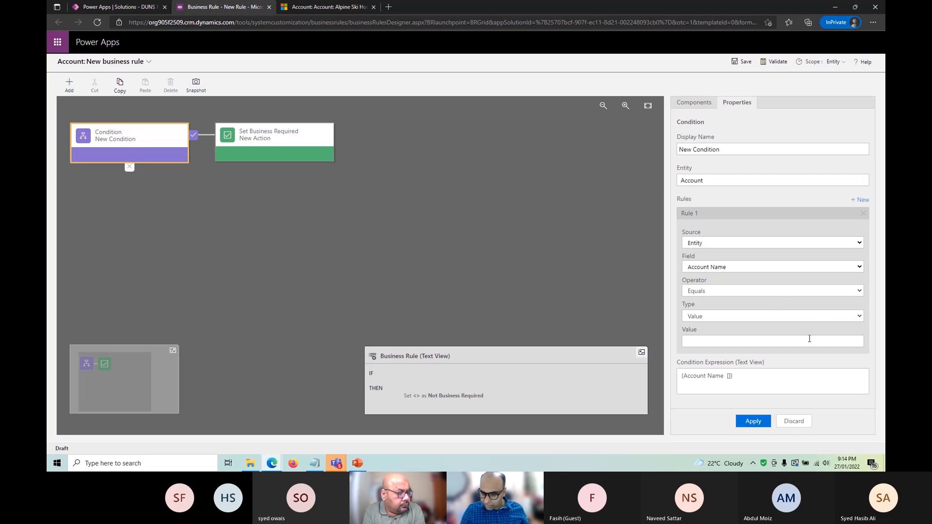
{"action": "left_click", "coordinate": [767, 317]}
{"action": "left_click", "coordinate": [768, 316]}
{"action": "left_click", "coordinate": [737, 341]}
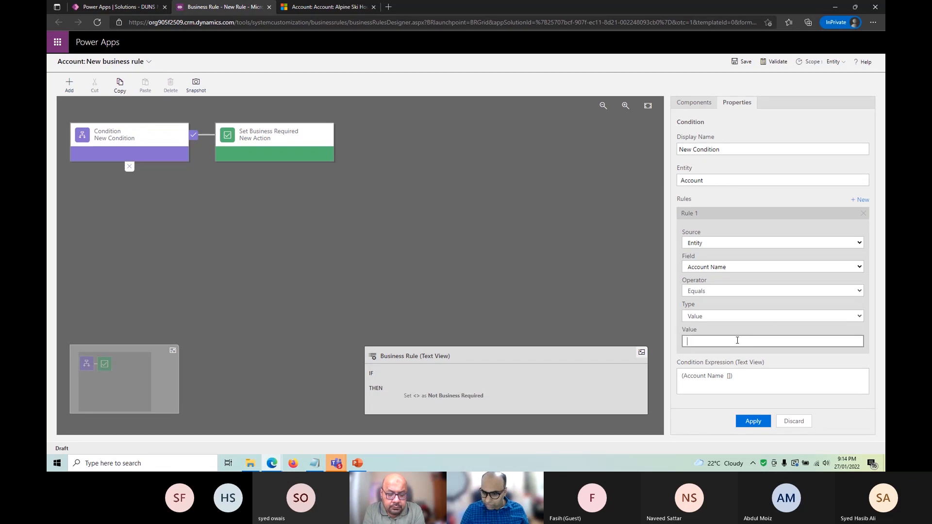
{"action": "left_click", "coordinate": [124, 143]}
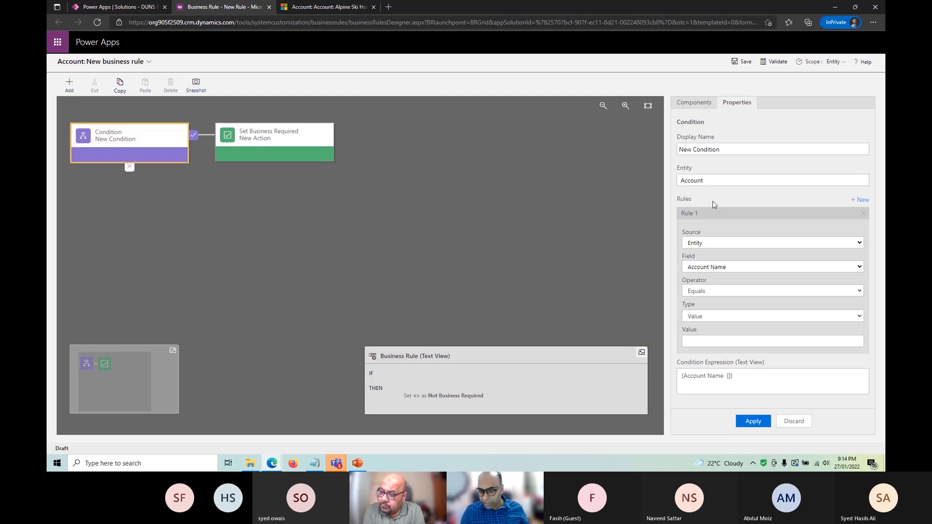
{"action": "left_click", "coordinate": [715, 268]}
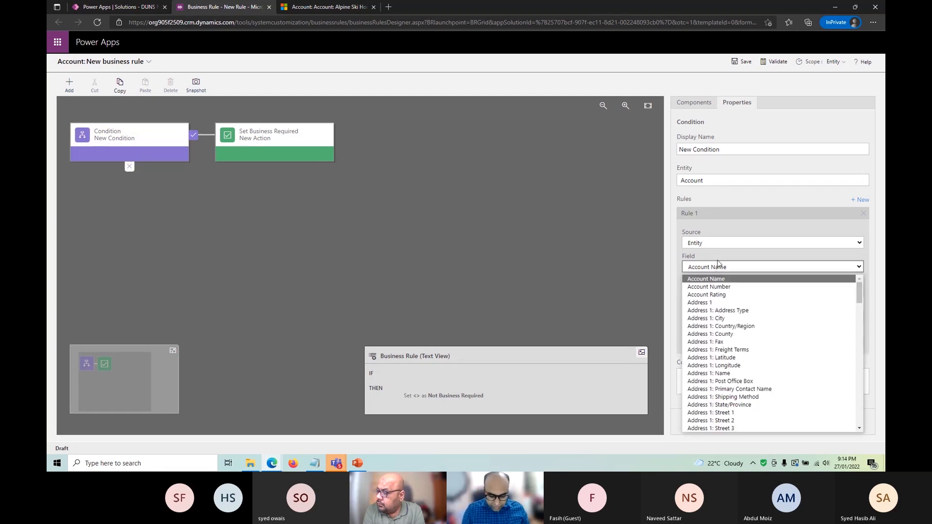
{"action": "type", "text": "istered with DUNS"}
{"action": "key", "text": "Return"}
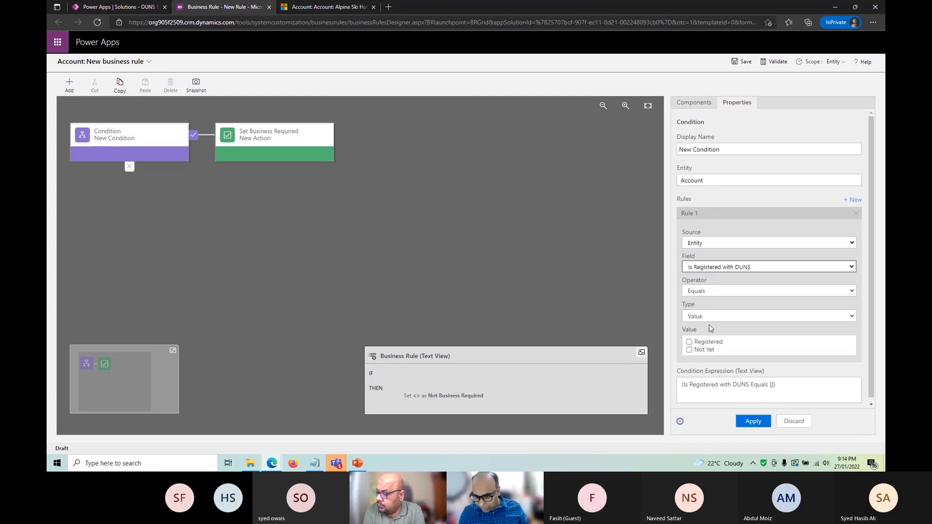
{"action": "left_click", "coordinate": [689, 342]}
{"action": "left_click", "coordinate": [743, 423]}
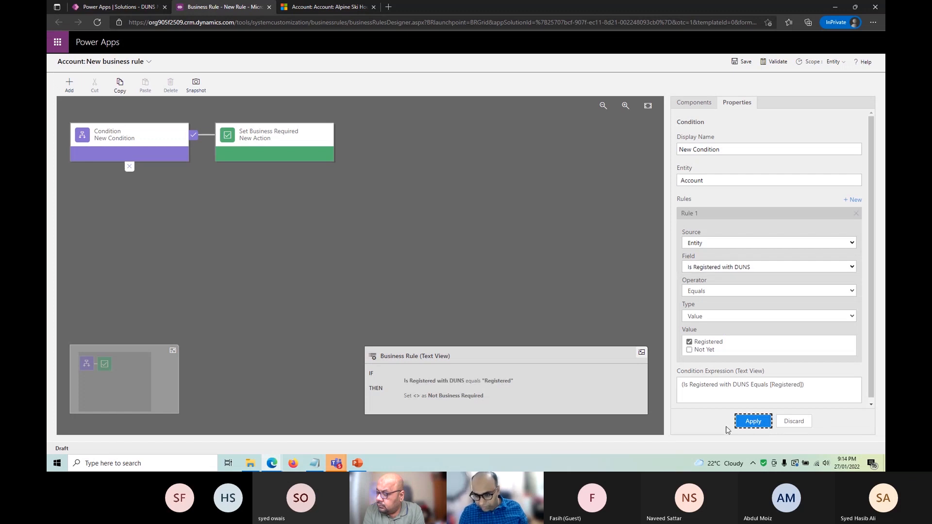
Configure the Set Business Required action to make DUNS Number Business Required and apply it
{"action": "left_click", "coordinate": [272, 145]}
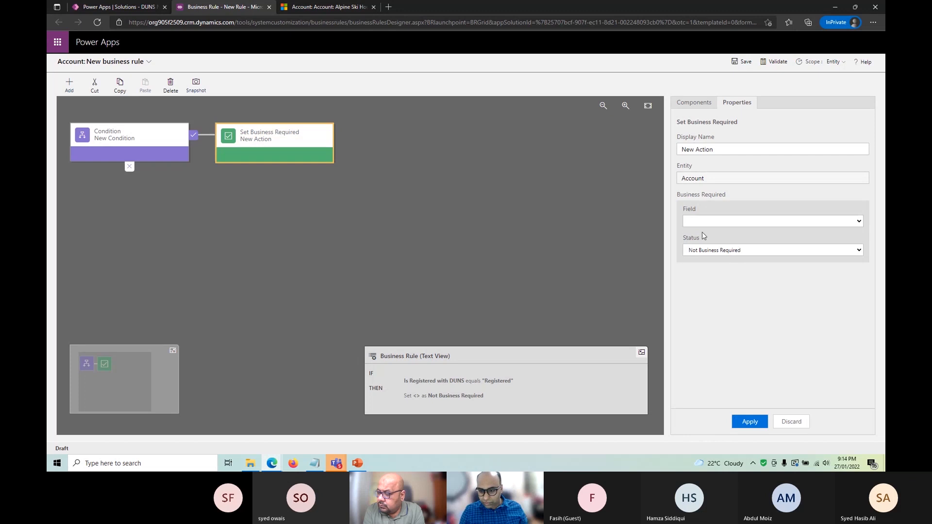
{"action": "left_click", "coordinate": [704, 224]}
{"action": "type", "text": "du"}
{"action": "key", "text": "Return"}
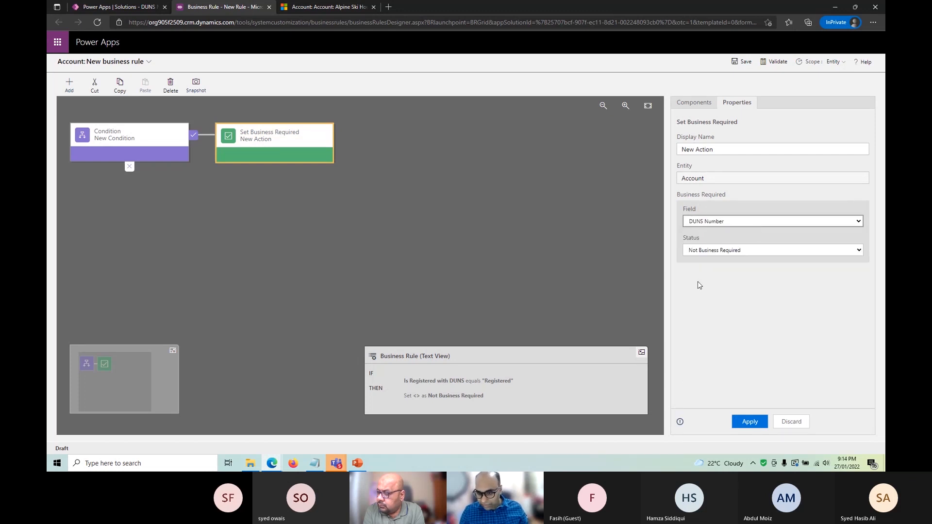
{"action": "left_click", "coordinate": [710, 253]}
{"action": "left_click", "coordinate": [718, 263]}
{"action": "left_click", "coordinate": [751, 422]}
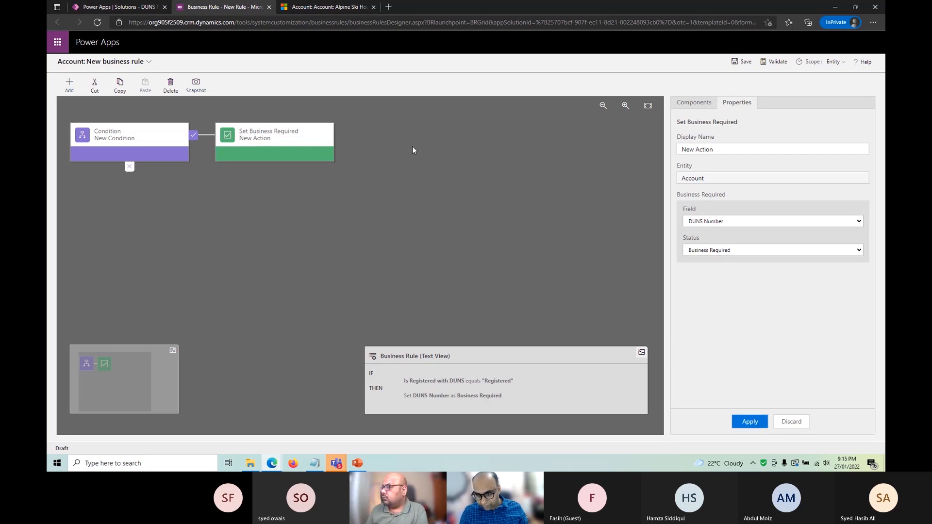
Add a Set Business Required action to the false branch of the condition
{"action": "left_click", "coordinate": [116, 142]}
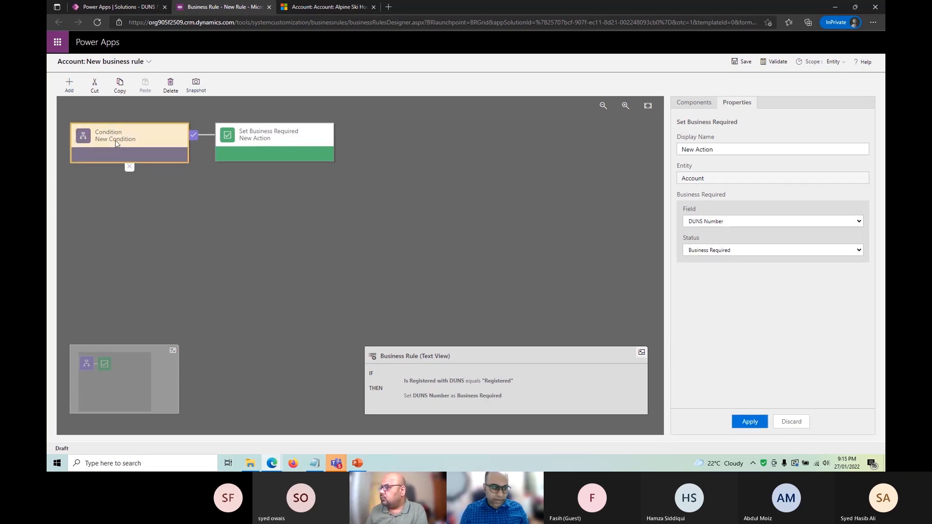
{"action": "left_click", "coordinate": [72, 92]}
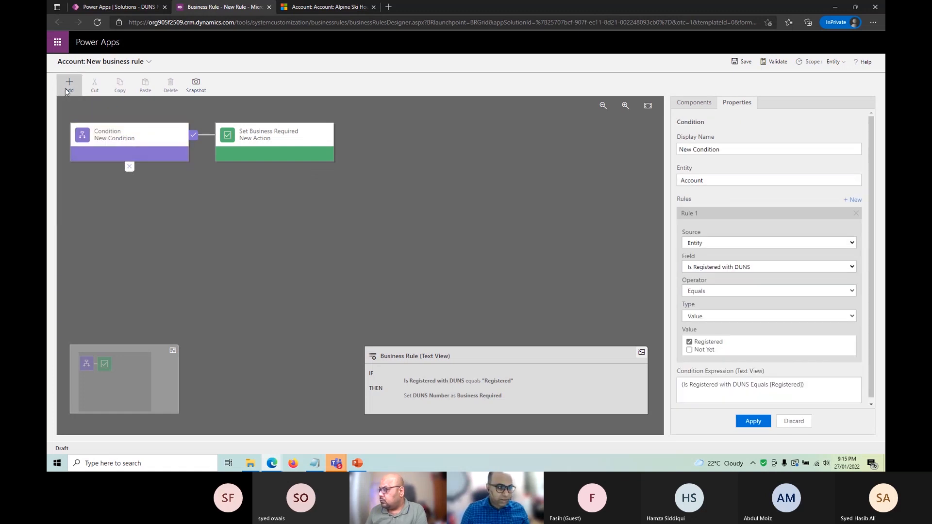
{"action": "left_click", "coordinate": [68, 89]}
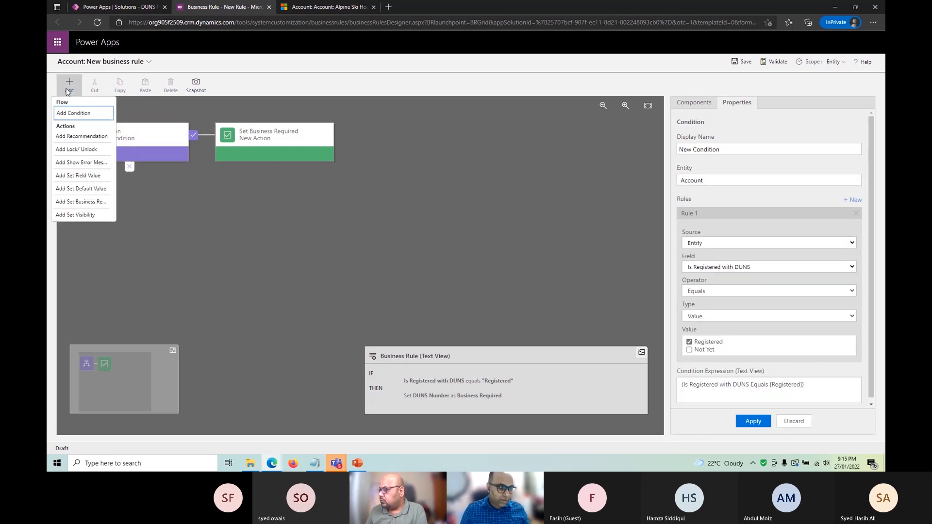
{"action": "left_click", "coordinate": [86, 203]}
{"action": "left_click", "coordinate": [134, 177]}
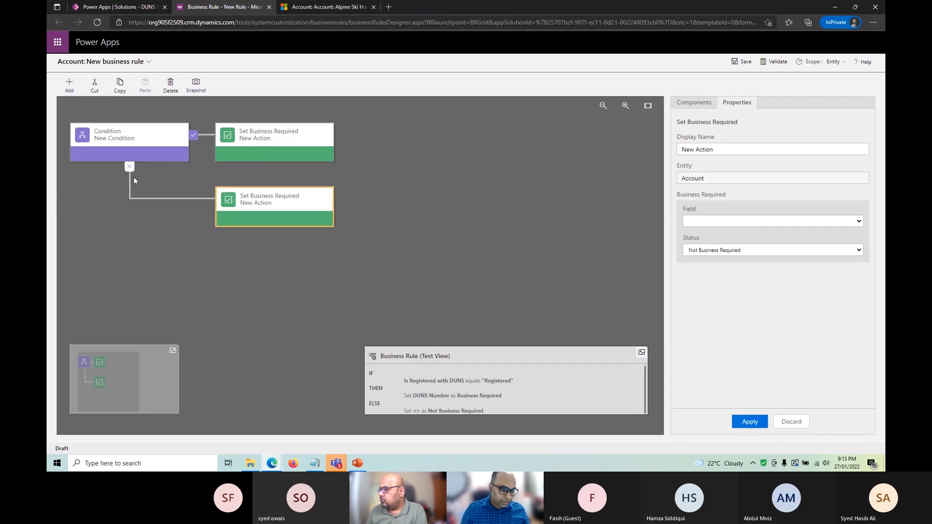
Configure the false branch's Set Business Required action to make DUNS Number Not Business Required and apply it
{"action": "left_click", "coordinate": [713, 222]}
{"action": "type", "text": "duns"}
{"action": "key", "text": "Return"}
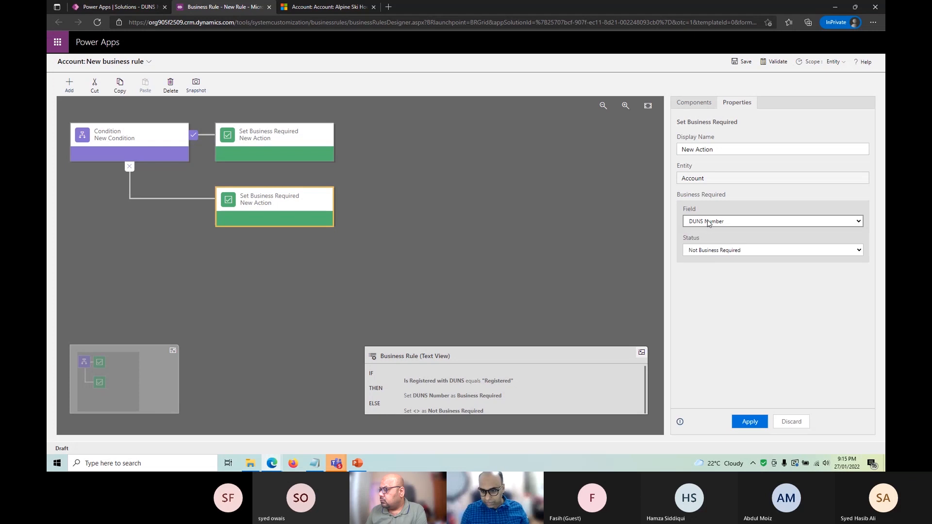
{"action": "left_click", "coordinate": [725, 252]}
{"action": "left_click", "coordinate": [725, 270]}
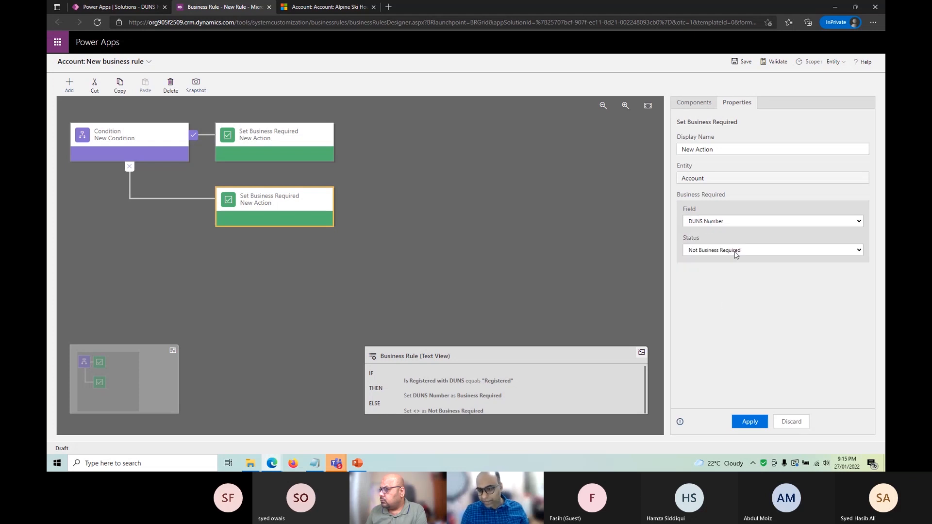
{"action": "left_click", "coordinate": [755, 423]}
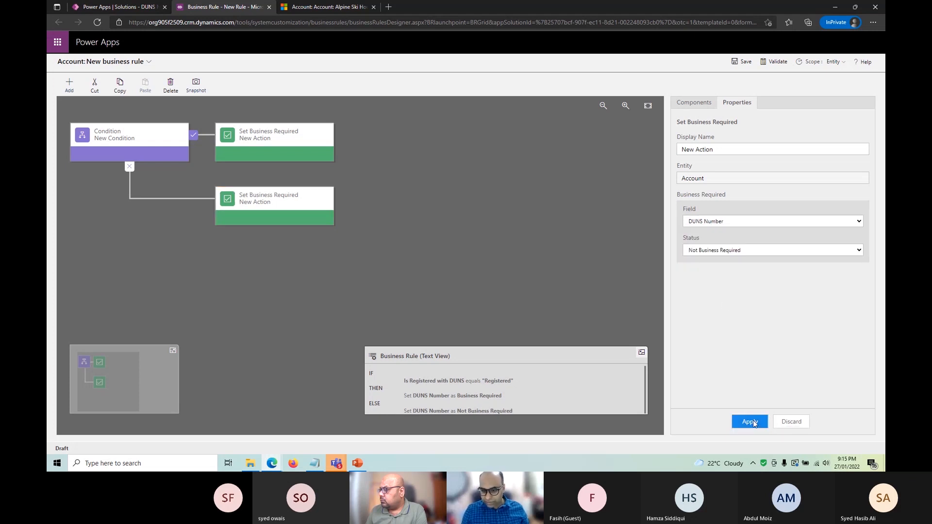
Add a Lock/Unlock action after the Set Business Required action in the false branch
{"action": "left_click", "coordinate": [70, 85]}
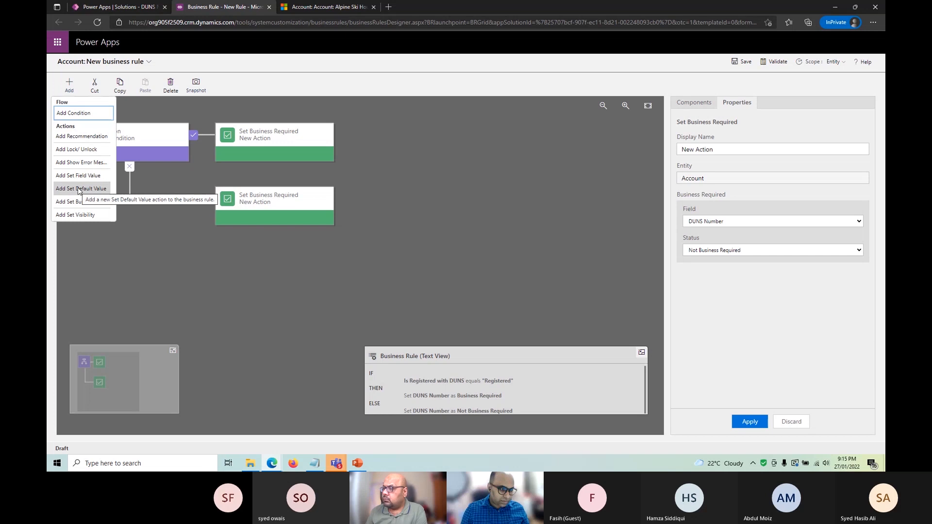
{"action": "left_click", "coordinate": [253, 274]}
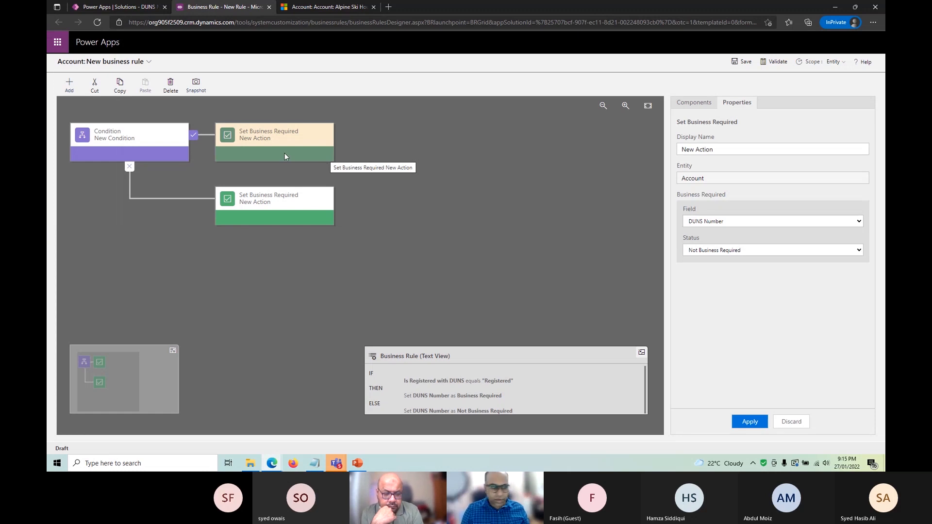
{"action": "left_click", "coordinate": [251, 206]}
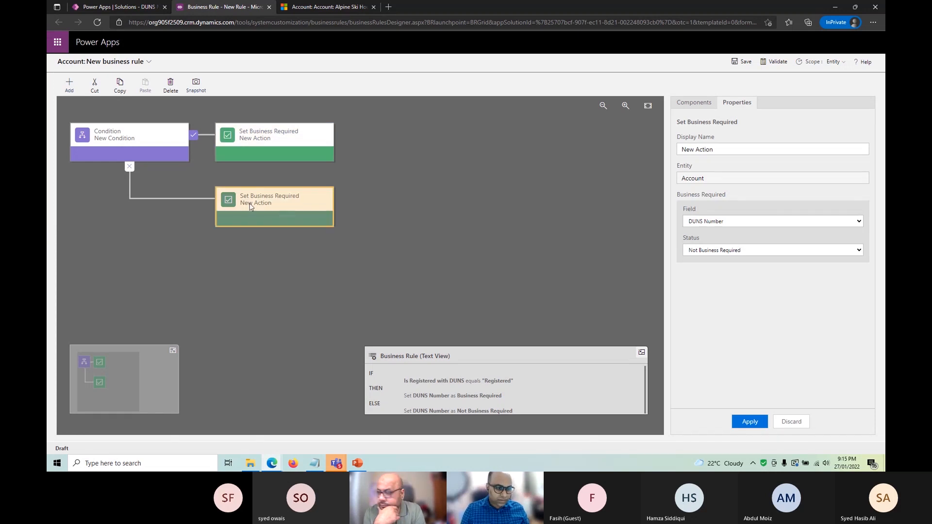
{"action": "left_click", "coordinate": [70, 86]}
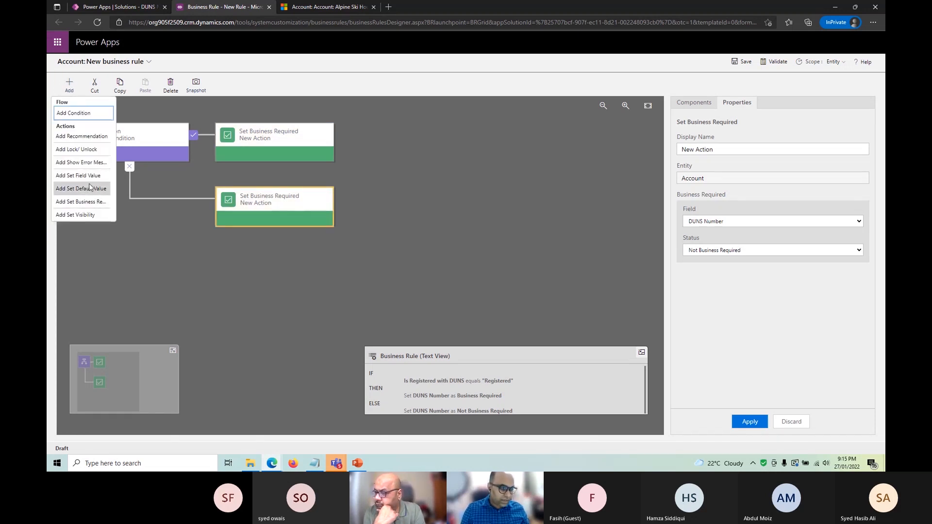
{"action": "left_click", "coordinate": [82, 156]}
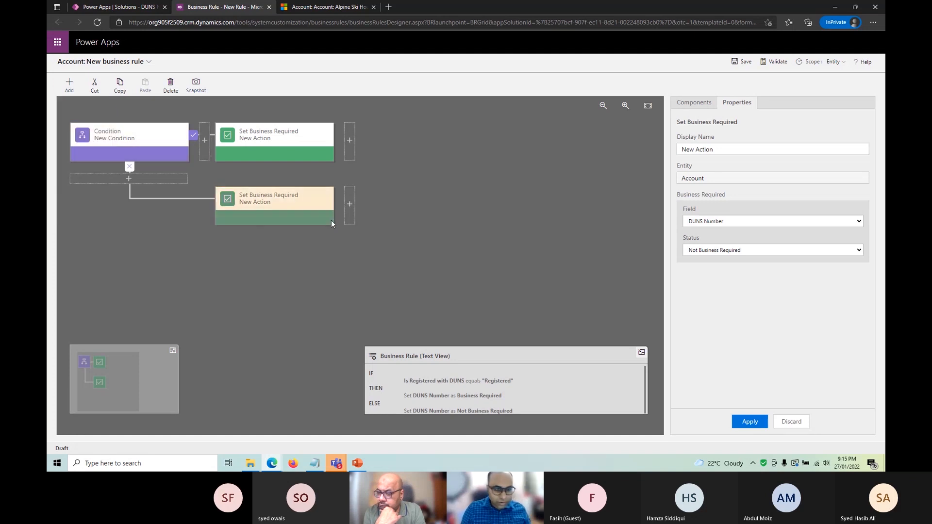
{"action": "left_click", "coordinate": [368, 213]}
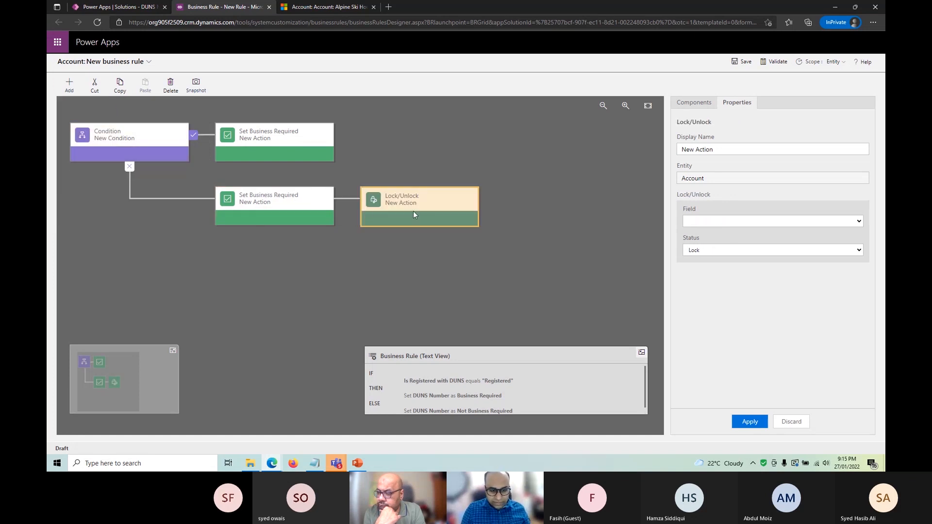
Configure the false branch's Lock/Unlock action with field DUNS Number and status Lock, and apply it
{"action": "left_click", "coordinate": [731, 251]}
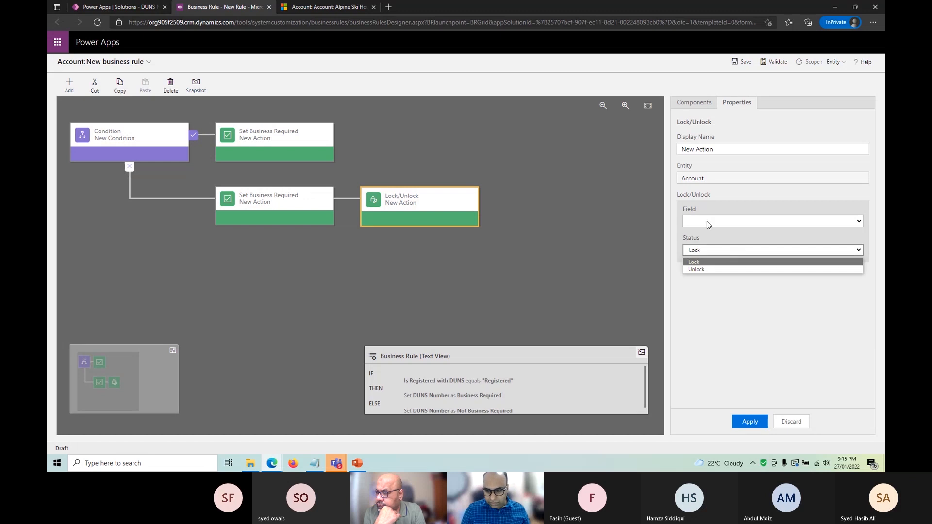
{"action": "left_click", "coordinate": [708, 222]}
{"action": "type", "text": "duns"}
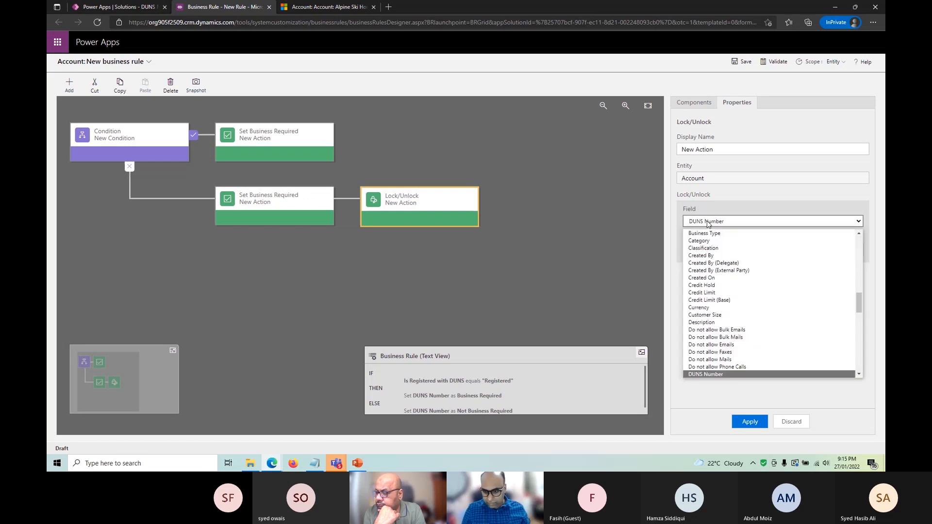
{"action": "key", "text": "Return"}
{"action": "left_click", "coordinate": [714, 252]}
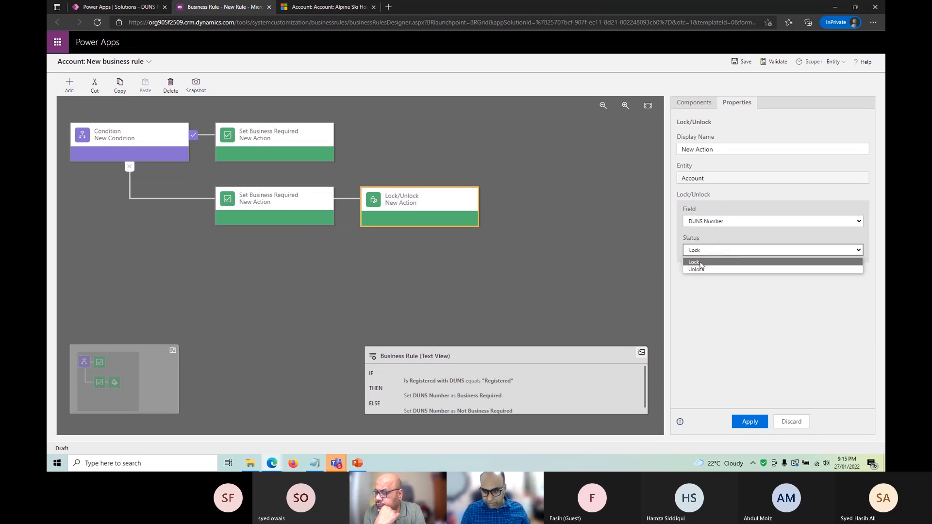
{"action": "left_click", "coordinate": [701, 262]}
{"action": "left_click", "coordinate": [750, 422]}
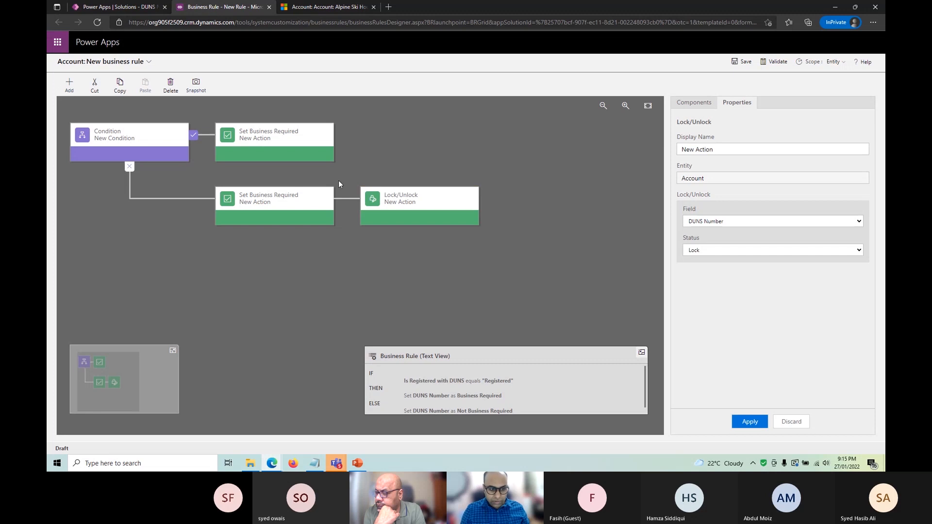
Add a Lock/Unlock action after the Set Business Required action in the true branch
{"action": "left_click", "coordinate": [322, 158]}
{"action": "left_click", "coordinate": [77, 91]}
{"action": "left_click", "coordinate": [87, 150]}
{"action": "left_click", "coordinate": [350, 143]}
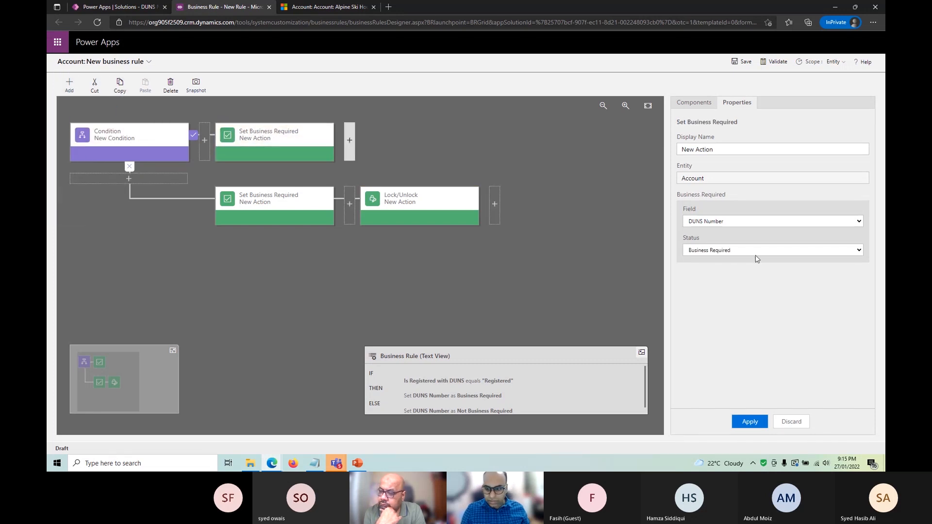
Configure the true branch's Lock/Unlock action with field DUNS Number and status Unlock, and apply it
{"action": "left_click", "coordinate": [712, 224]}
{"action": "type", "text": "du"}
{"action": "key", "text": "Return"}
{"action": "left_click", "coordinate": [710, 250]}
{"action": "left_click", "coordinate": [702, 266]}
{"action": "left_click", "coordinate": [754, 423]}
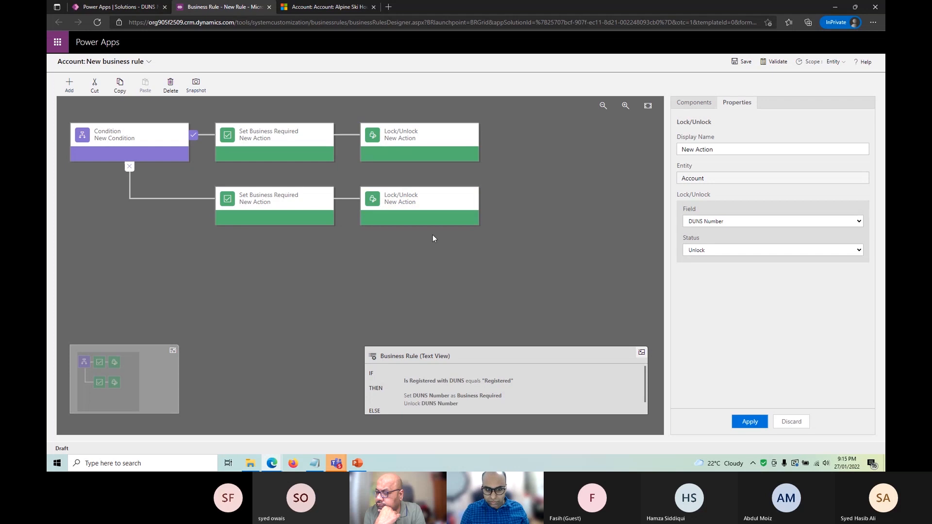
Check the rule's components, then save the business rule and activate it
{"action": "left_click", "coordinate": [433, 218]}
{"action": "left_click", "coordinate": [282, 137]}
{"action": "left_click", "coordinate": [461, 149]}
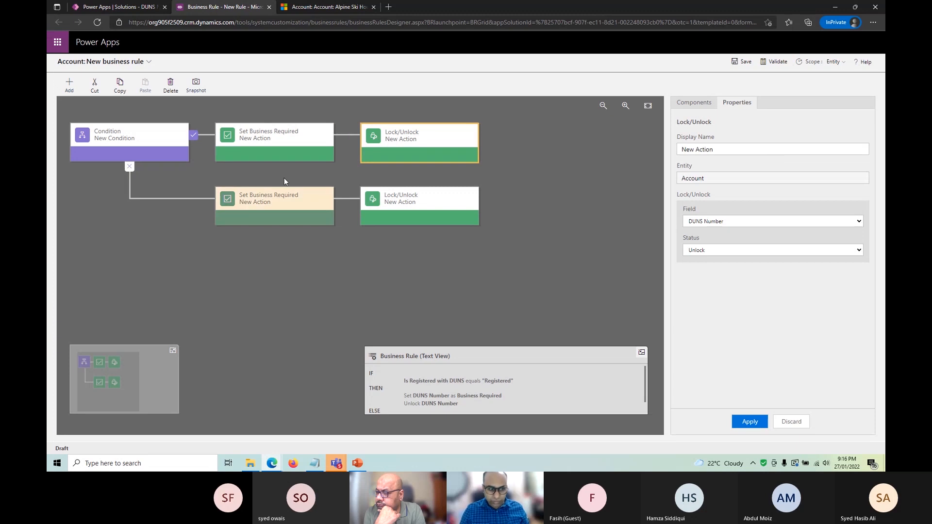
{"action": "left_click", "coordinate": [170, 140]}
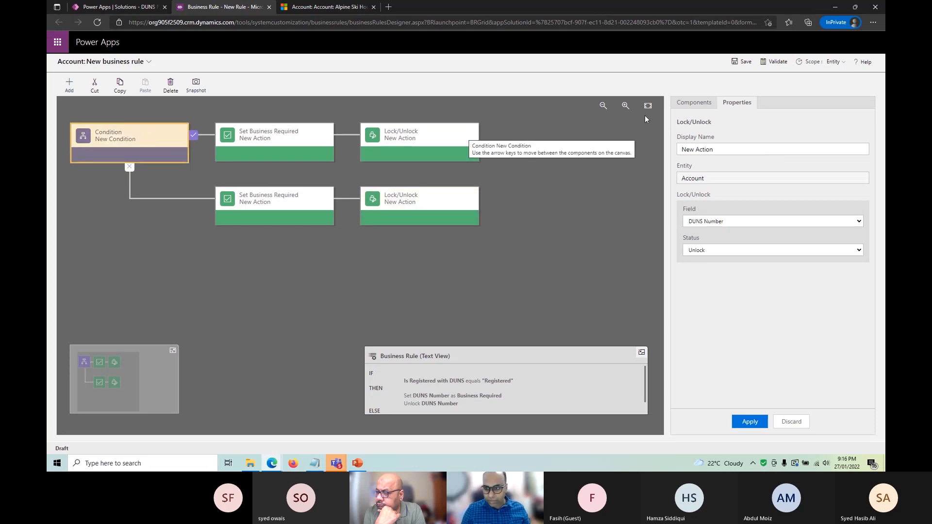
{"action": "left_click", "coordinate": [737, 64]}
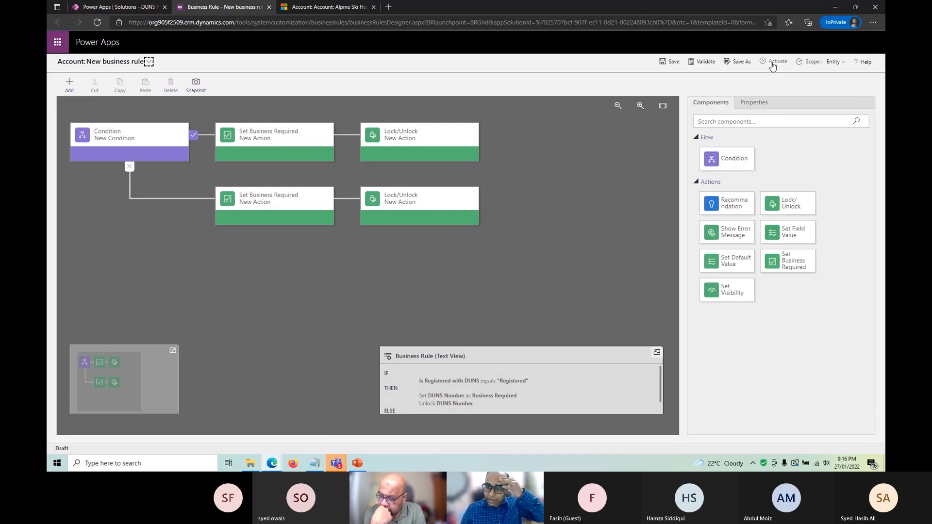
{"action": "left_click", "coordinate": [773, 63]}
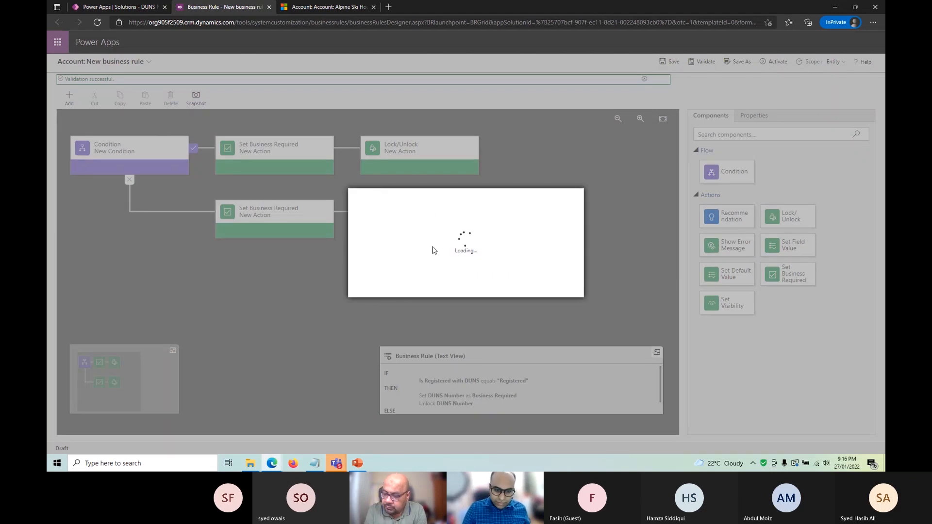
{"action": "left_click", "coordinate": [508, 288]}
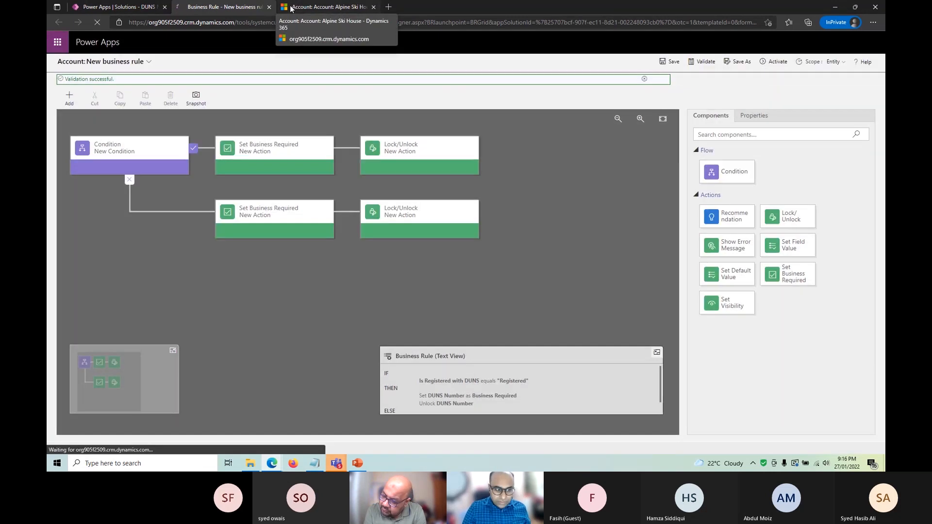
In the Dynamics 365 Sales Hub, test the rule on the Alpine Ski House account by switching Is Registered with DUNS to Not Yet and back
{"action": "left_click", "coordinate": [294, 9]}
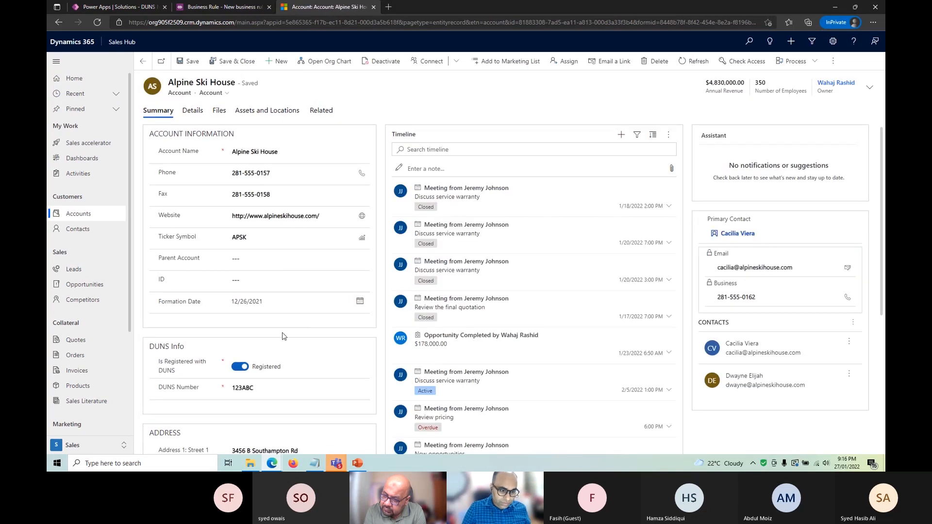
{"action": "scroll", "coordinate": [223, 295], "scroll_direction": "down", "scroll_amount": 2}
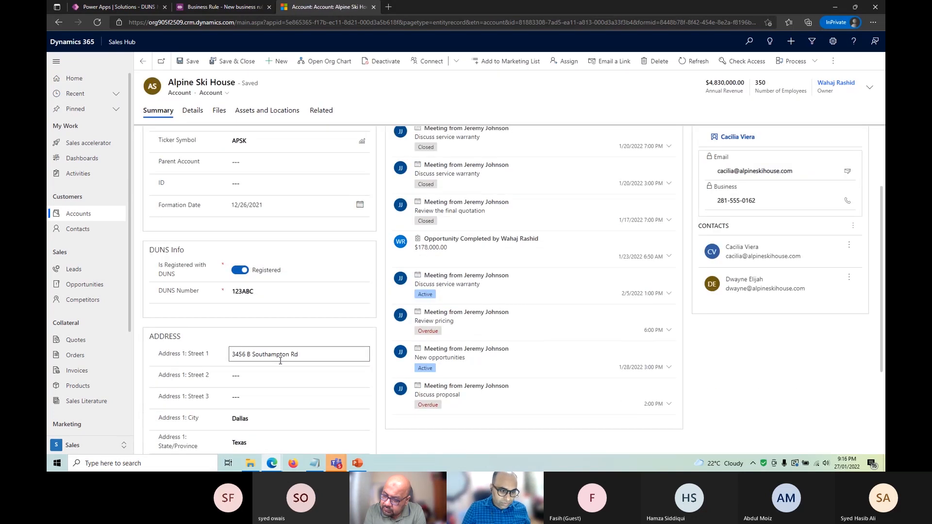
{"action": "left_click", "coordinate": [238, 271]}
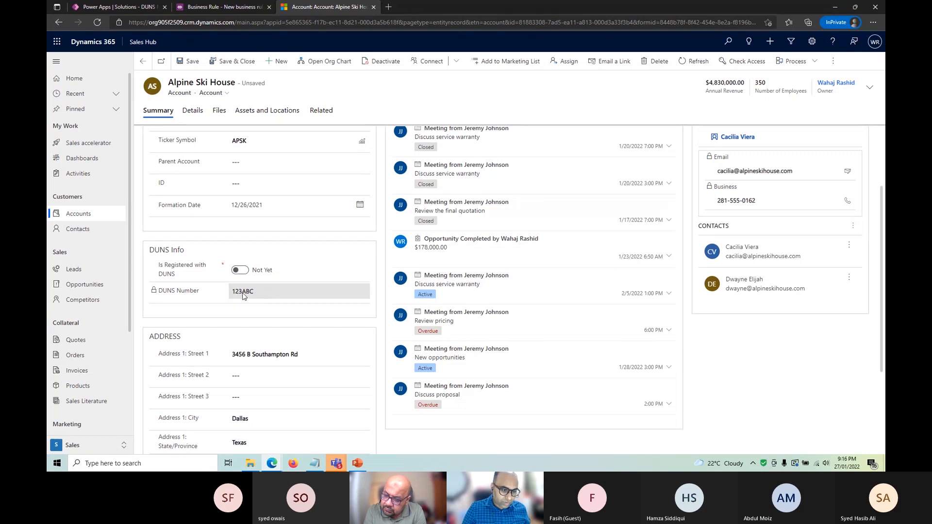
{"action": "left_click", "coordinate": [239, 270]}
{"action": "left_click", "coordinate": [143, 61]}
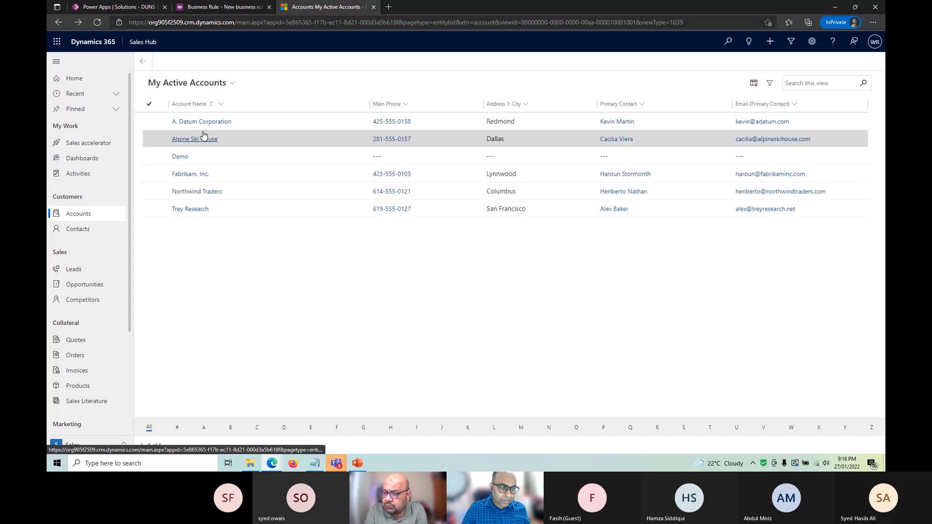
On the Fabrikam, Inc. account, set Is Registered with DUNS to Registered, enter DUNS Number hello01, and save the record
{"action": "double_click", "coordinate": [242, 170]}
{"action": "scroll", "coordinate": [265, 310], "scroll_direction": "down", "scroll_amount": 3}
{"action": "left_click", "coordinate": [234, 275]}
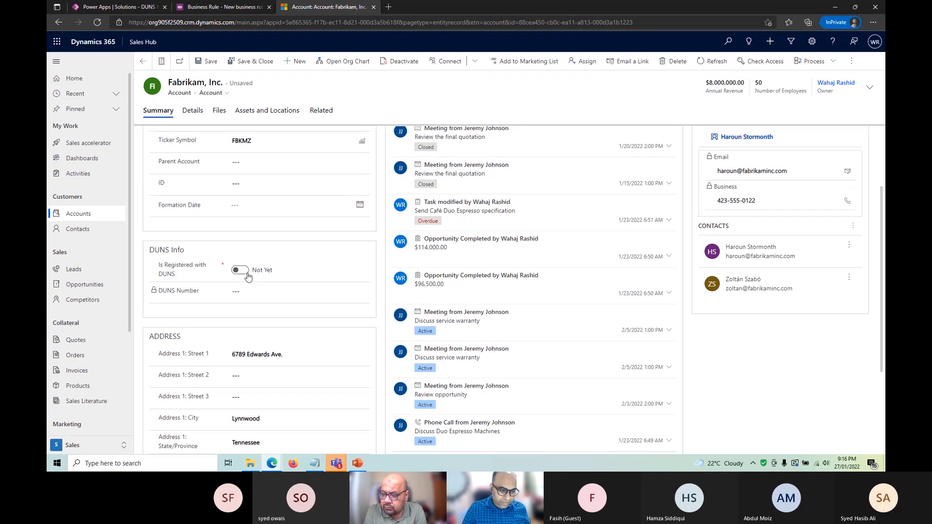
{"action": "left_click", "coordinate": [240, 271]}
{"action": "type", "text": "hello01"}
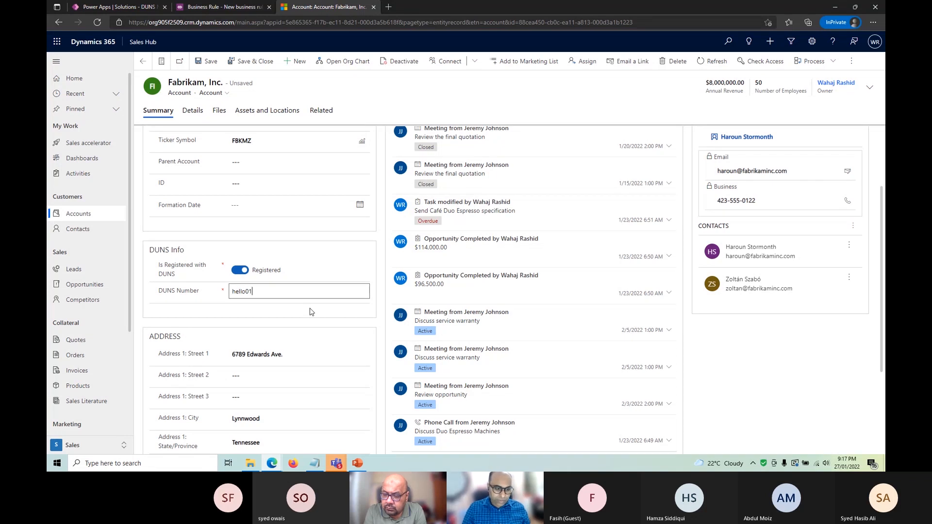
{"action": "left_click", "coordinate": [204, 61]}
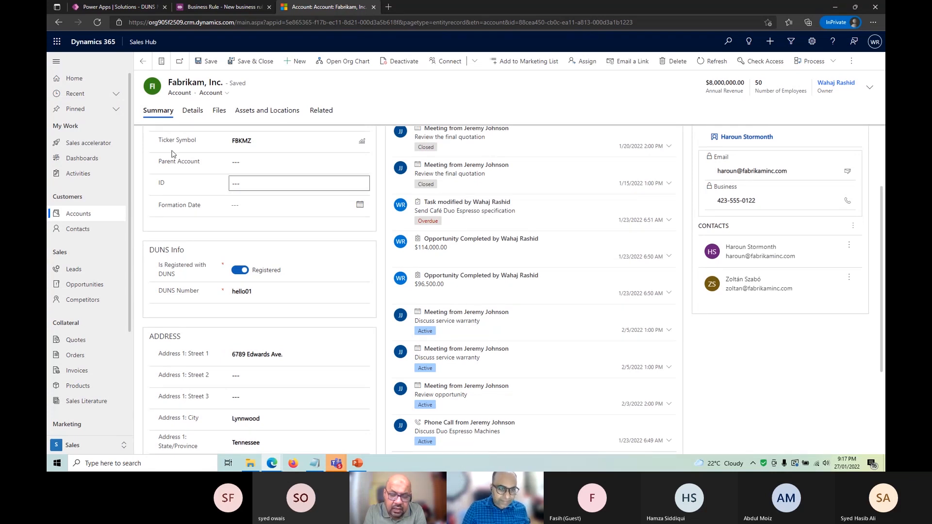
Return to the DUNS No Solution in Power Apps and open the new business rule from the Account table's business rules
{"action": "left_click", "coordinate": [205, 10]}
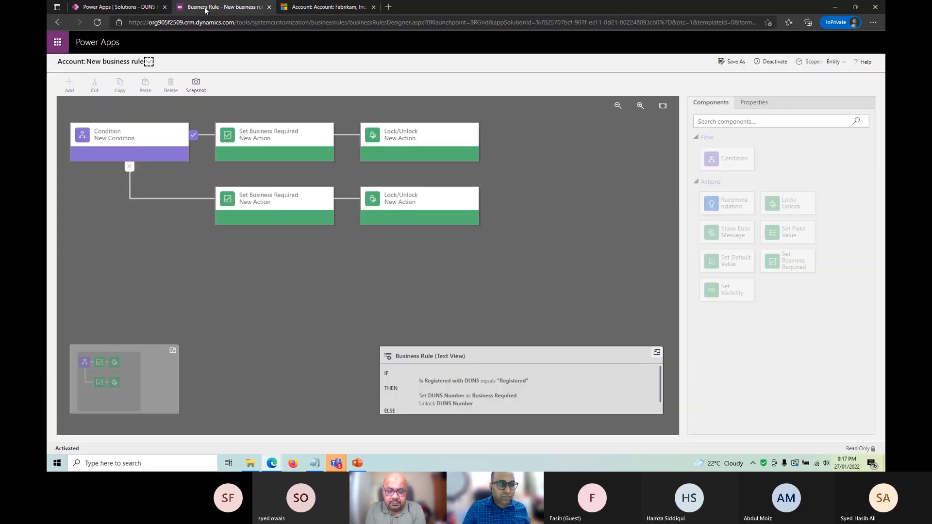
{"action": "left_click", "coordinate": [143, 10]}
{"action": "left_click", "coordinate": [512, 276]}
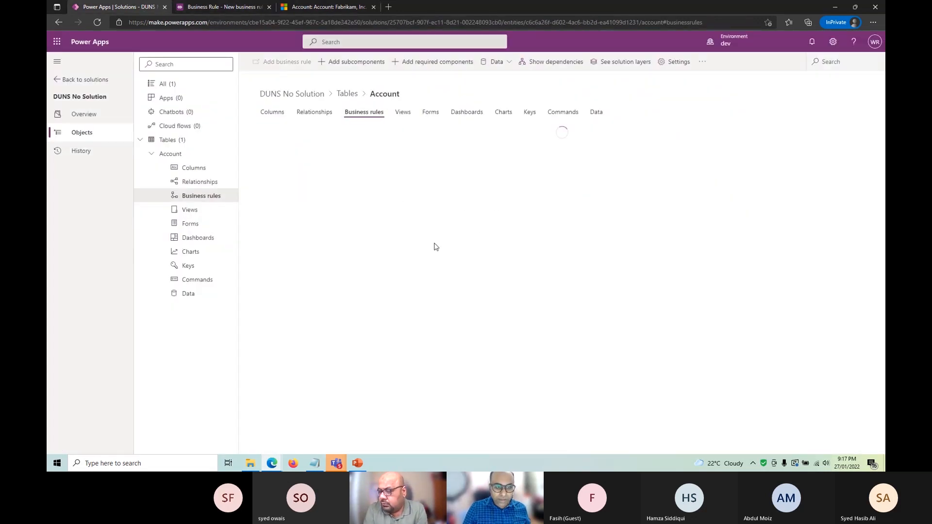
{"action": "left_click", "coordinate": [403, 113]}
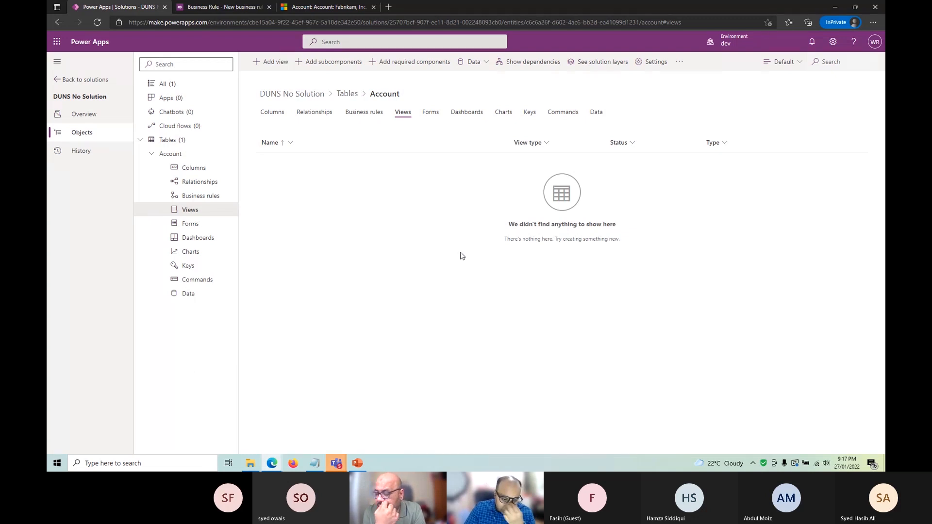
{"action": "left_click", "coordinate": [350, 115]}
{"action": "left_click", "coordinate": [290, 159]}
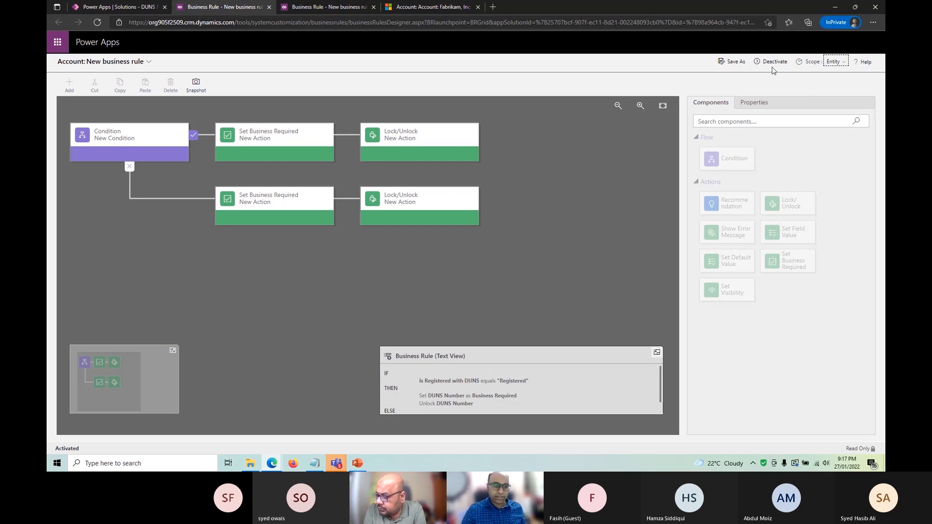
Switch to the Microsoft Teams meeting window and view the links shared in the meeting chat
{"action": "left_click", "coordinate": [113, 6]}
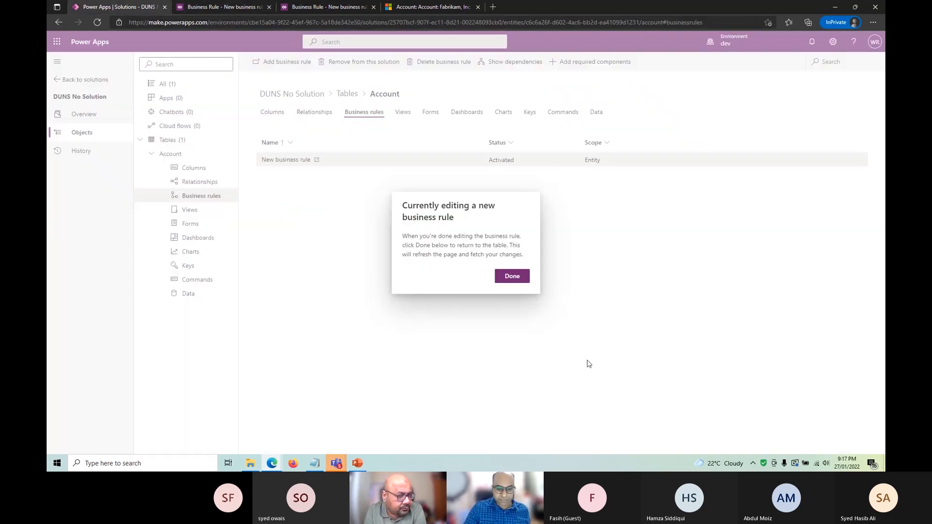
{"action": "left_click", "coordinate": [337, 463]}
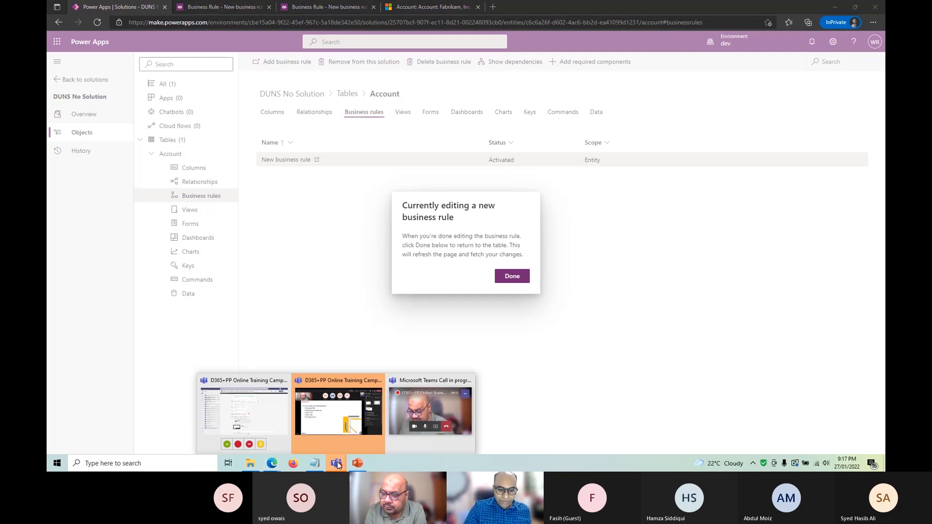
{"action": "left_click", "coordinate": [333, 418]}
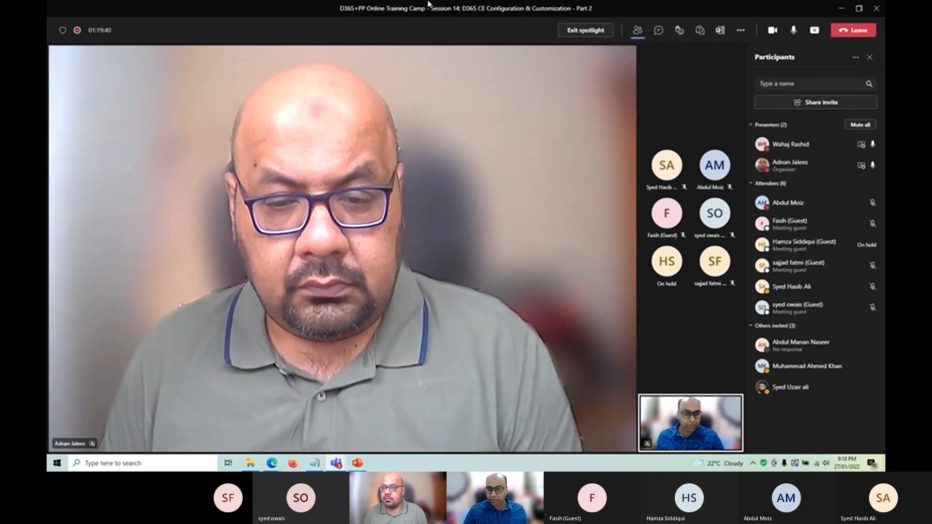
{"action": "left_click", "coordinate": [658, 30]}
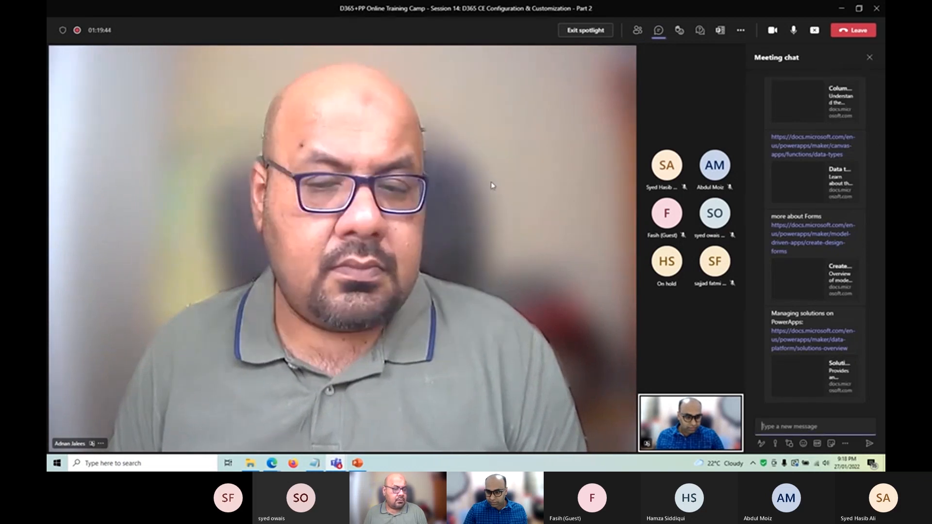
Mute and unmute the microphone in the meeting, and close the meeting chat
{"action": "left_click", "coordinate": [794, 30]}
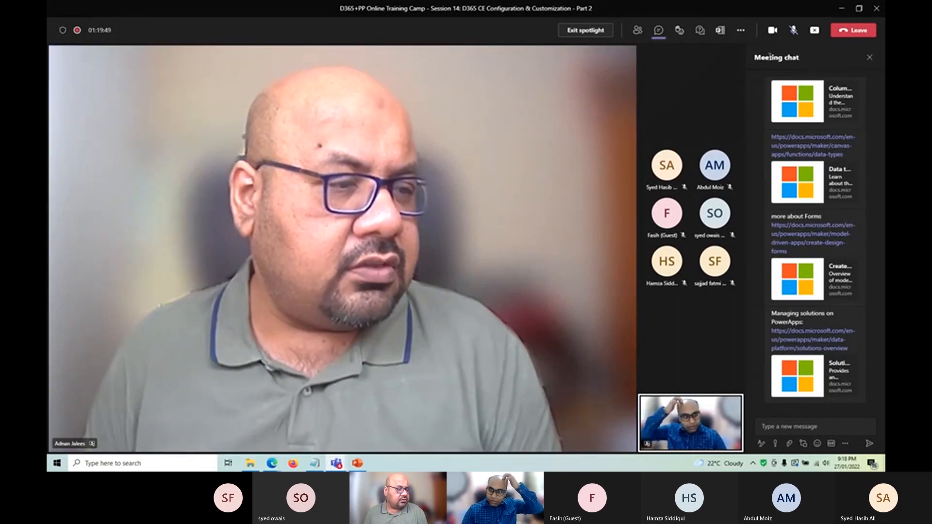
{"action": "left_click", "coordinate": [793, 30]}
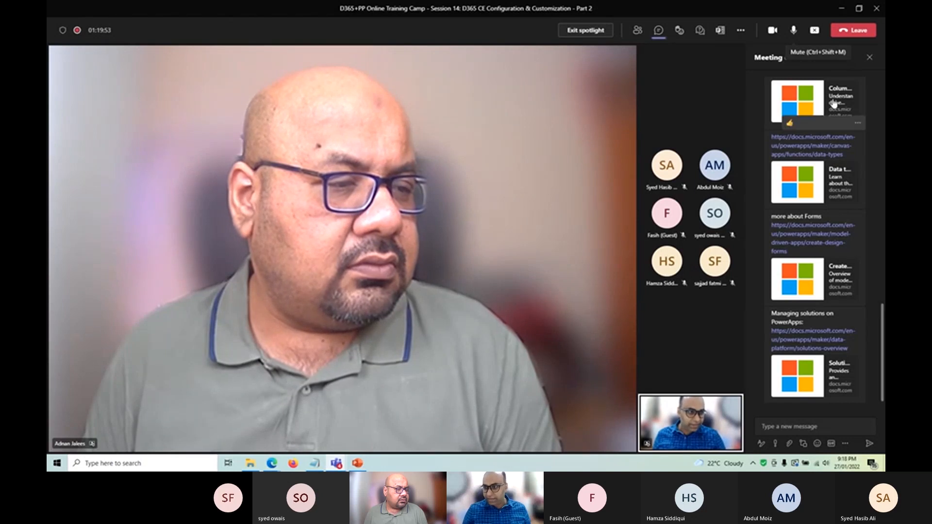
{"action": "left_click", "coordinate": [869, 58]}
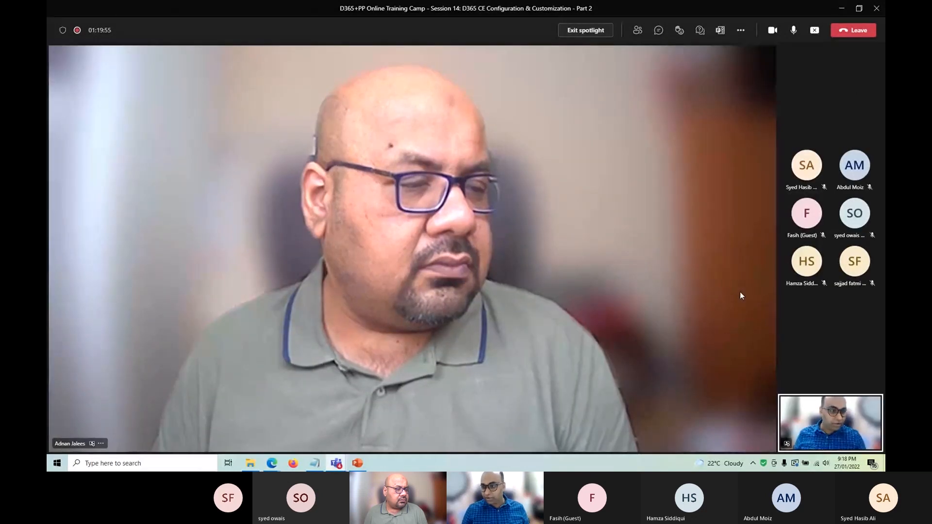